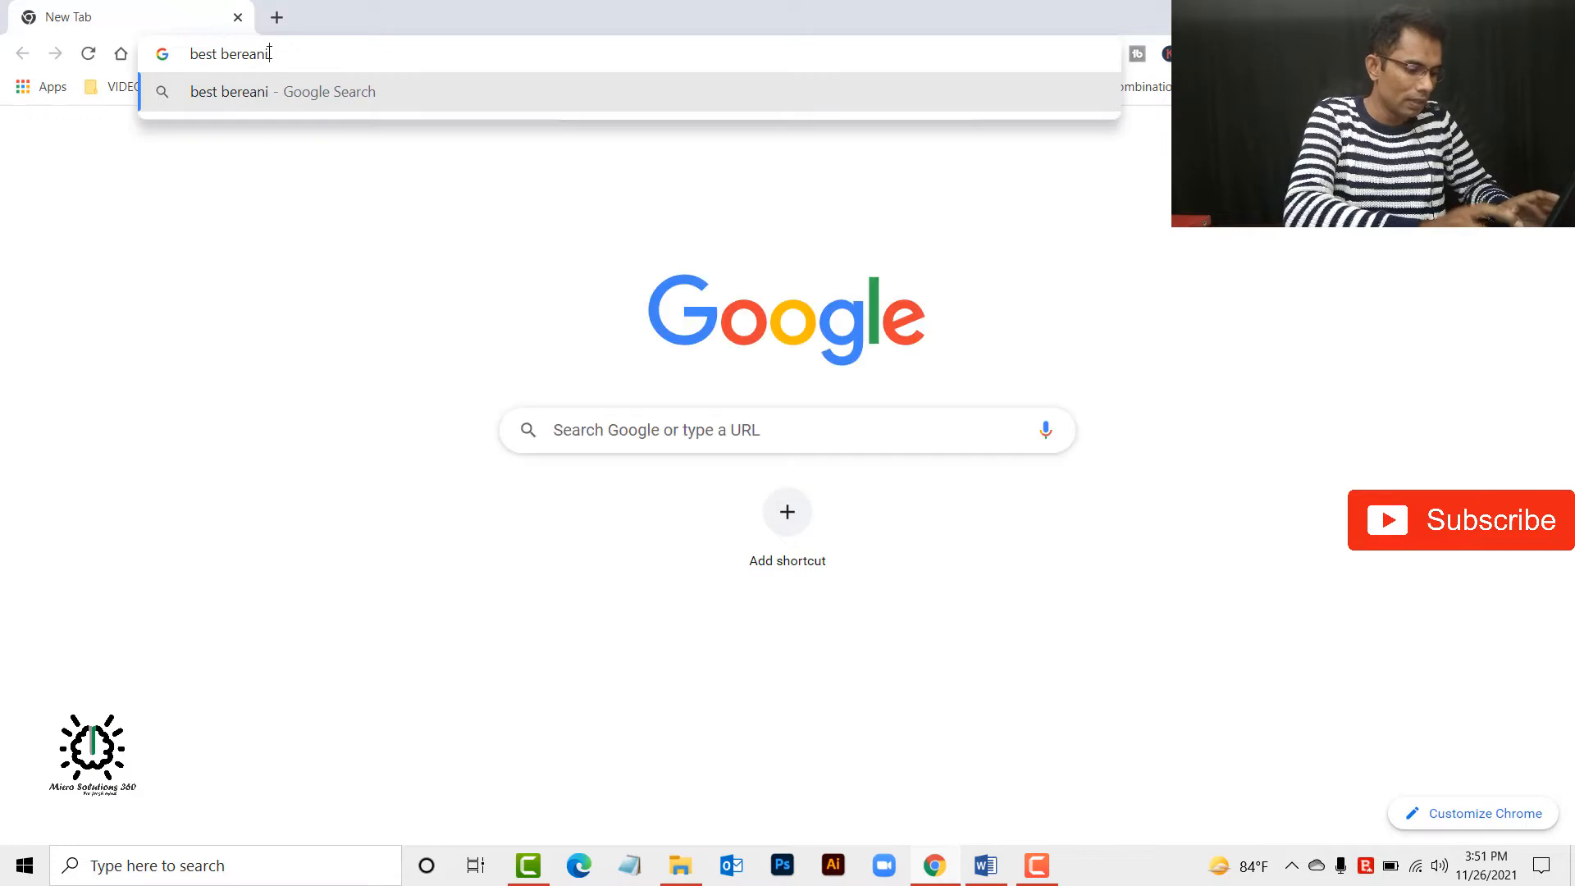
Search Google for "best bereani in mirpur 12 bangladesh".
text(mi)
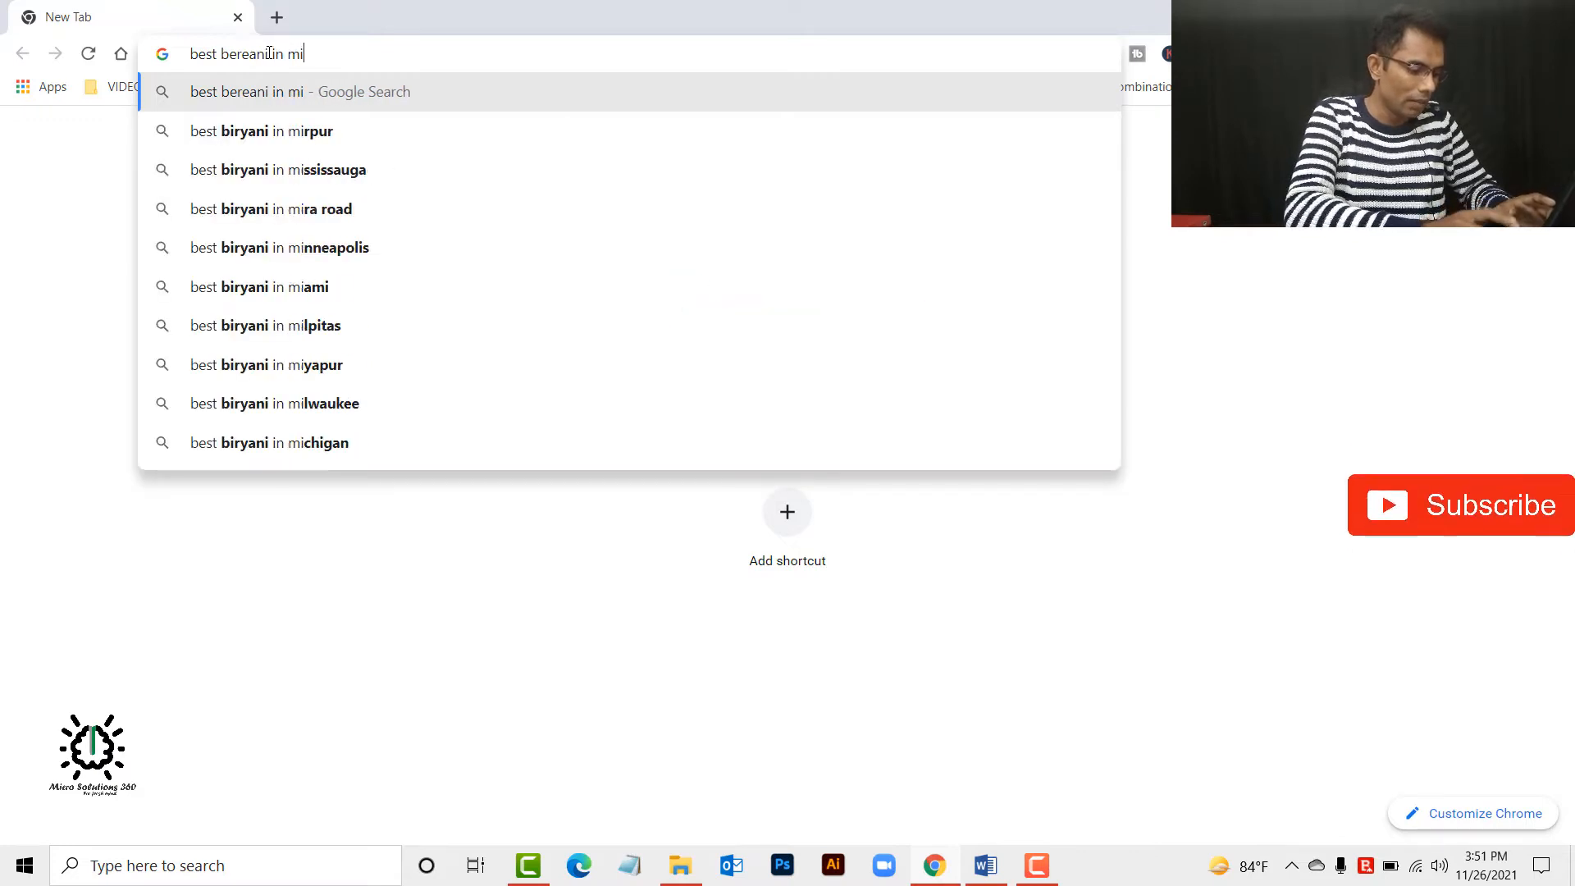
text(rpour 12 bang)
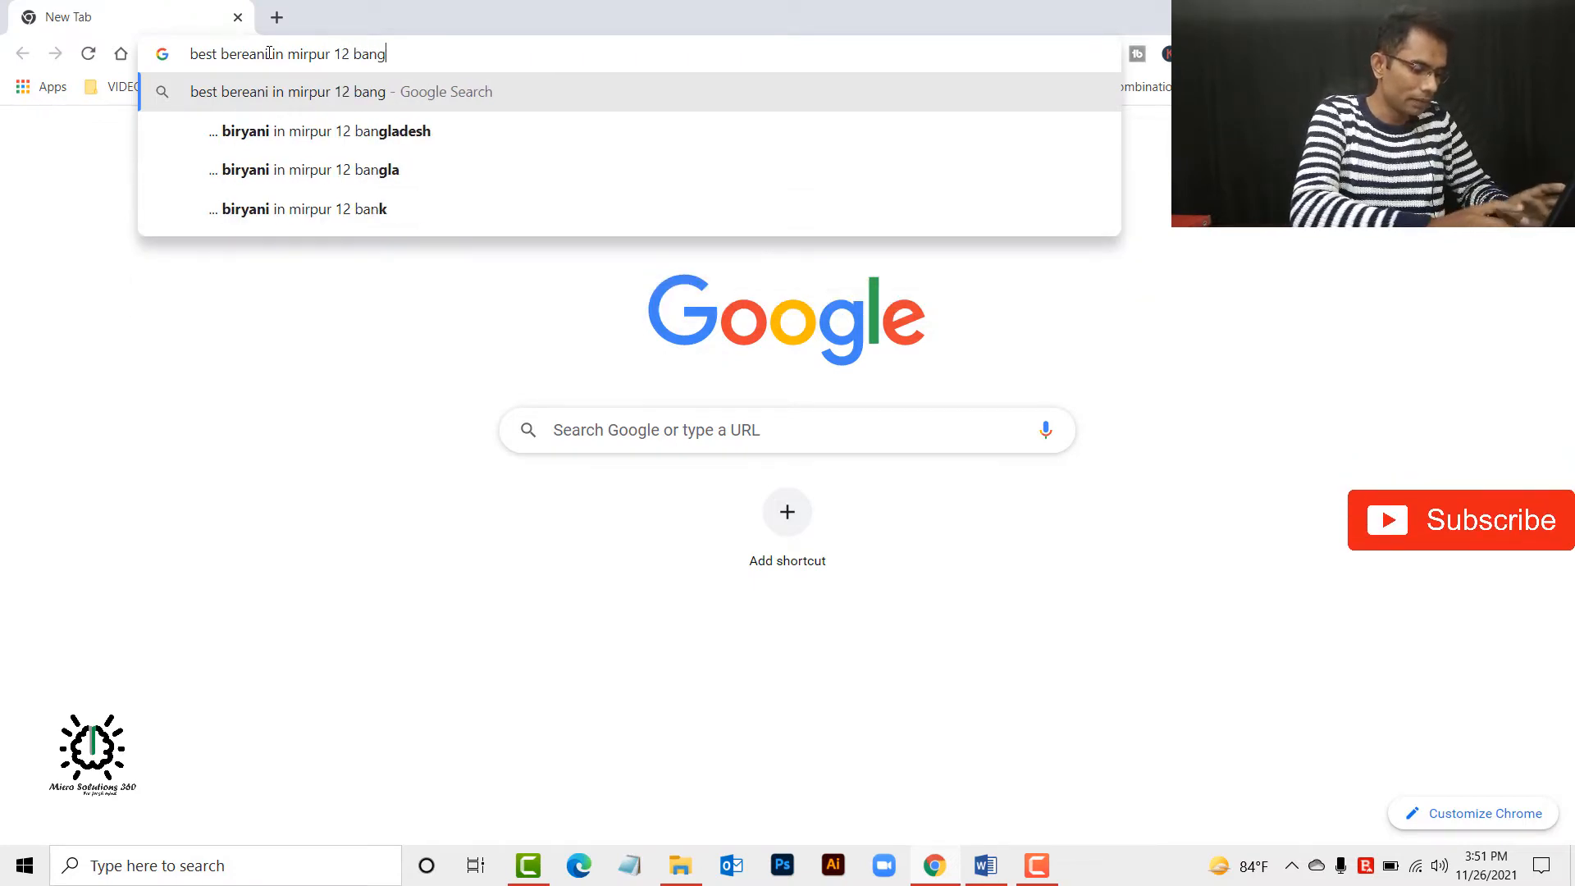
text(ladesh)
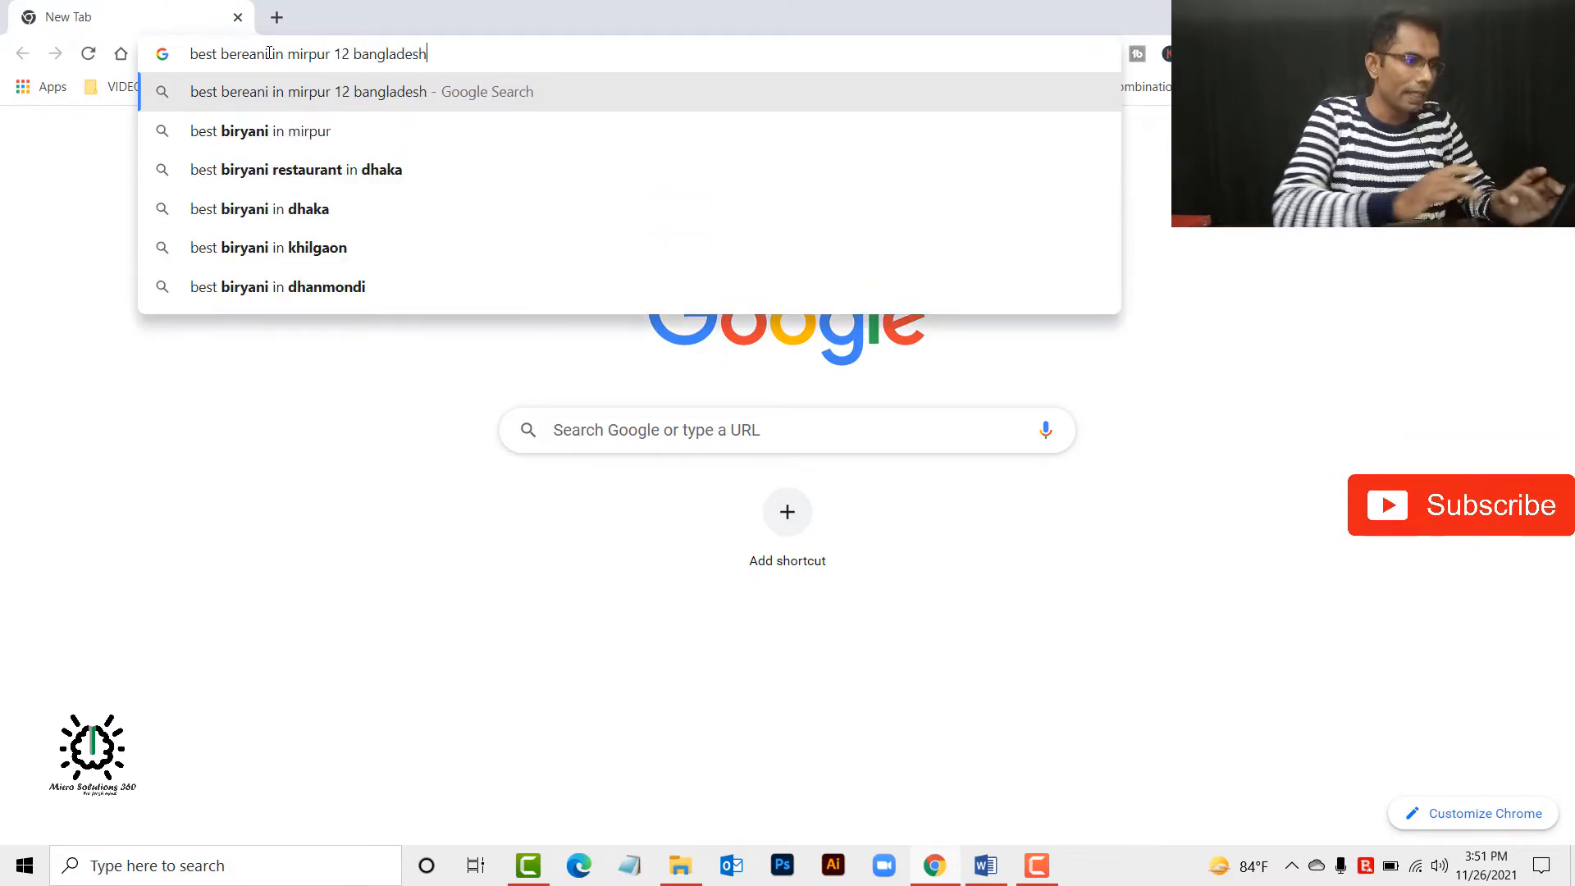
key(Return)
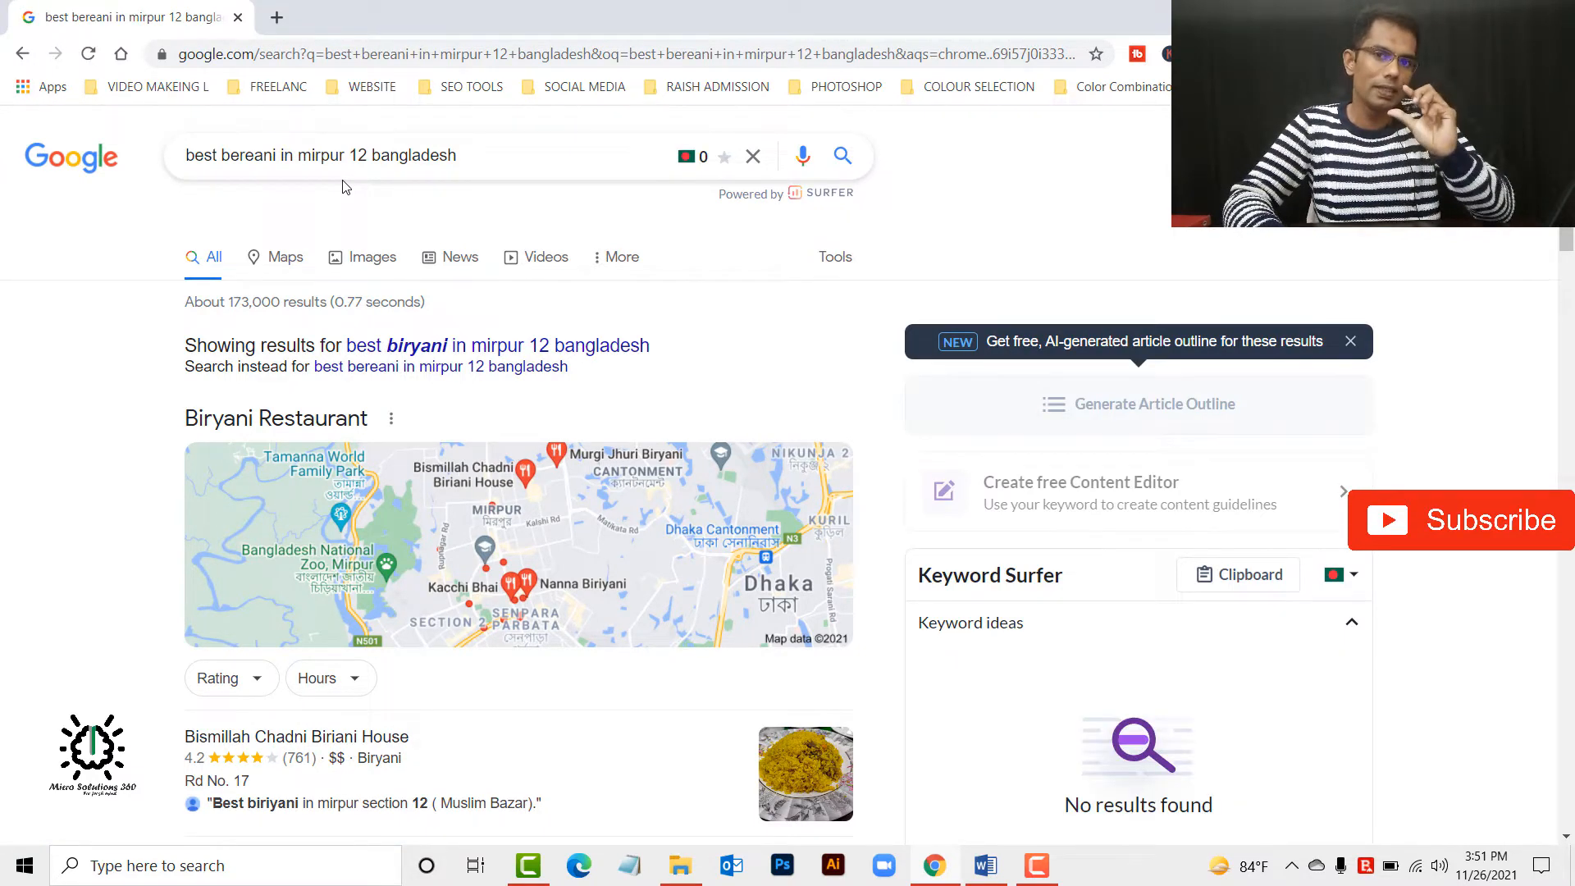
Examine the search results for biryani restaurants, including the map listings, organic links, videos and related searches.
scroll(239, 488, down, 4)
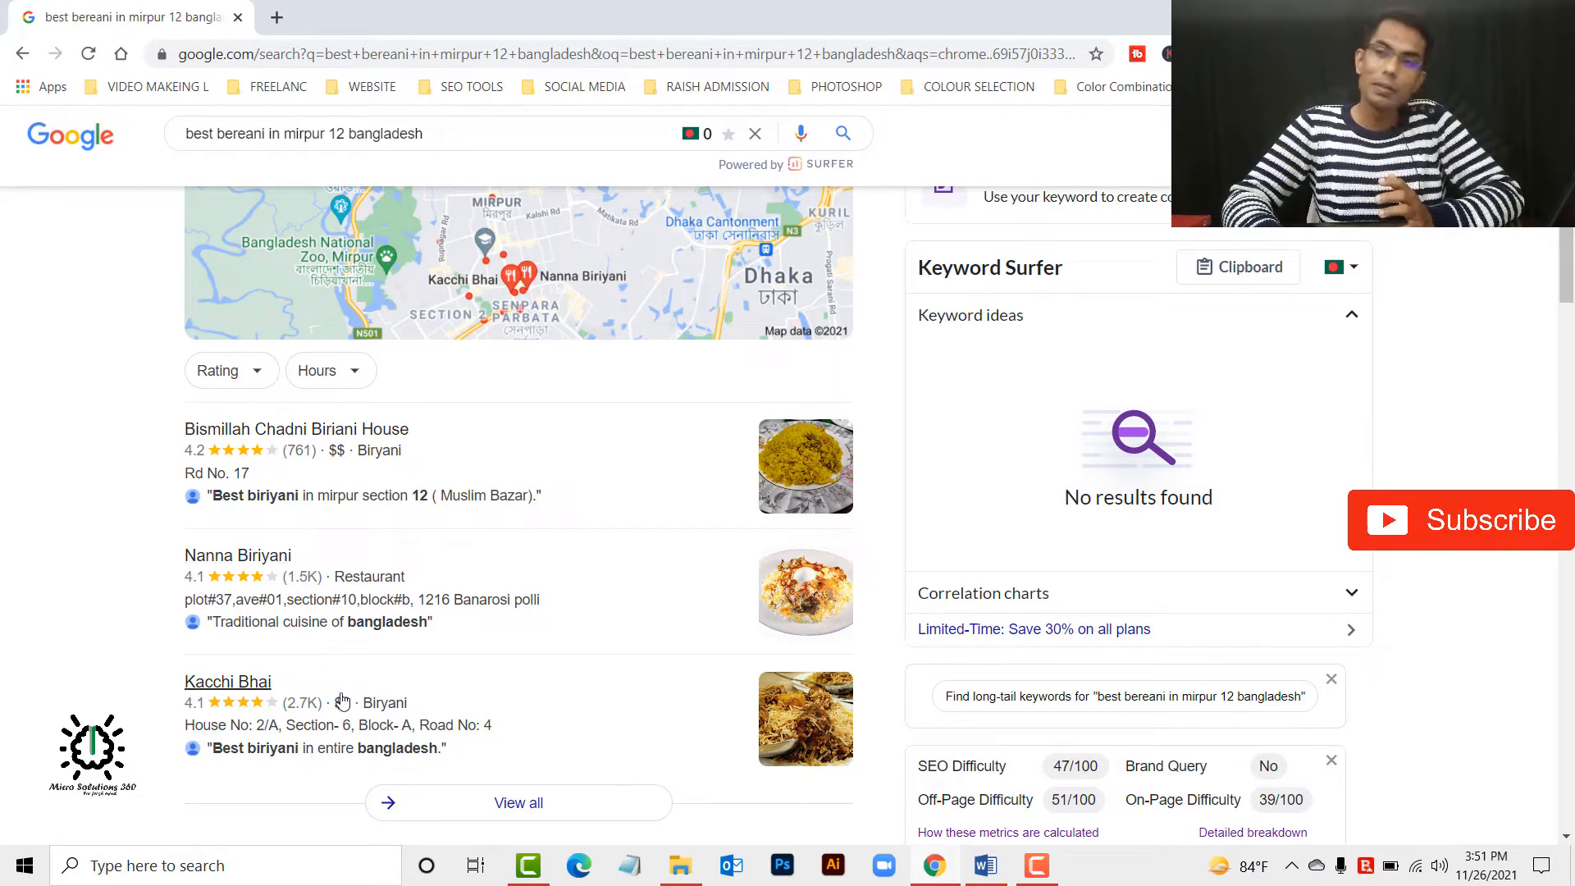
scroll(342, 700, down, 5)
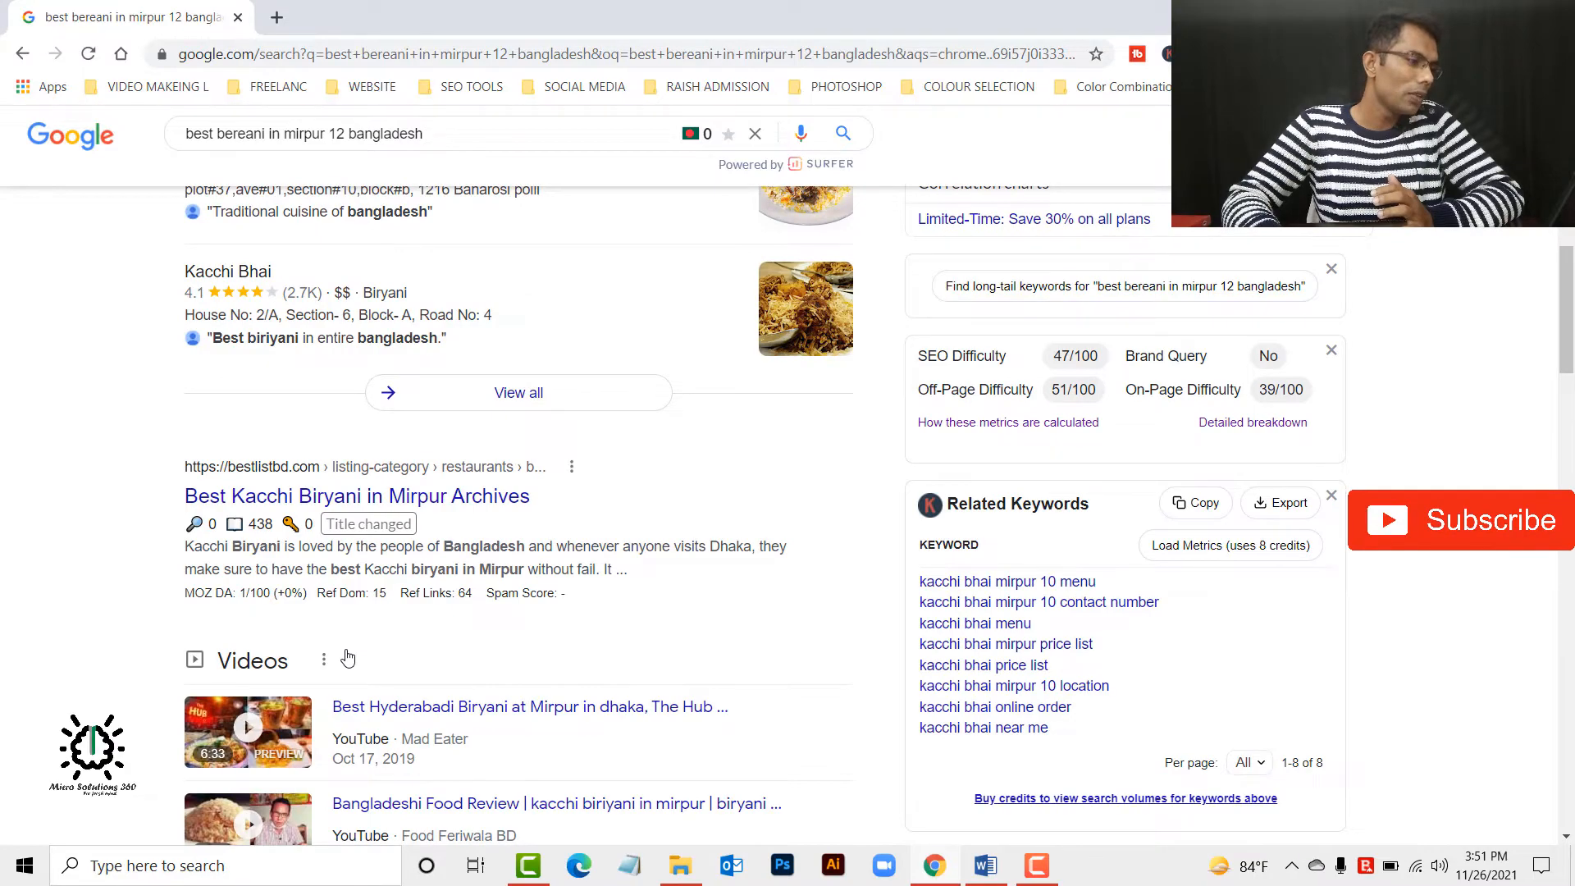
scroll(347, 658, up, 7)
scroll(323, 689, down, 2)
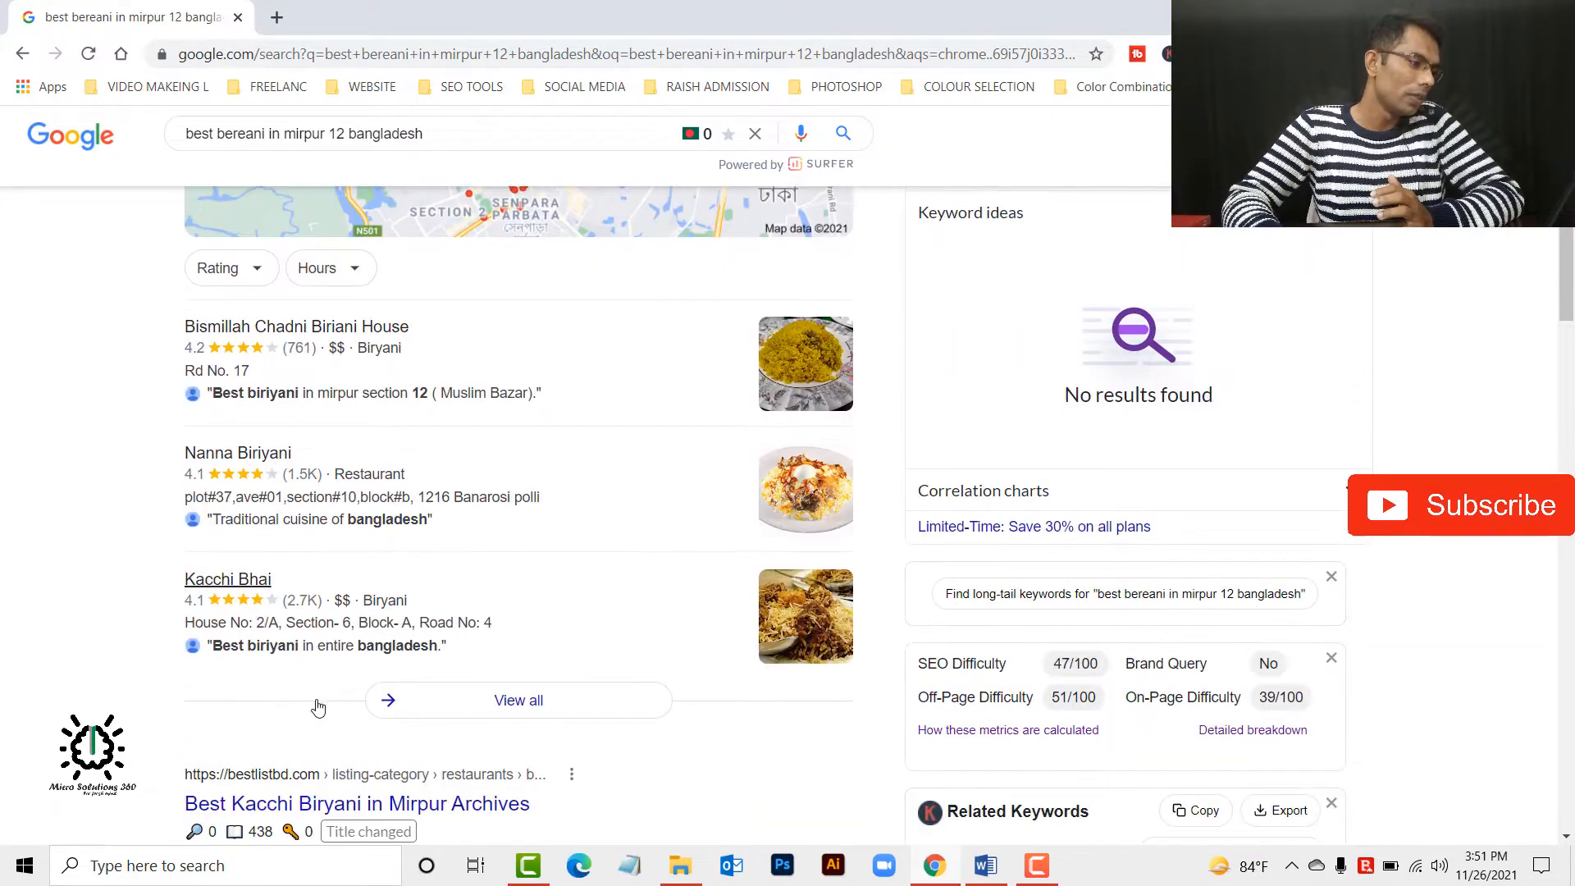
scroll(318, 707, down, 11)
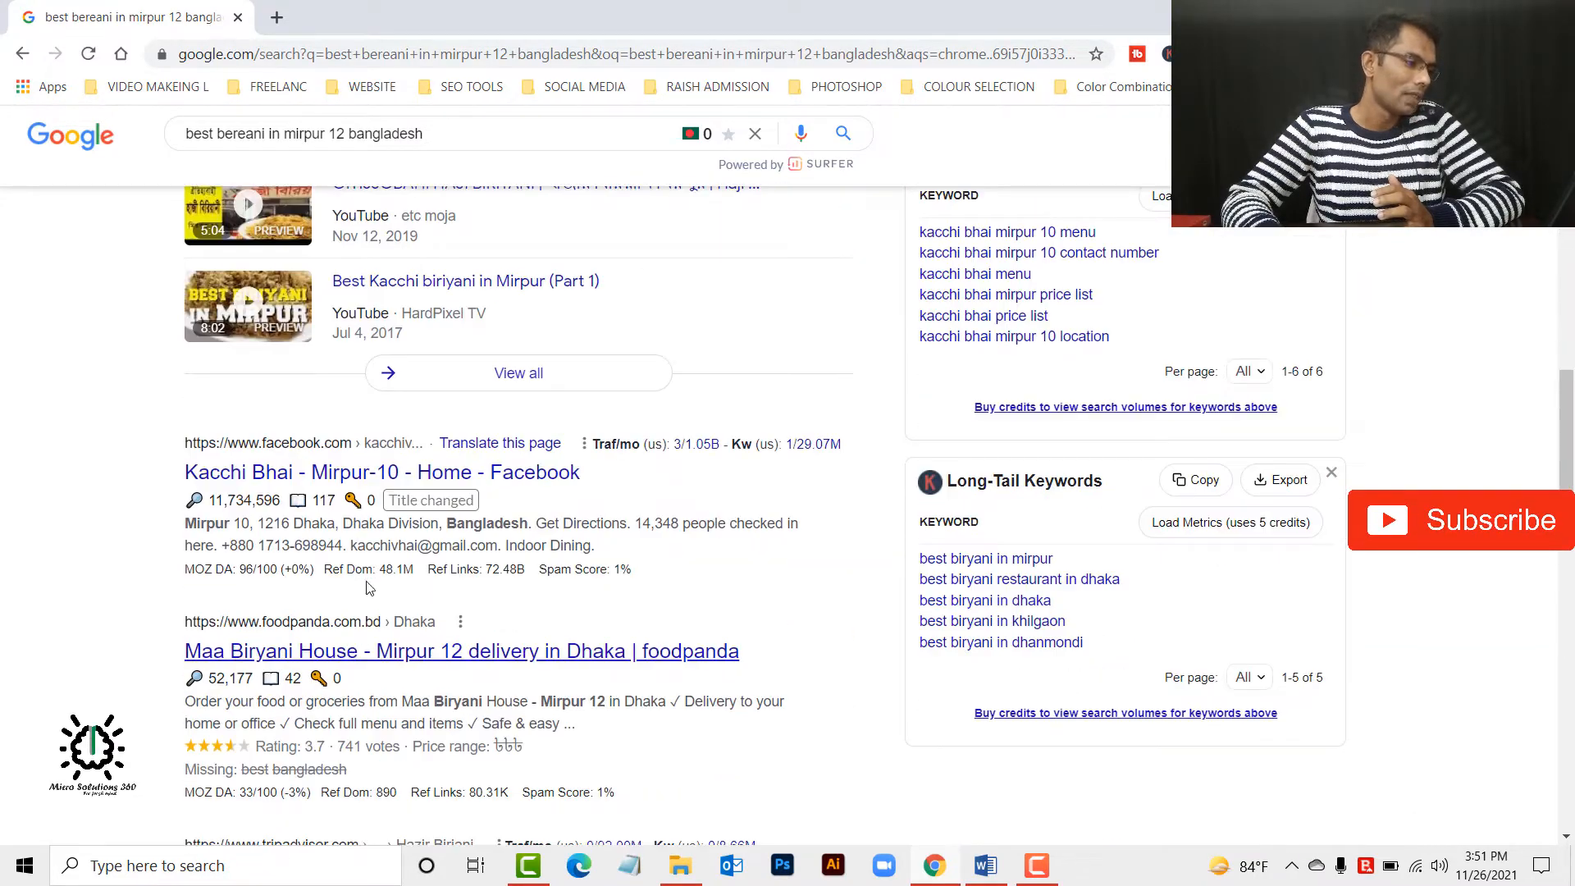
scroll(369, 627, down, 5)
scroll(371, 693, down, 15)
scroll(665, 631, up, 4)
scroll(528, 668, down, 4)
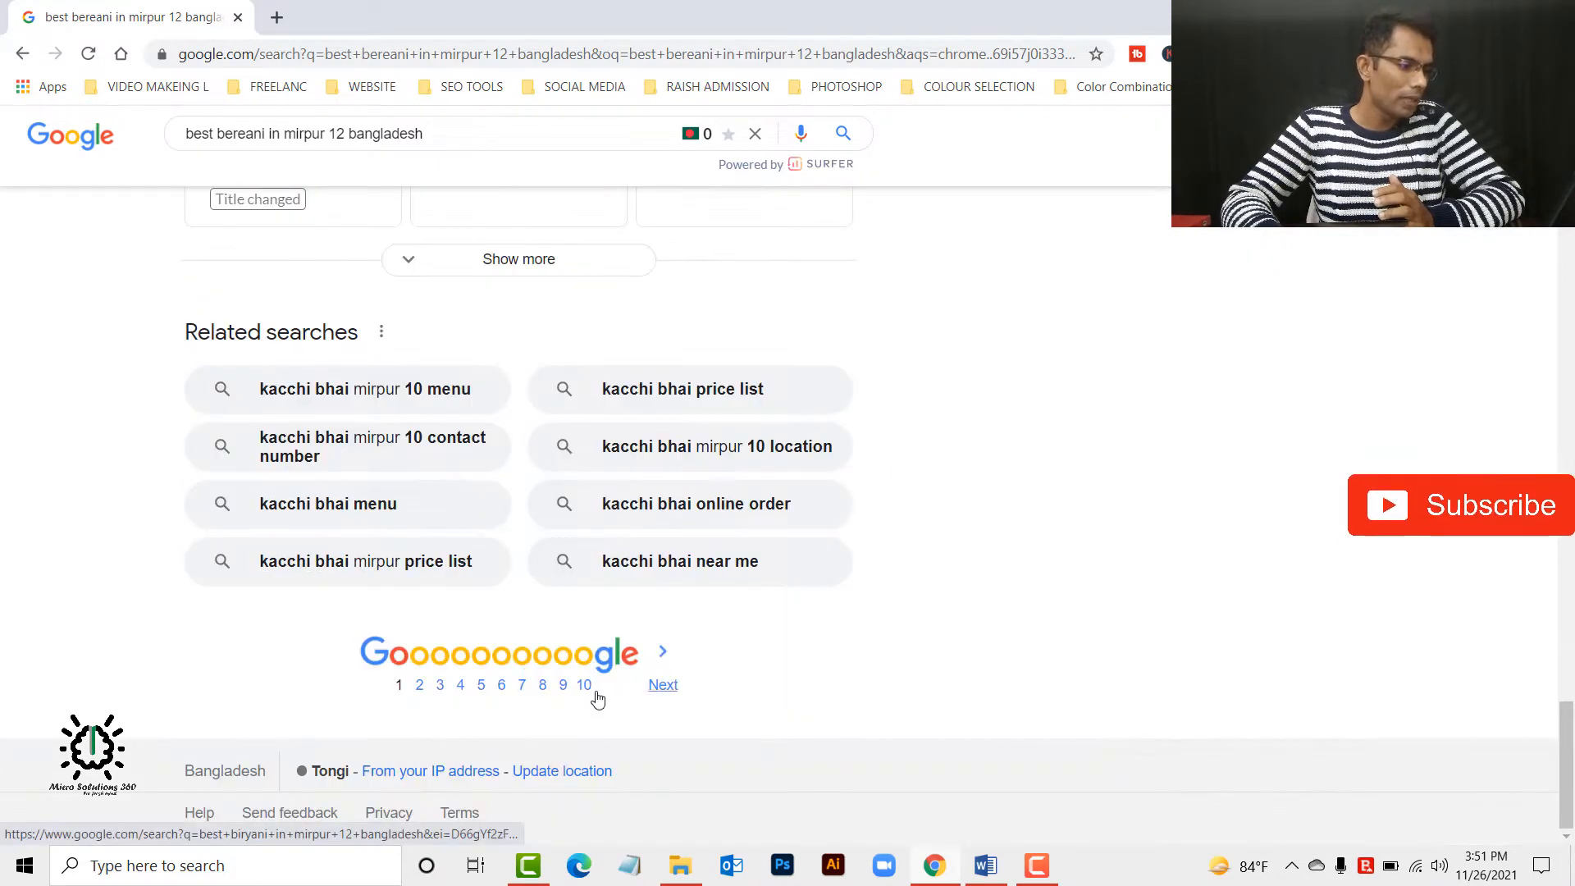
scroll(575, 693, up, 20)
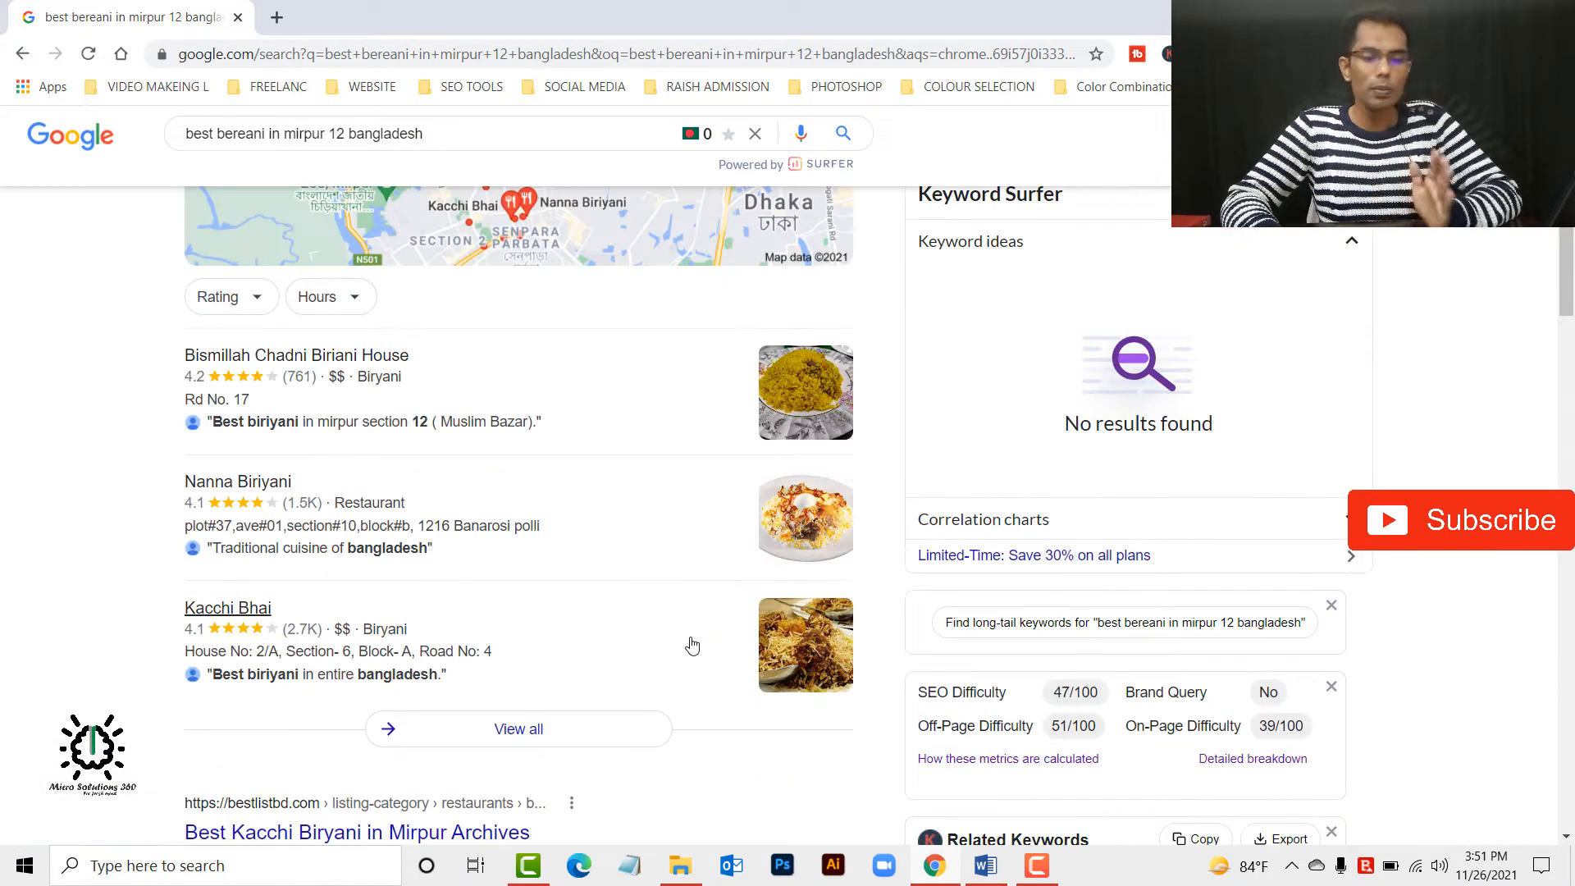
scroll(691, 646, up, 5)
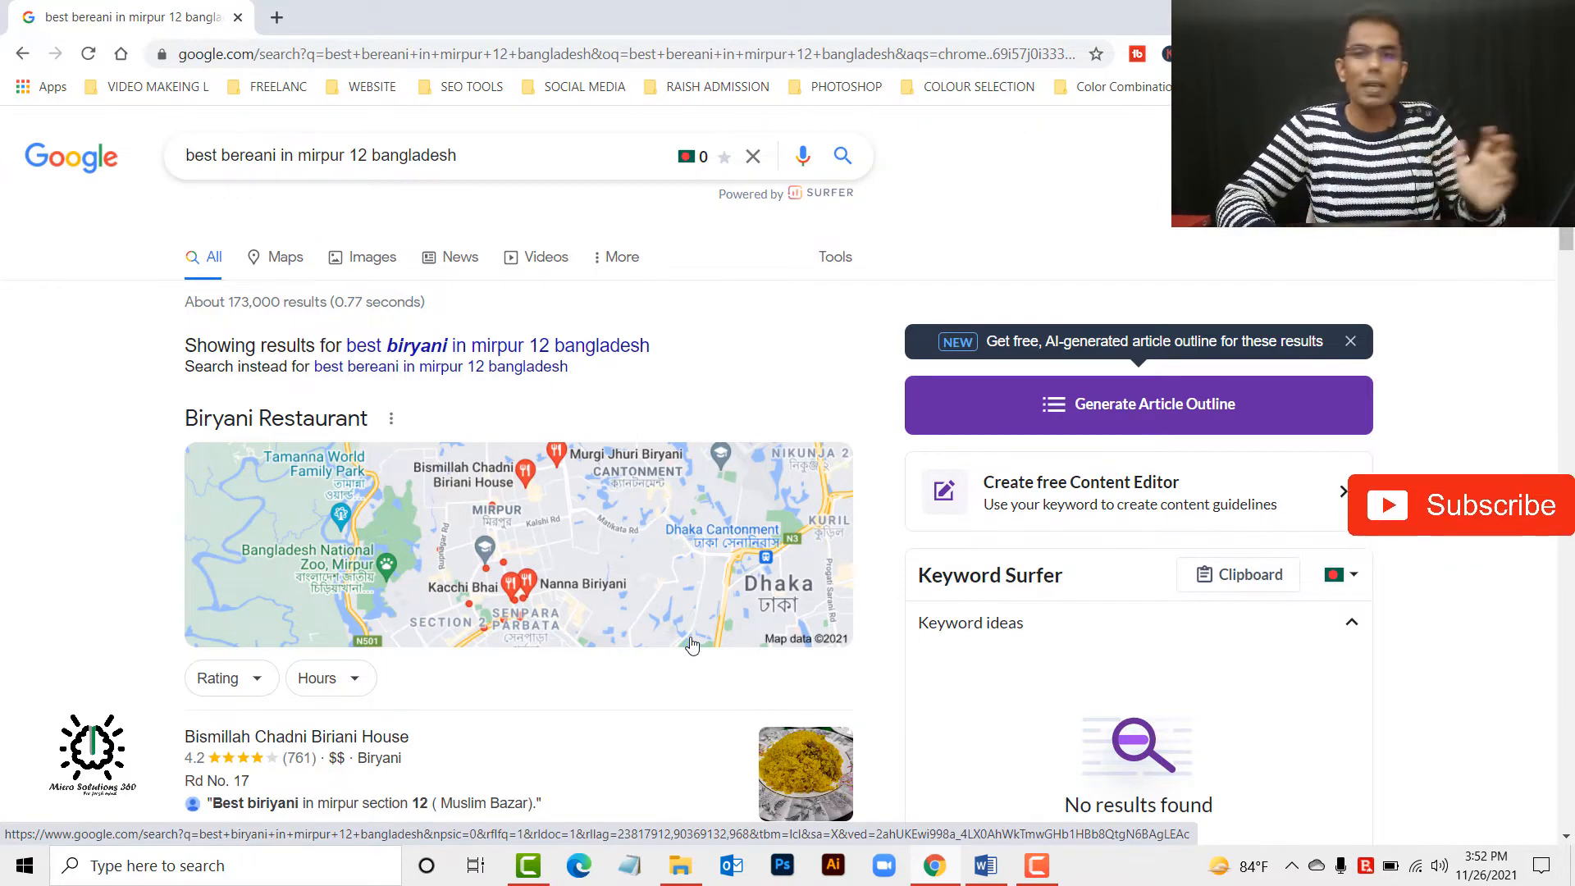
Open the Nanna Biriyani listing and review its ratings, customer reviews and contact details.
scroll(531, 662, down, 1)
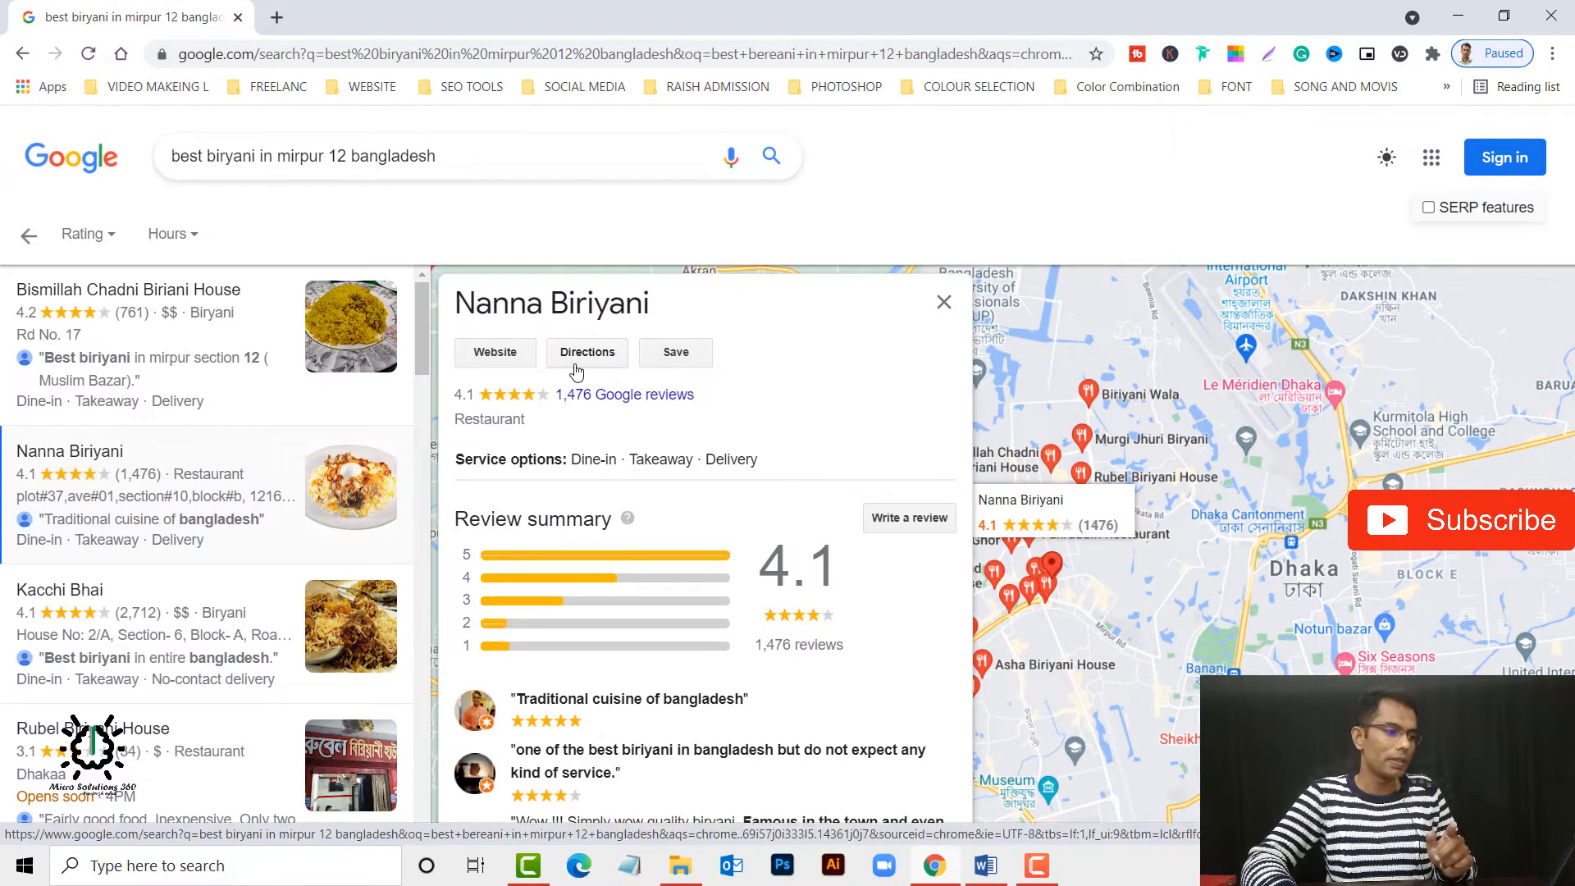
scroll(668, 457, down, 3)
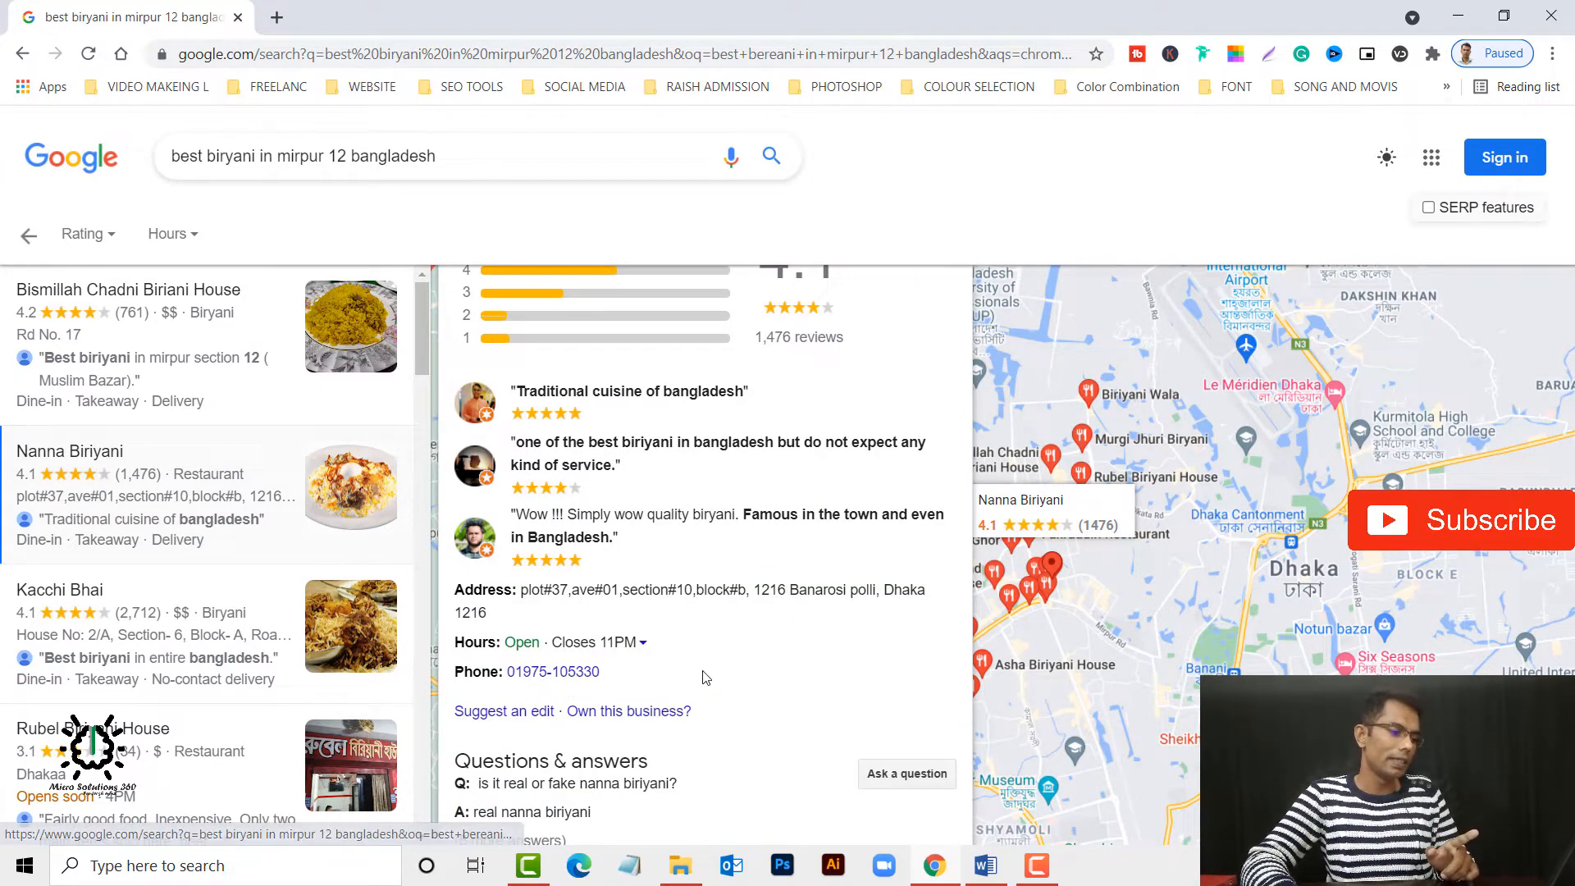
scroll(712, 639, up, 3)
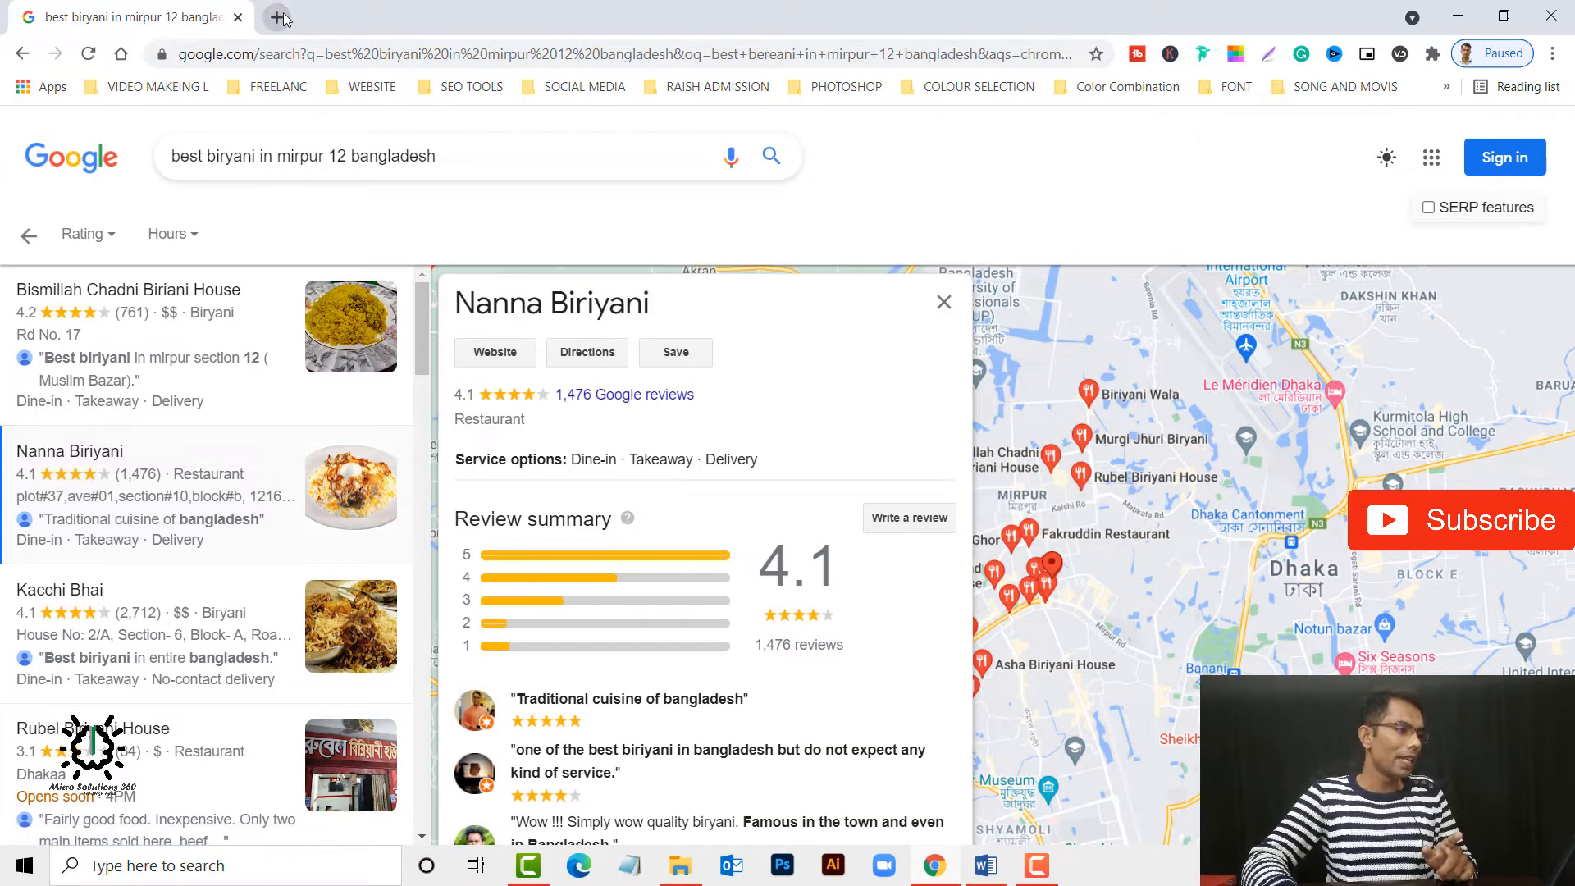
Search for "web solutions 360" in a new browser tab and look through the business listings and web results.
click(278, 18)
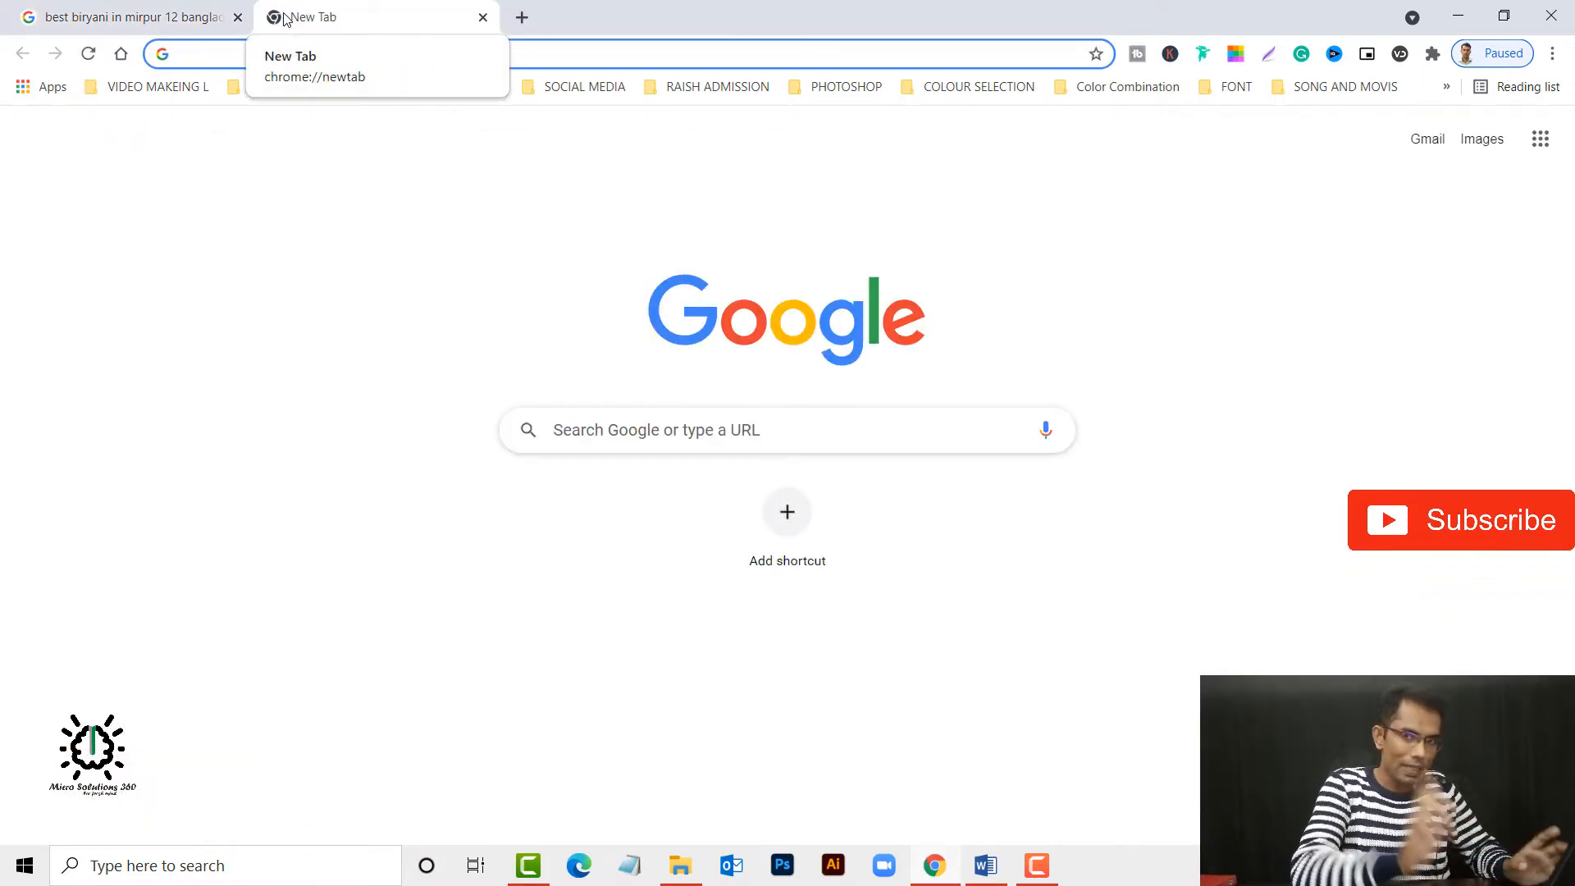
text(web )
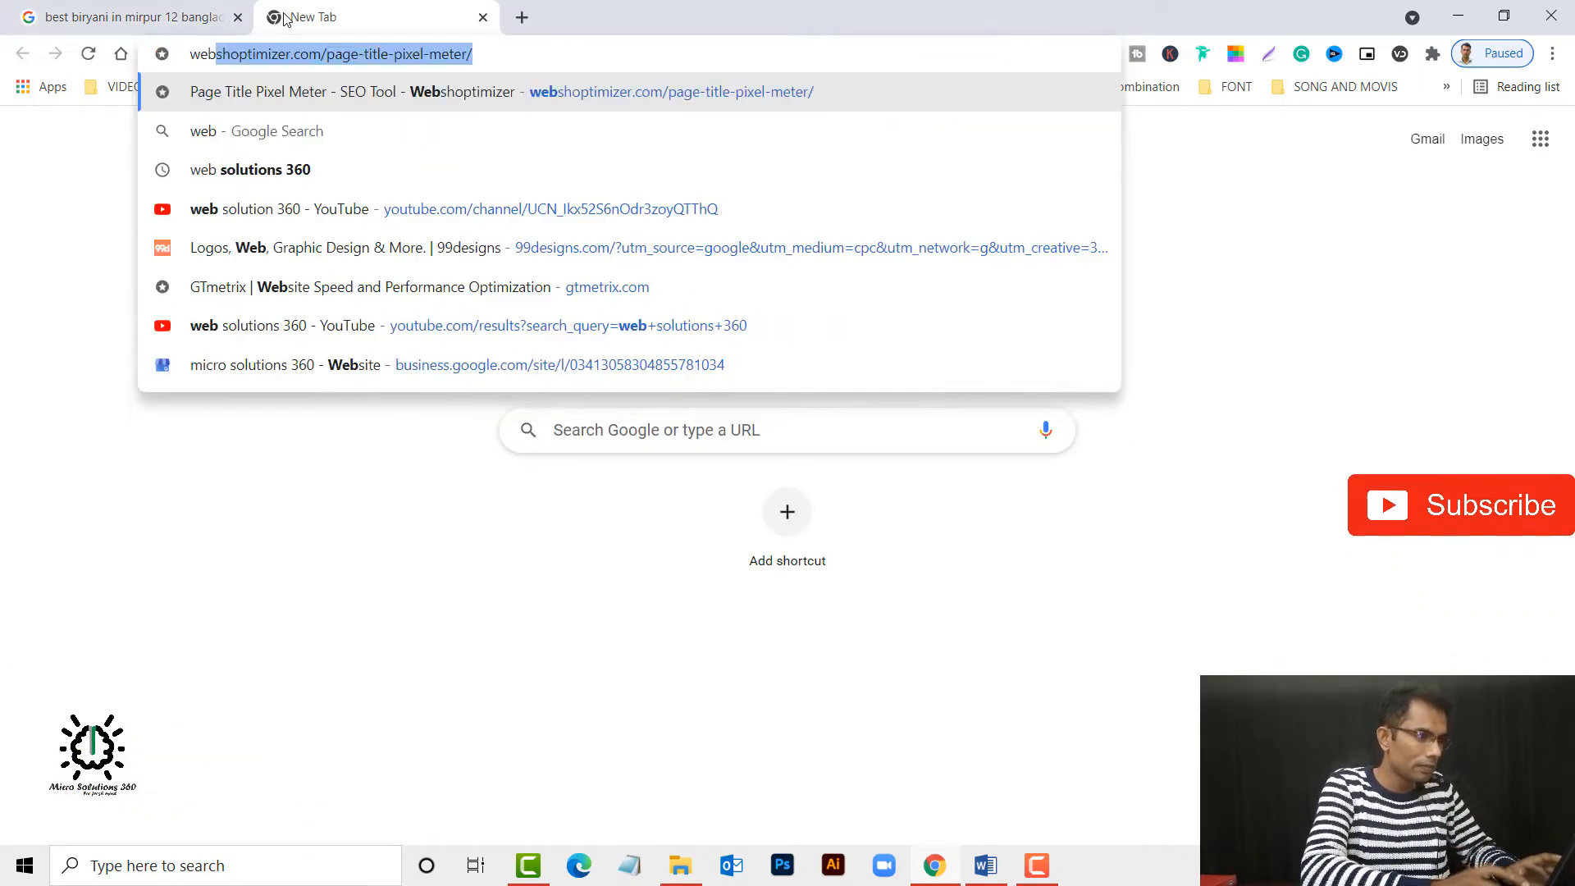
text(solut)
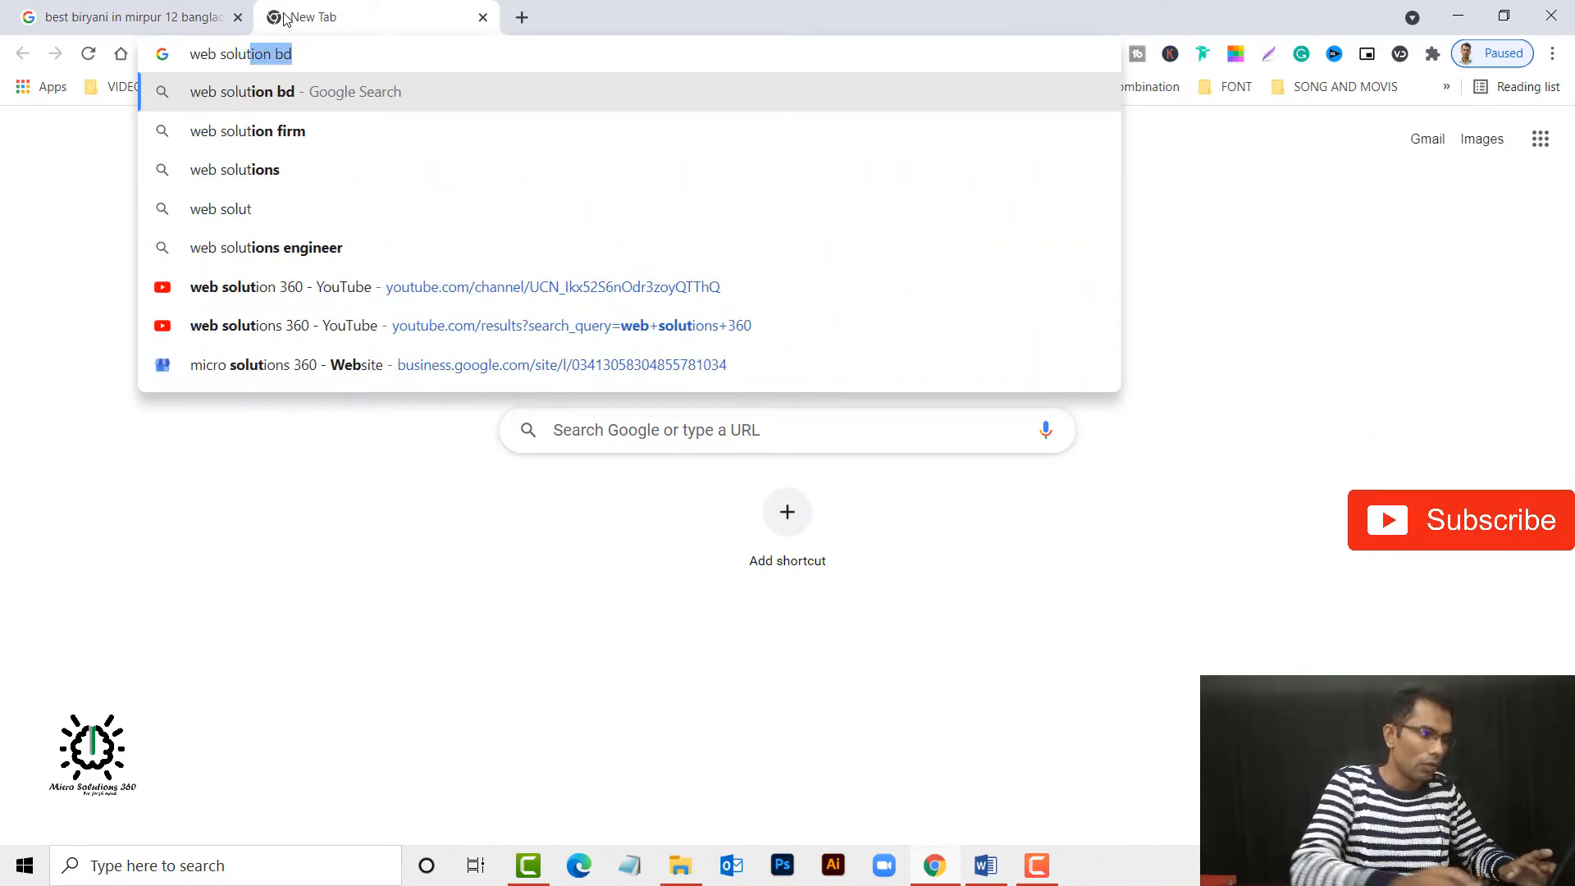
click(314, 51)
key(BackSpace)
key(BackSpace)
key(BackSpace)
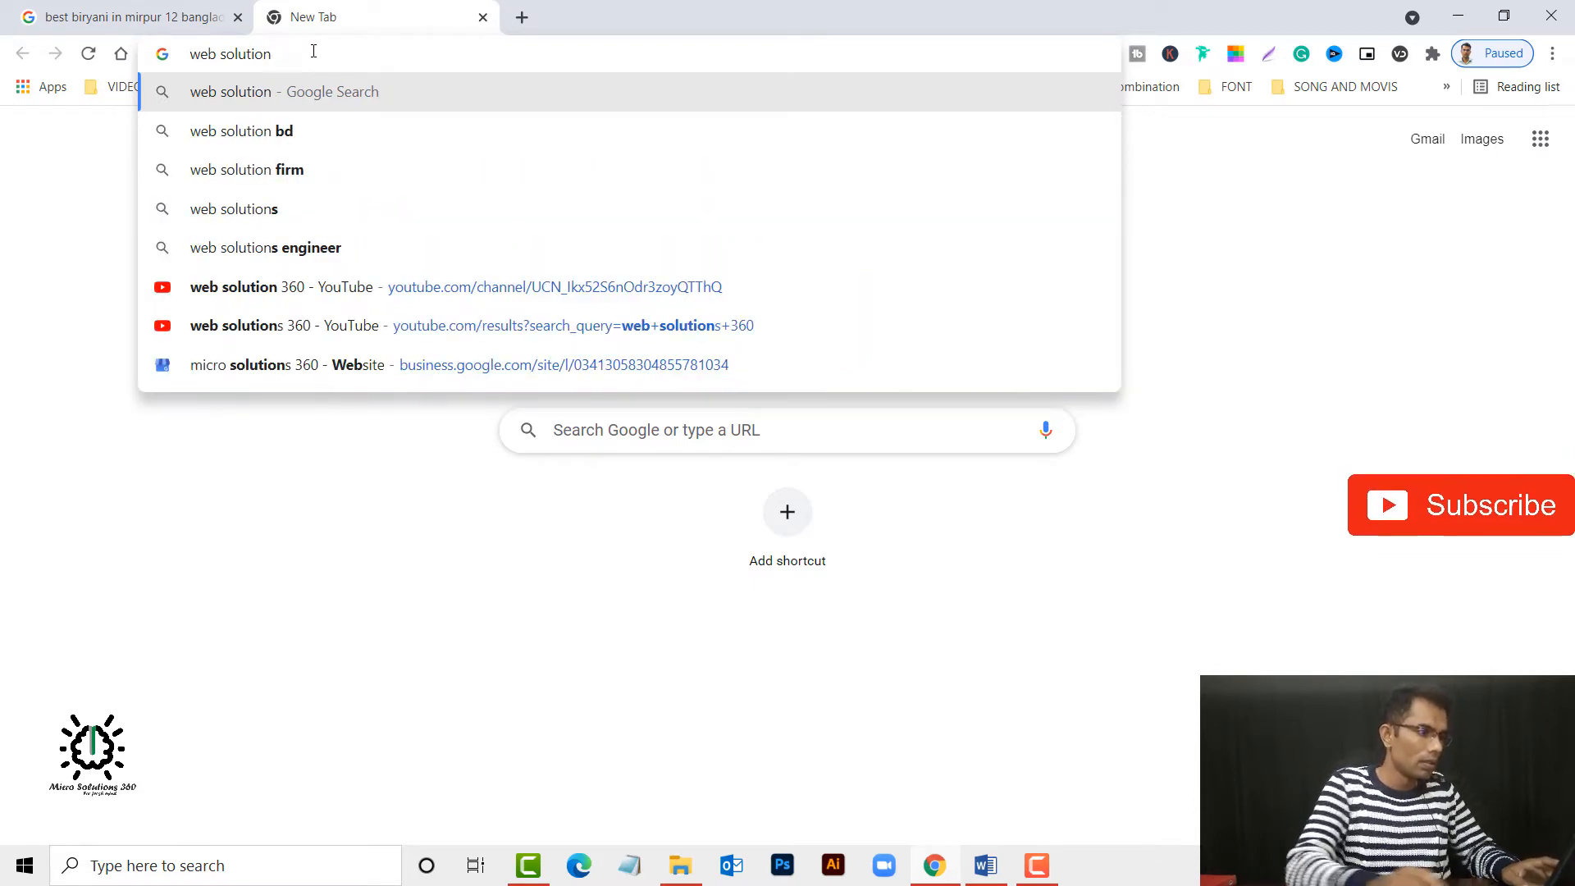
text(s)
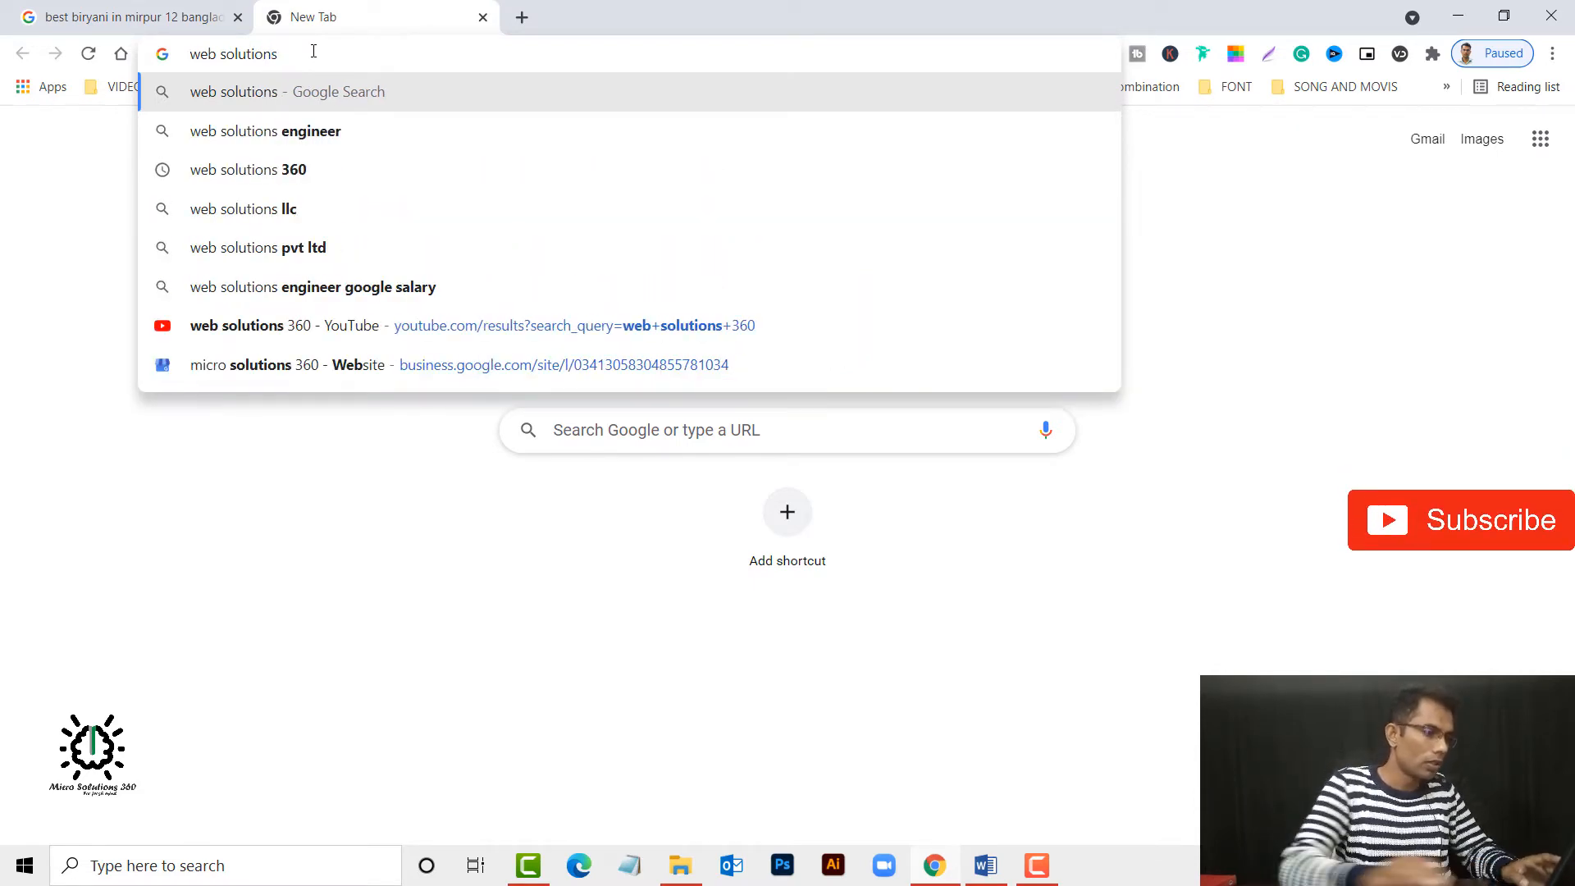
click(293, 170)
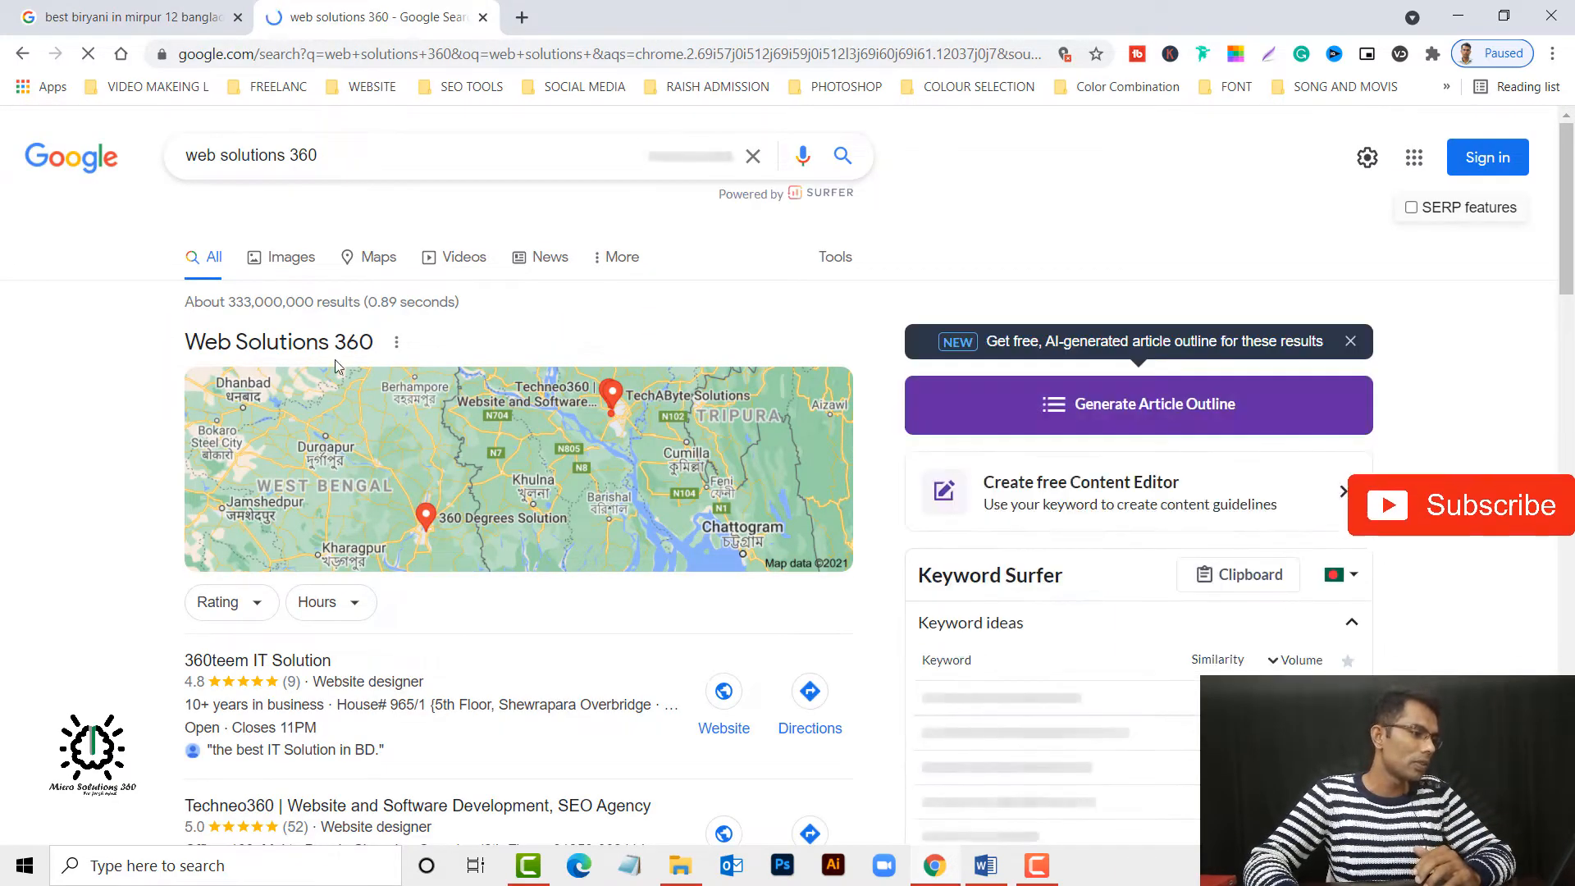
scroll(748, 489, down, 3)
scroll(748, 488, down, 5)
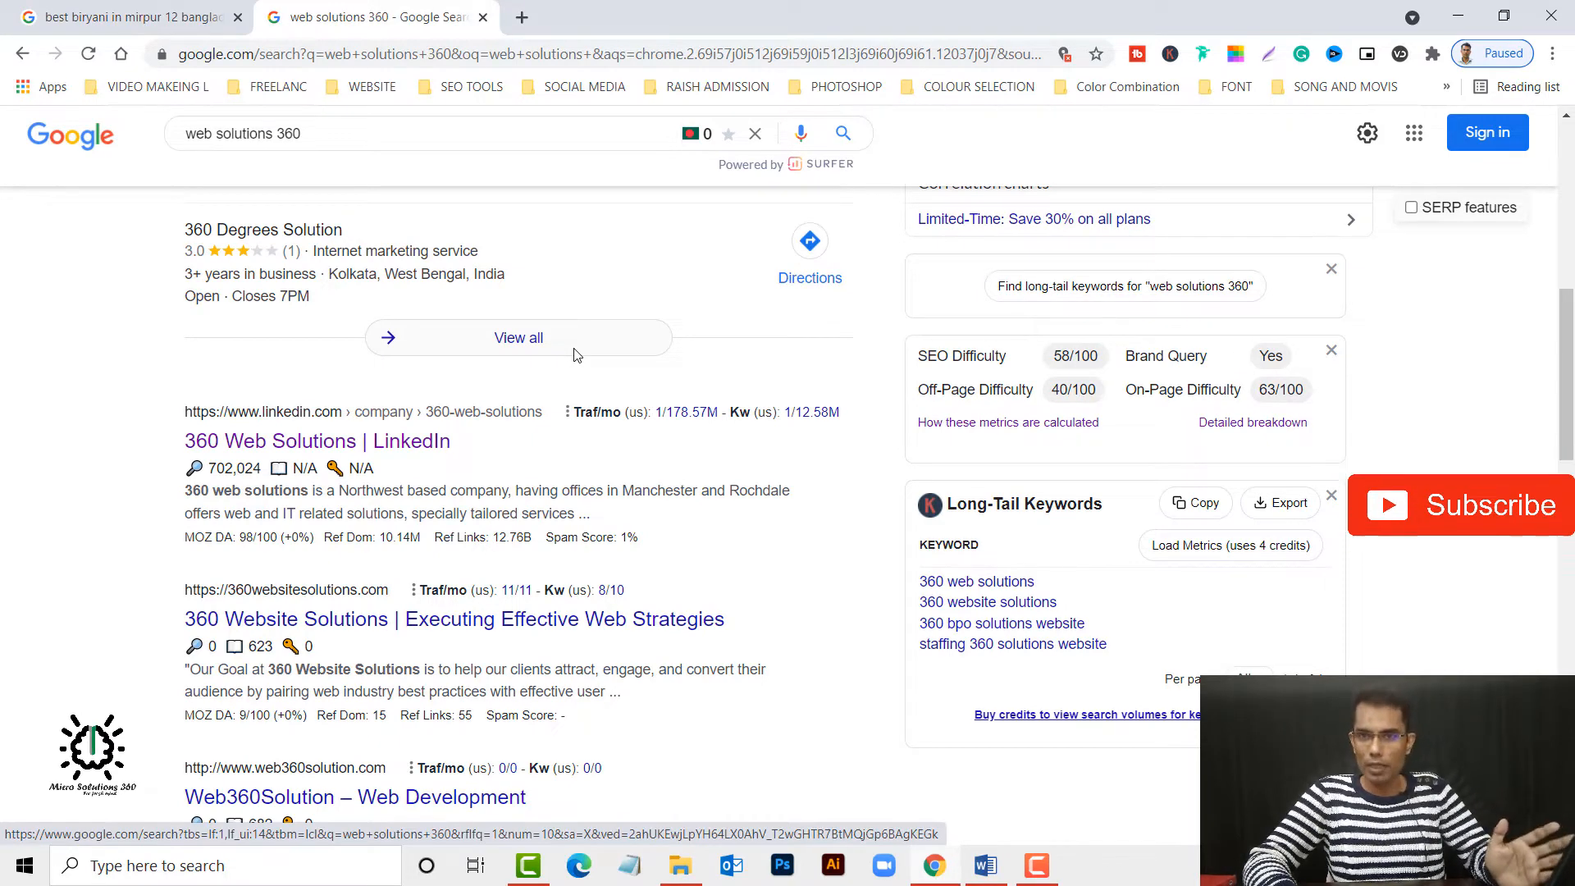
scroll(582, 369, up, 7)
scroll(587, 397, up, 1)
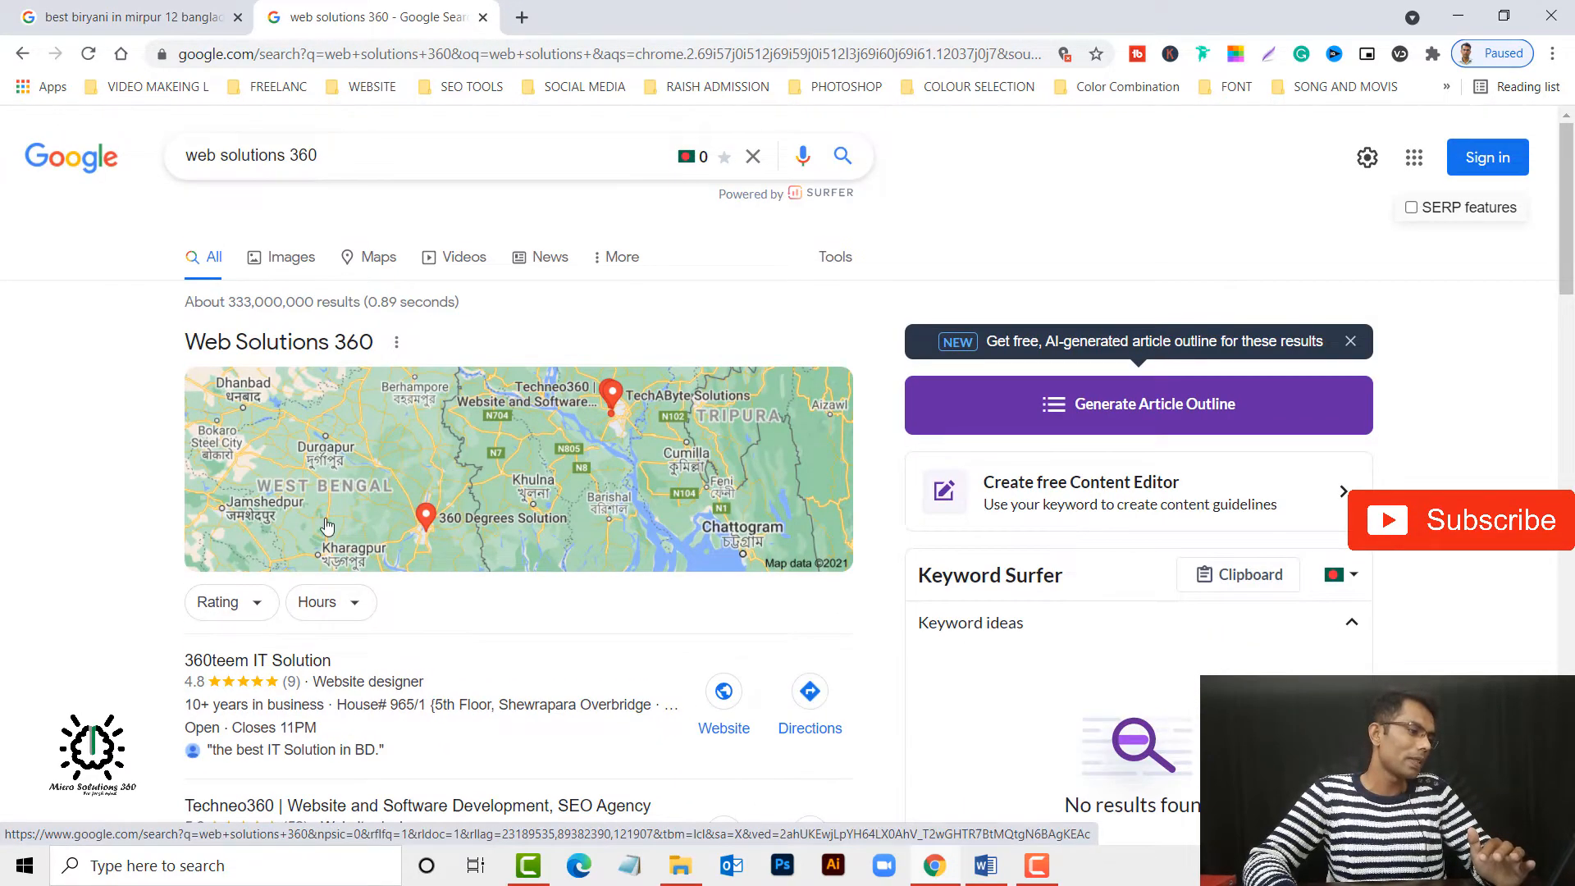
click(525, 22)
text(micro)
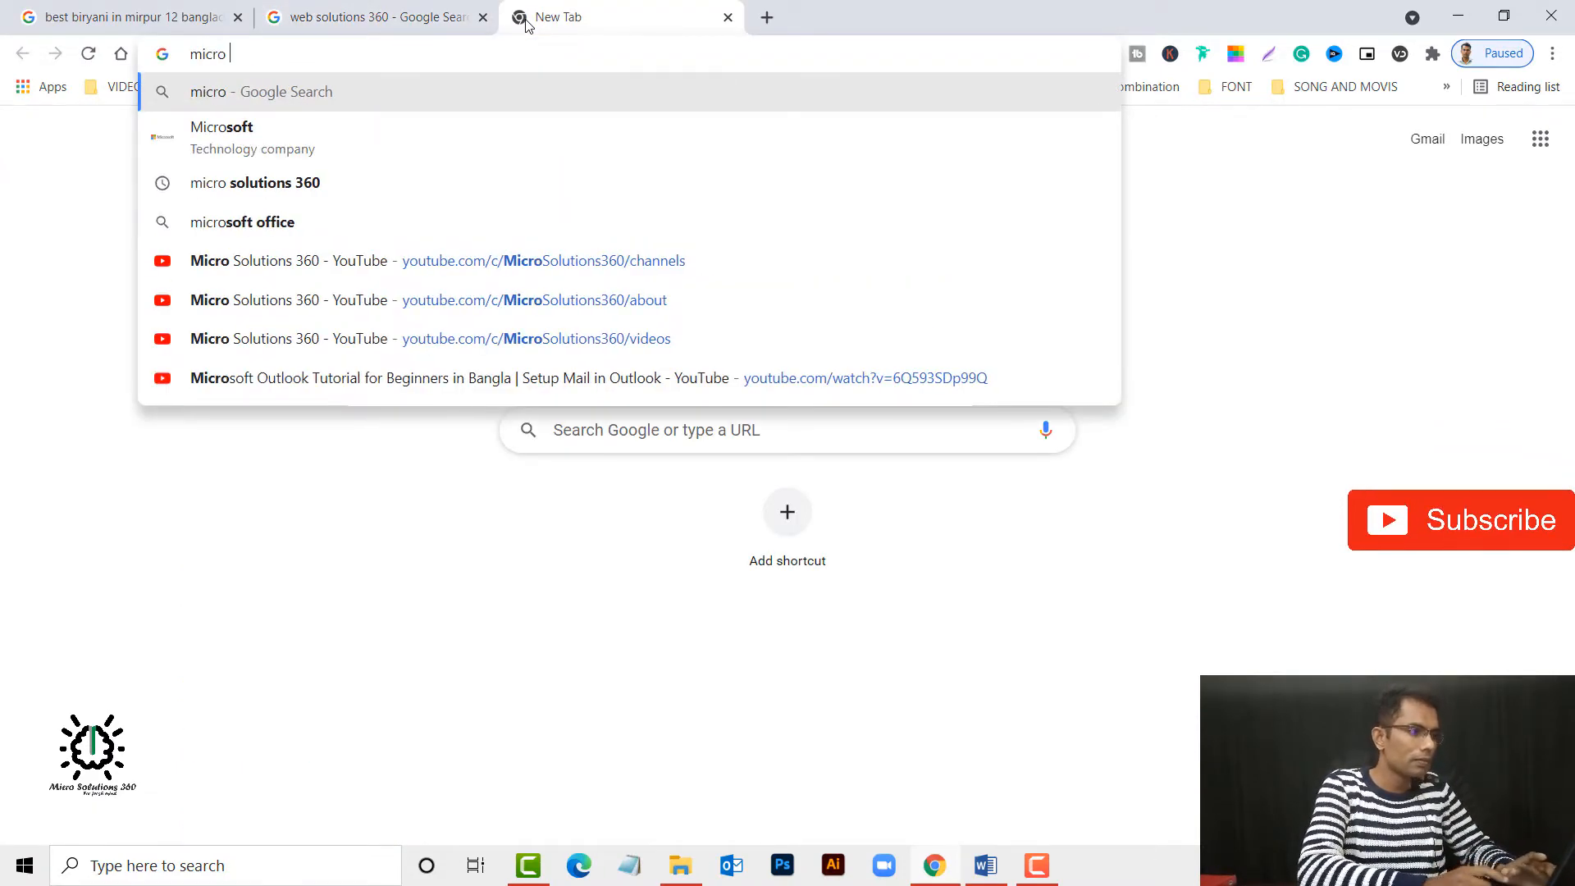
click(414, 173)
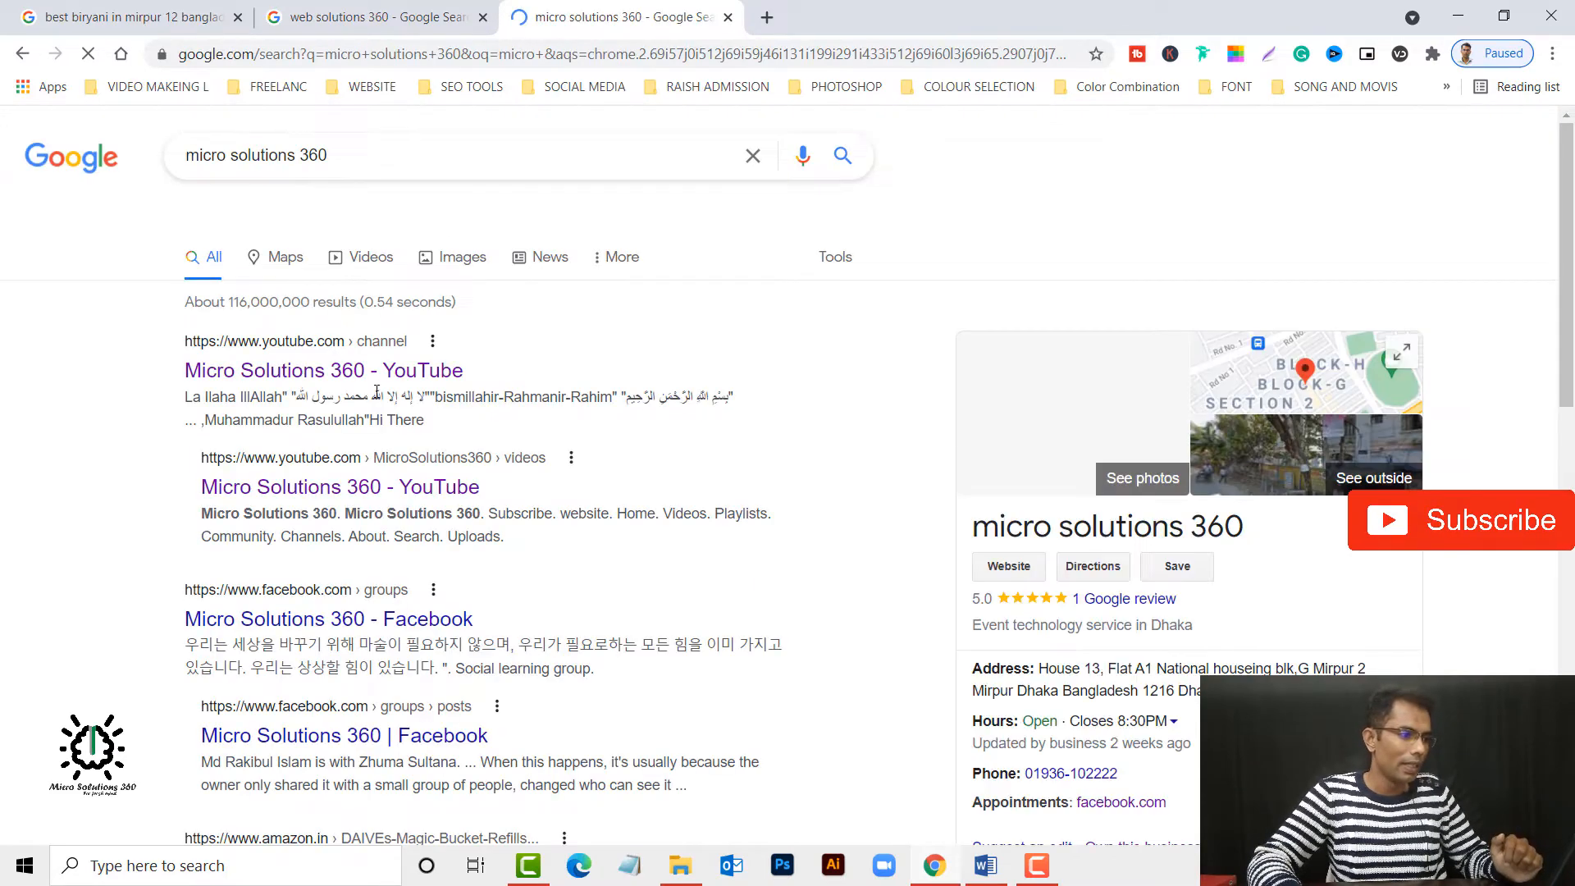
click(377, 381)
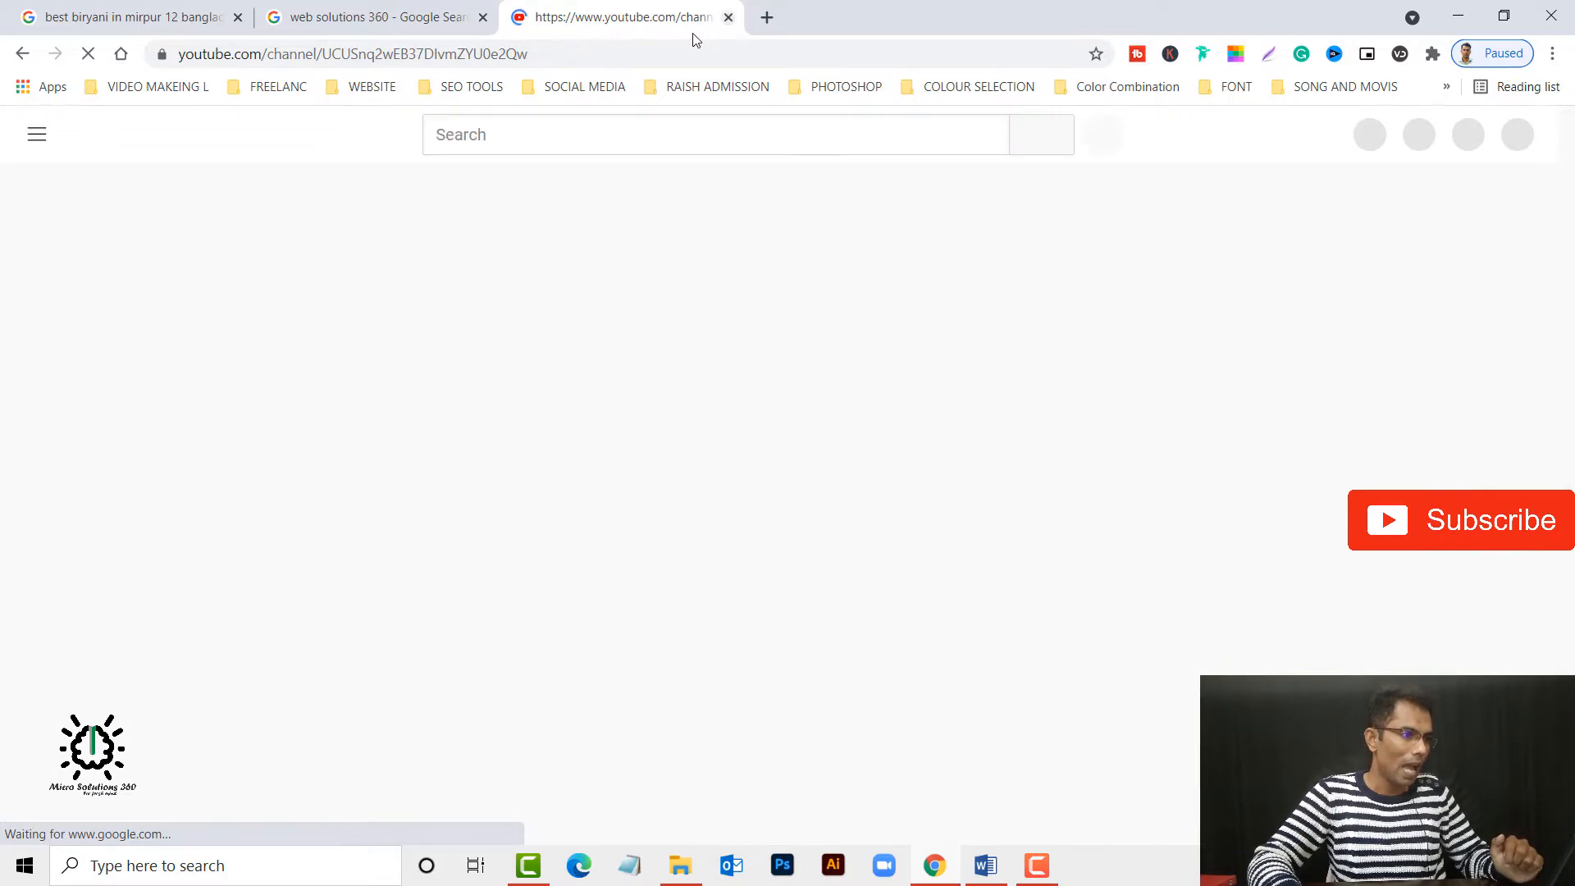
click(727, 16)
Search for "micro solutions 360" in a new browser tab and examine its business profile beside the results.
click(521, 19)
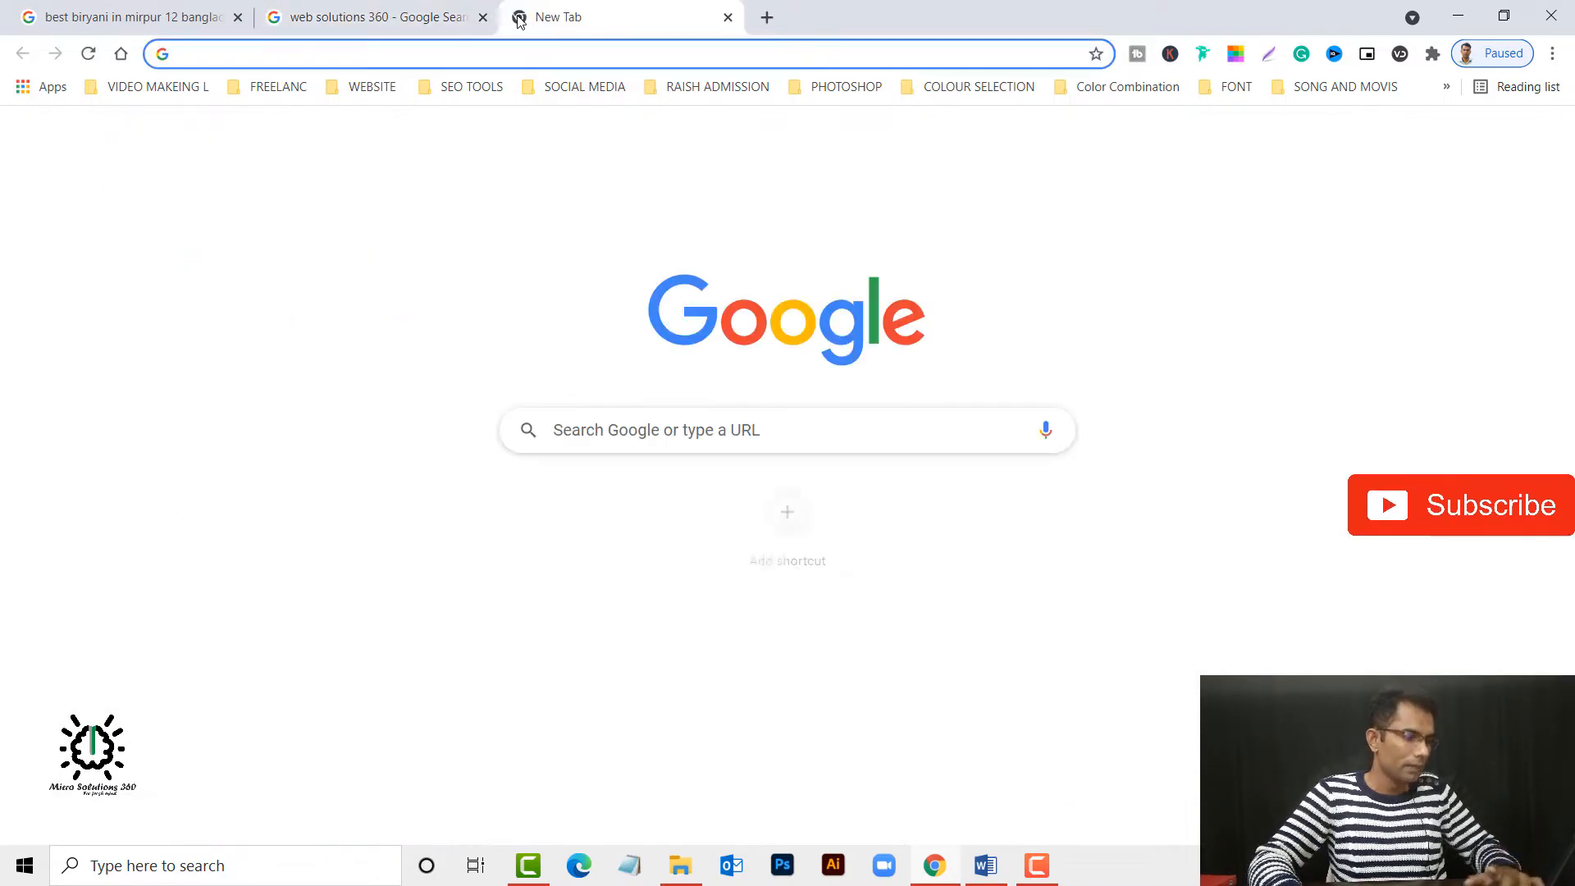
text(m)
click(369, 131)
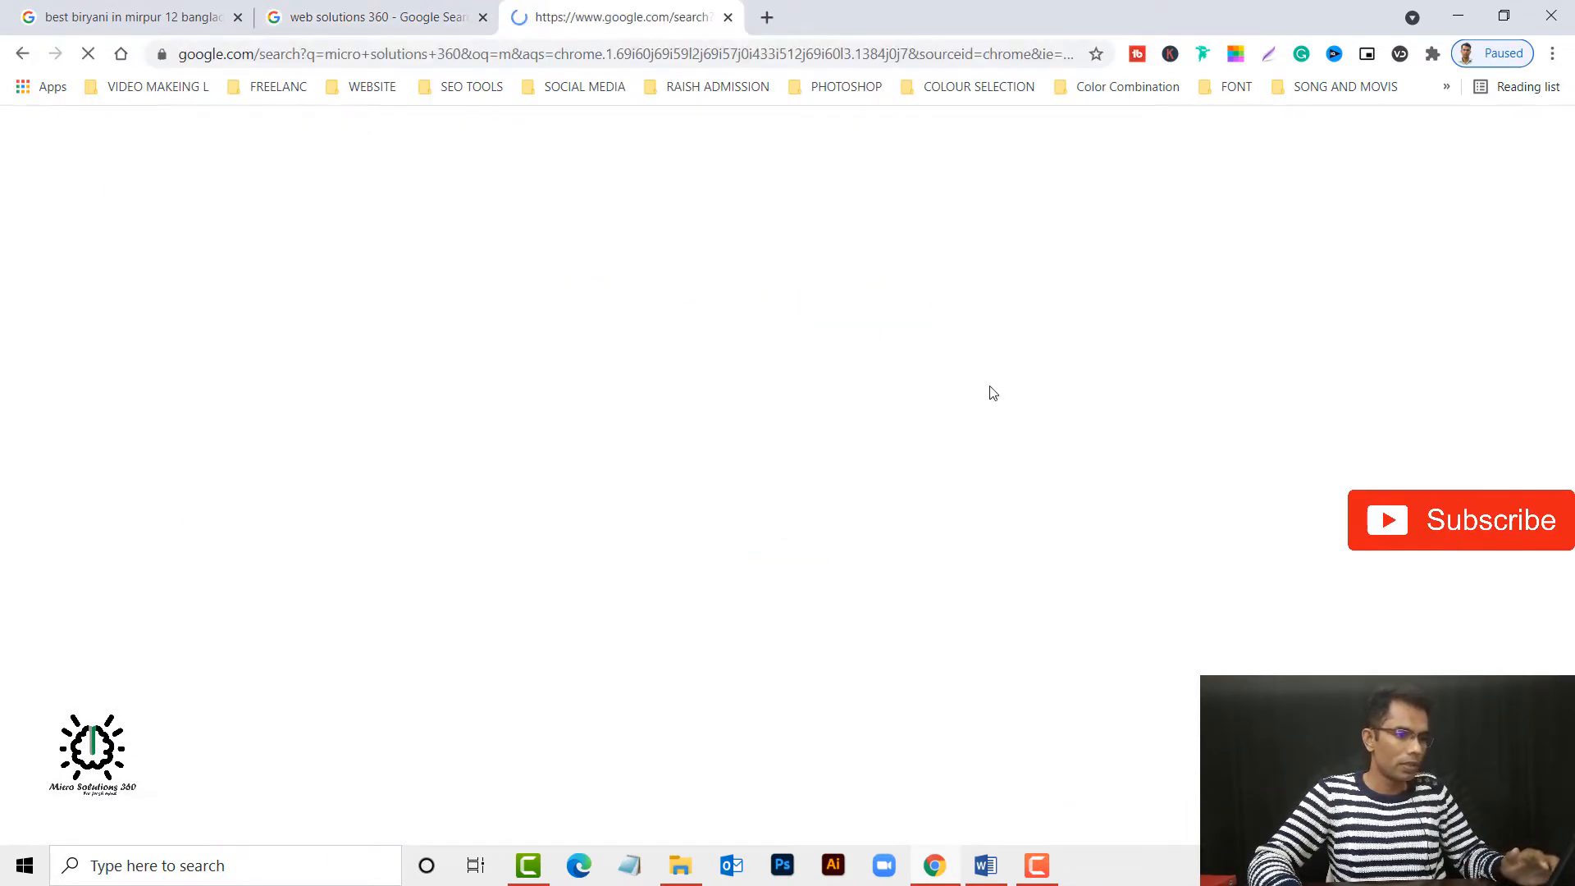
scroll(1167, 514, down, 4)
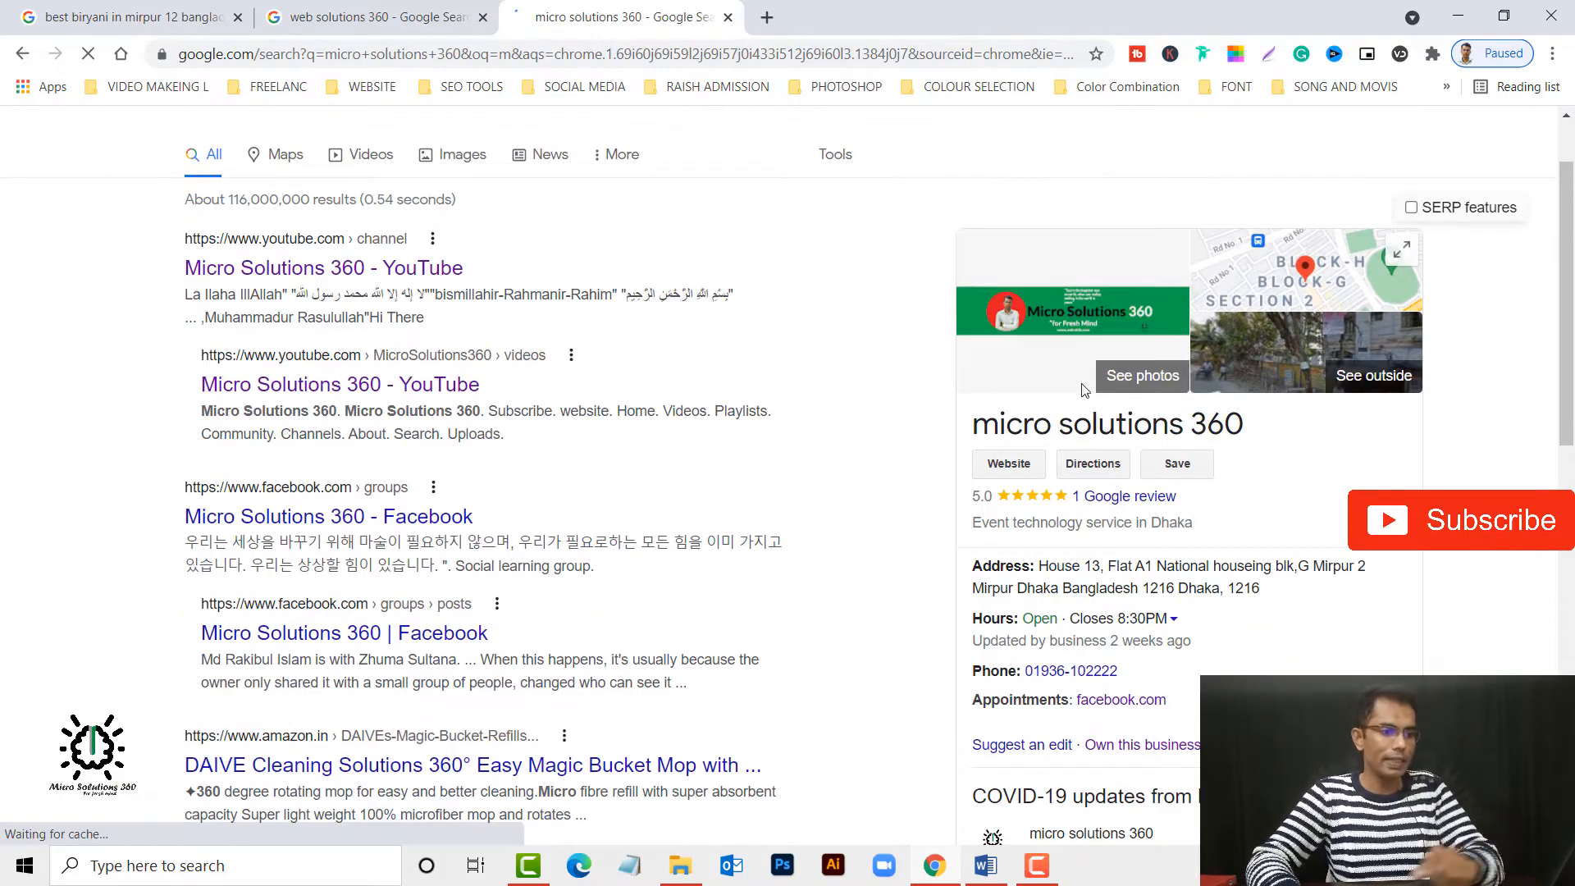
scroll(1122, 623, down, 4)
scroll(1132, 590, down, 10)
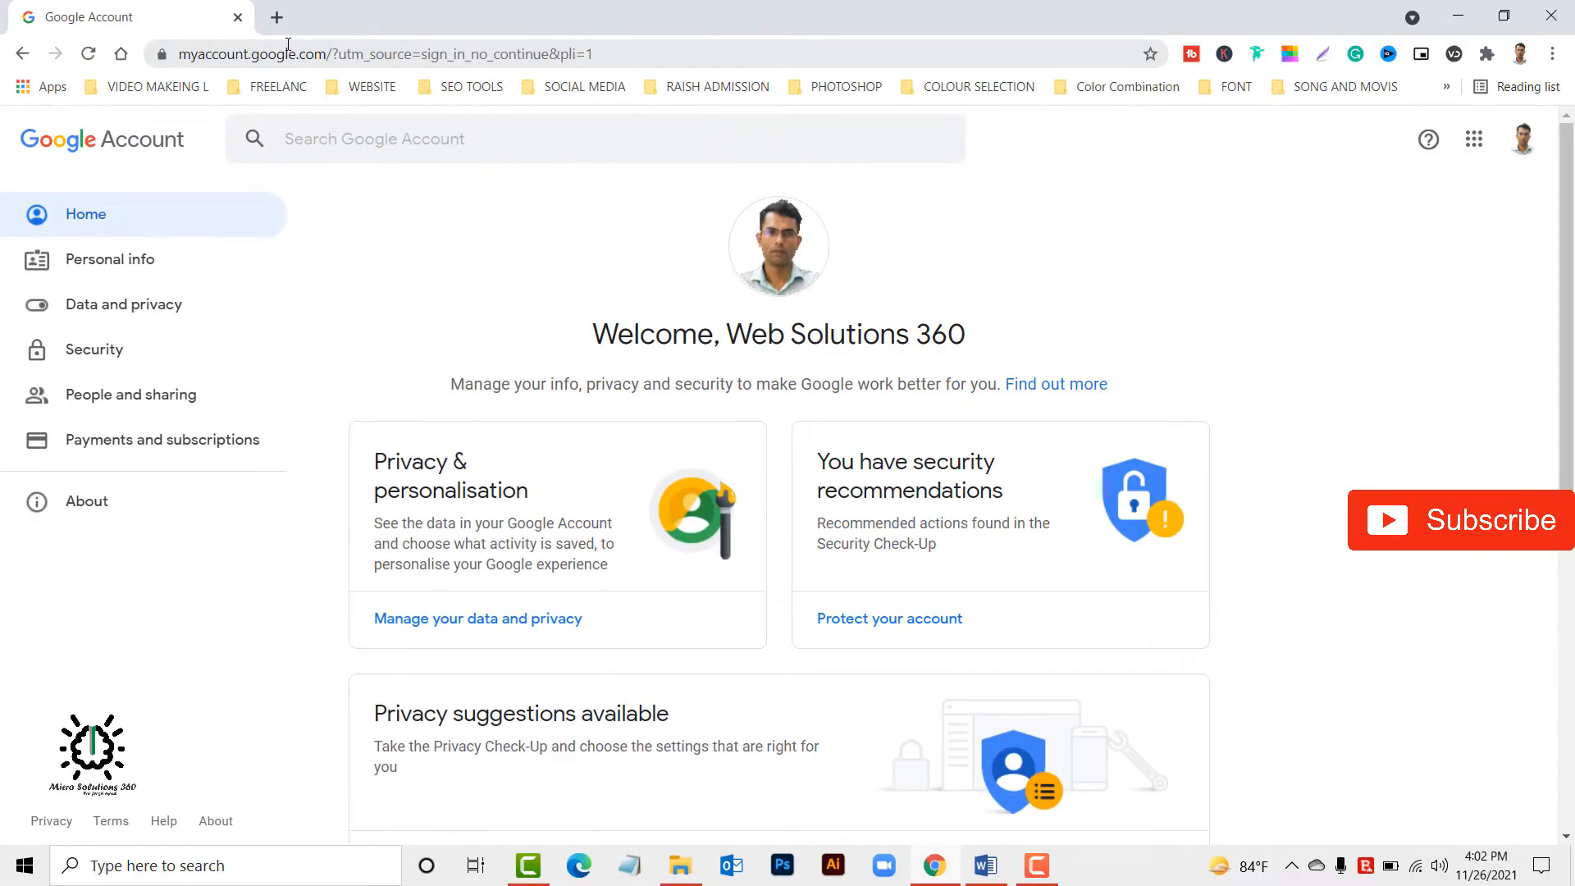
Search for "google business account" in a new browser tab.
click(277, 17)
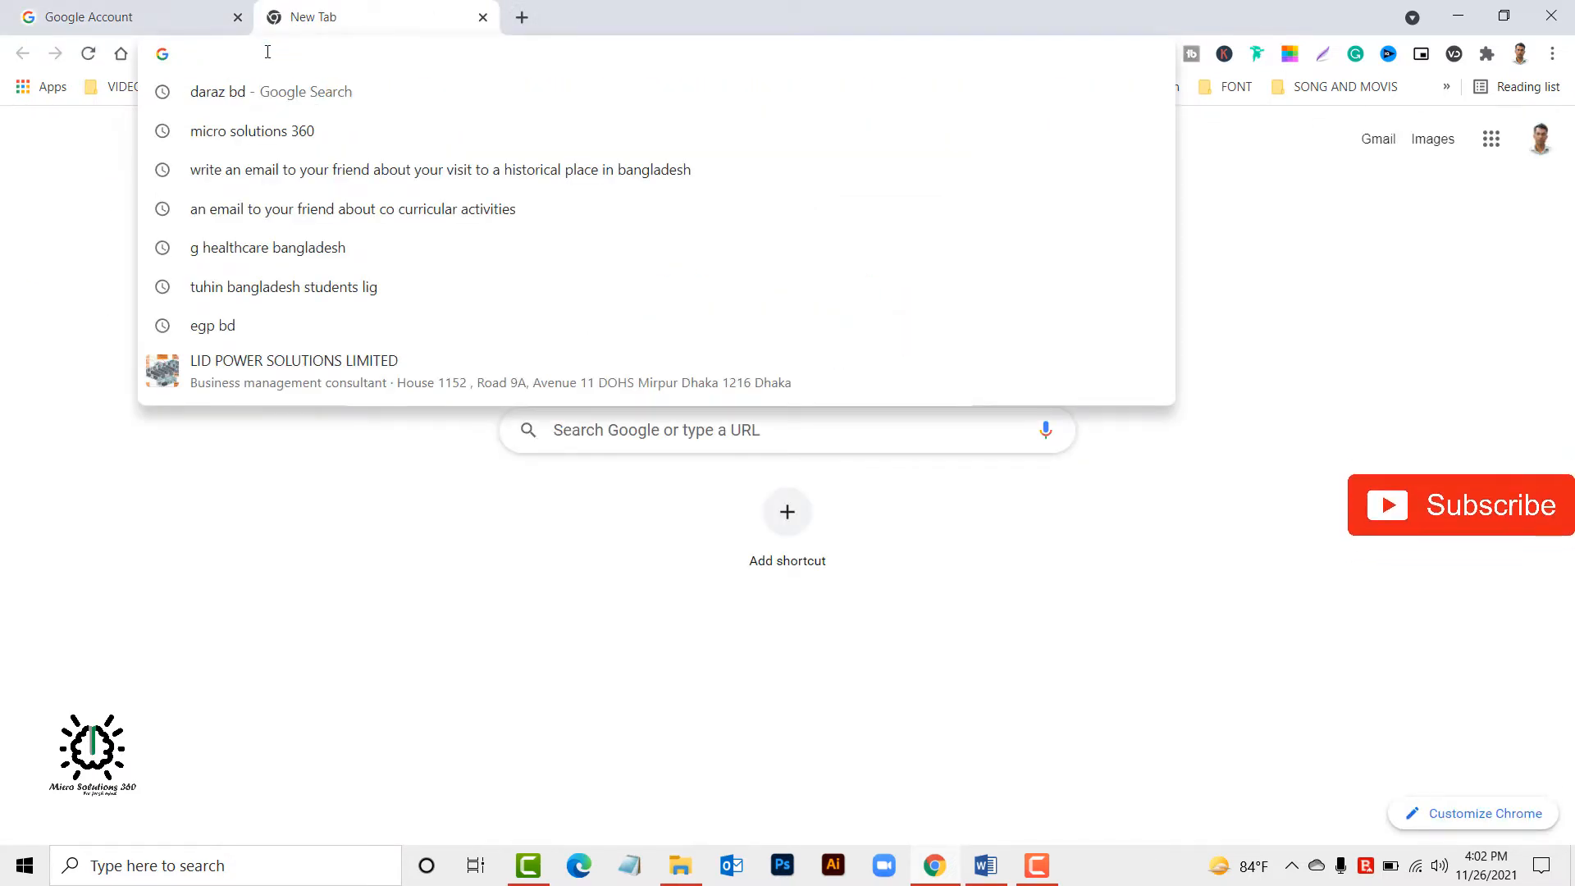
text(google business account)
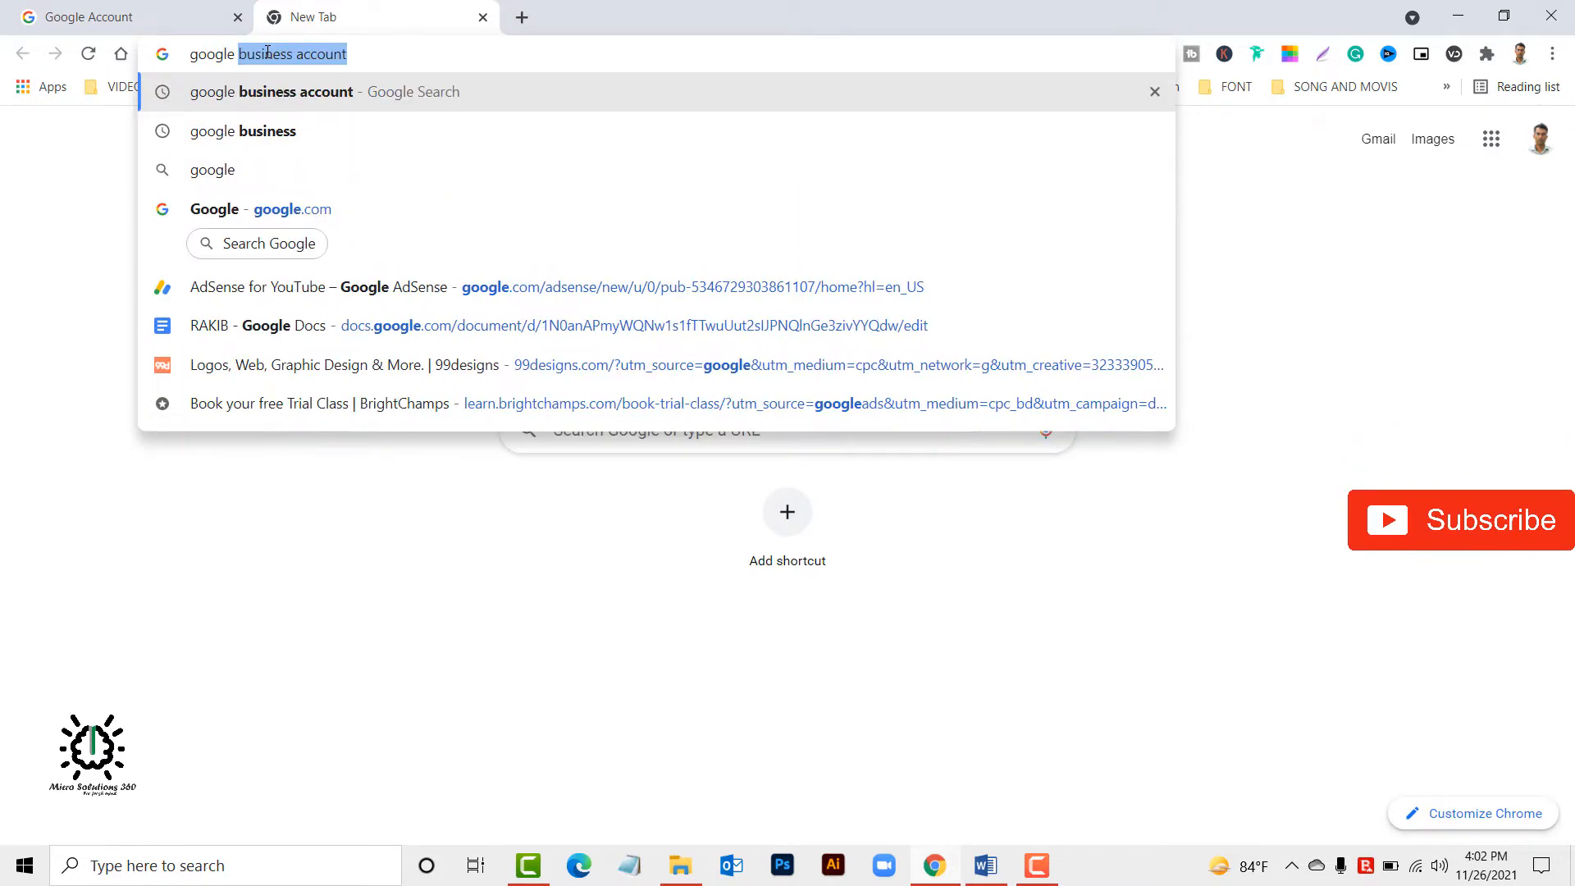
key(Return)
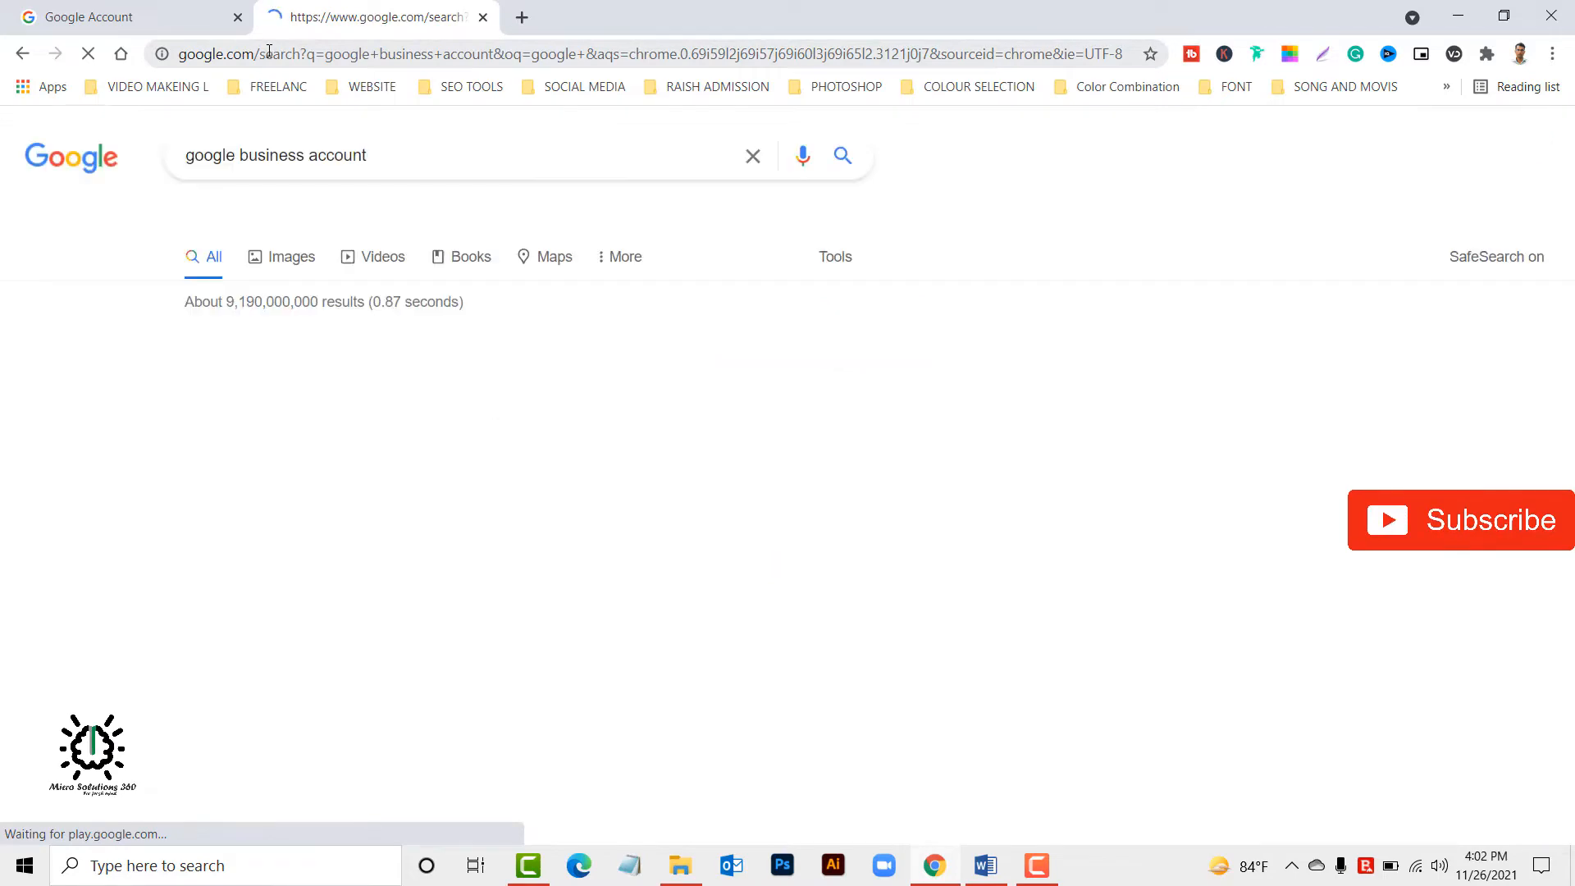
click(393, 162)
click(1070, 156)
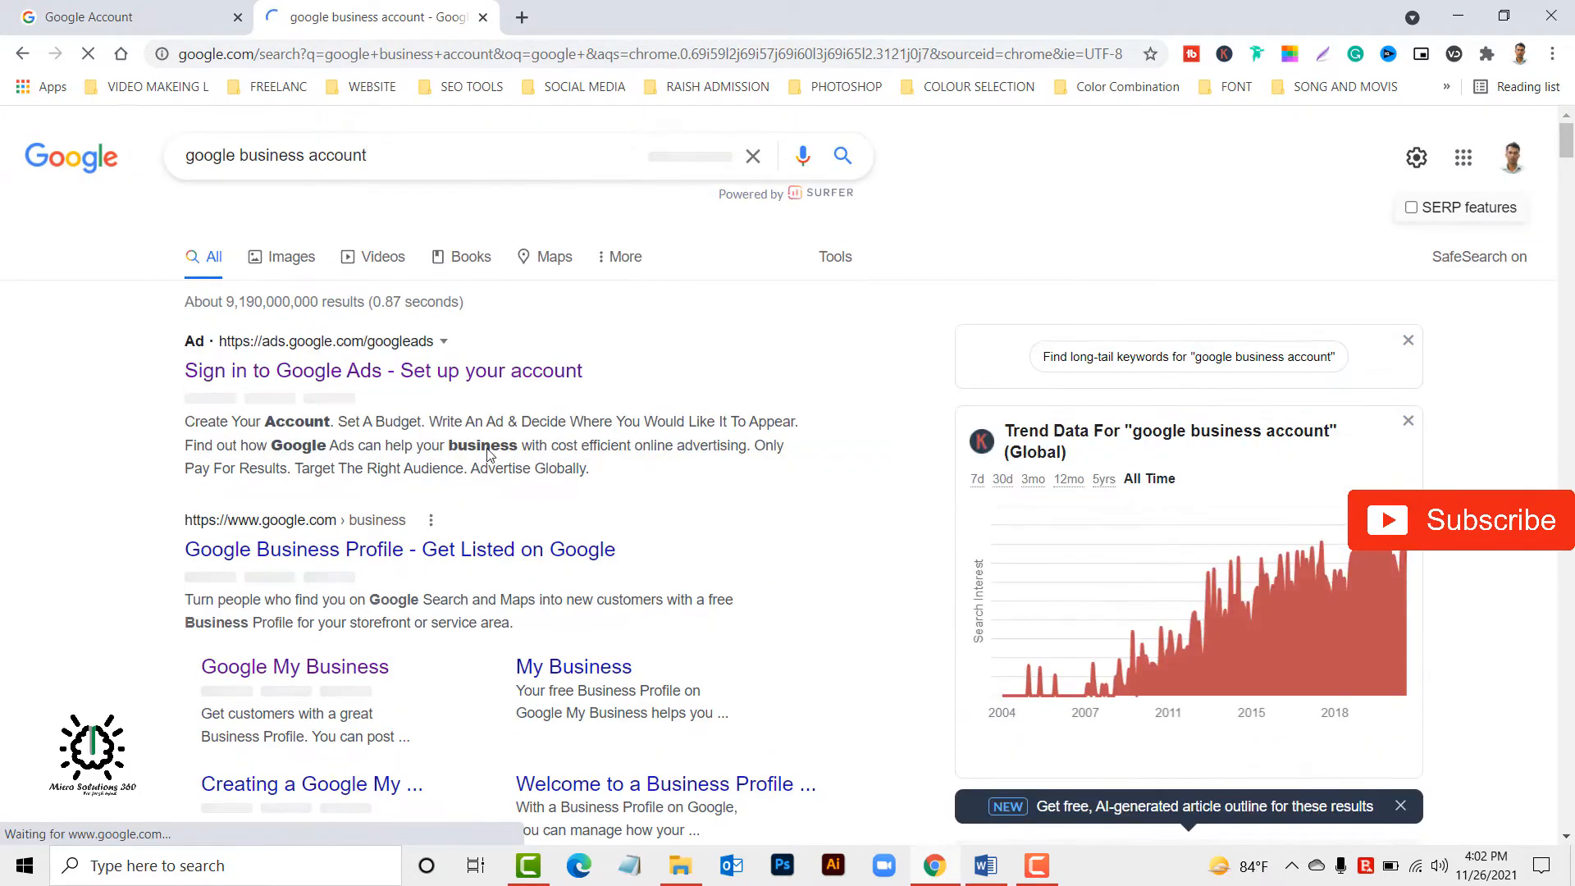
Open the Google Business Profile site from the results and start signing in to the business account.
scroll(410, 525, down, 3)
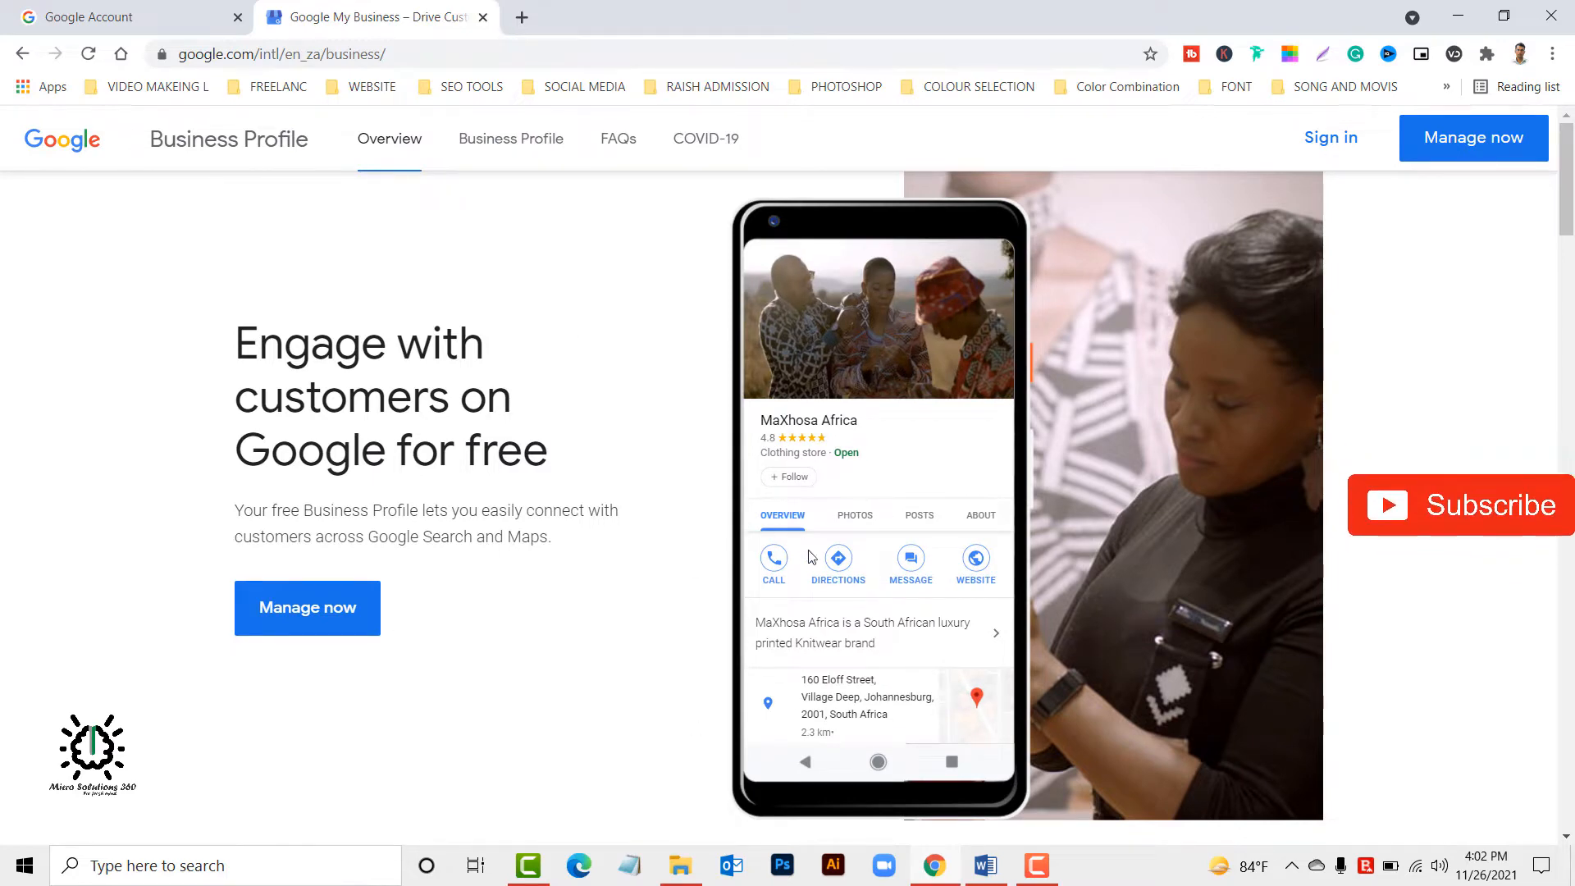
click(1337, 138)
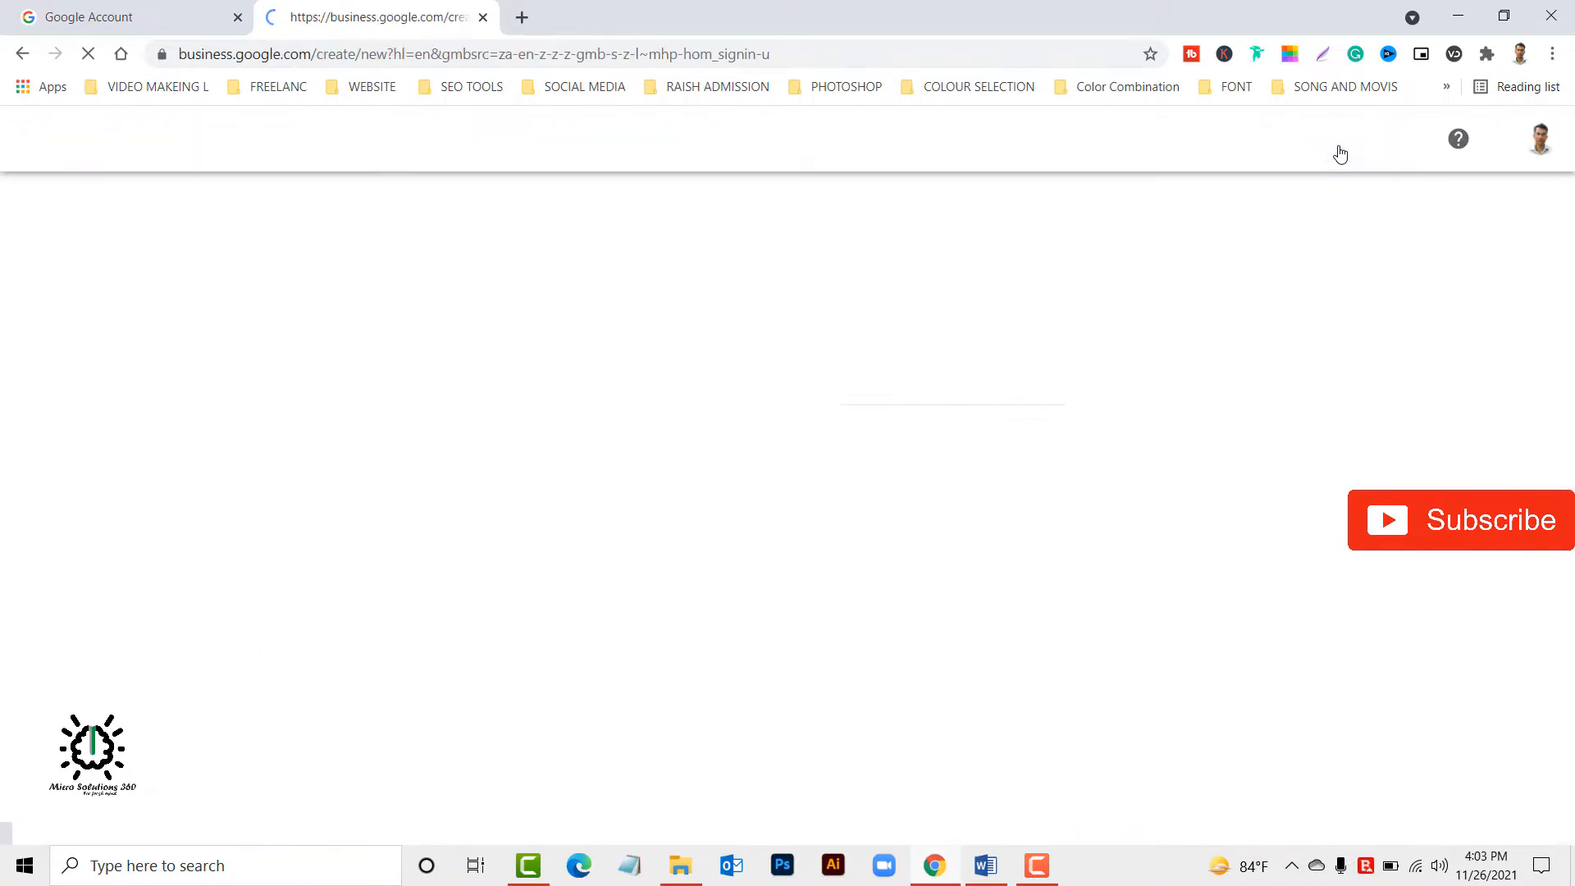
Look up the business name "web solutions 360" and choose to create a business with this name.
click(902, 386)
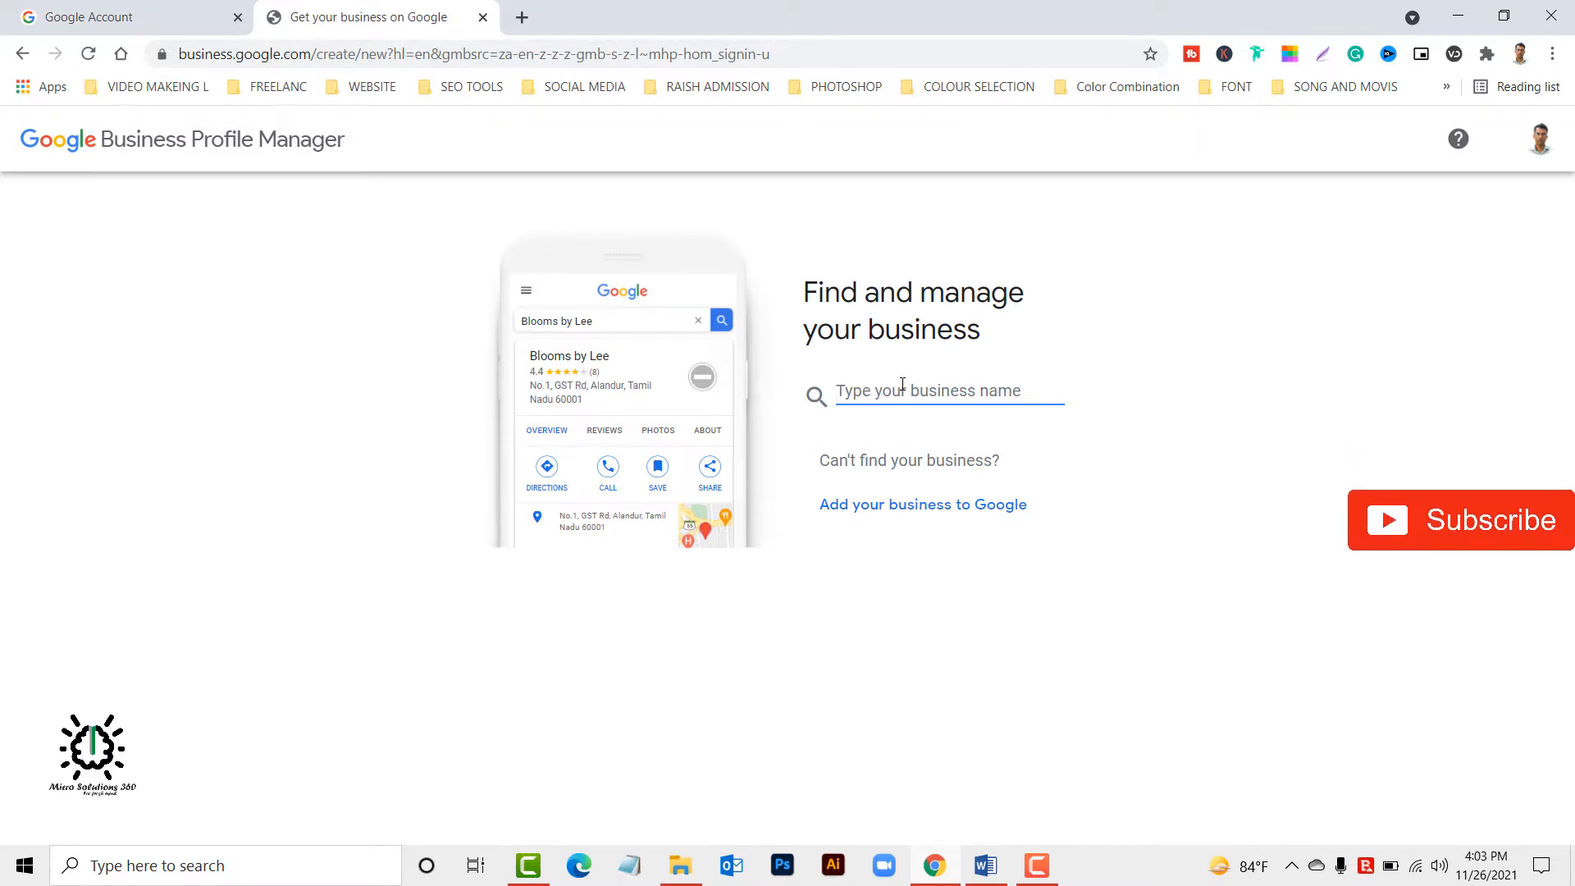
text(we)
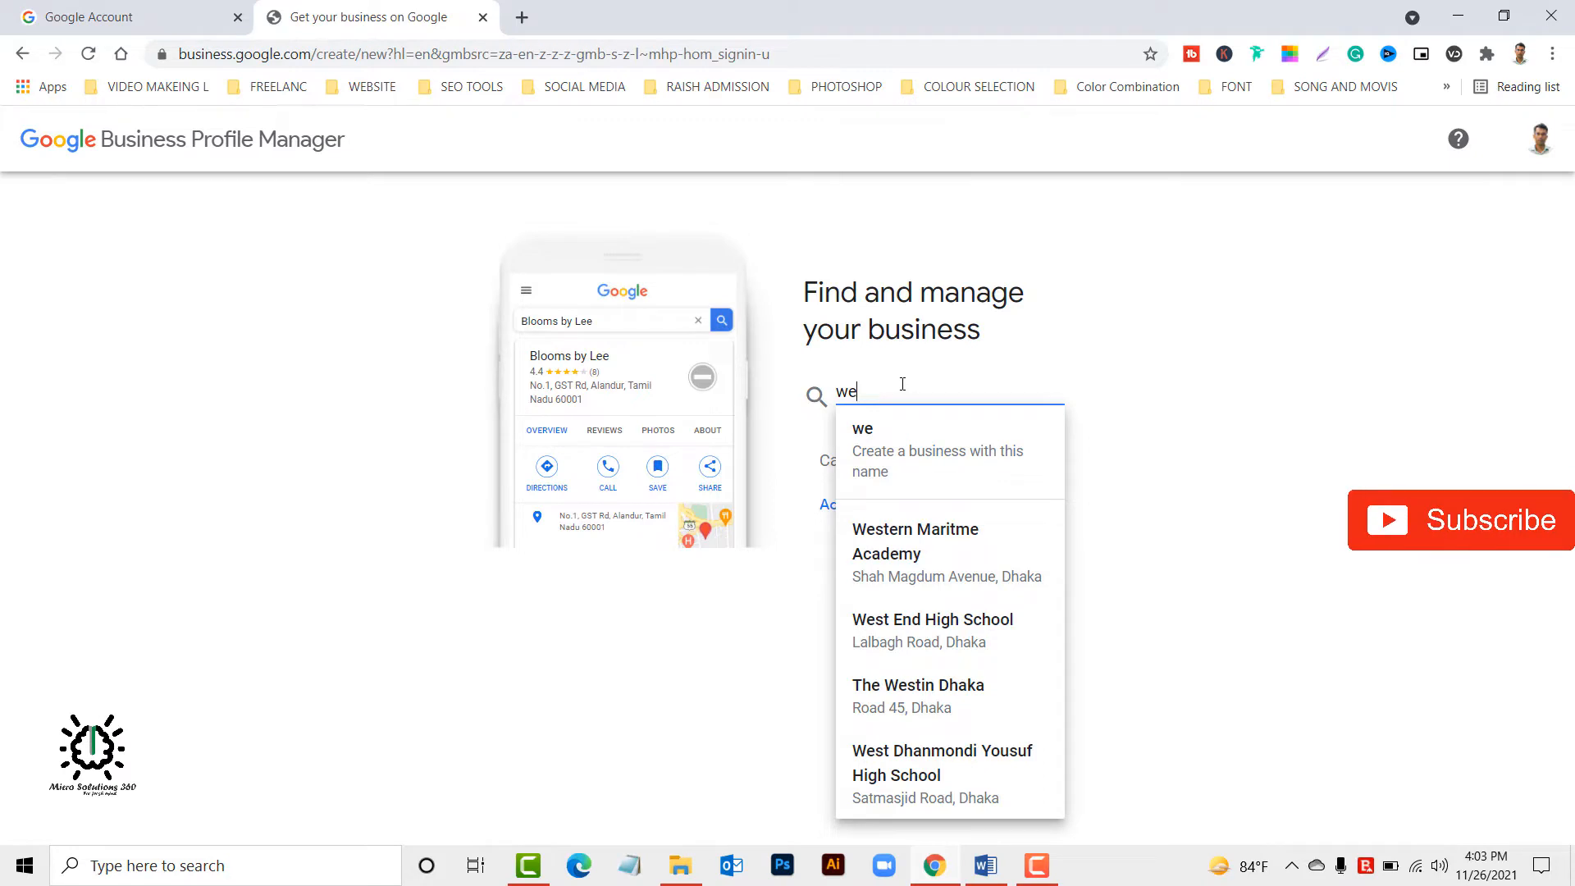
text(b so)
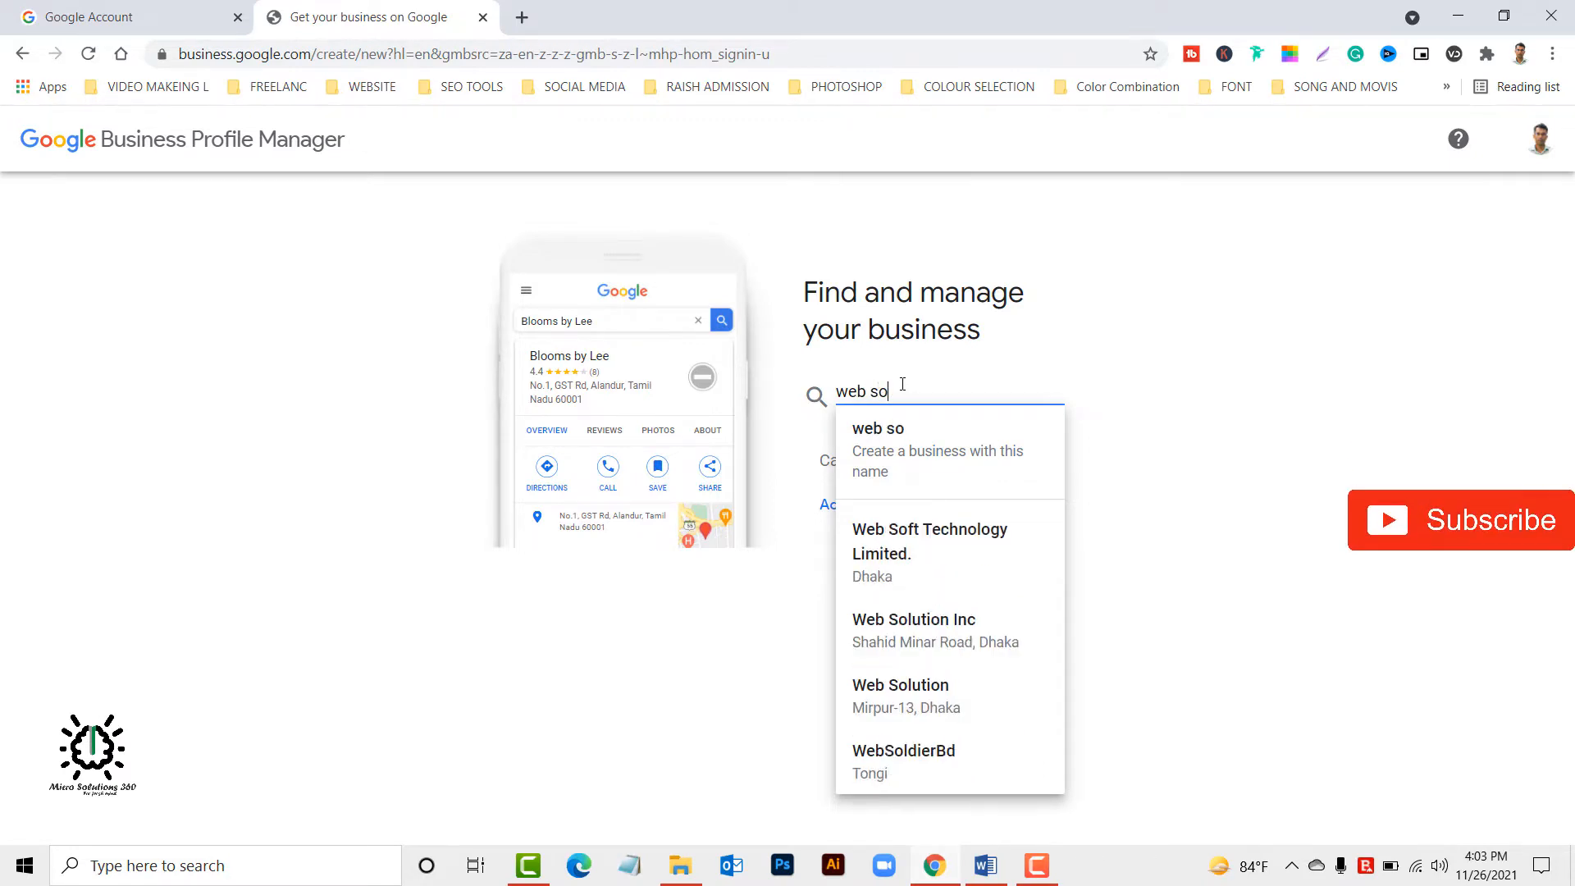
text(lutions )
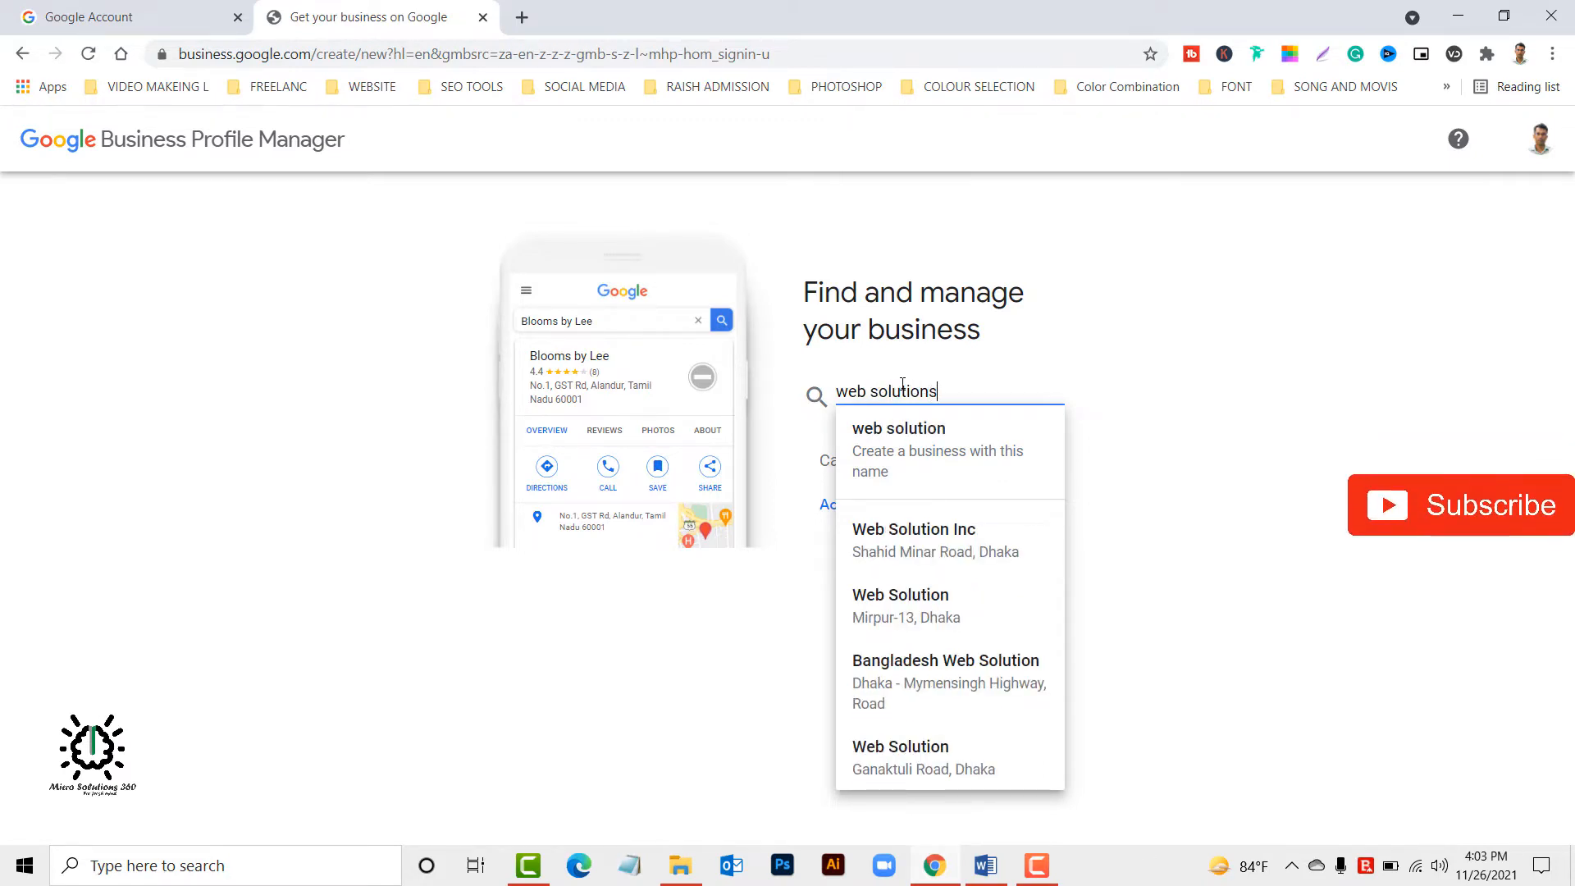
text(360)
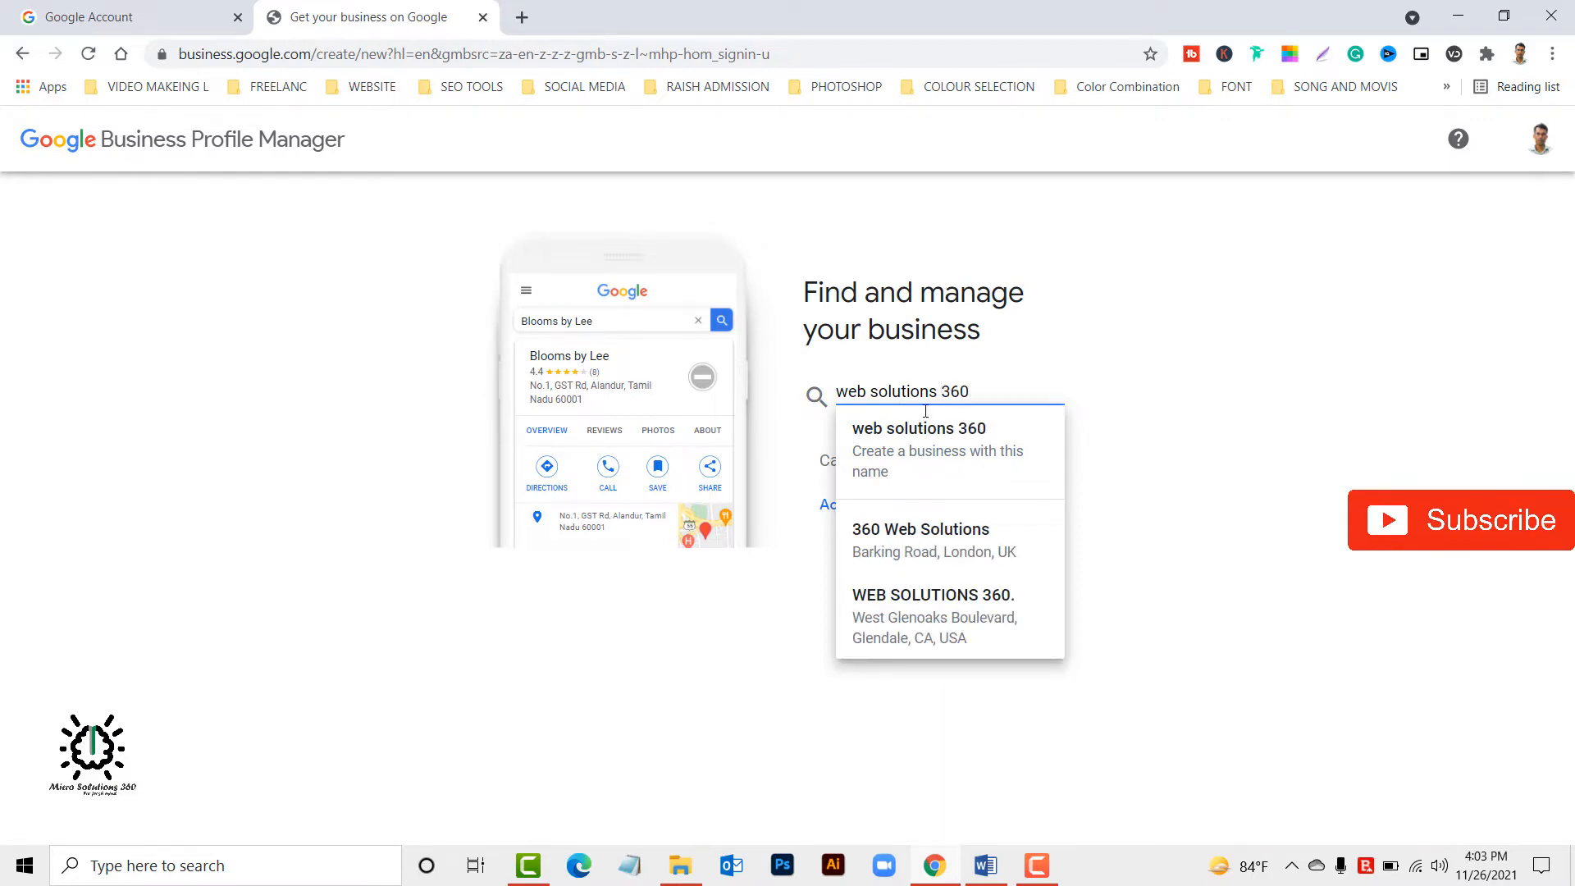
click(956, 448)
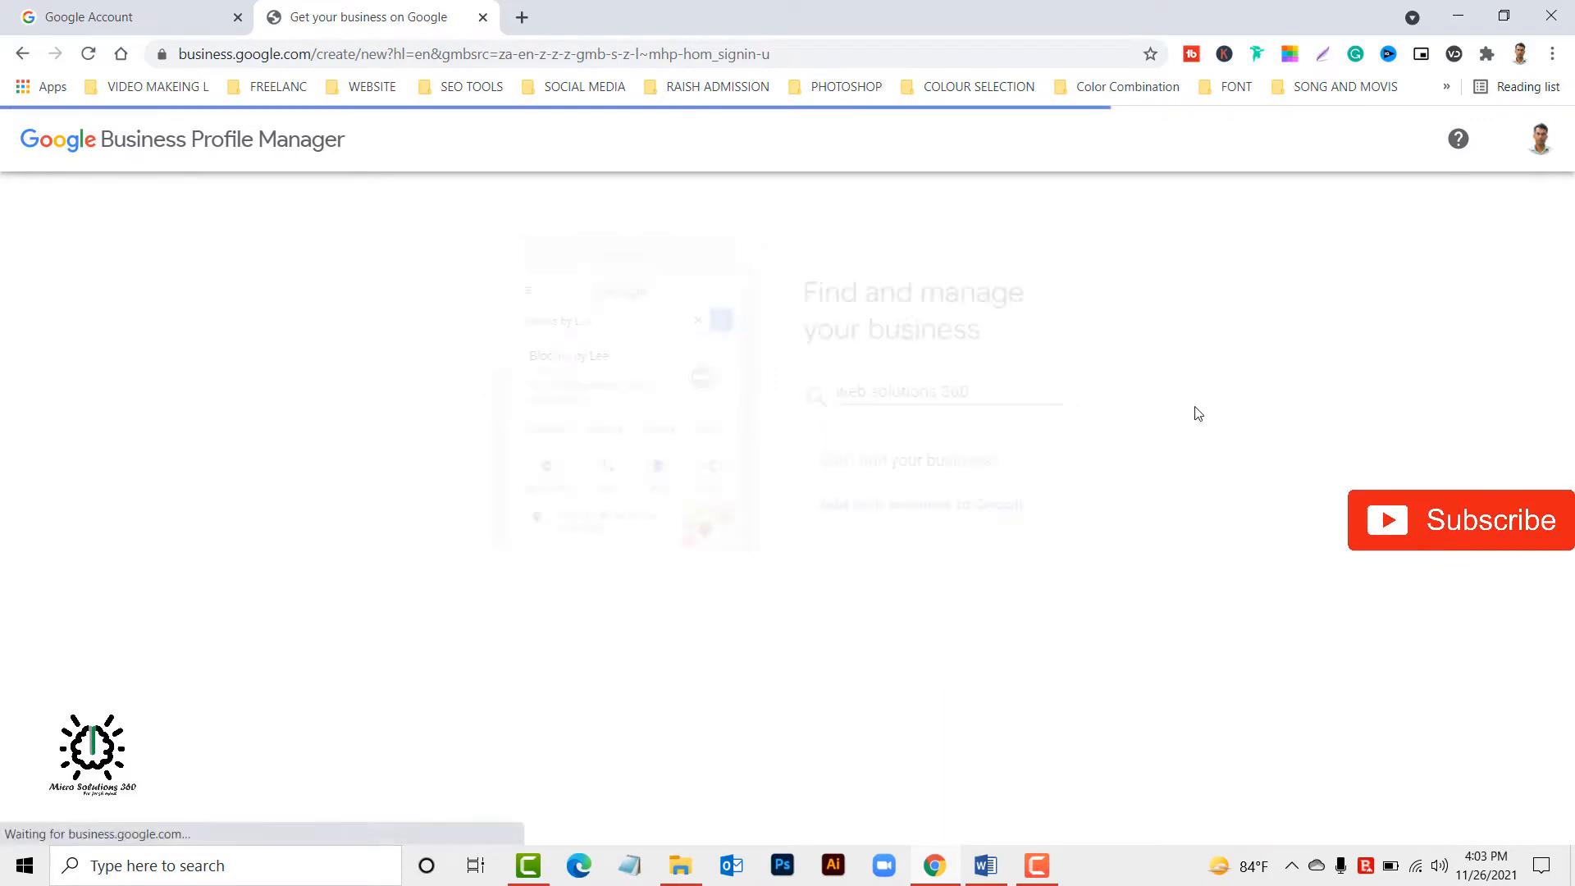
Set the business category to Technology park and continue to the location question.
click(971, 585)
text(technolo)
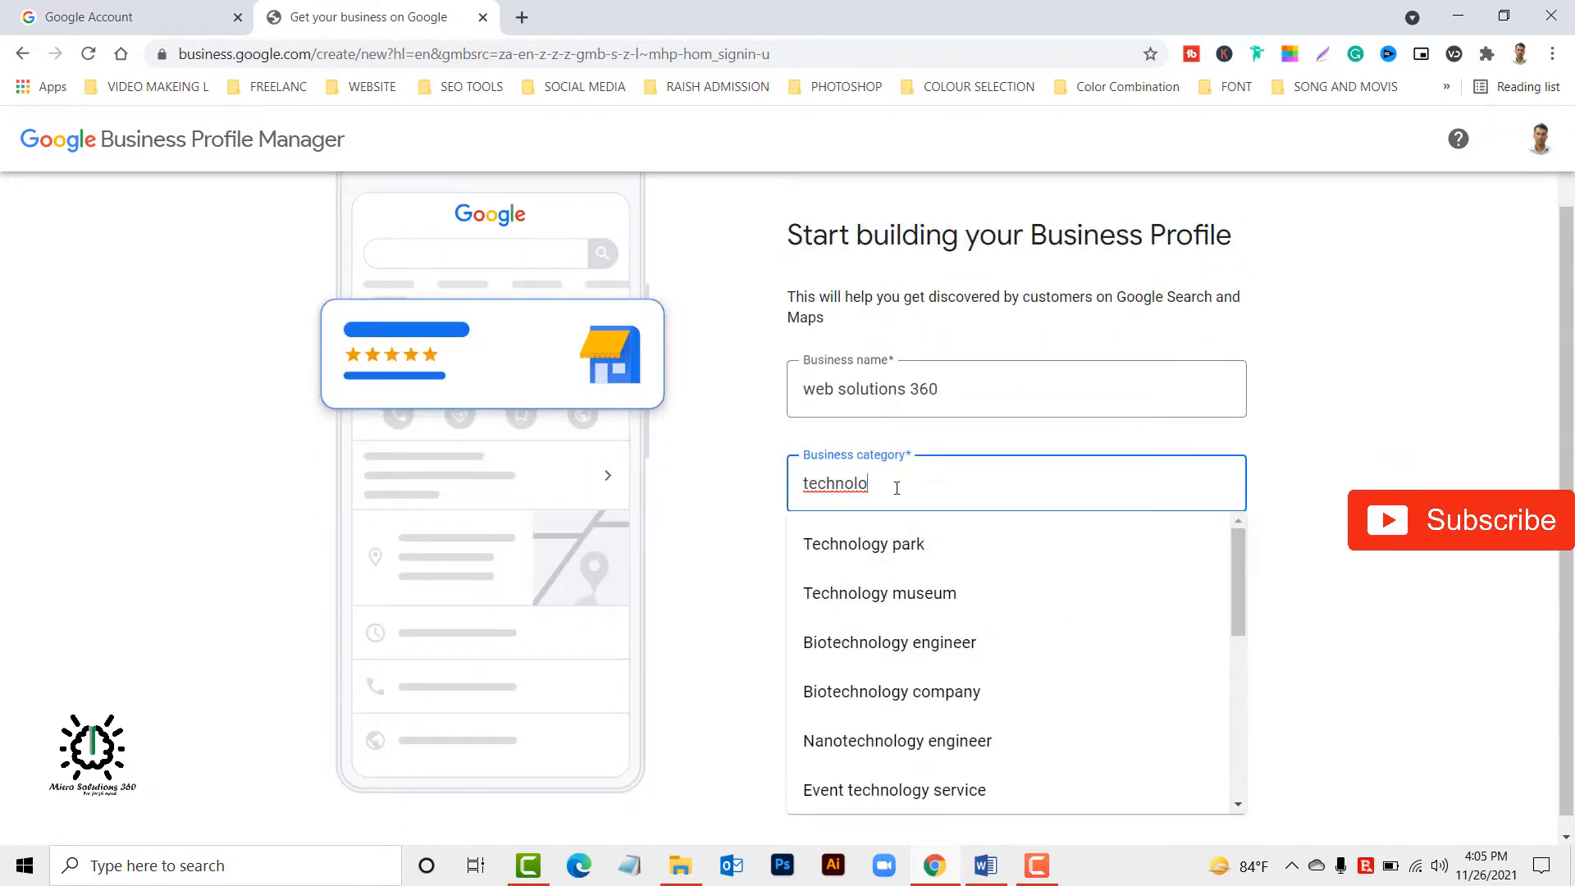
click(897, 549)
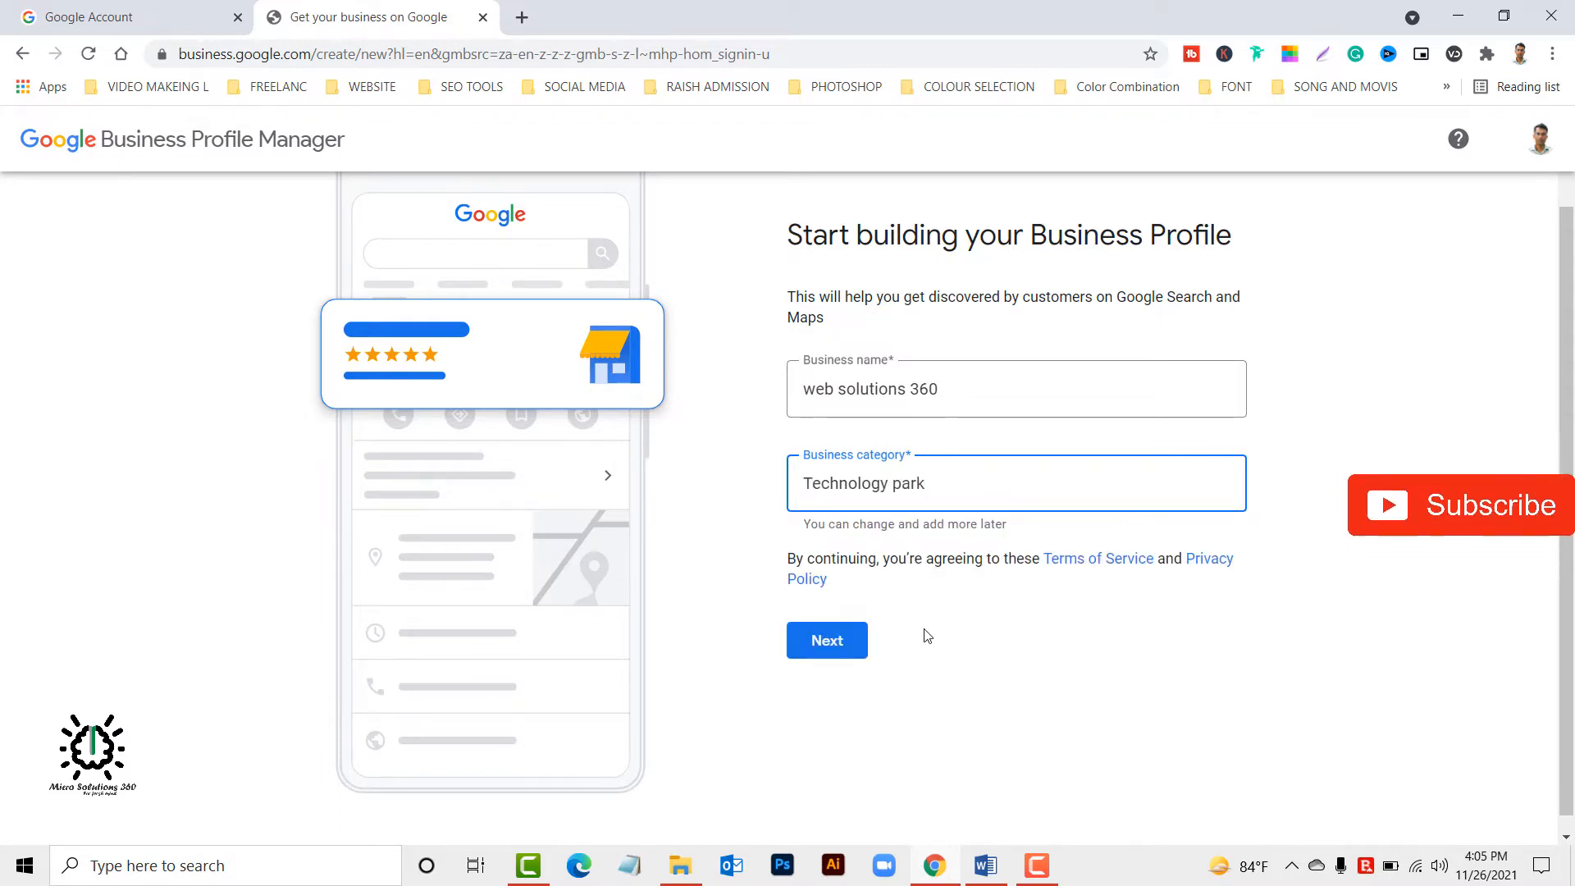
click(848, 654)
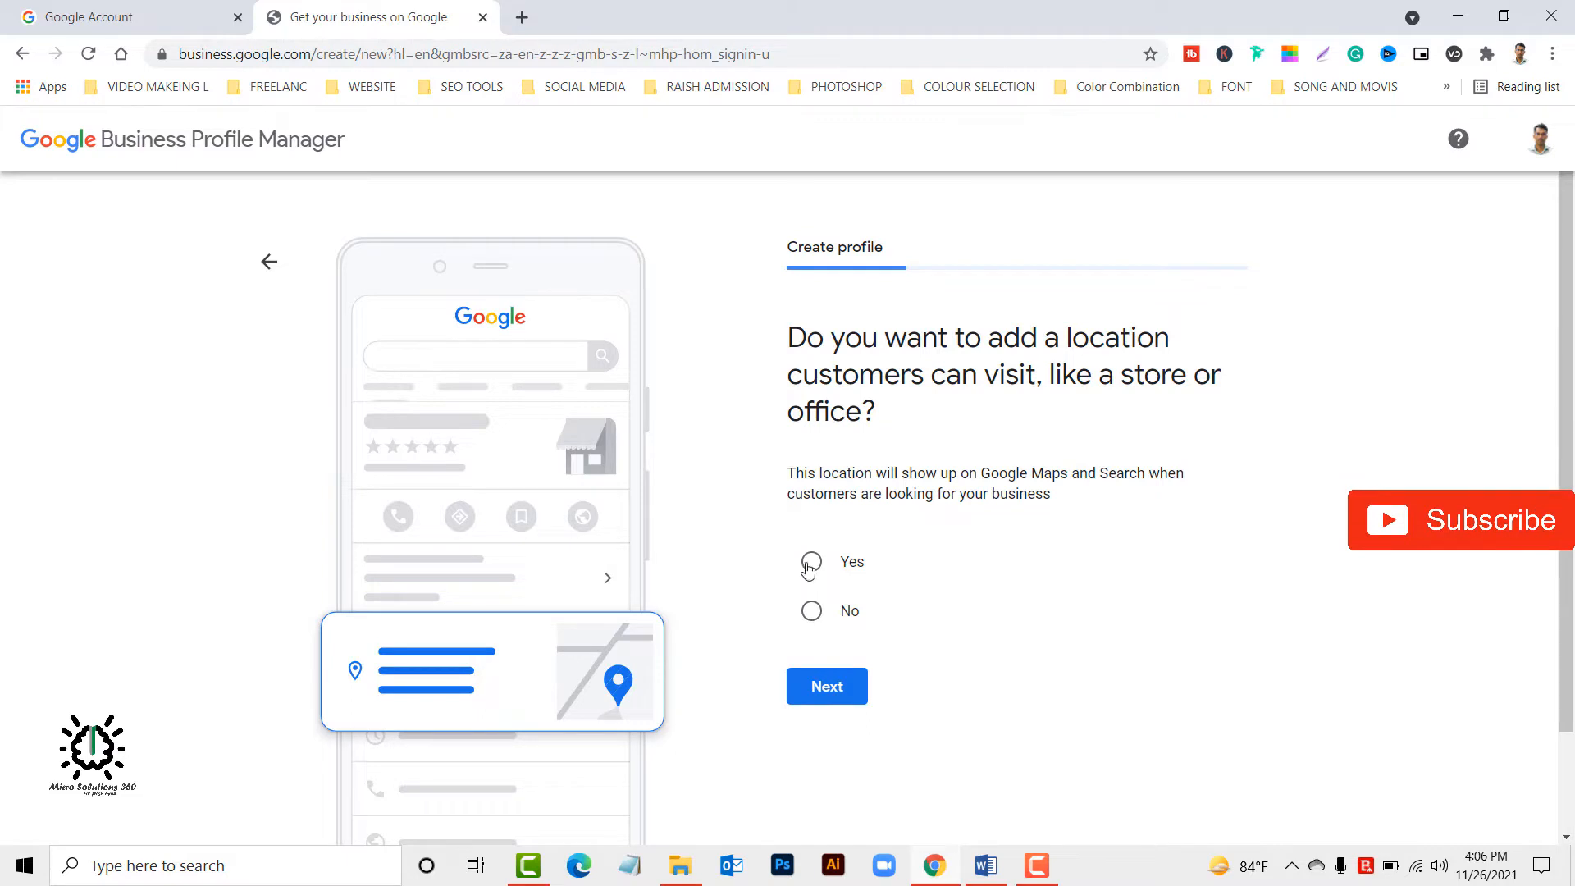
Answer No to adding a location customers can visit and continue to the service areas.
click(819, 623)
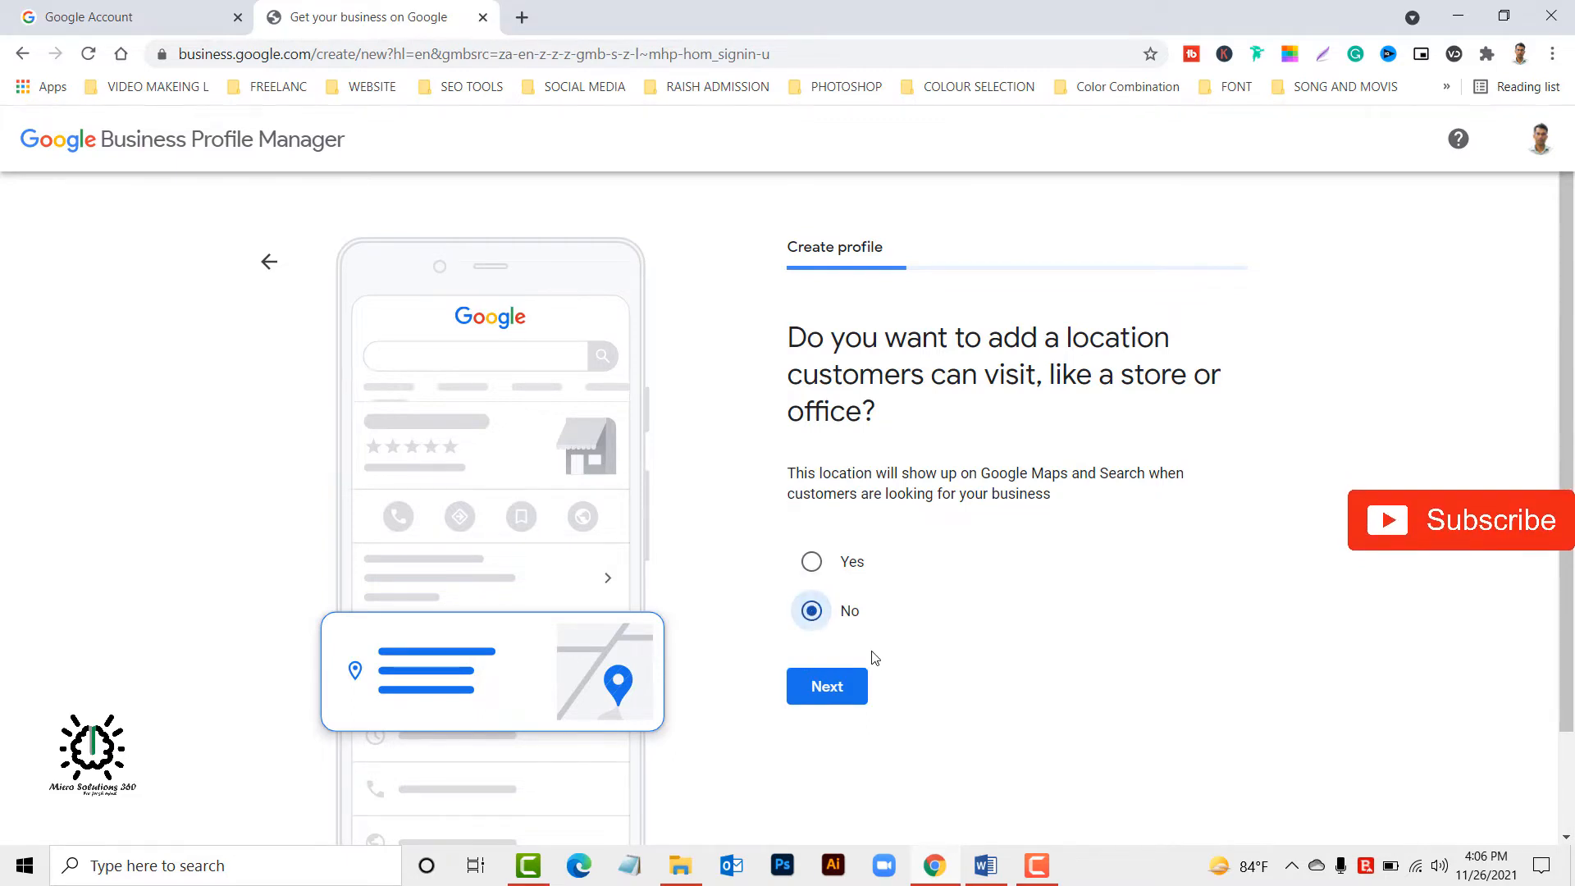
scroll(832, 627, down, 2)
click(828, 561)
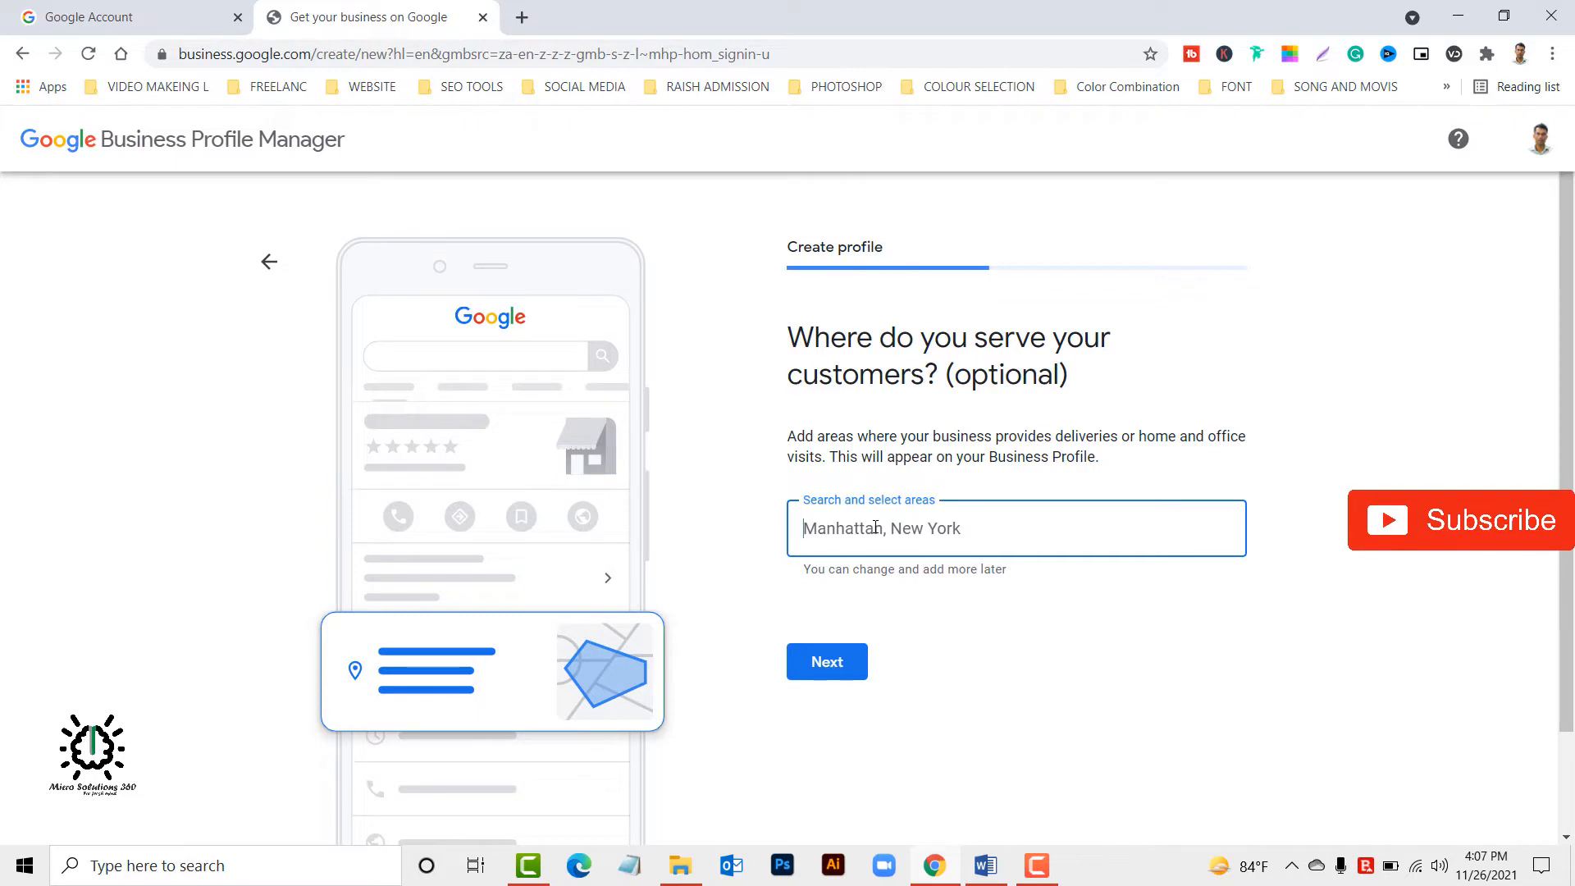
Search the service areas for "dhaka bangladesh" and add Dhaka, Bangladesh.
text(dha)
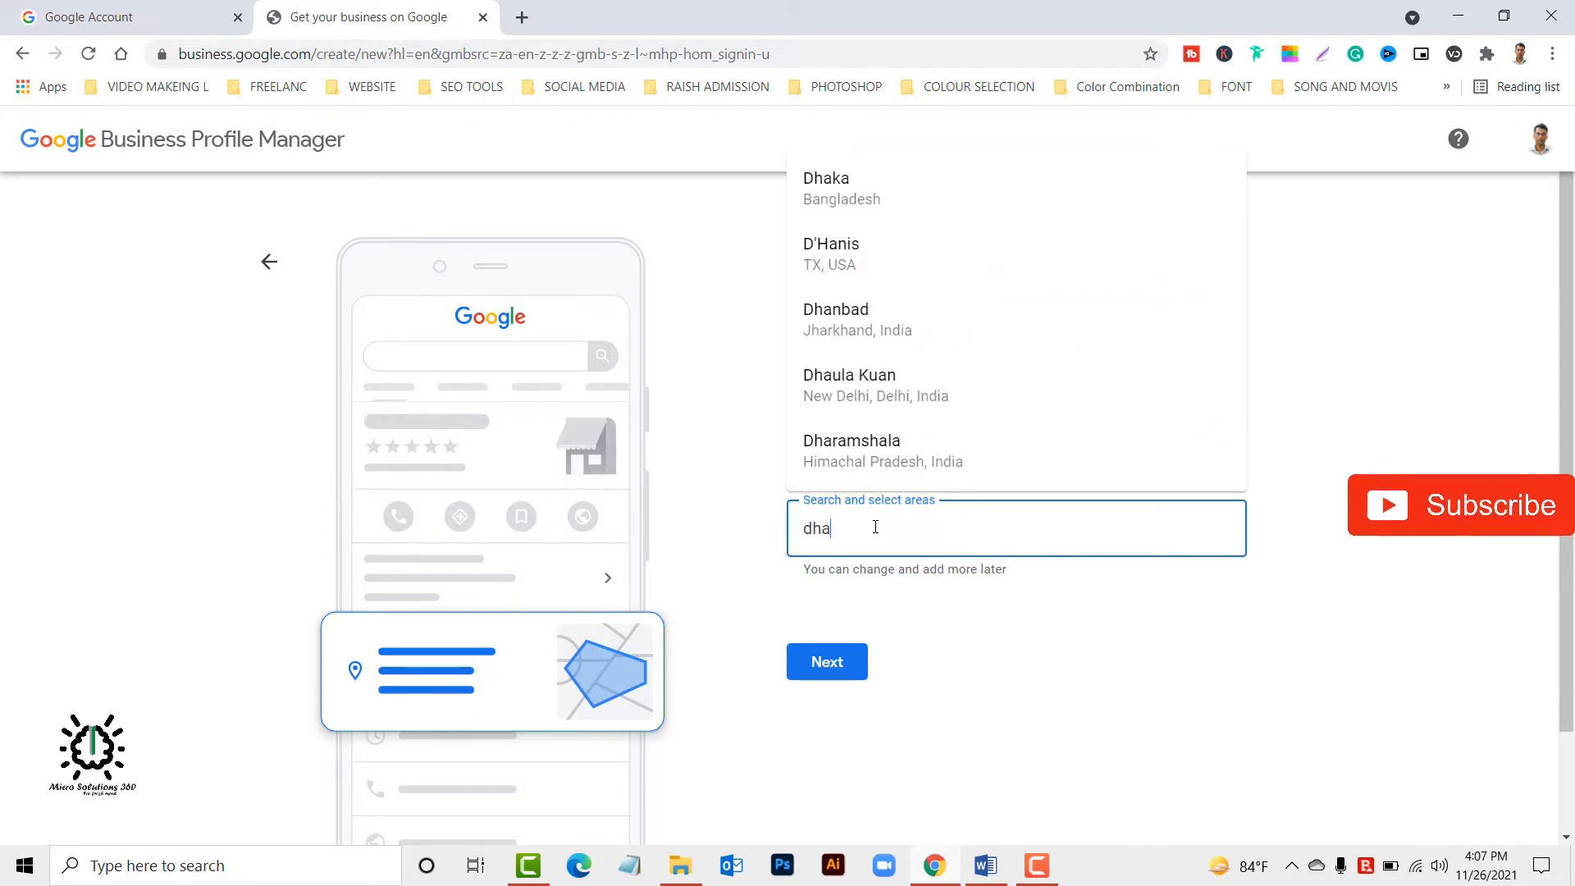
text(ka )
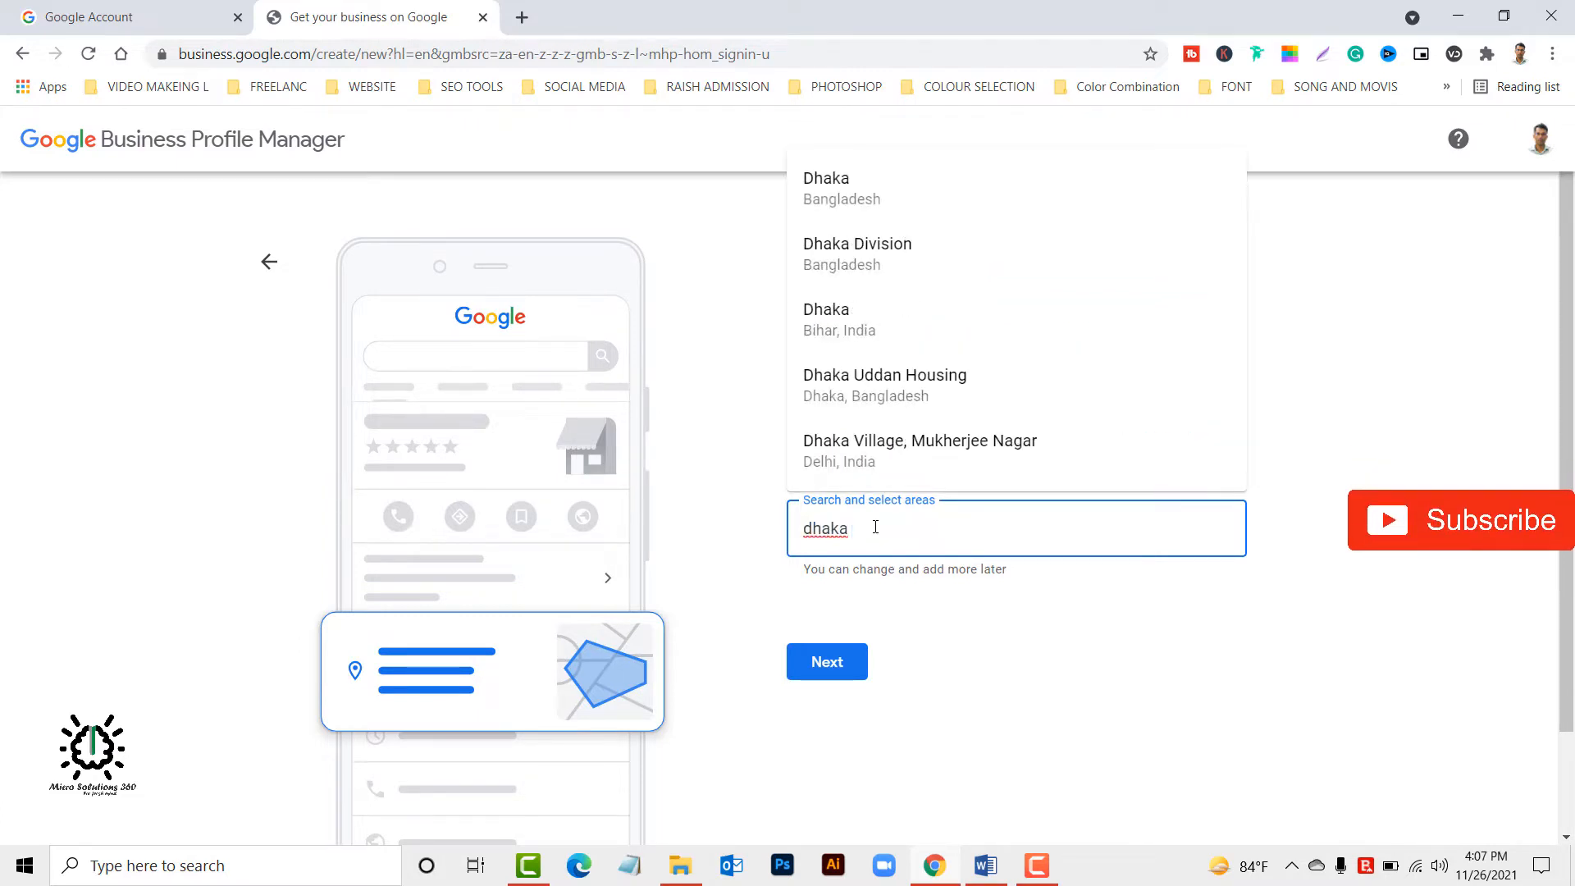
text(bangladesh)
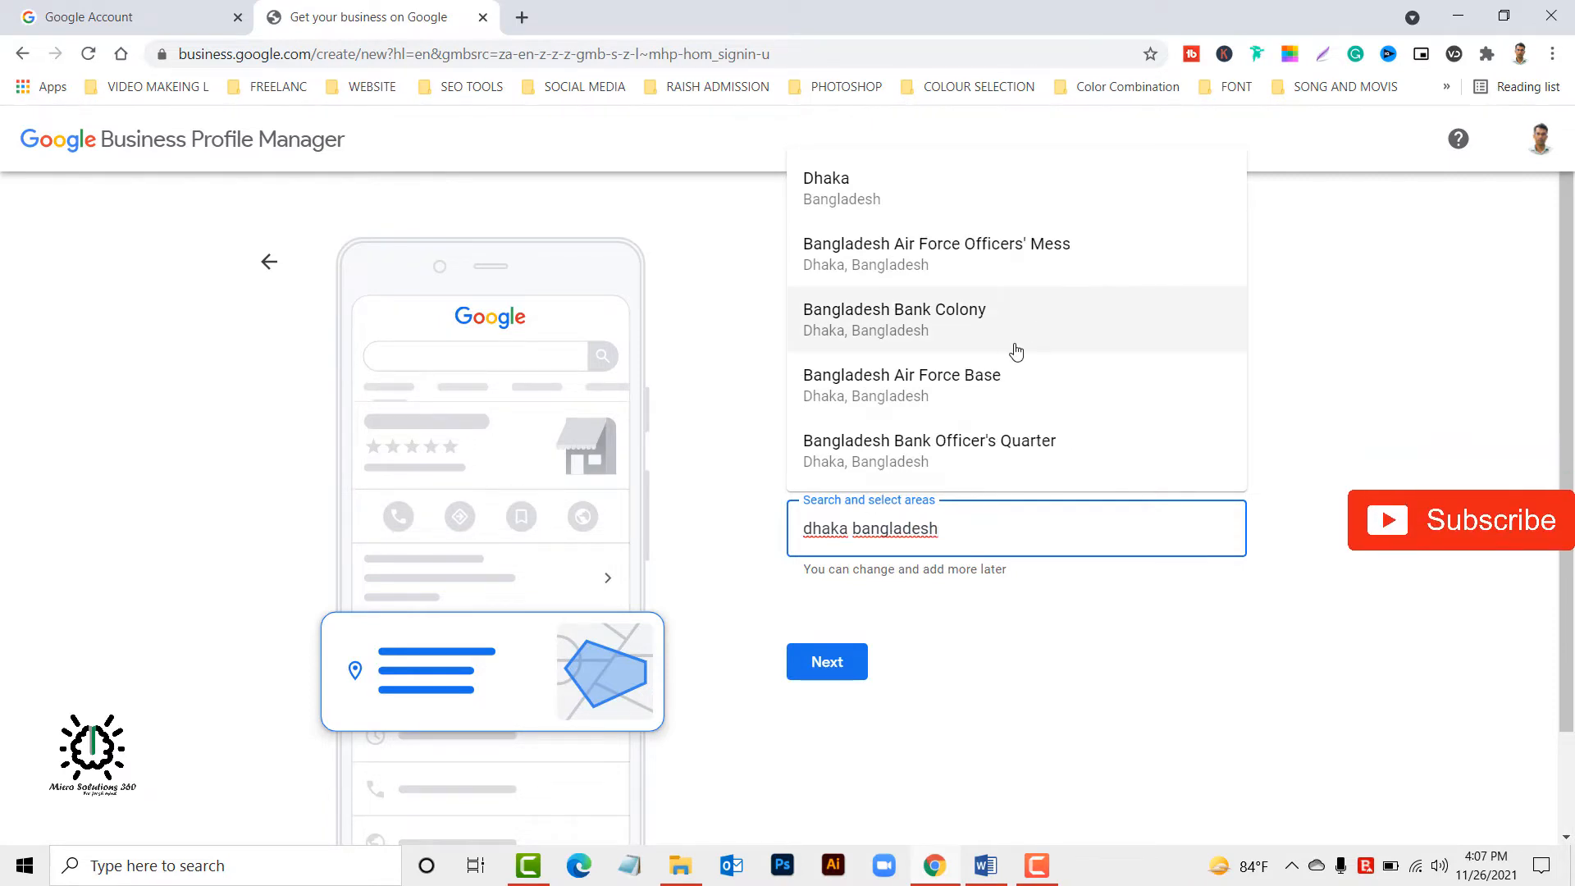
click(903, 205)
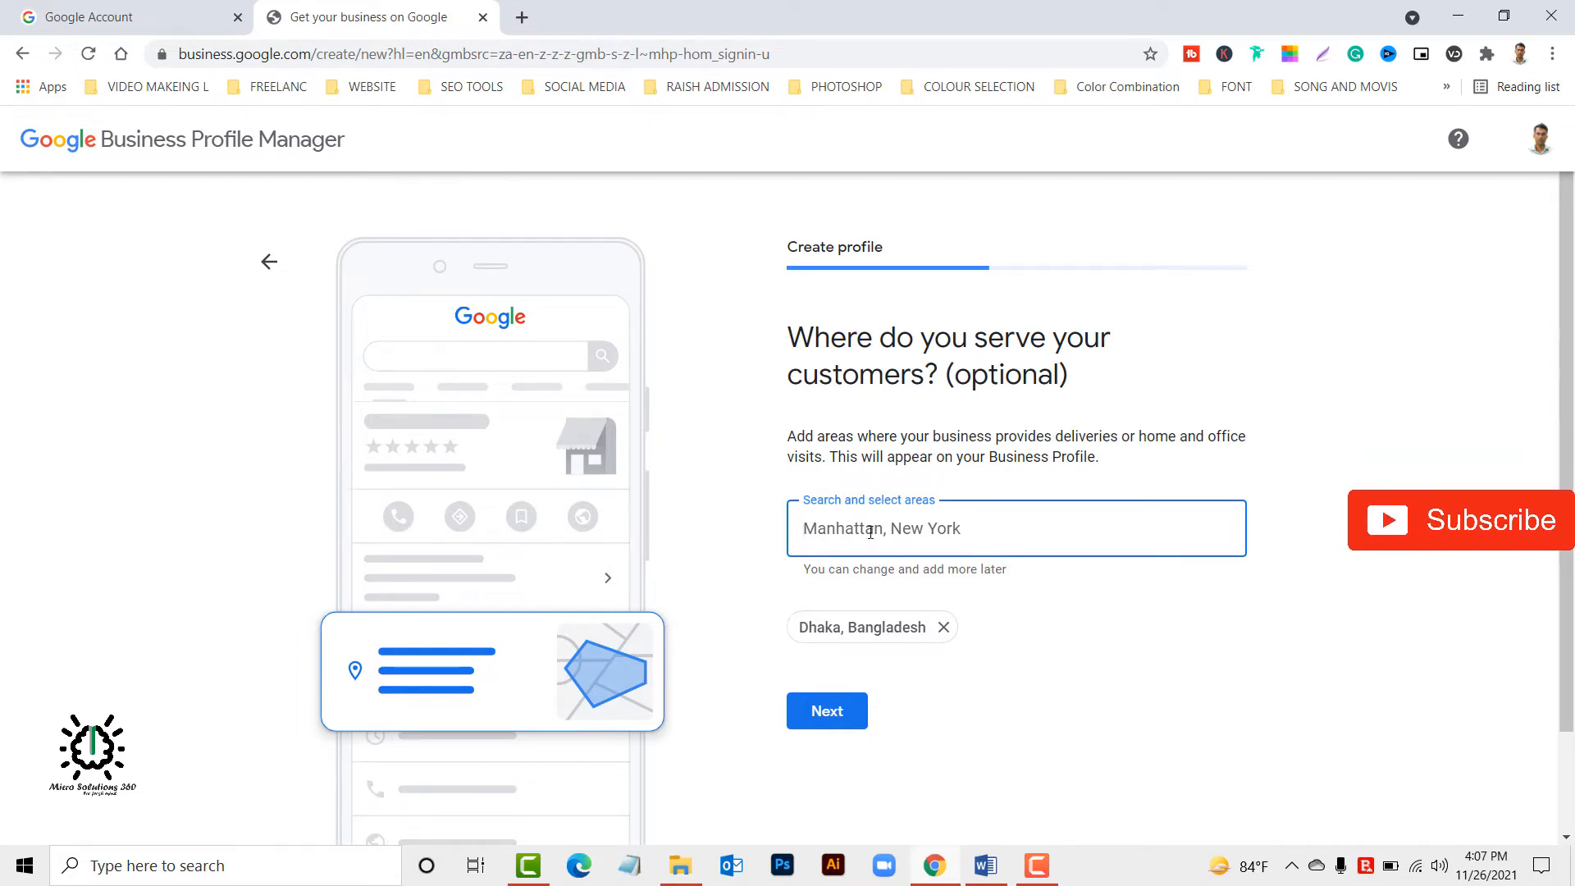
Add India, UK and USA as further areas where the business serves customers.
text(india)
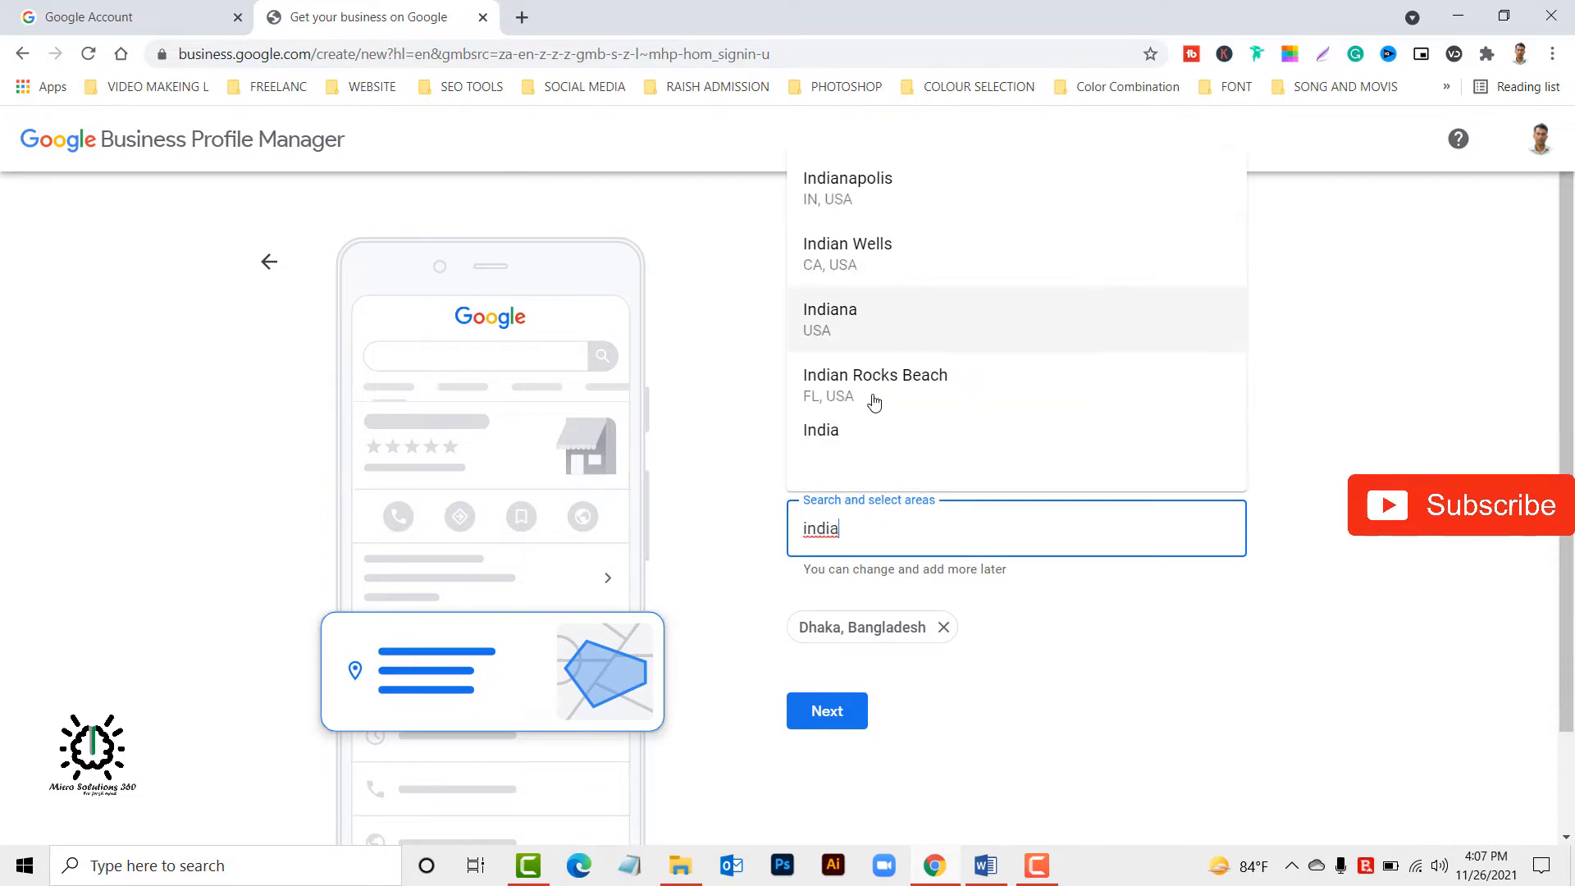
click(864, 456)
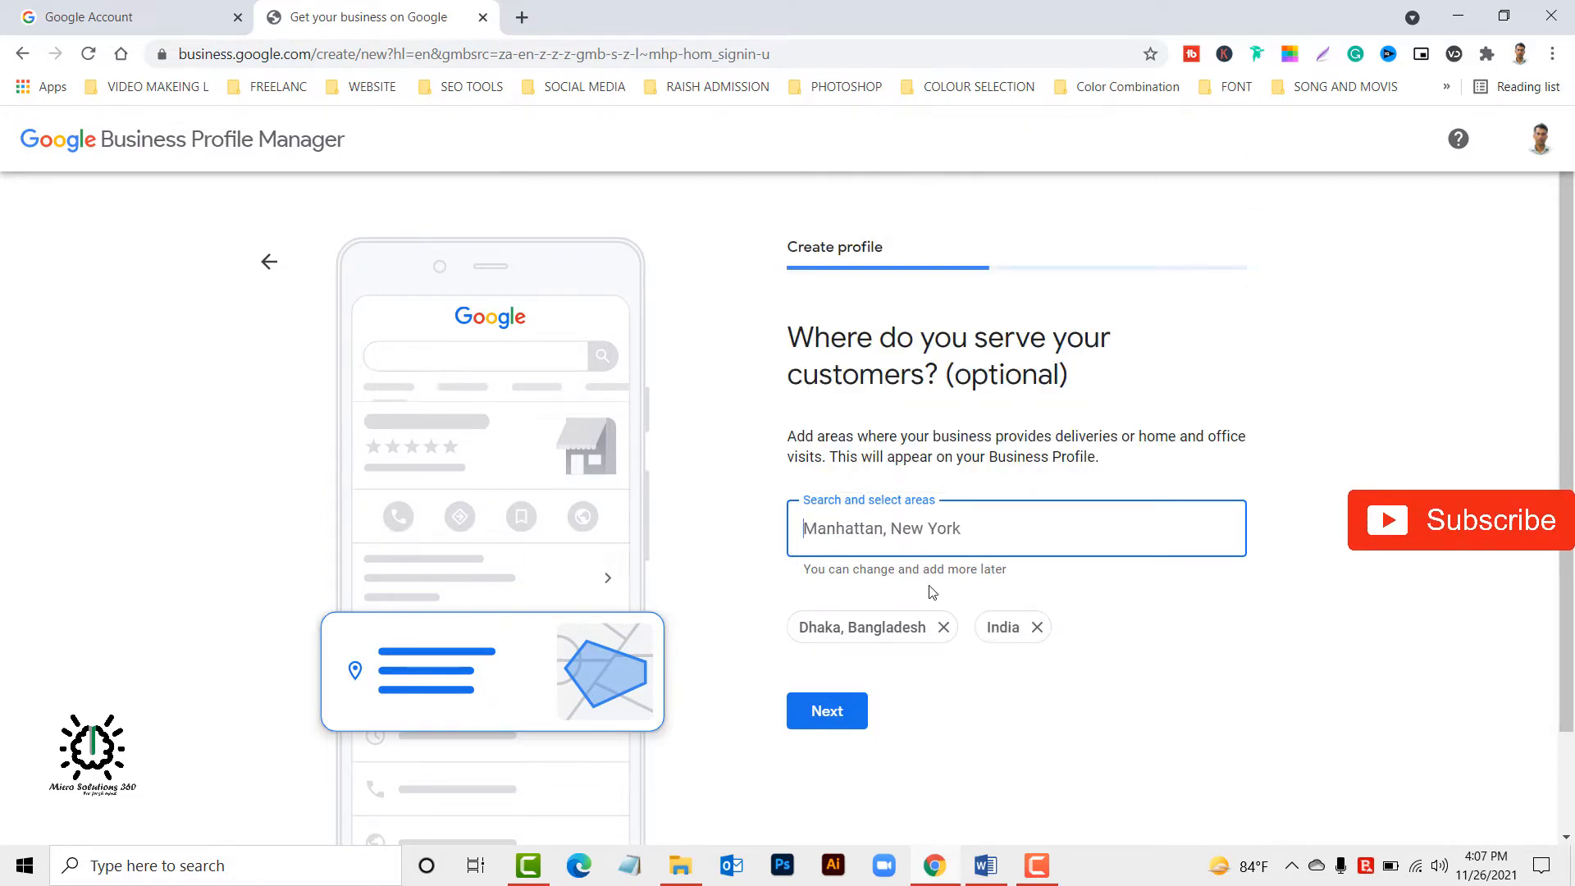
text(uk)
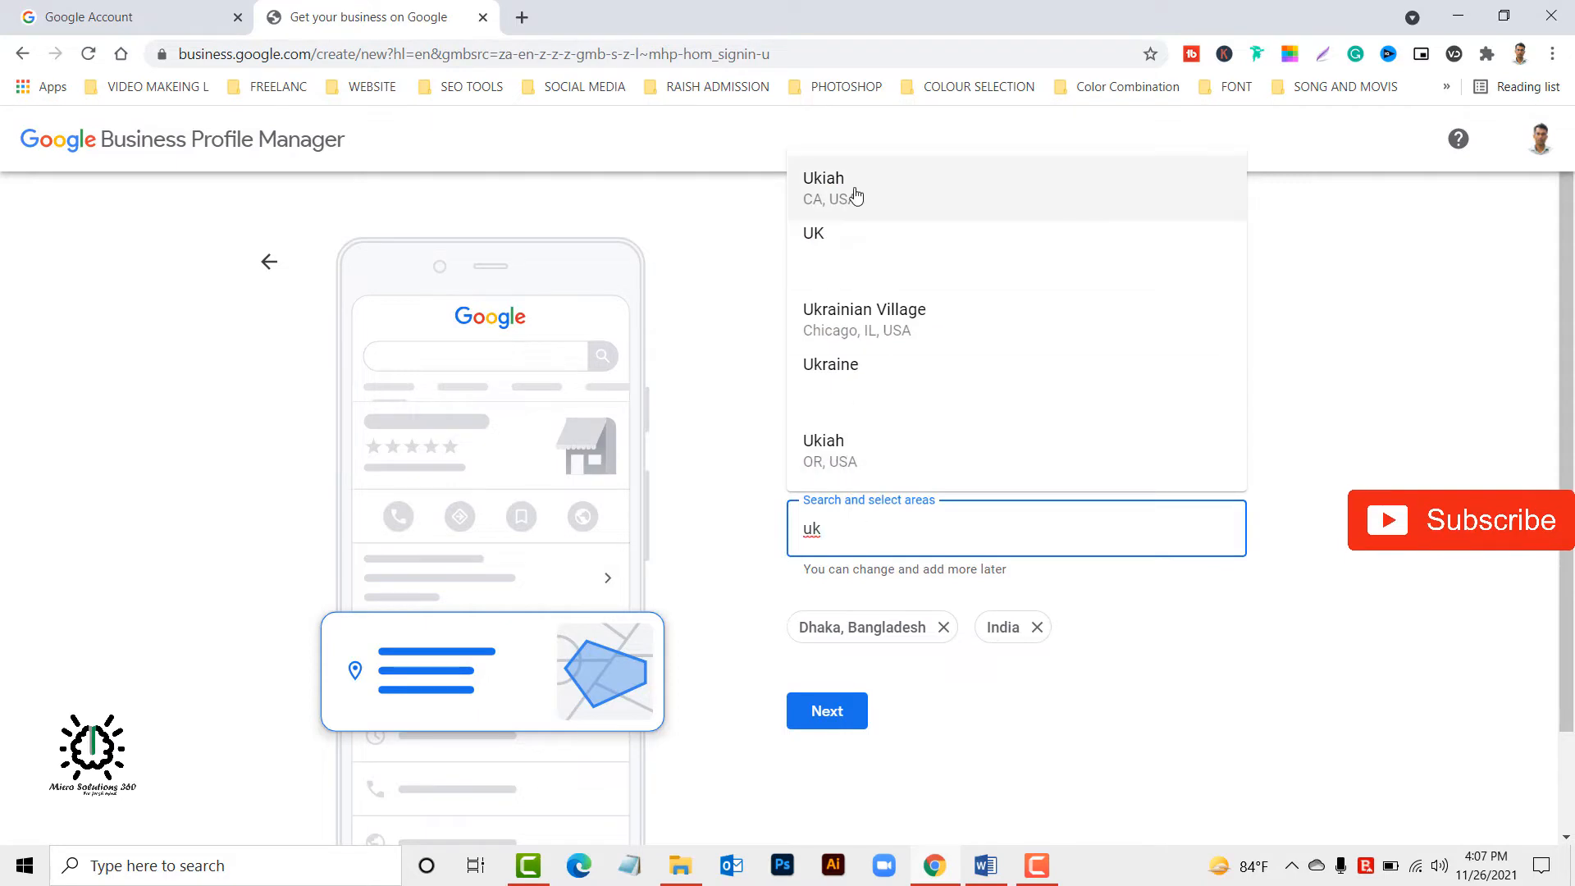
click(837, 254)
text(u)
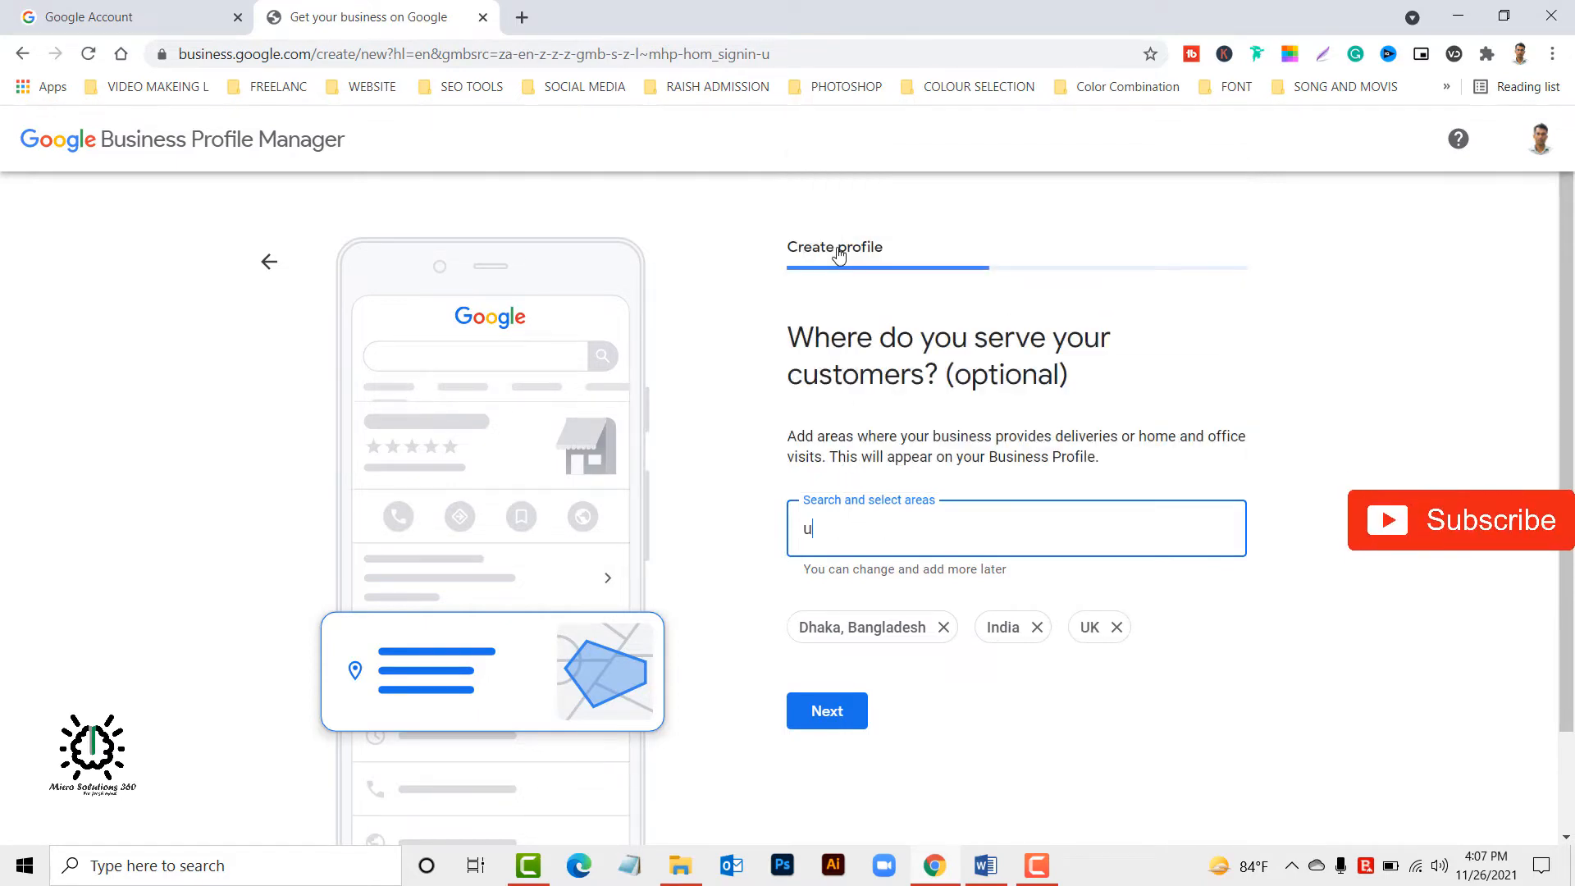
text(sa)
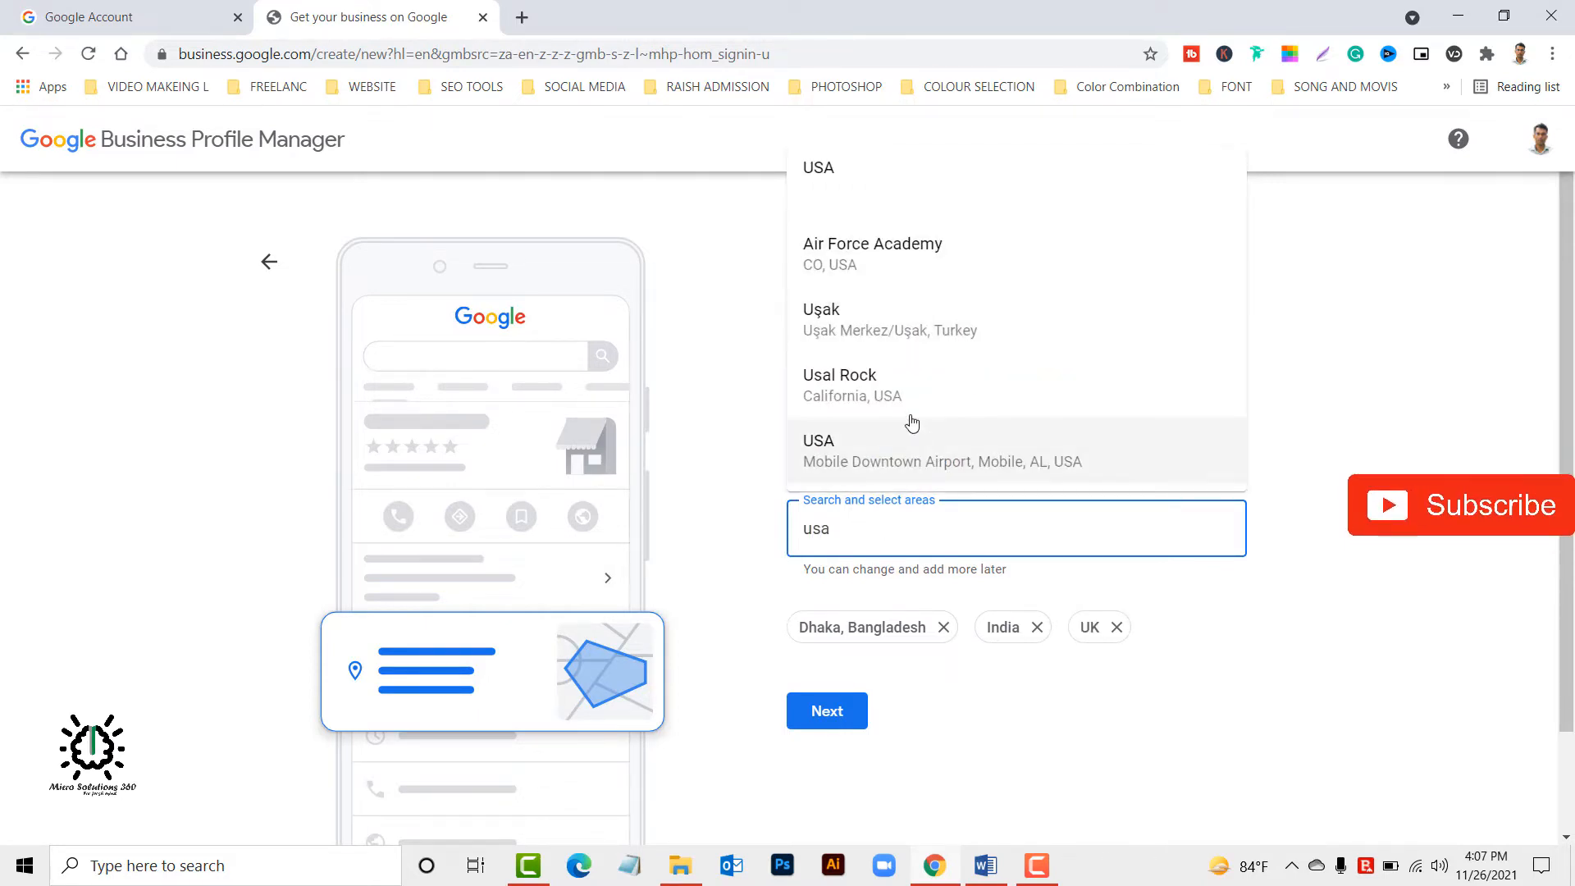
click(856, 174)
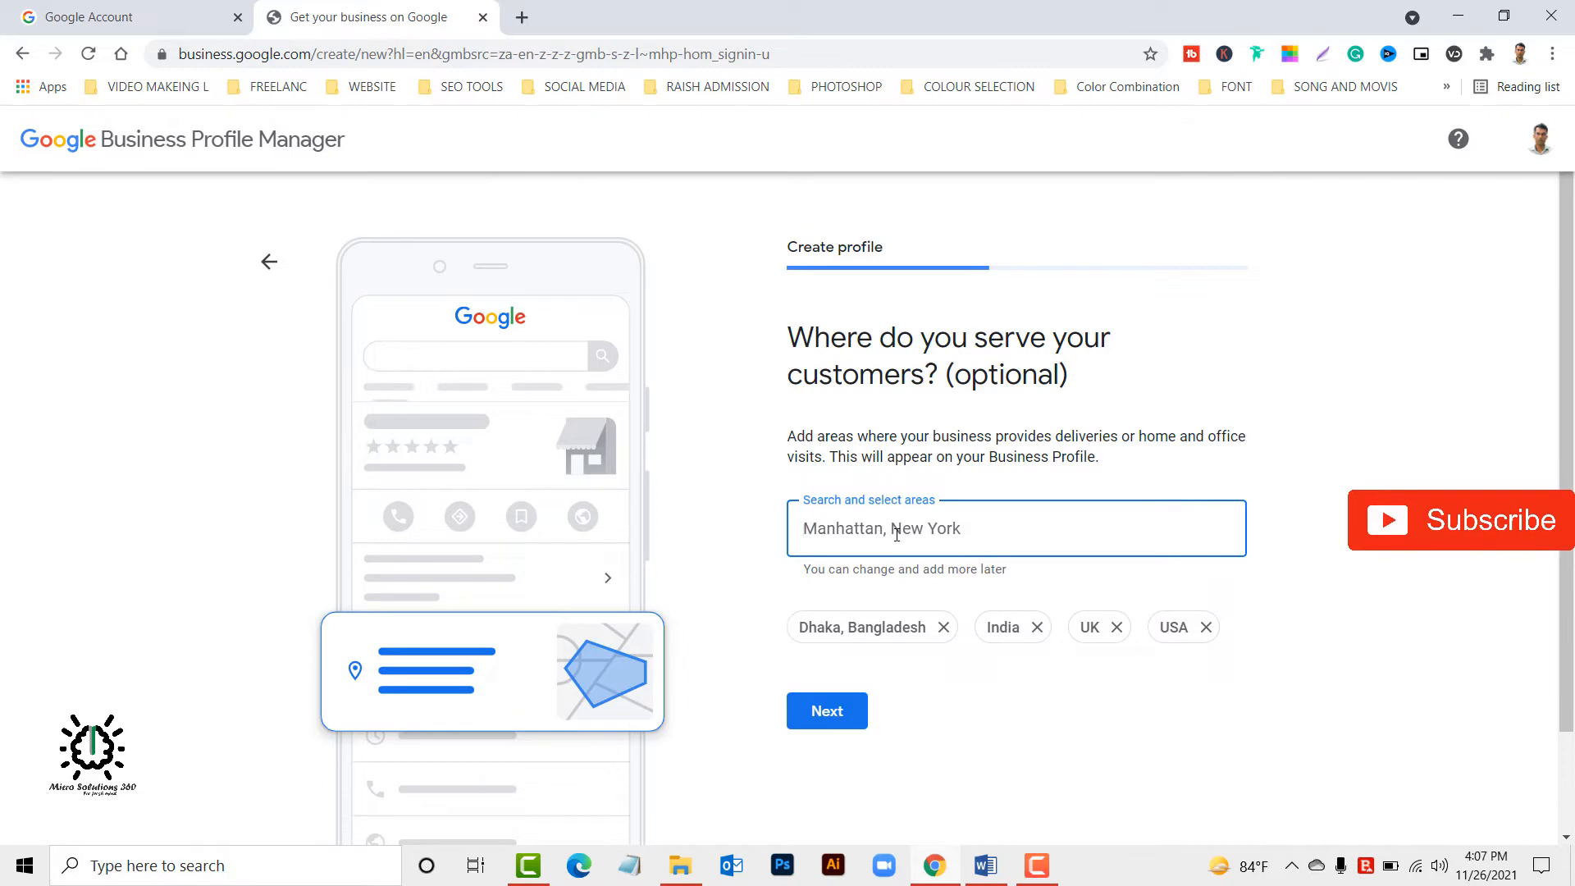
Search for "china", add Chinatown in Los Angeles, CA as a service area and continue to the region question.
text(chin)
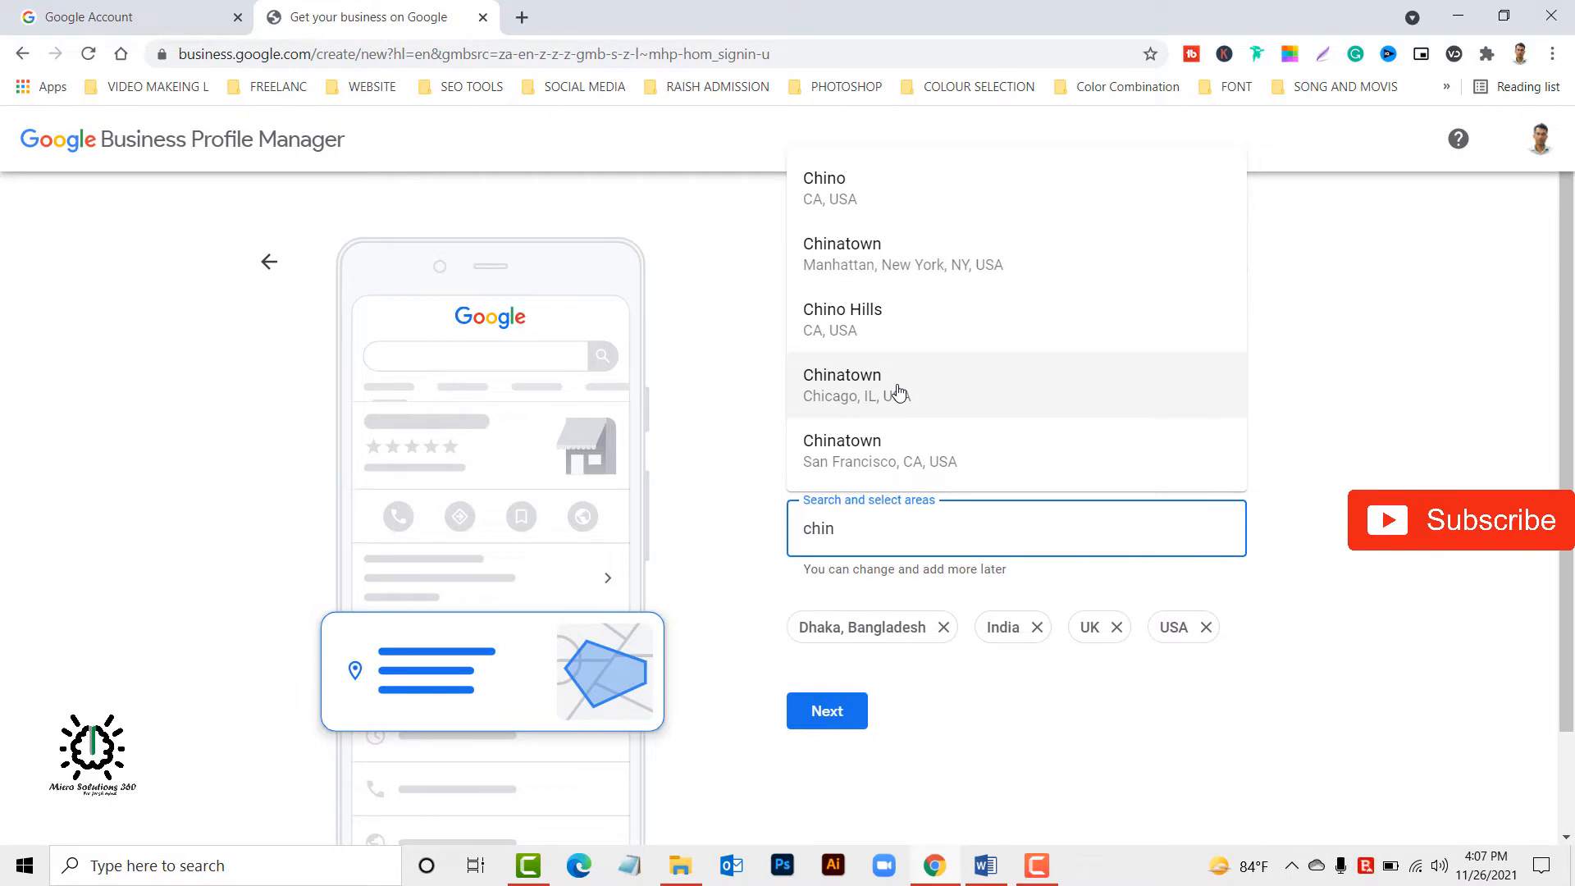
text(at)
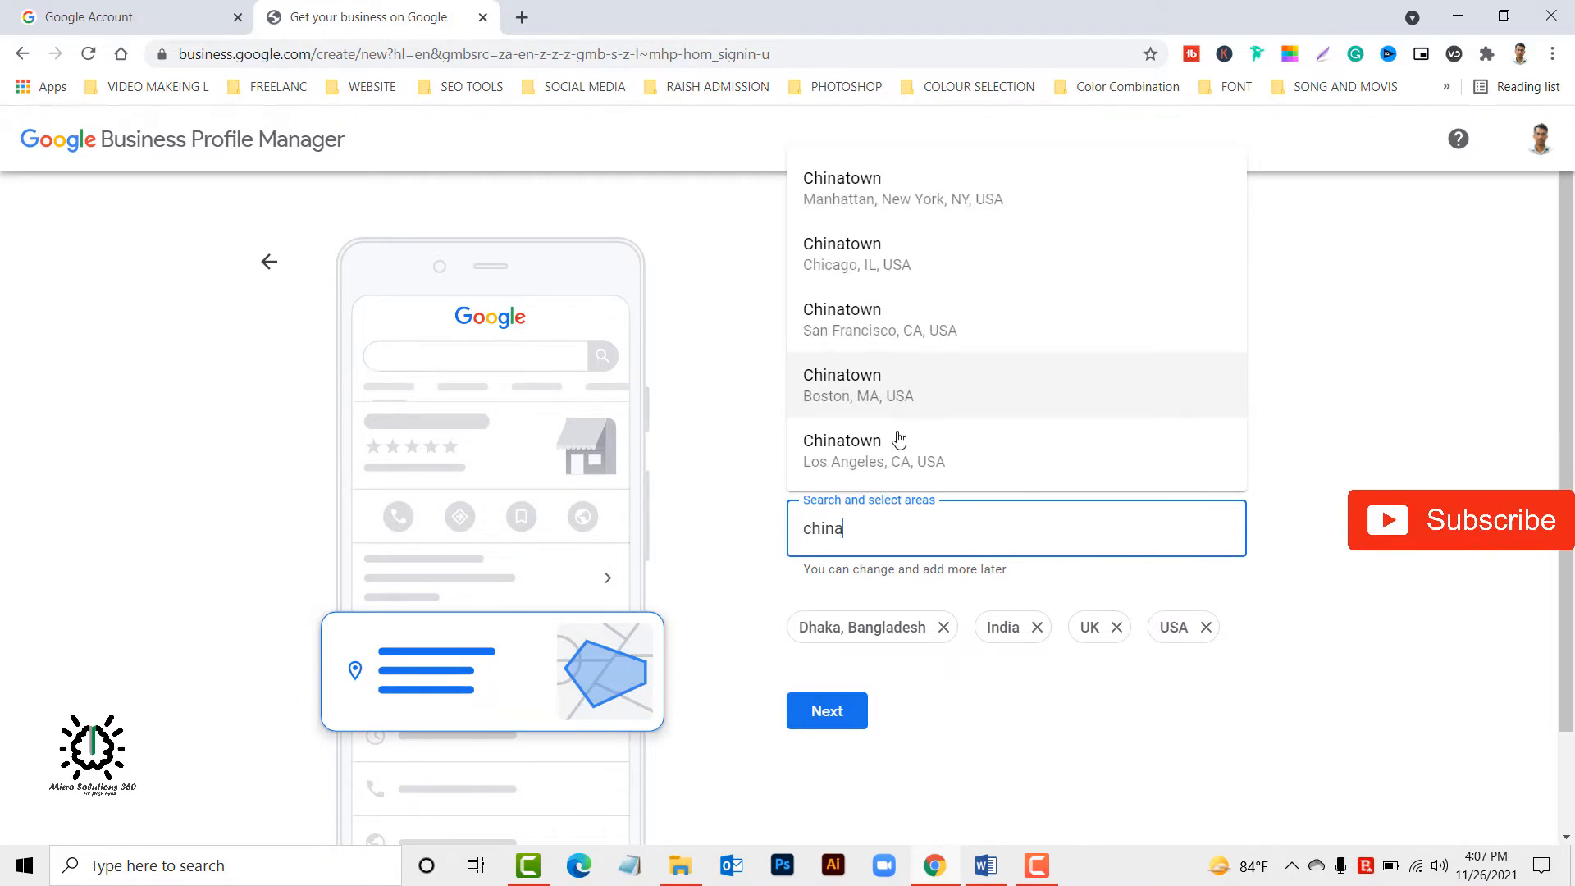
click(900, 449)
click(824, 761)
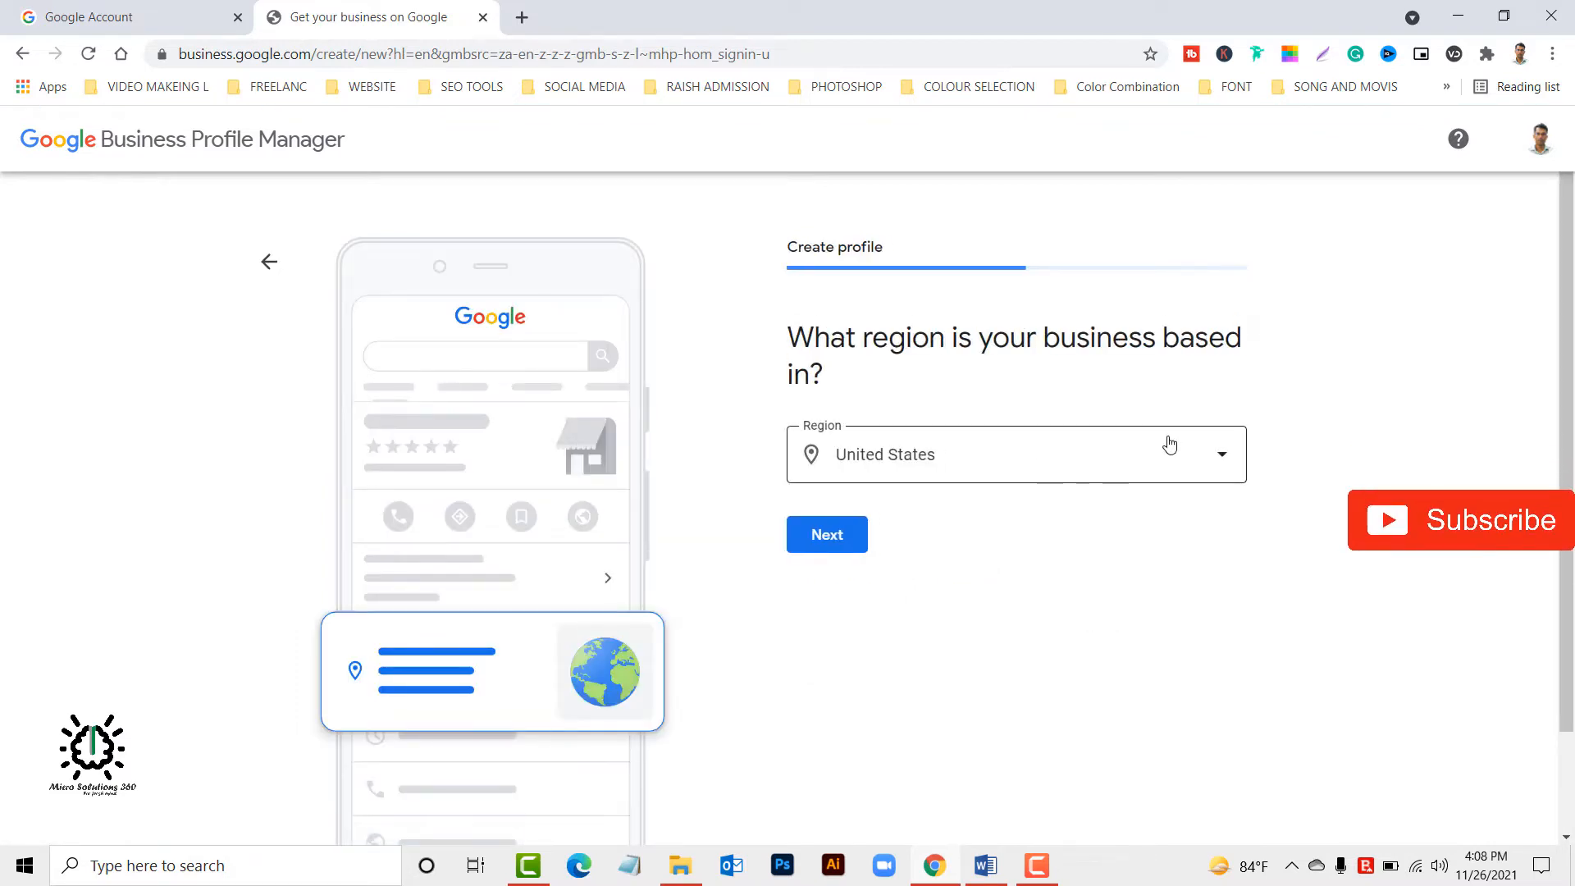
click(1225, 458)
click(1416, 397)
click(1004, 454)
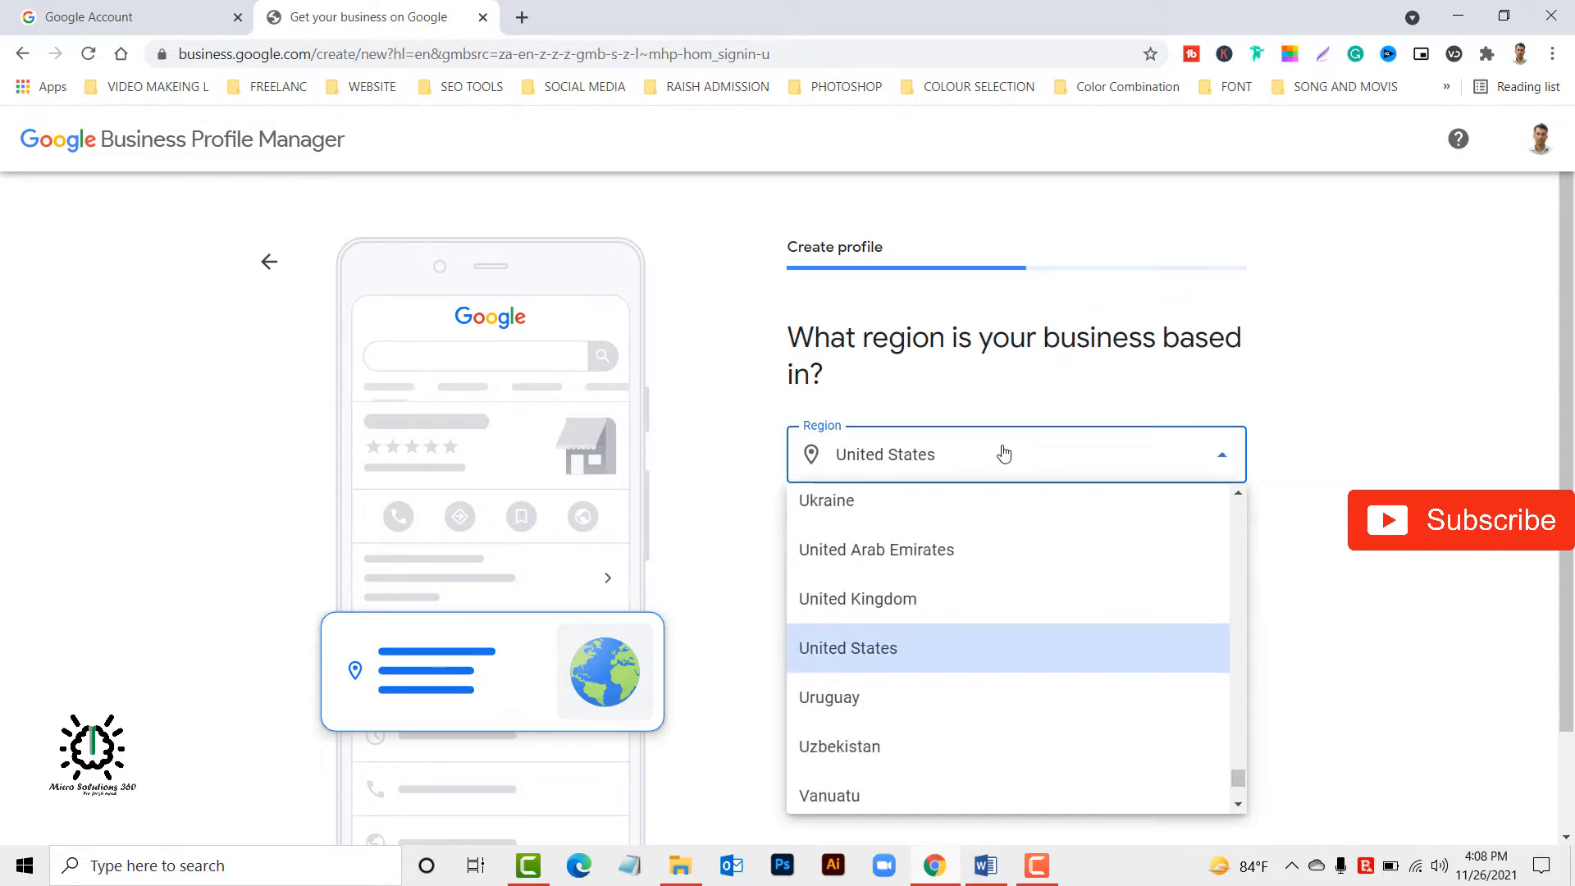
key(d)
key(h)
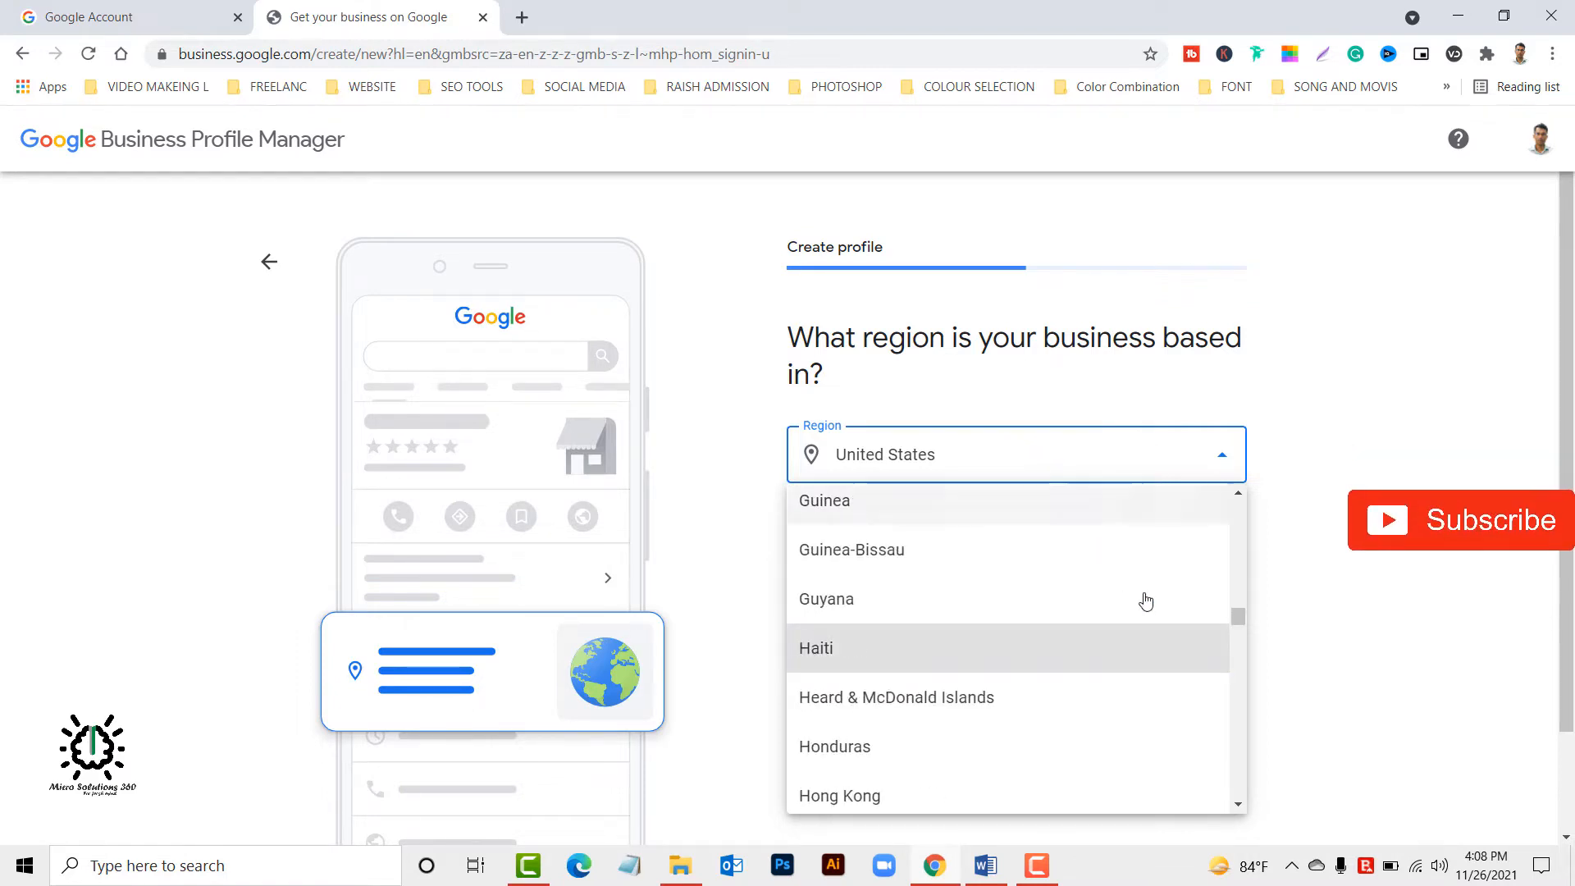
scroll(1065, 599, down, 5)
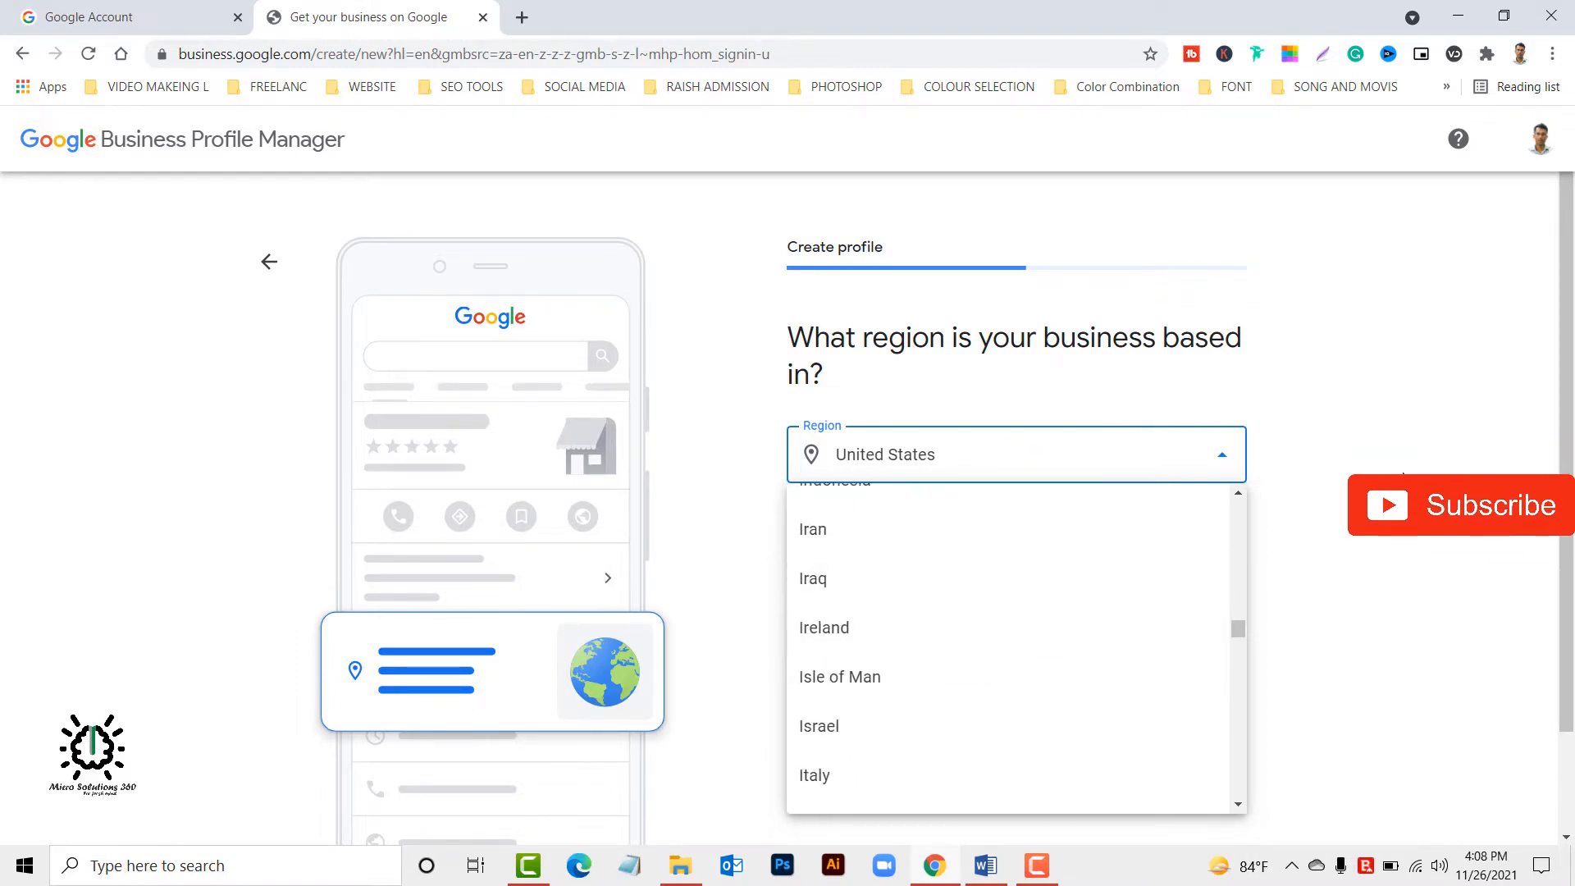
click(1009, 464)
Set the region the business is based in to Bangladesh and continue to the contact info.
click(1012, 465)
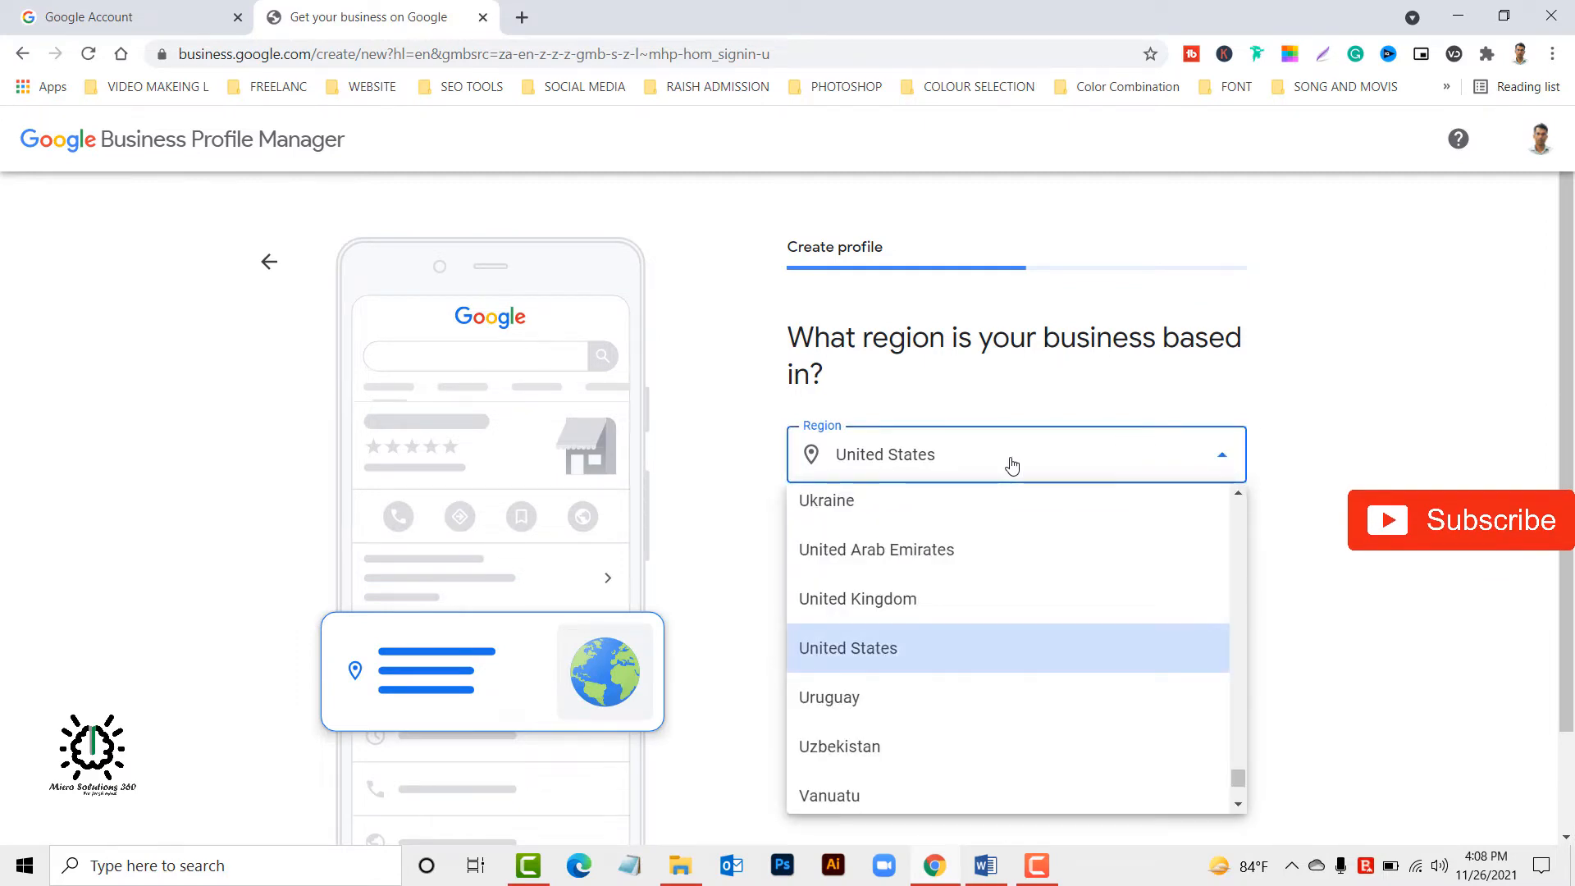
text(ban)
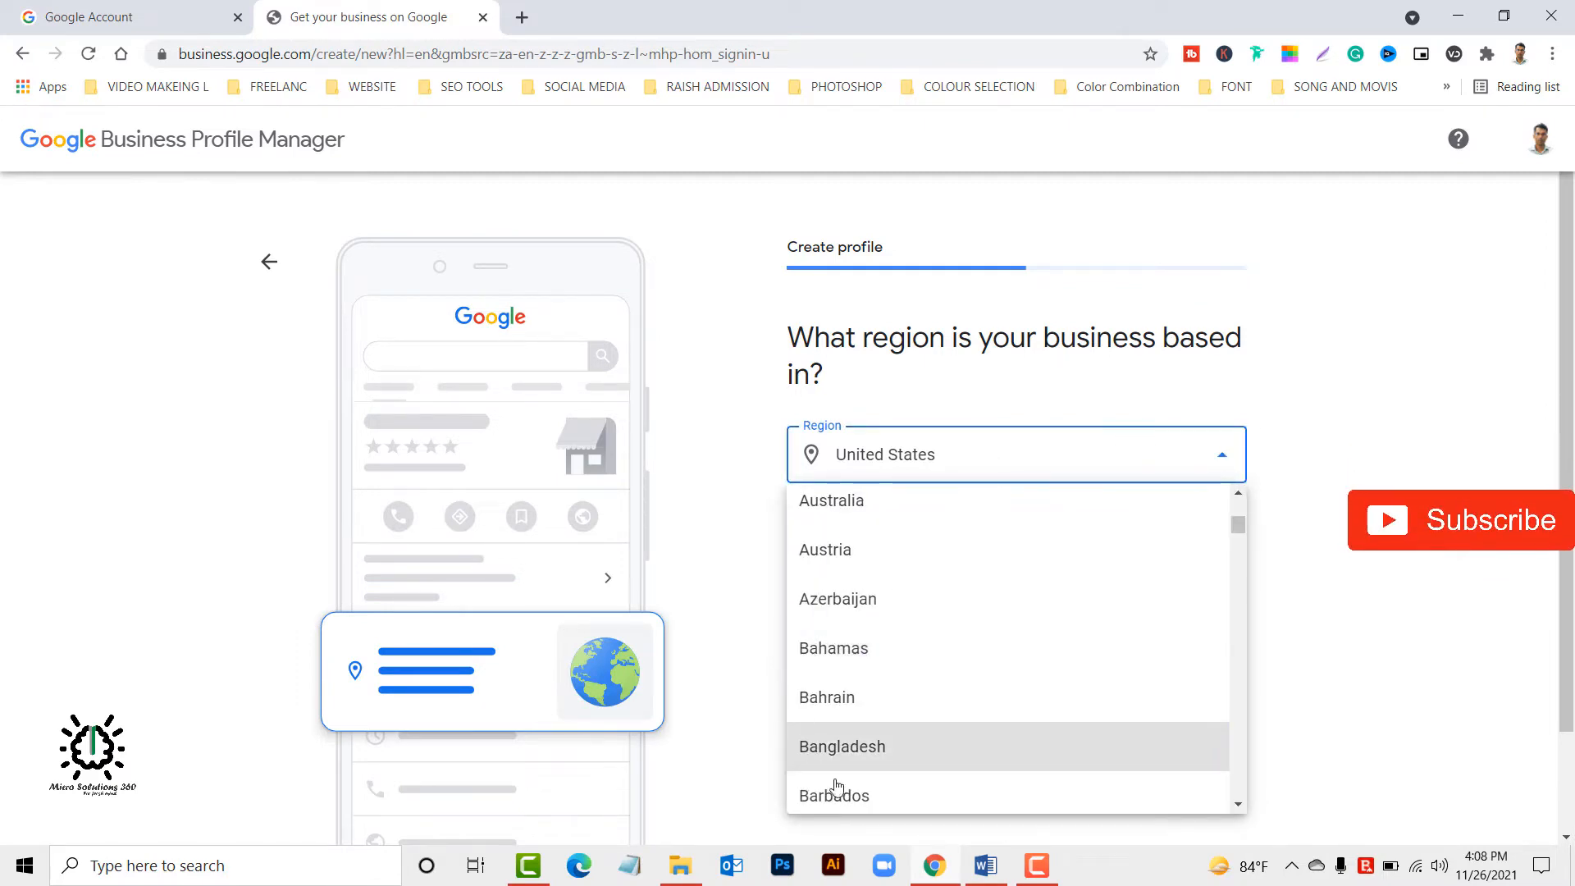
click(871, 750)
click(837, 543)
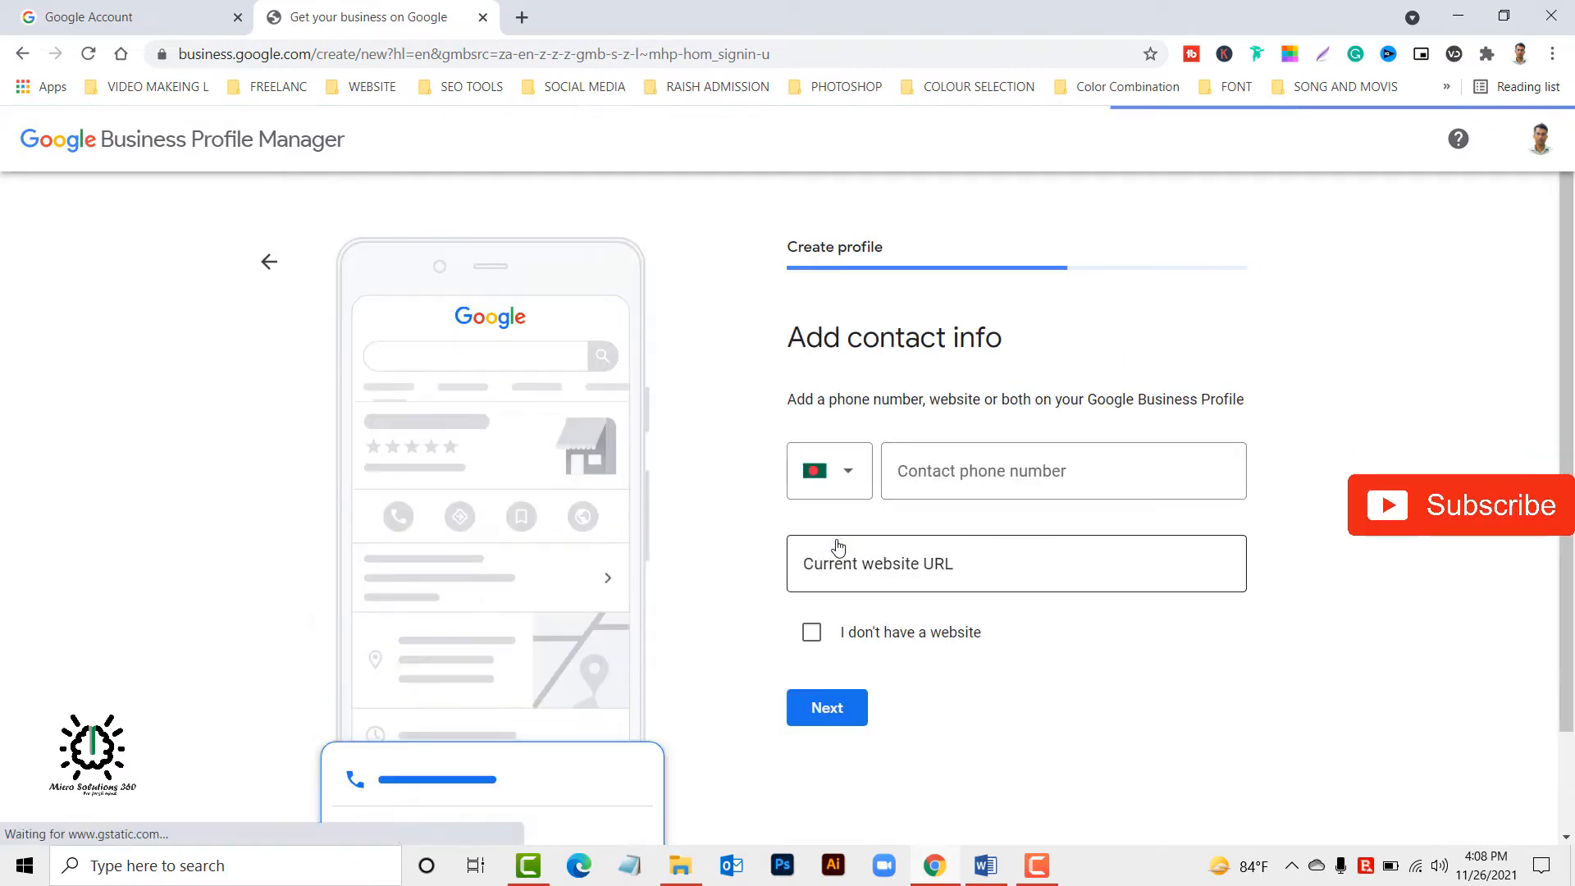
Enter the business's contact phone number and start filling in the current website URL.
click(984, 465)
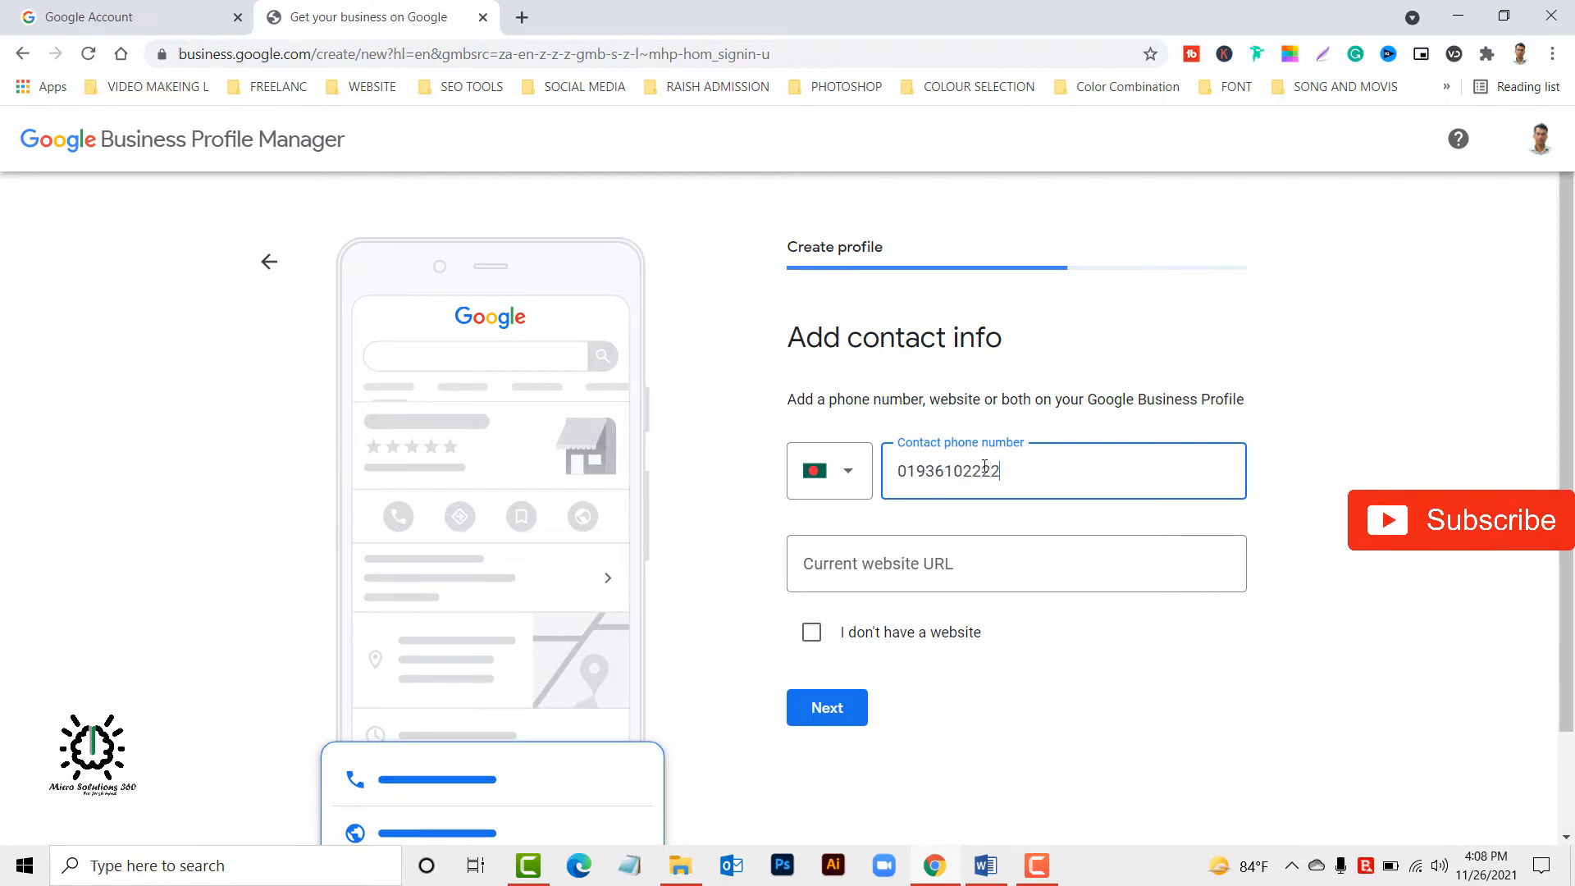
click(982, 569)
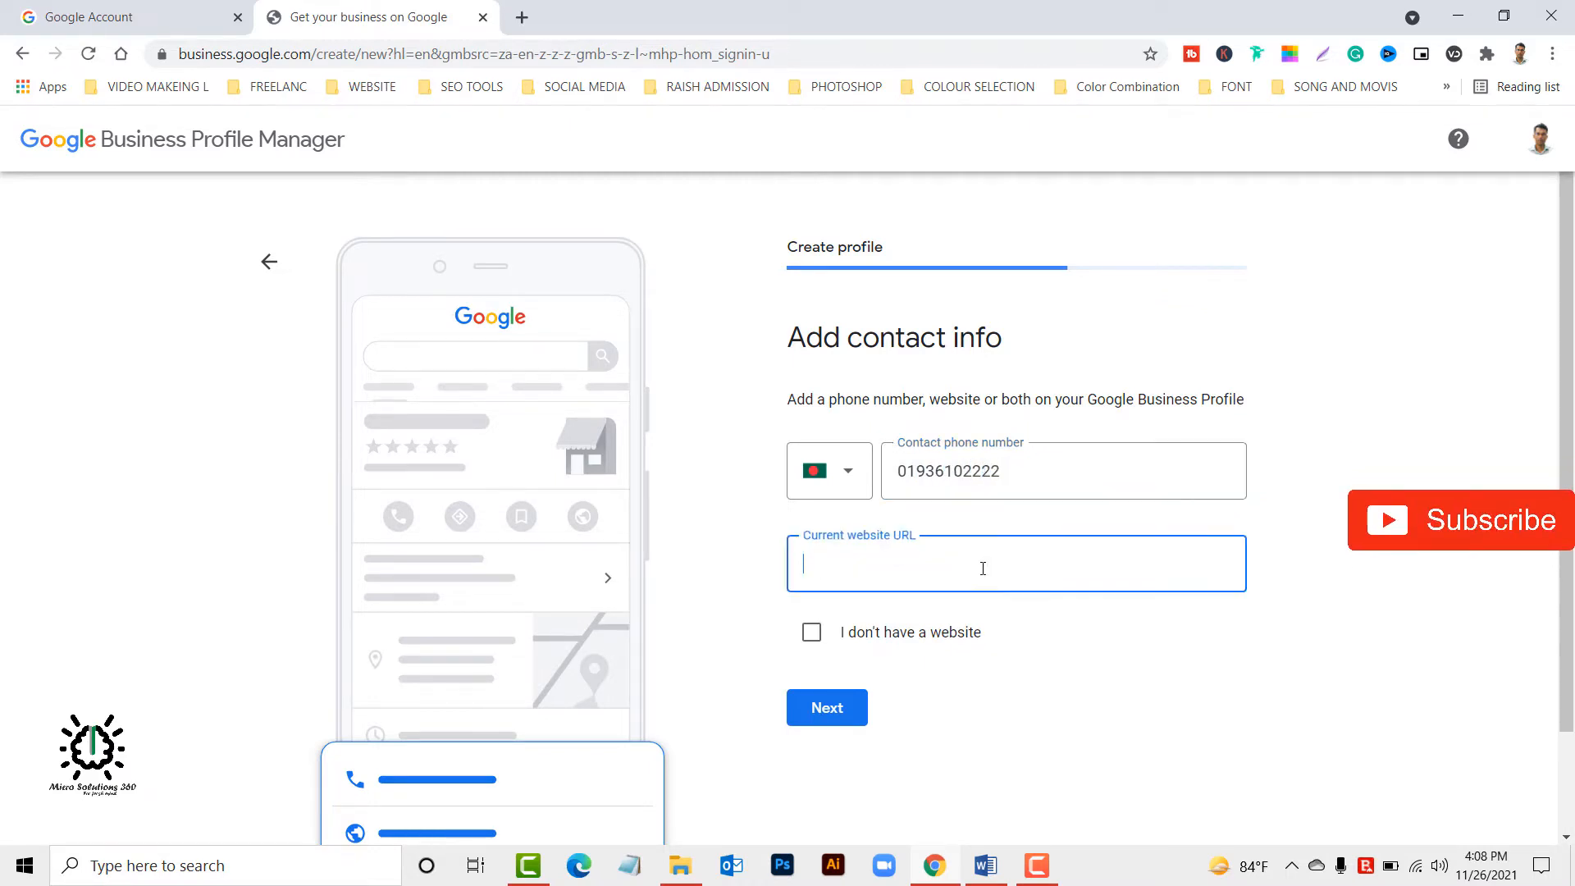
click(941, 554)
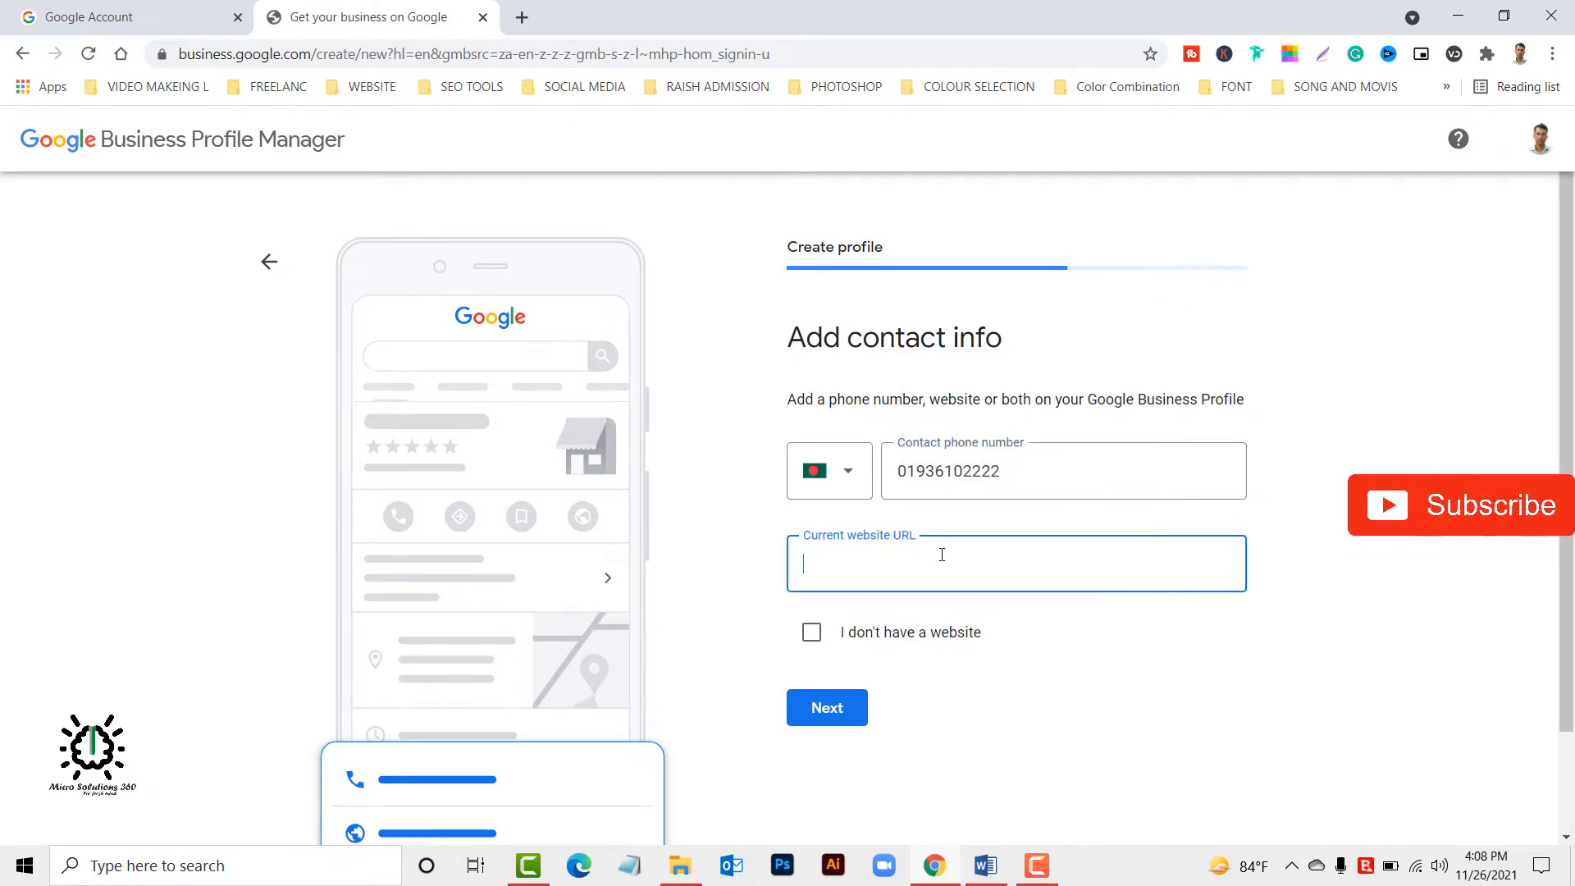
Look up the business's website address in a new browser tab and copy it into the current website URL field.
click(522, 18)
text(w)
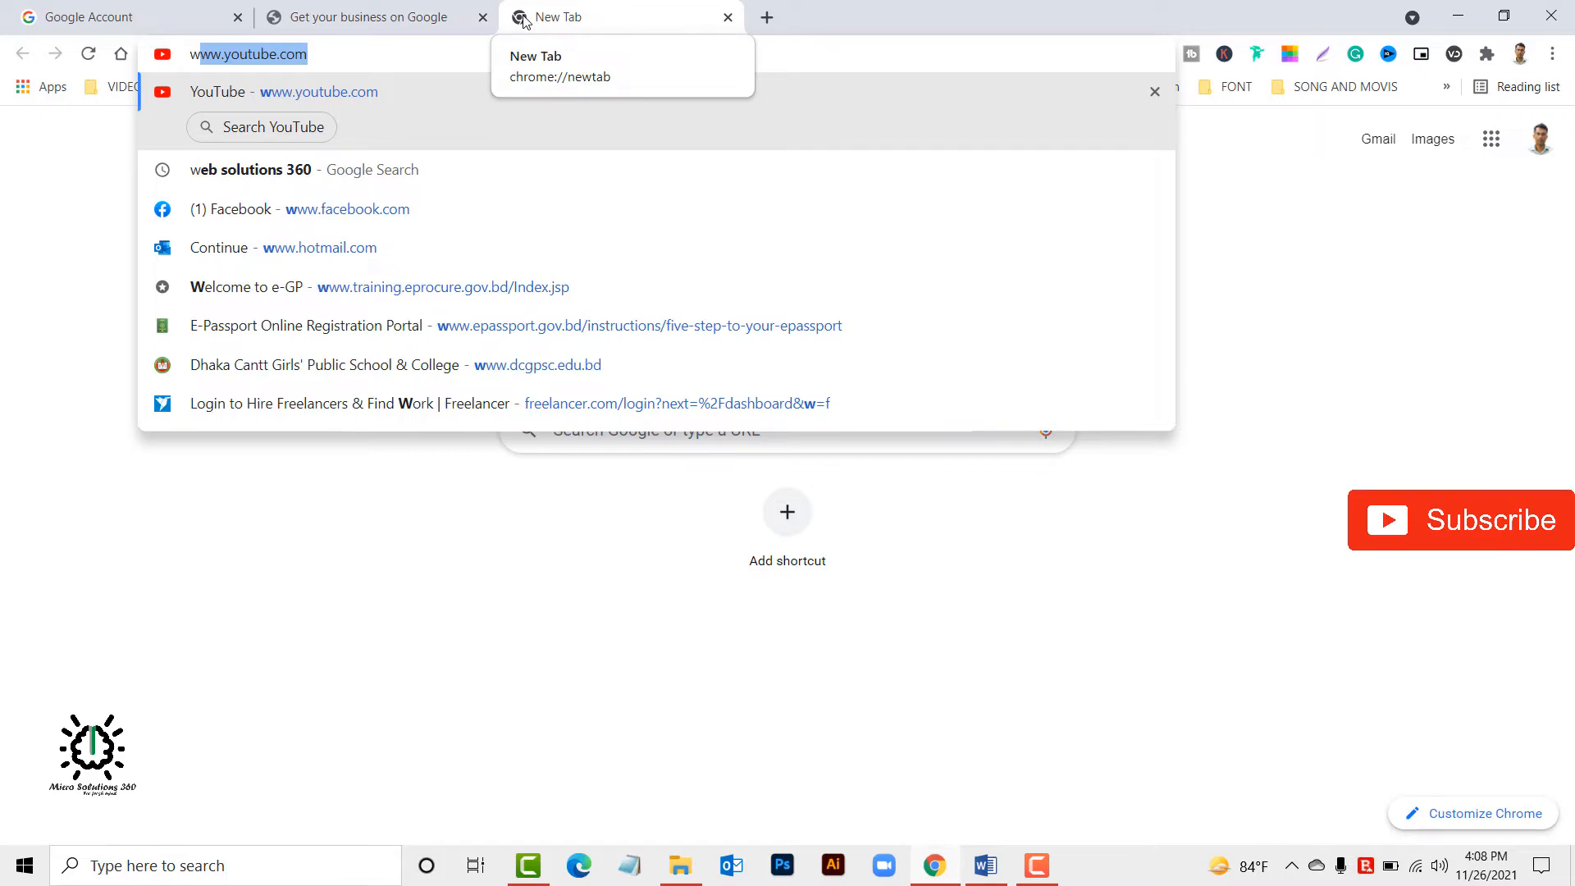
key(BackSpace)
key(BackSpace)
text(md)
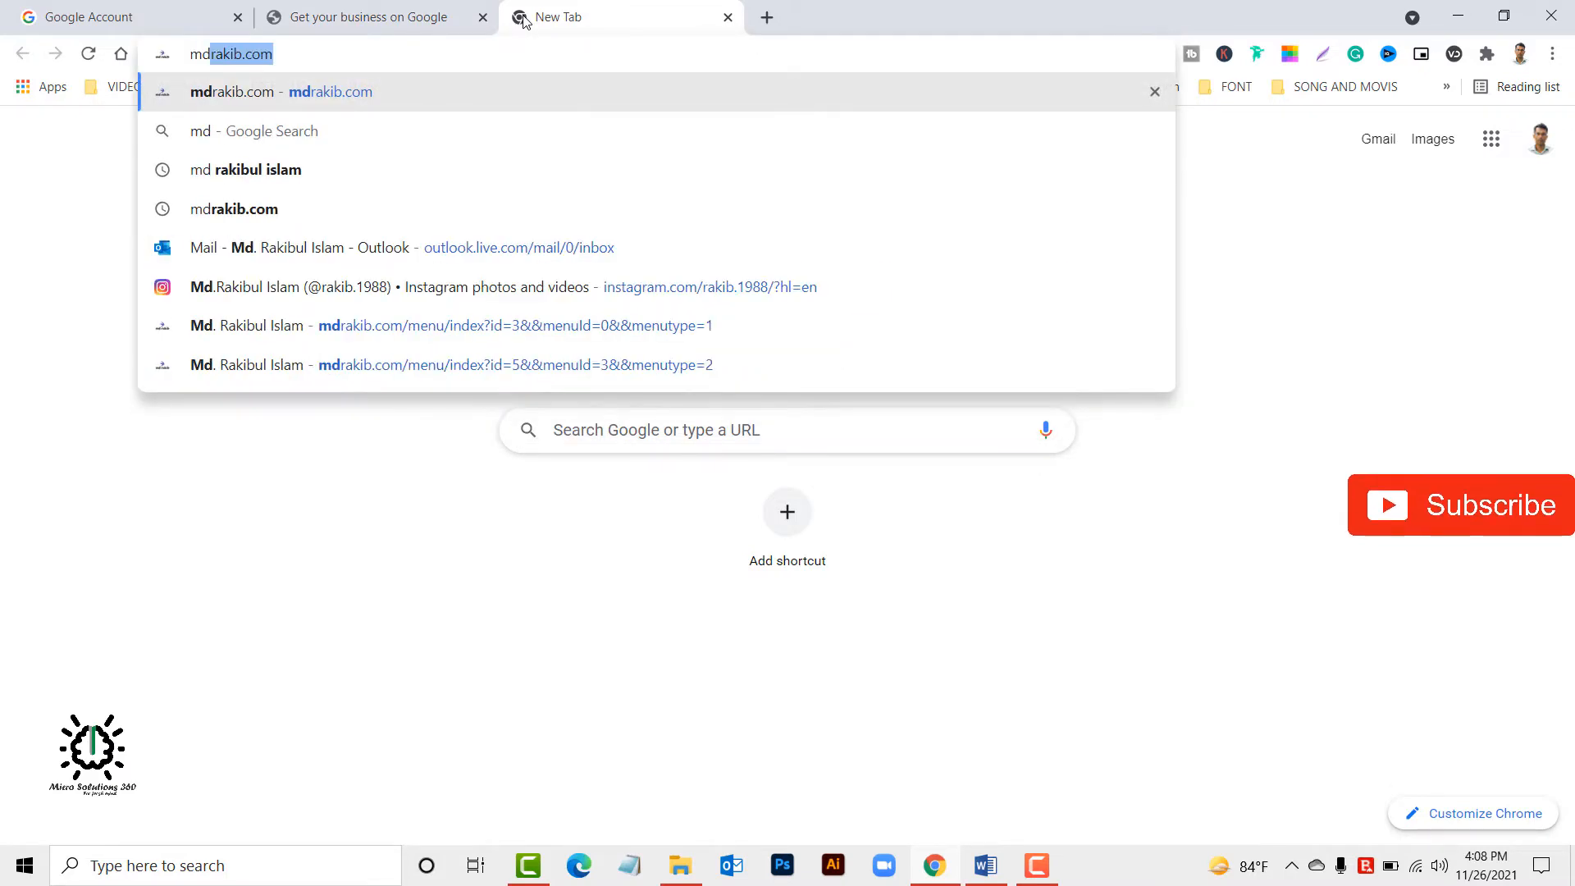
text(rakib.com)
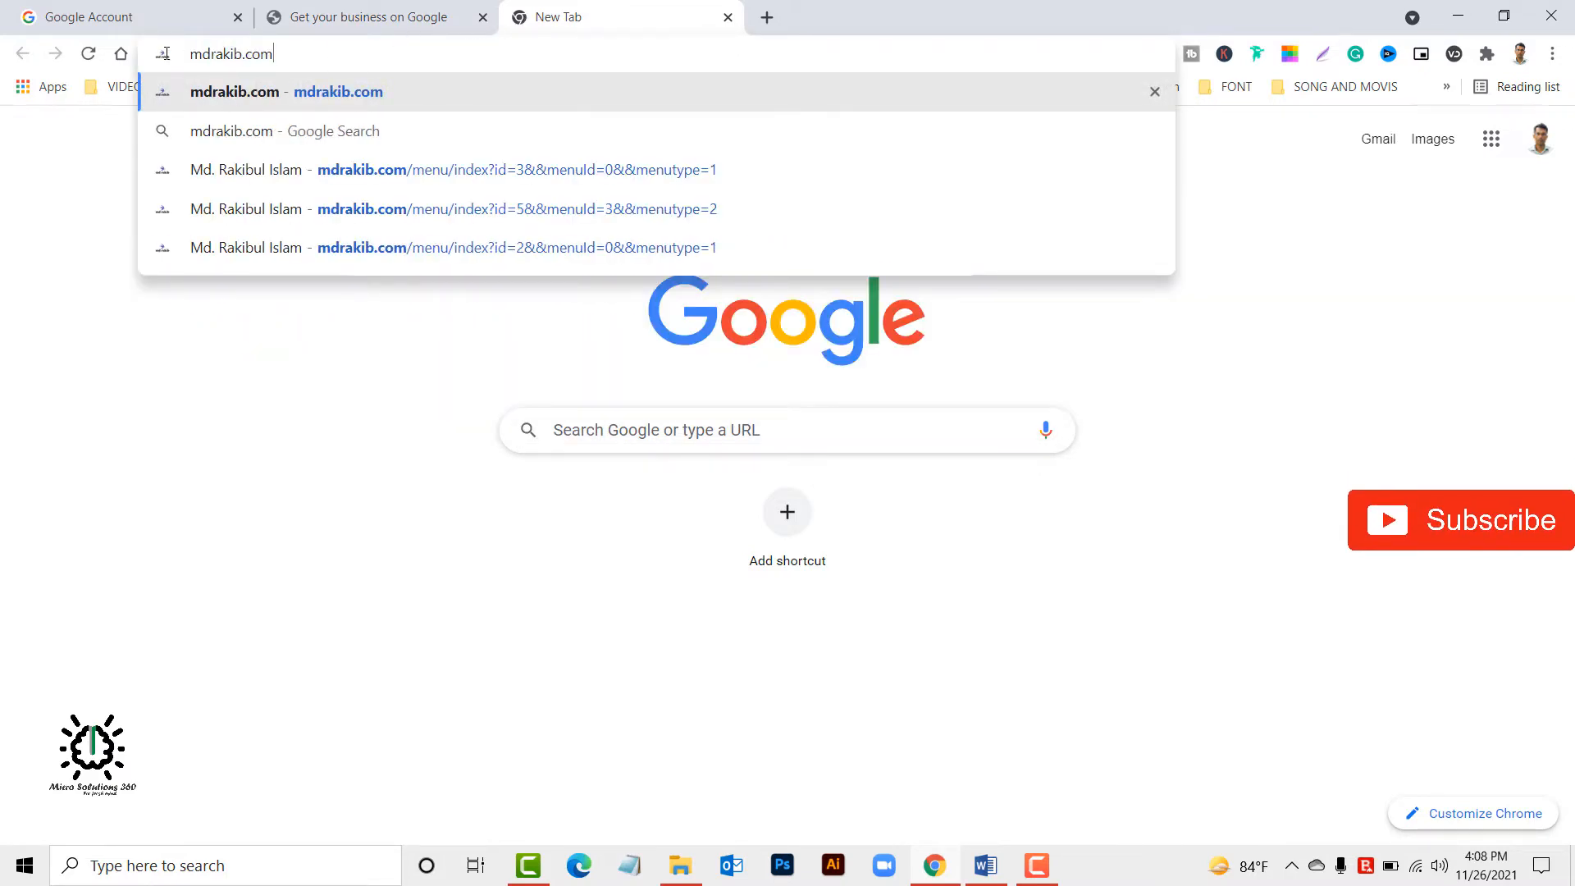
key(ctrl+a)
key(ctrl+c)
click(364, 16)
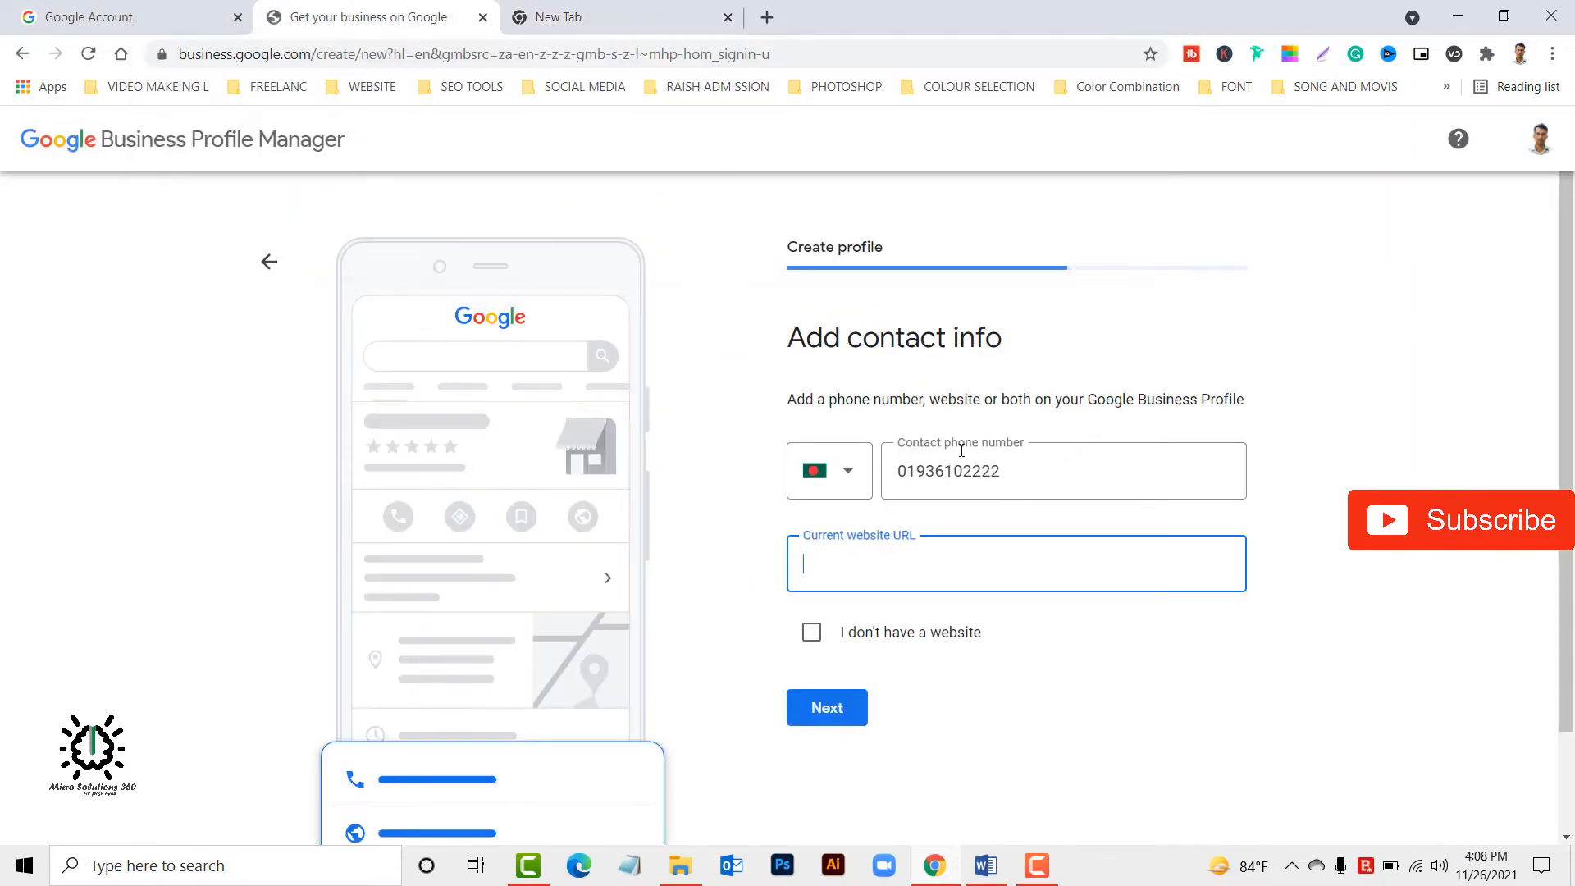
key(ctrl+v)
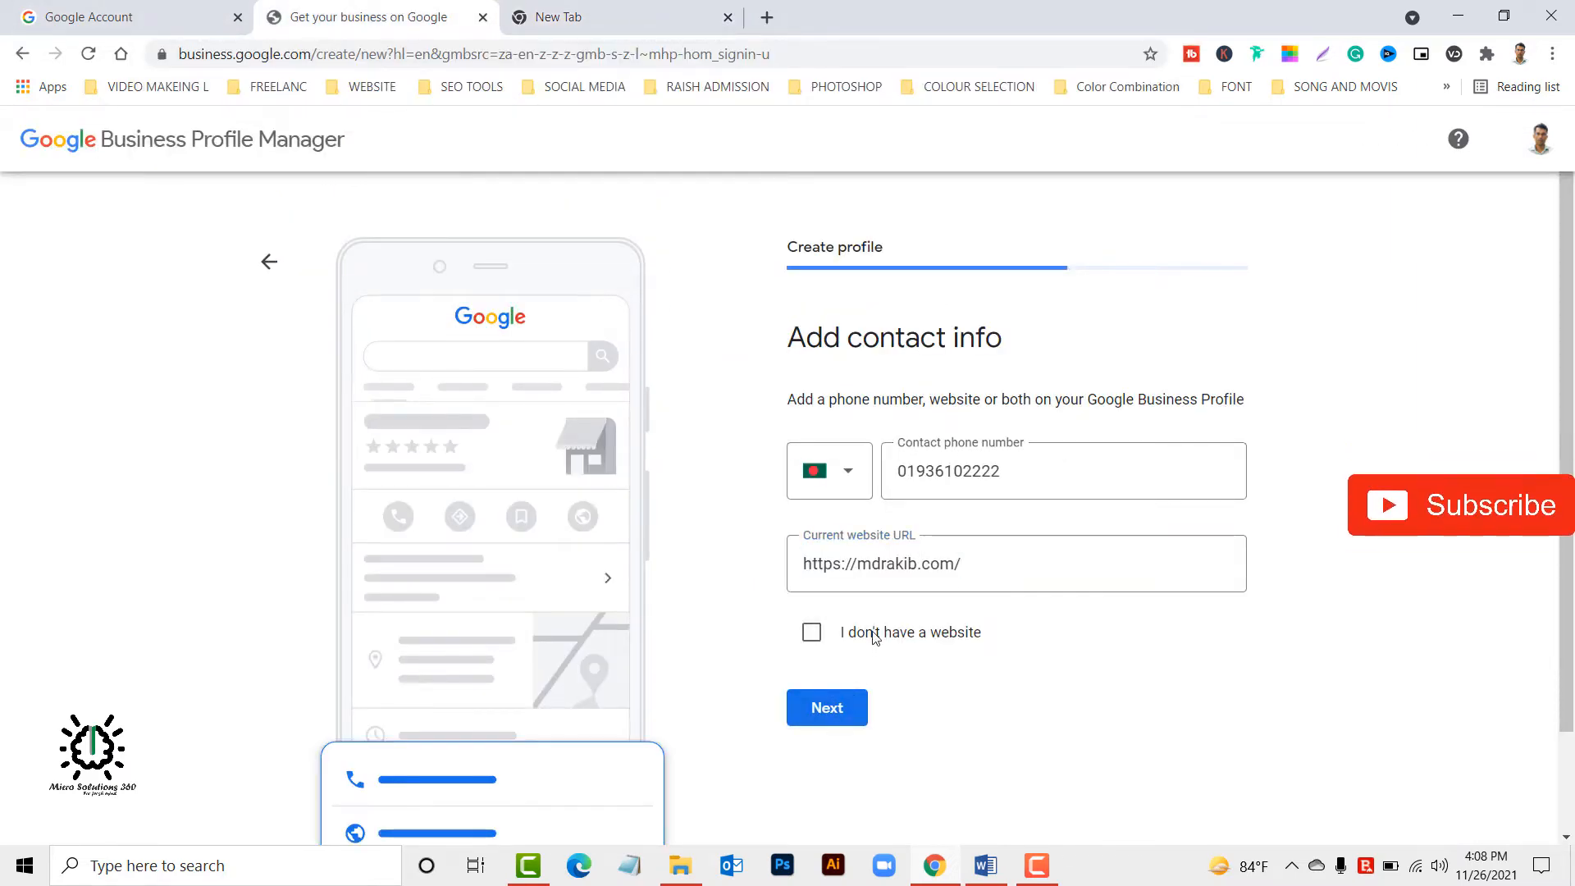
Submit the contact info and answer No to receiving updates and recommendations for the business.
click(821, 720)
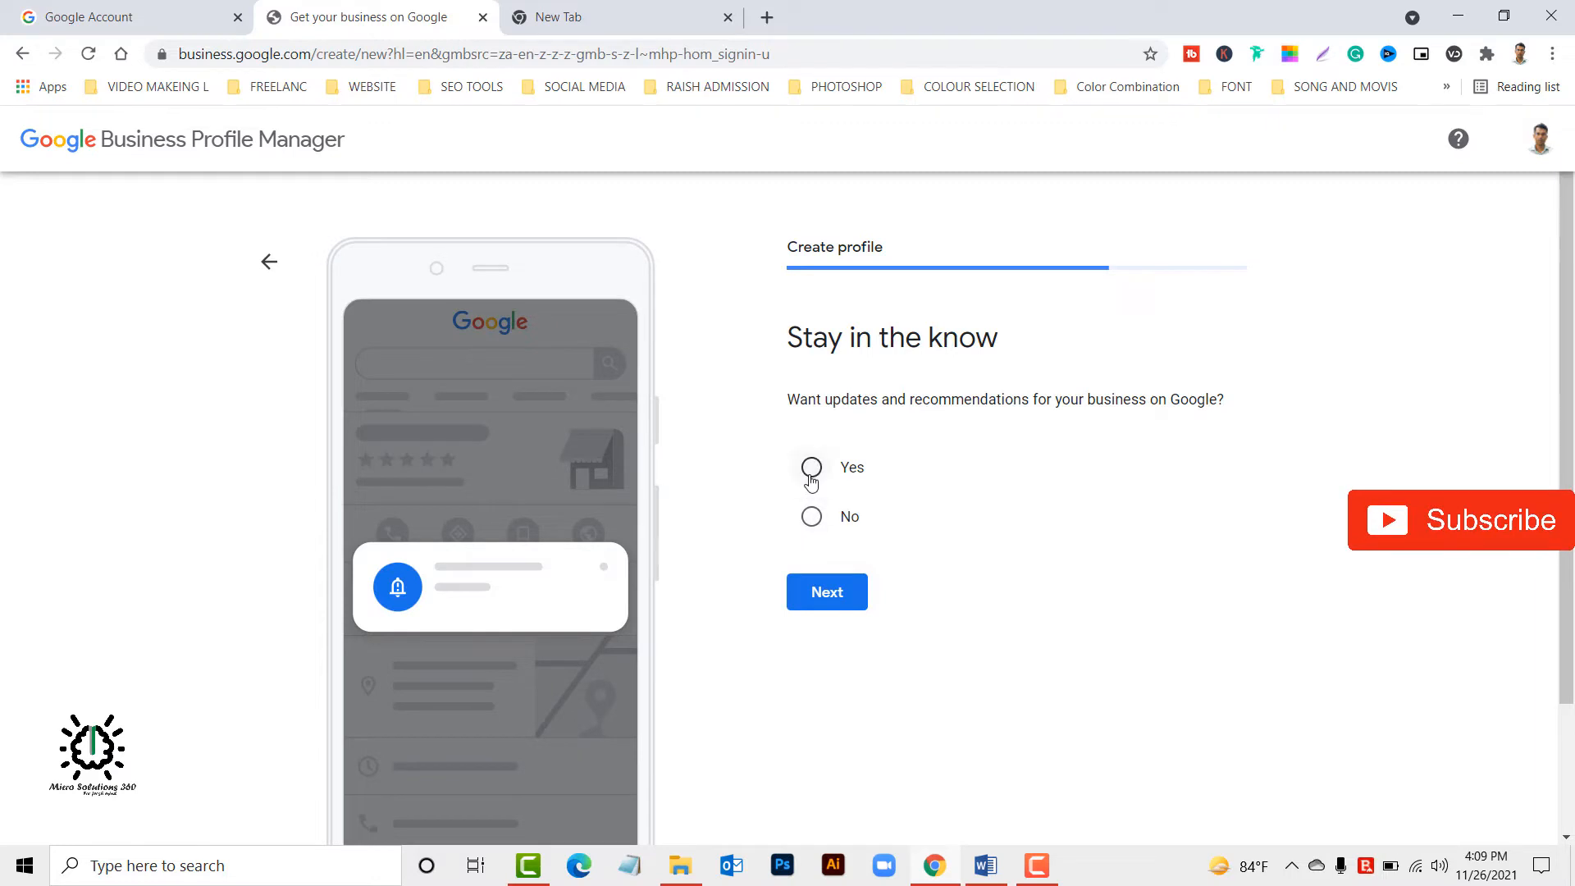
click(811, 516)
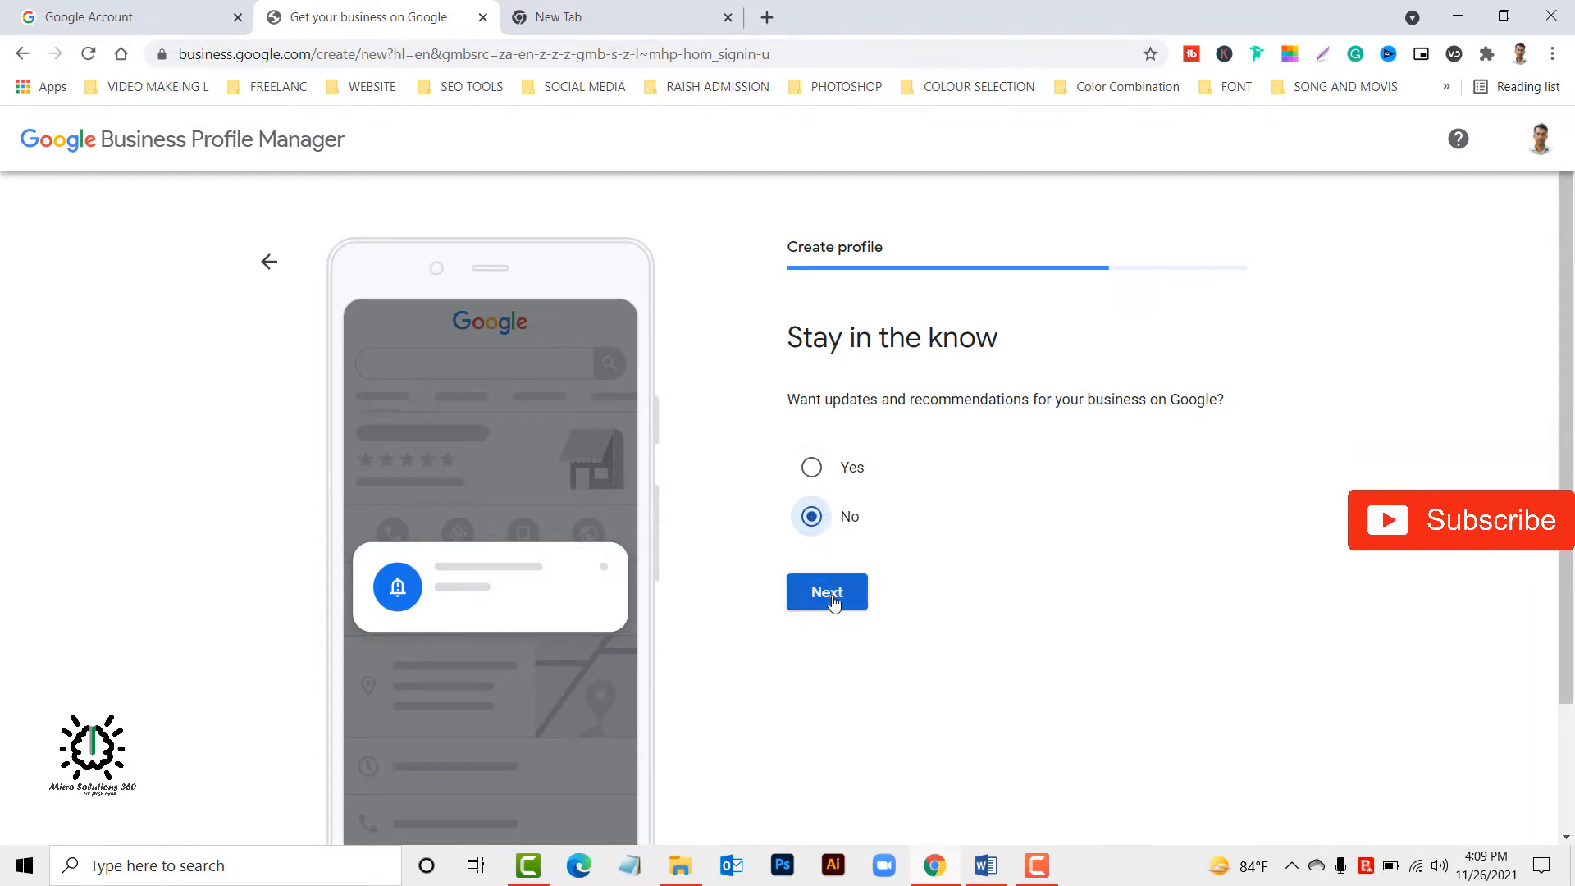
click(833, 596)
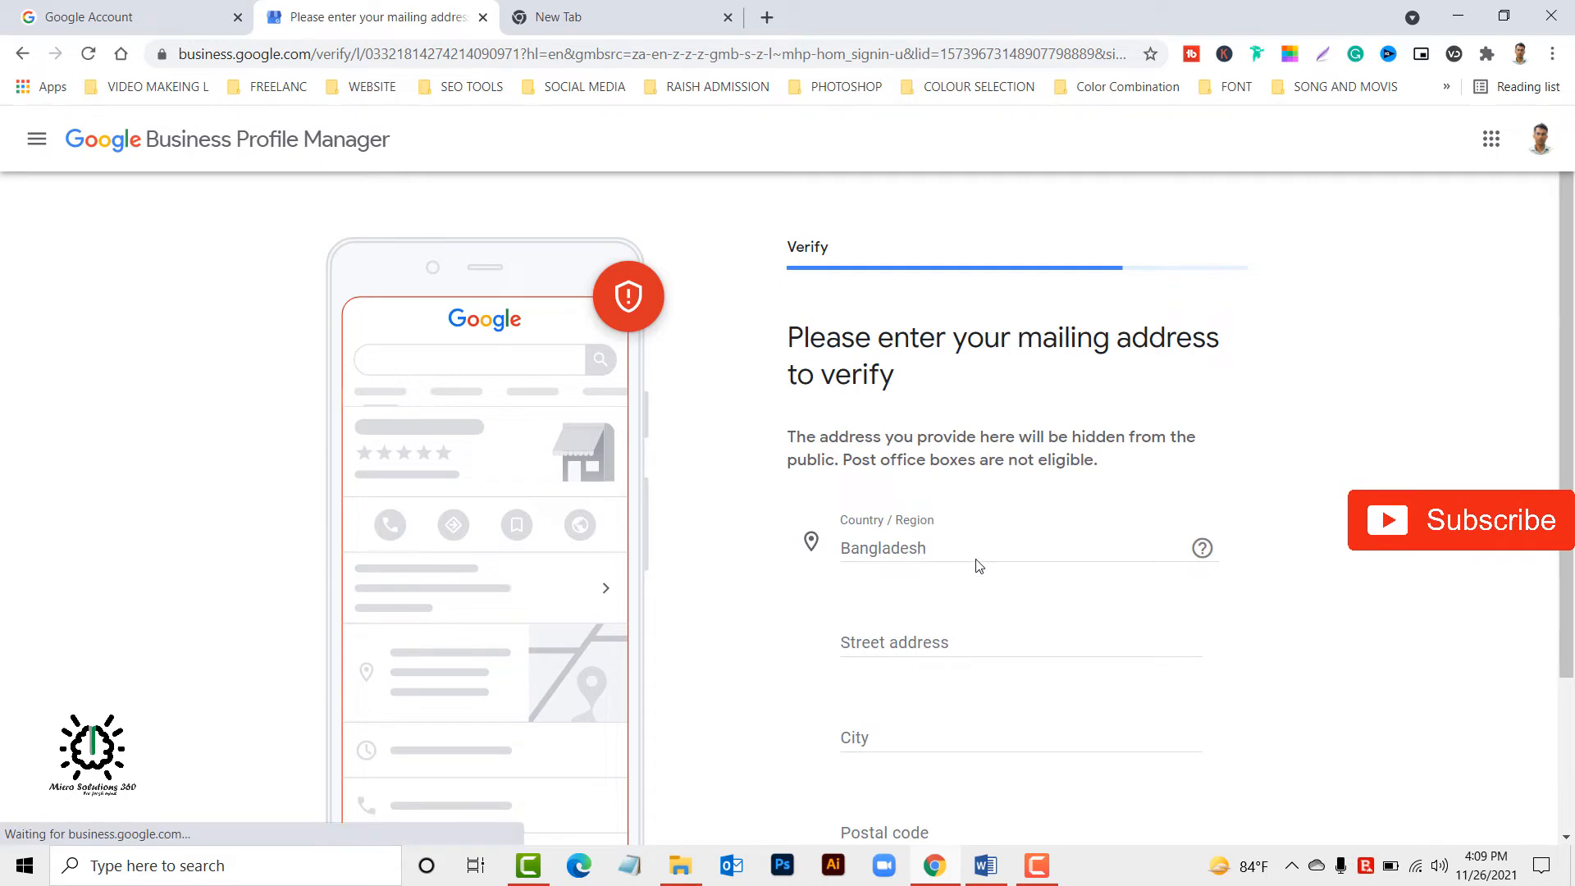
click(940, 646)
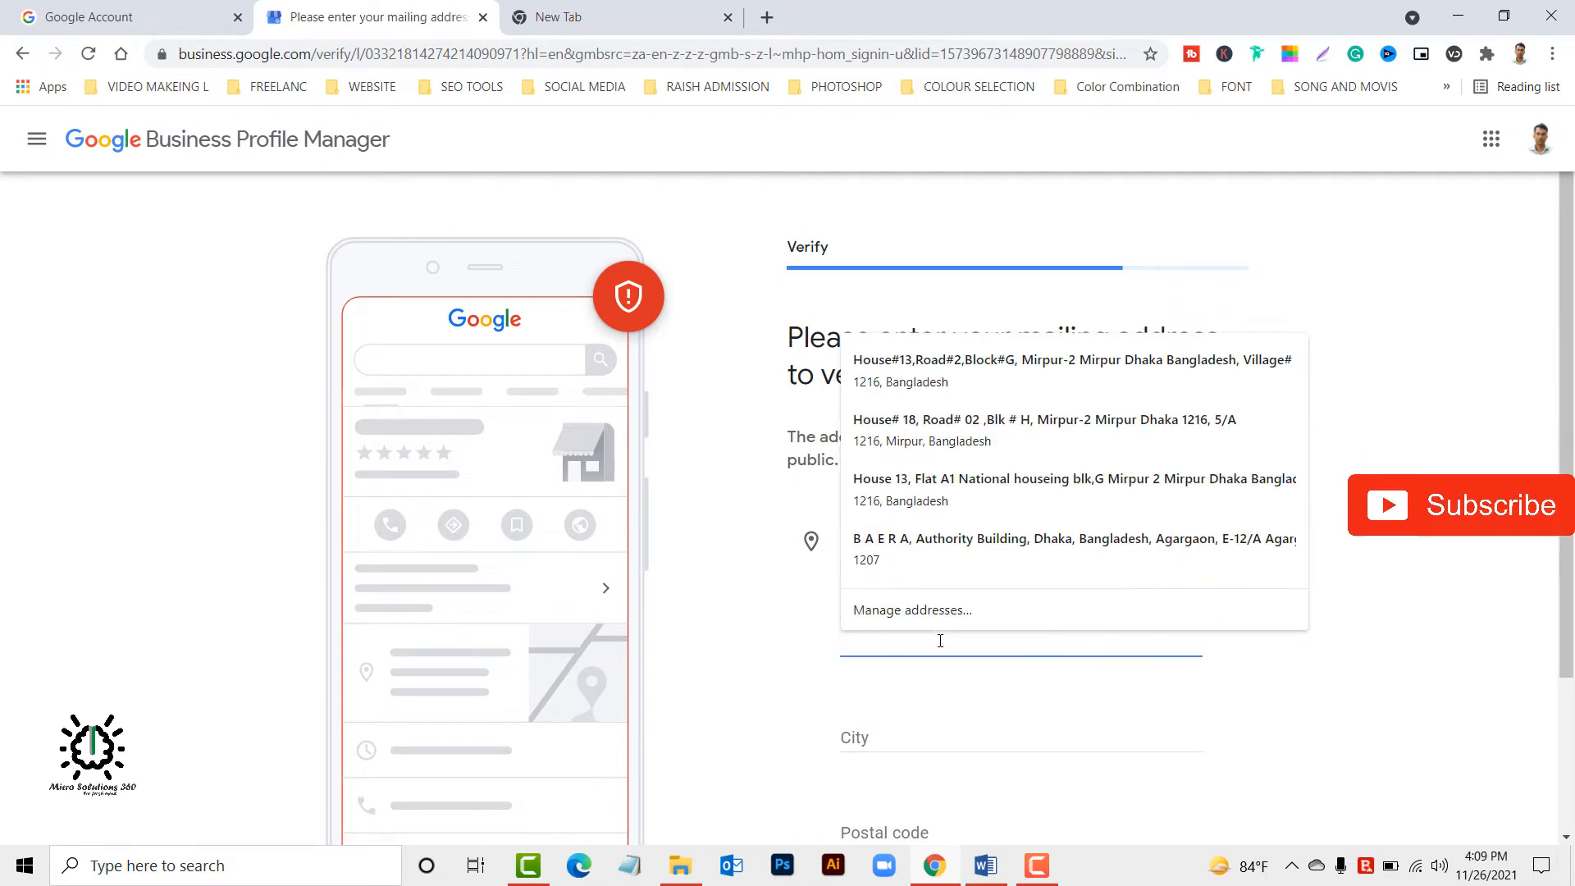
key(ctrl+v)
key(BackSpace)
key(BackSpace)
key(BackSpace)
key(BackSpace)
key(BackSpace)
key(BackSpace)
key(BackSpace)
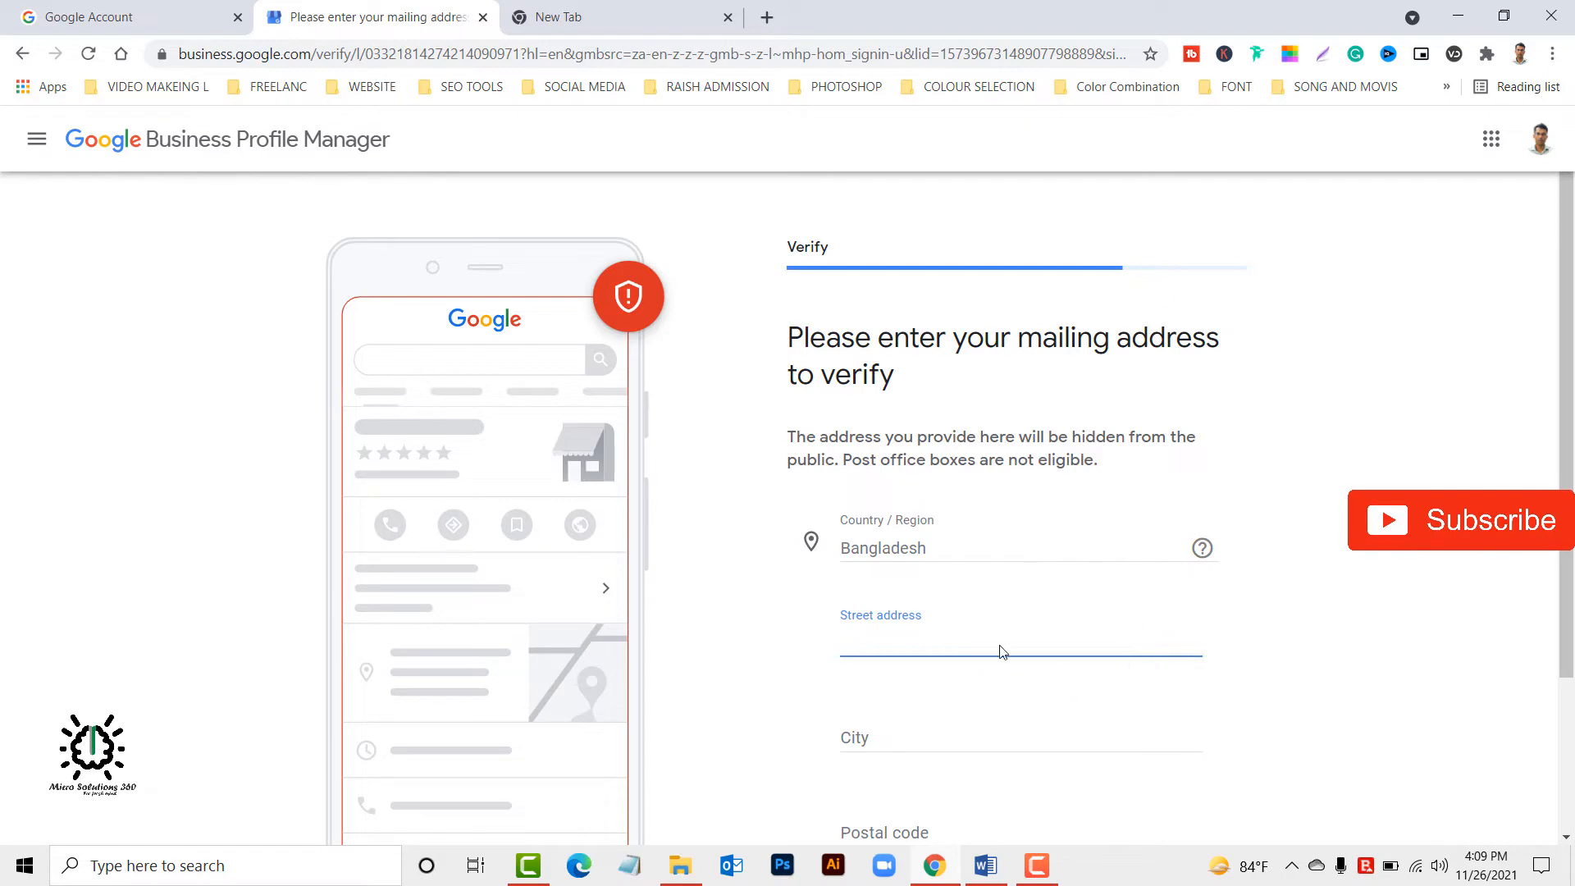
Copy the street address from the open Word document into the mailing address form's street address field.
click(985, 865)
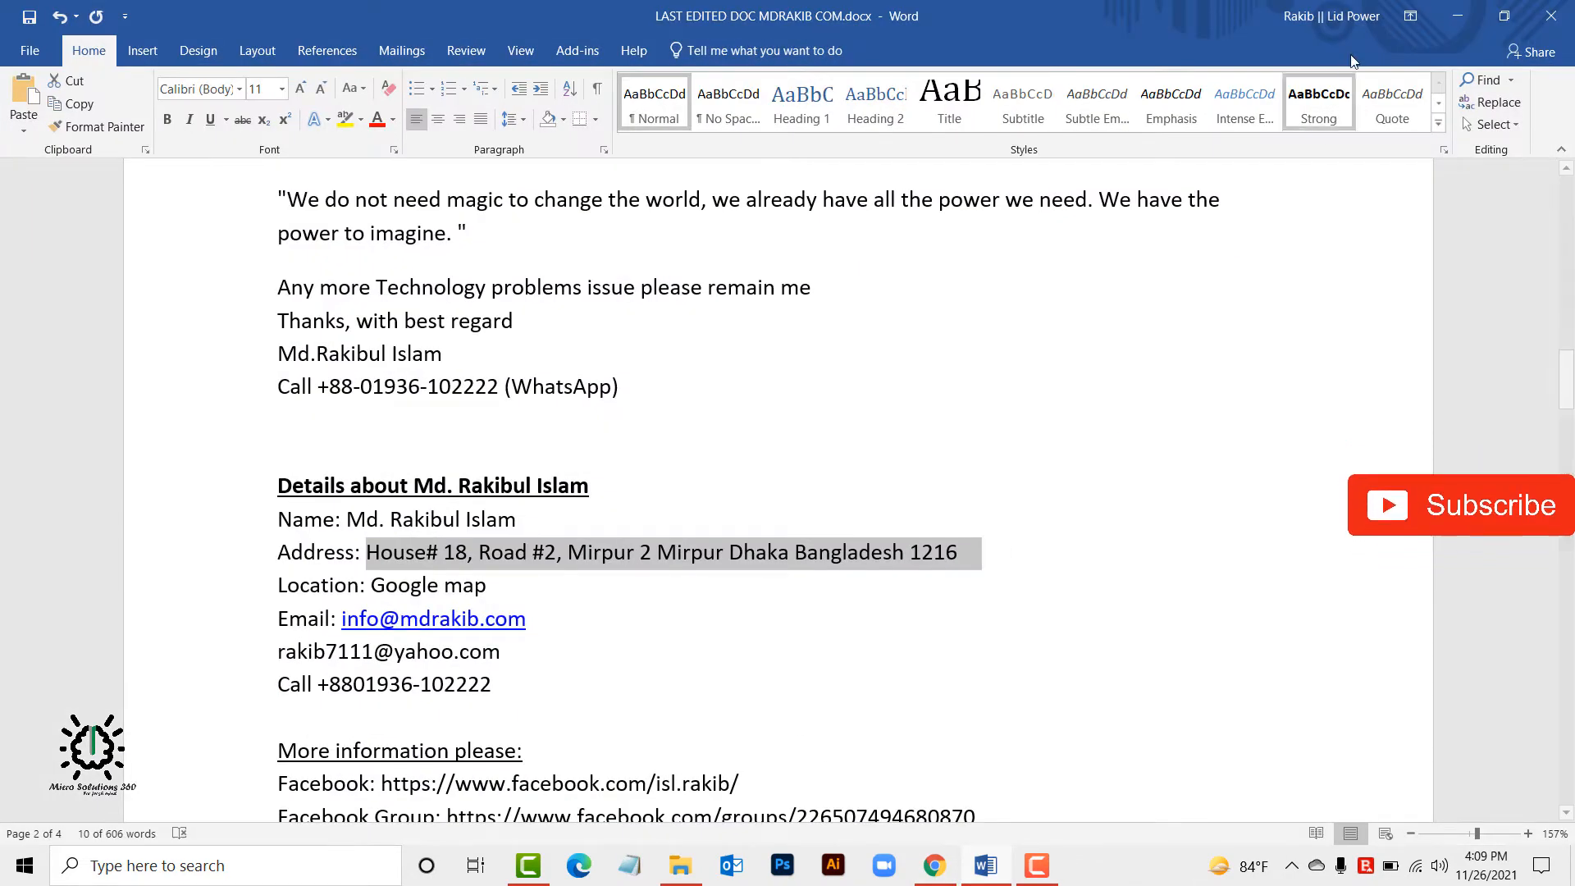
click(1457, 16)
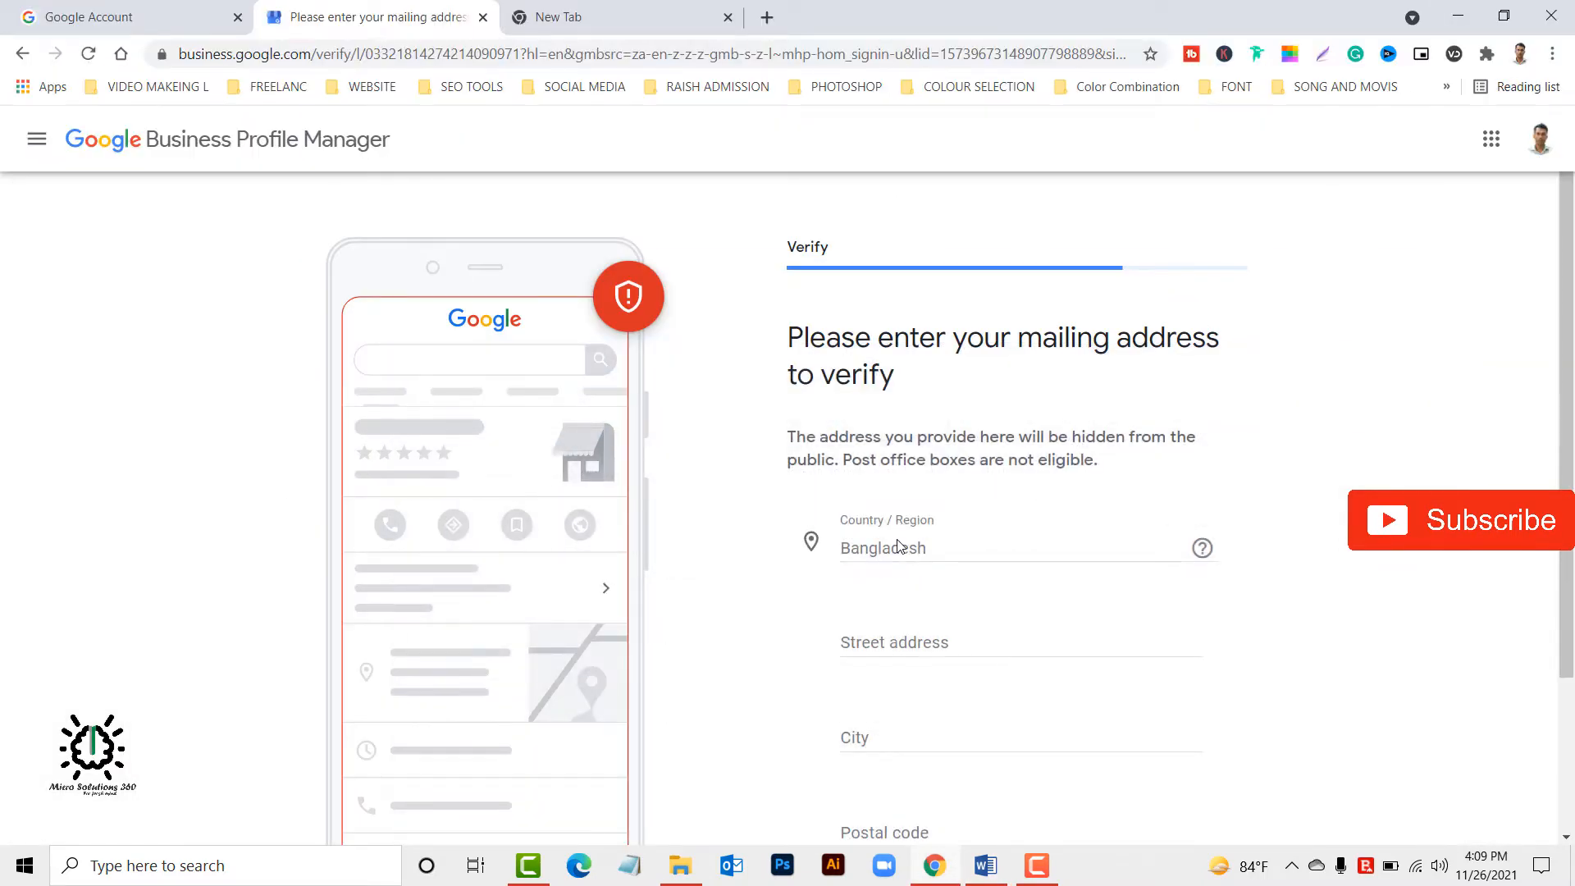
click(906, 640)
click(1120, 704)
Fill in the city and postal code from a saved address suggestion and submit the mailing address.
scroll(962, 719, down, 3)
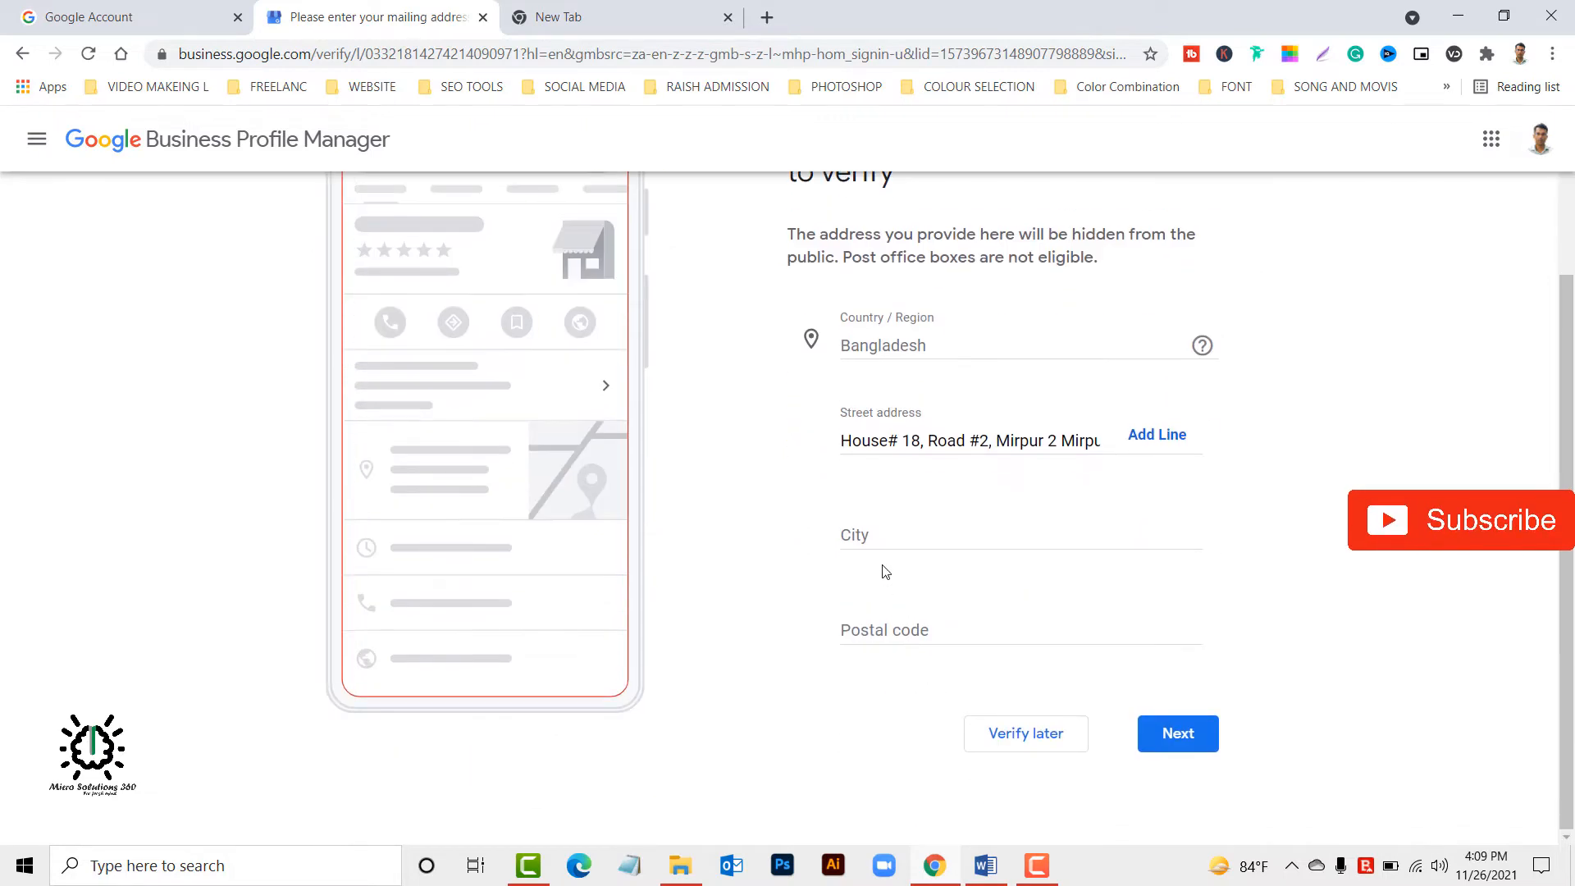
click(879, 532)
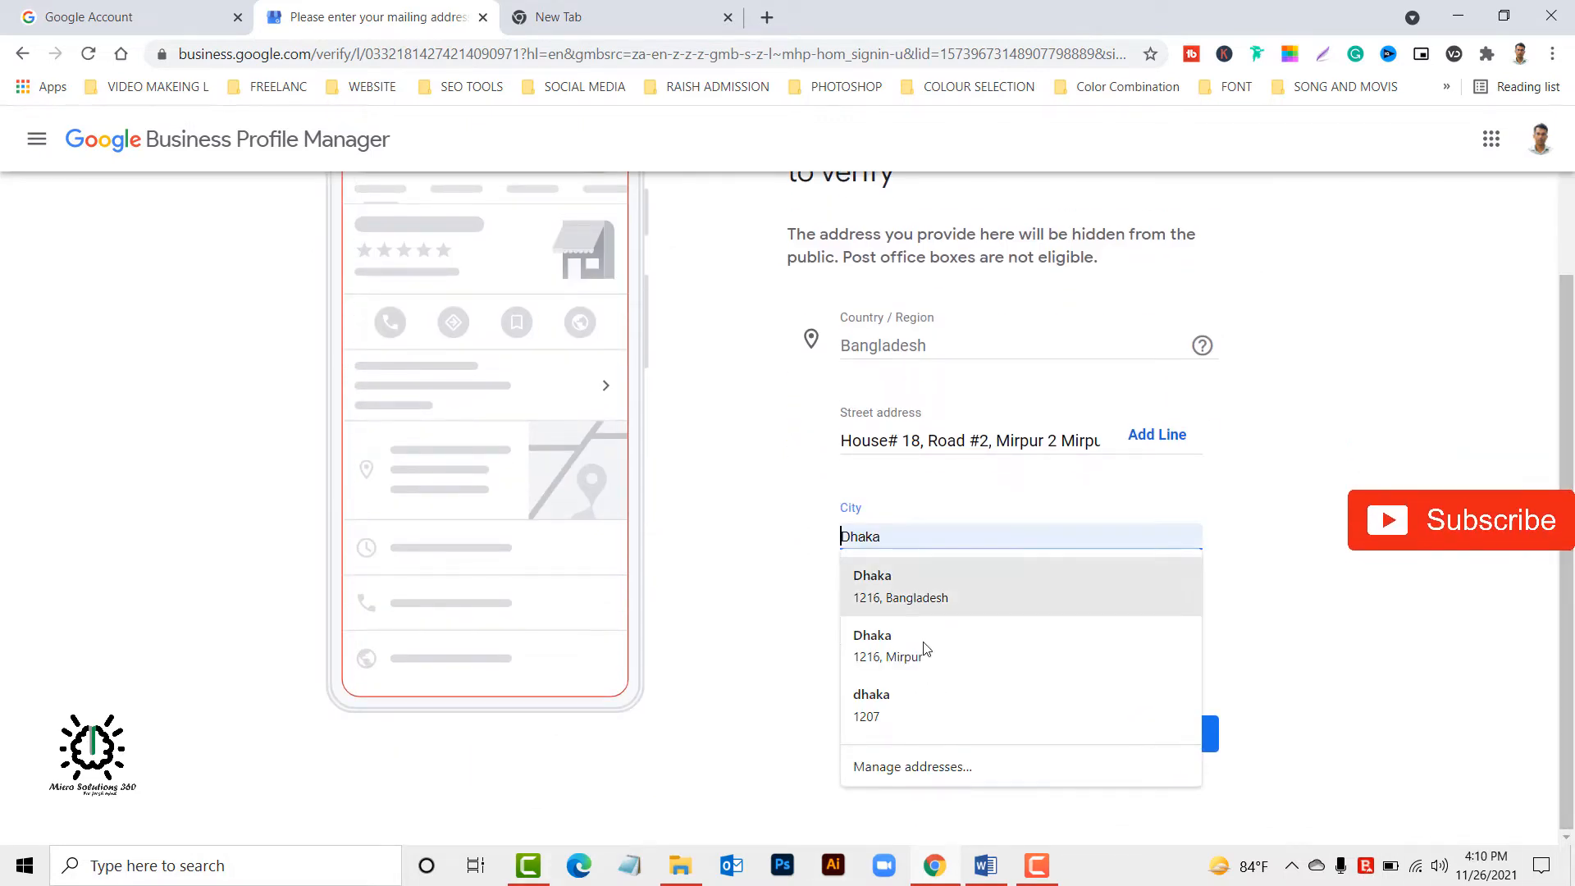
click(878, 597)
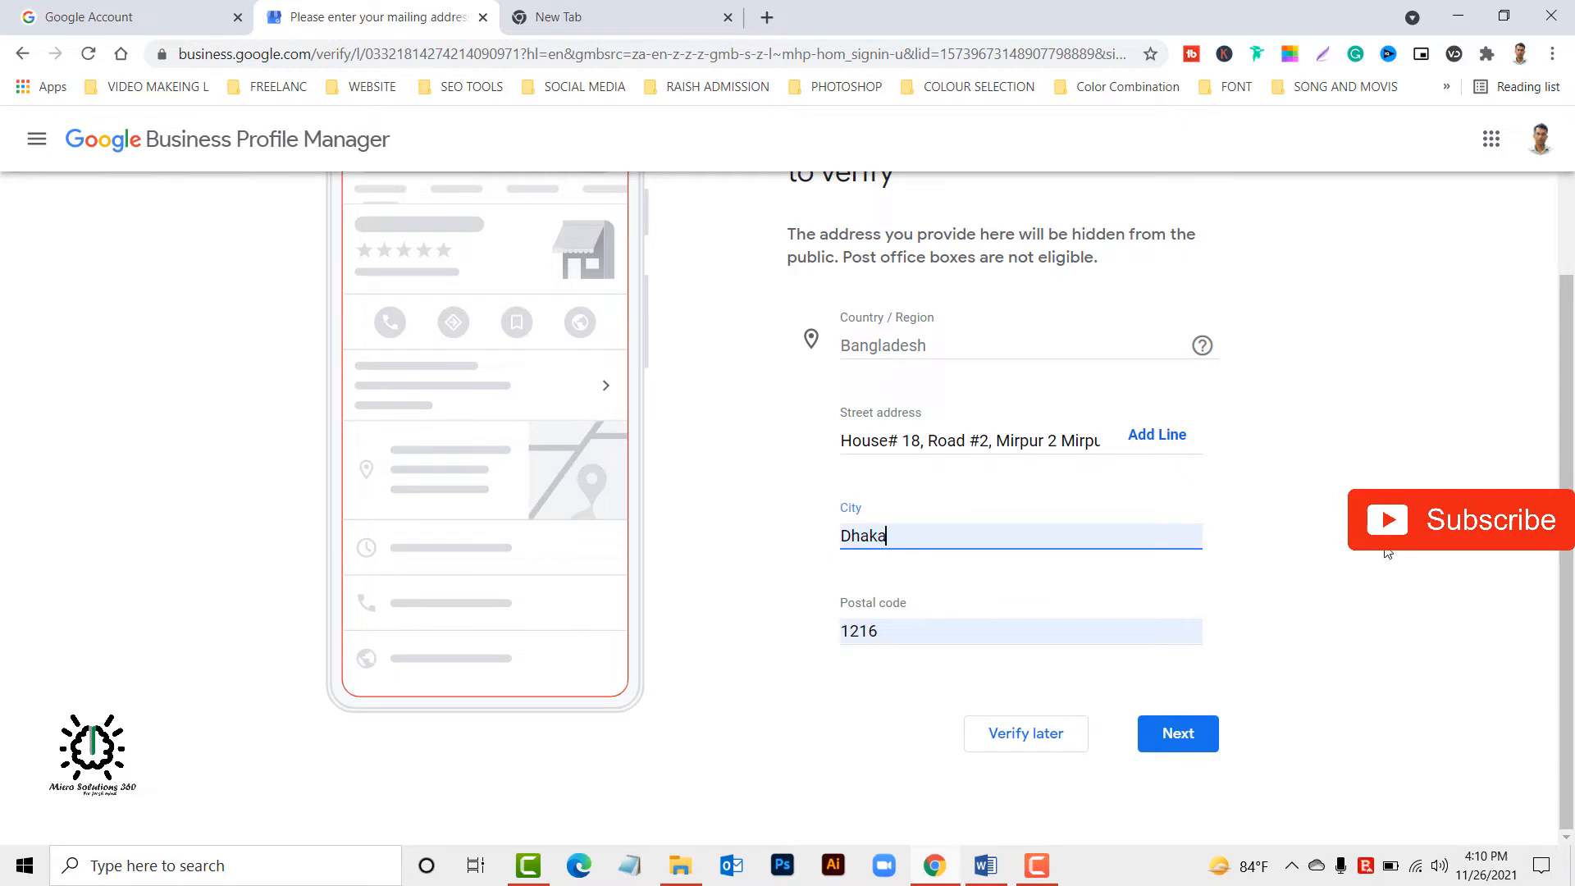
click(1166, 737)
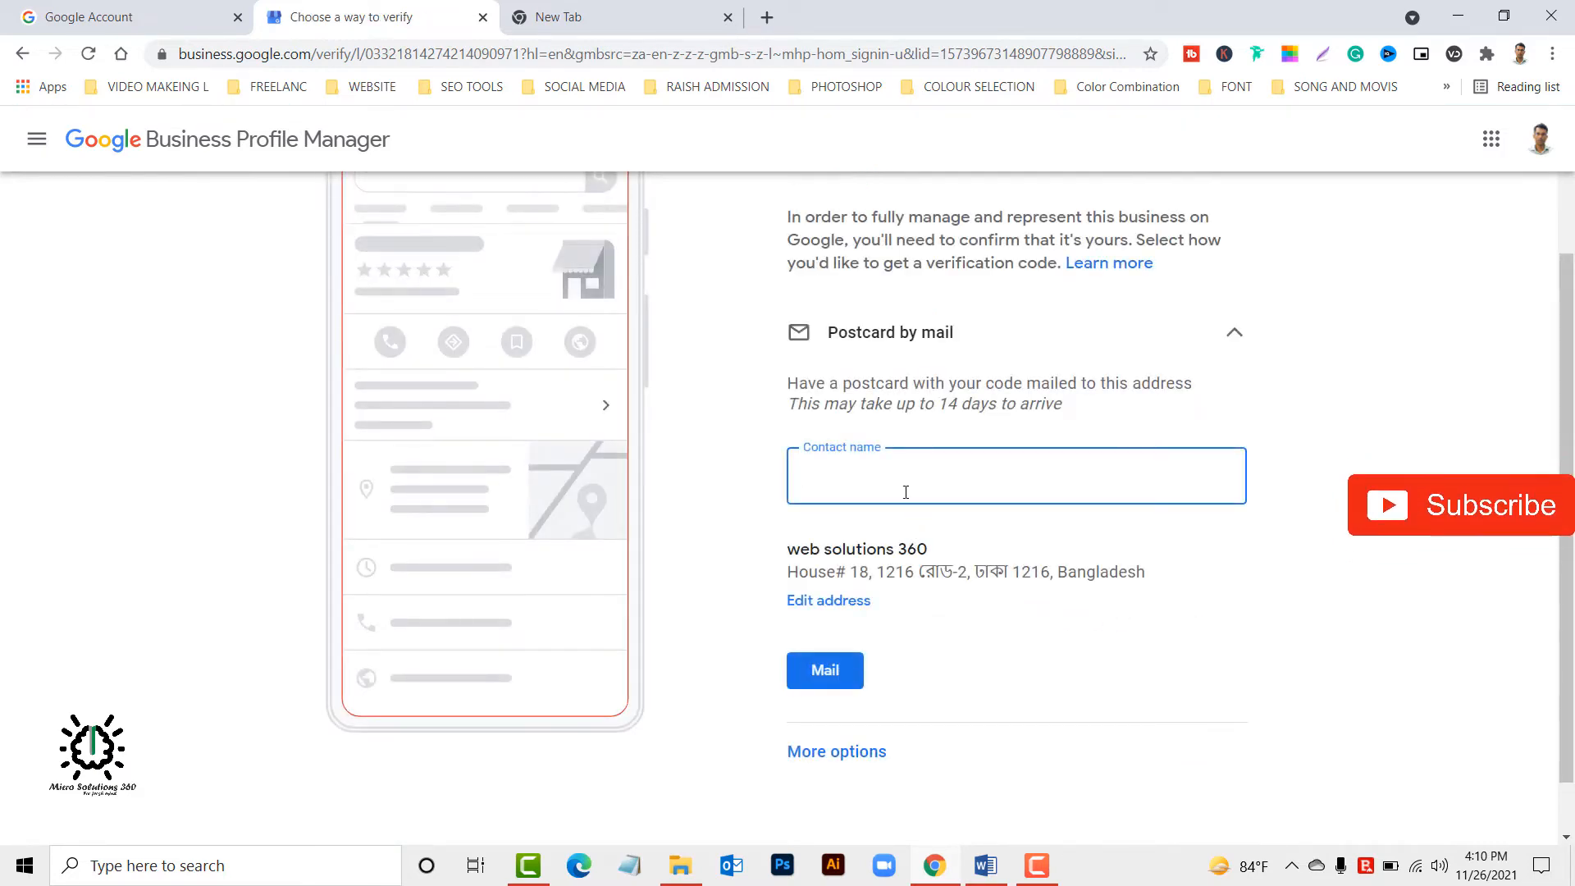
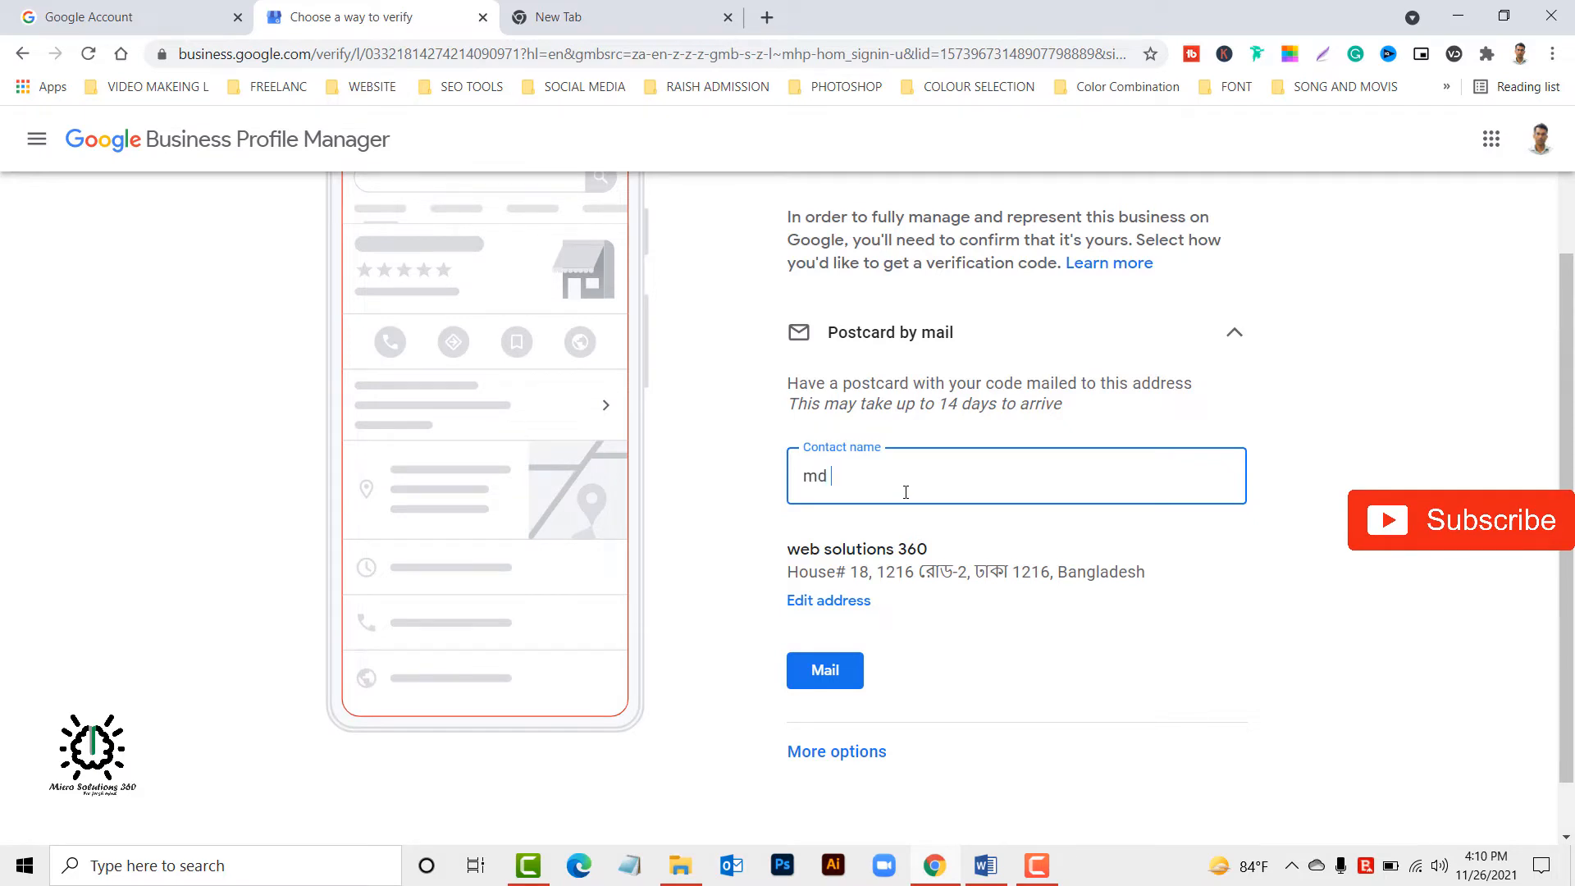
key(BackSpace)
key(BackSpace)
key(BackSpace)
key(BackSpace)
key(BackSpace)
key(BackSpace)
key(BackSpace)
key(BackSpace)
key(BackSpace)
key(BackSpace)
key(BackSpace)
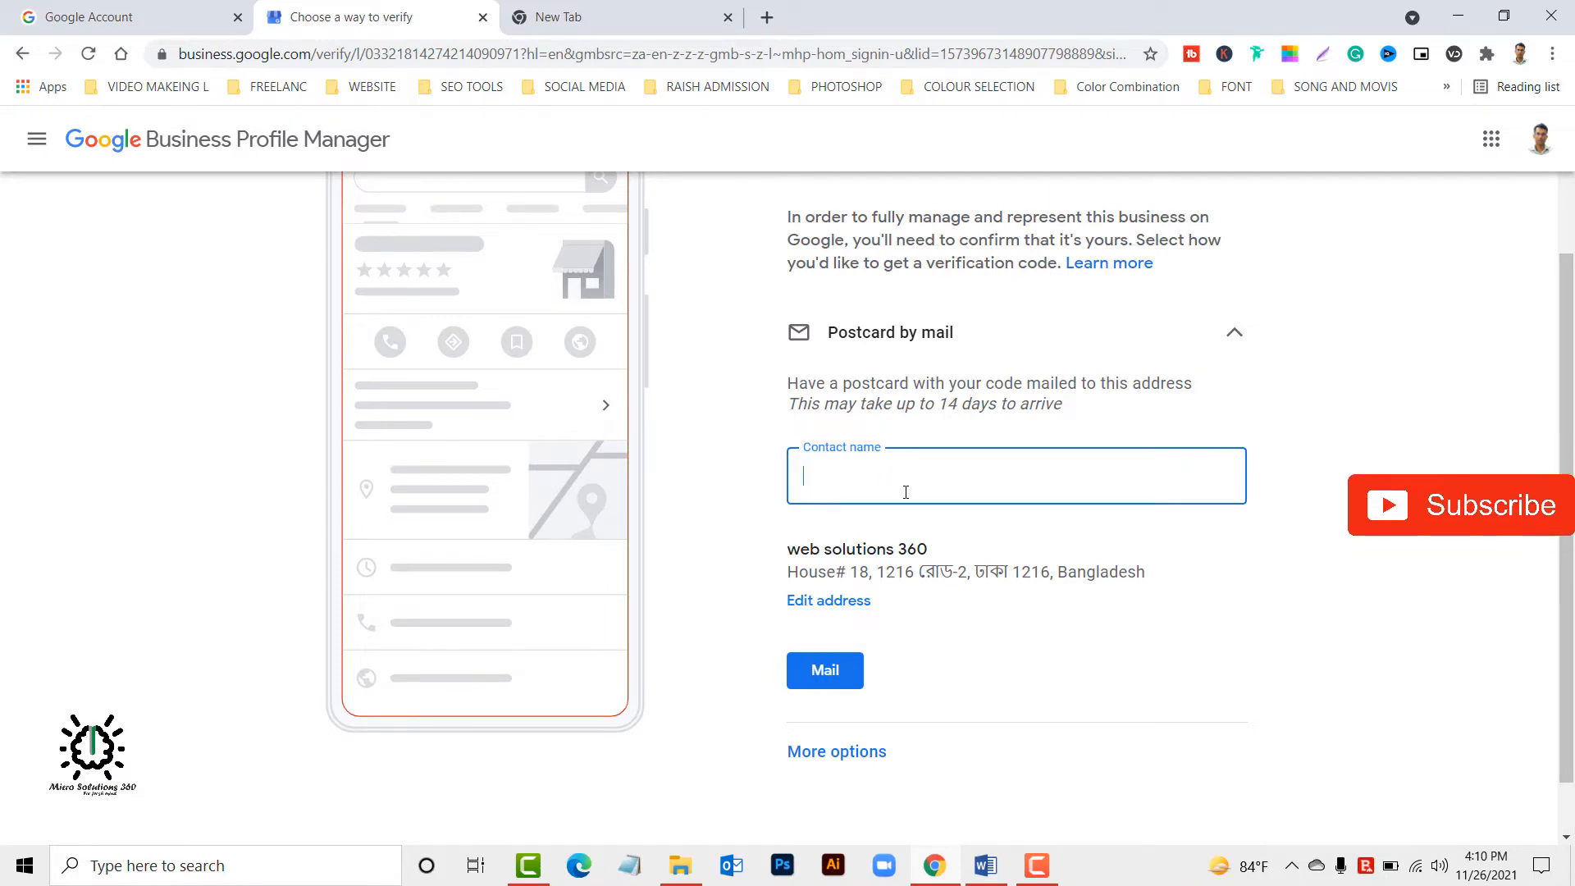
Enter the contact's full name, request the verification postcard by mail and continue with the profile.
scroll(858, 604, up, 2)
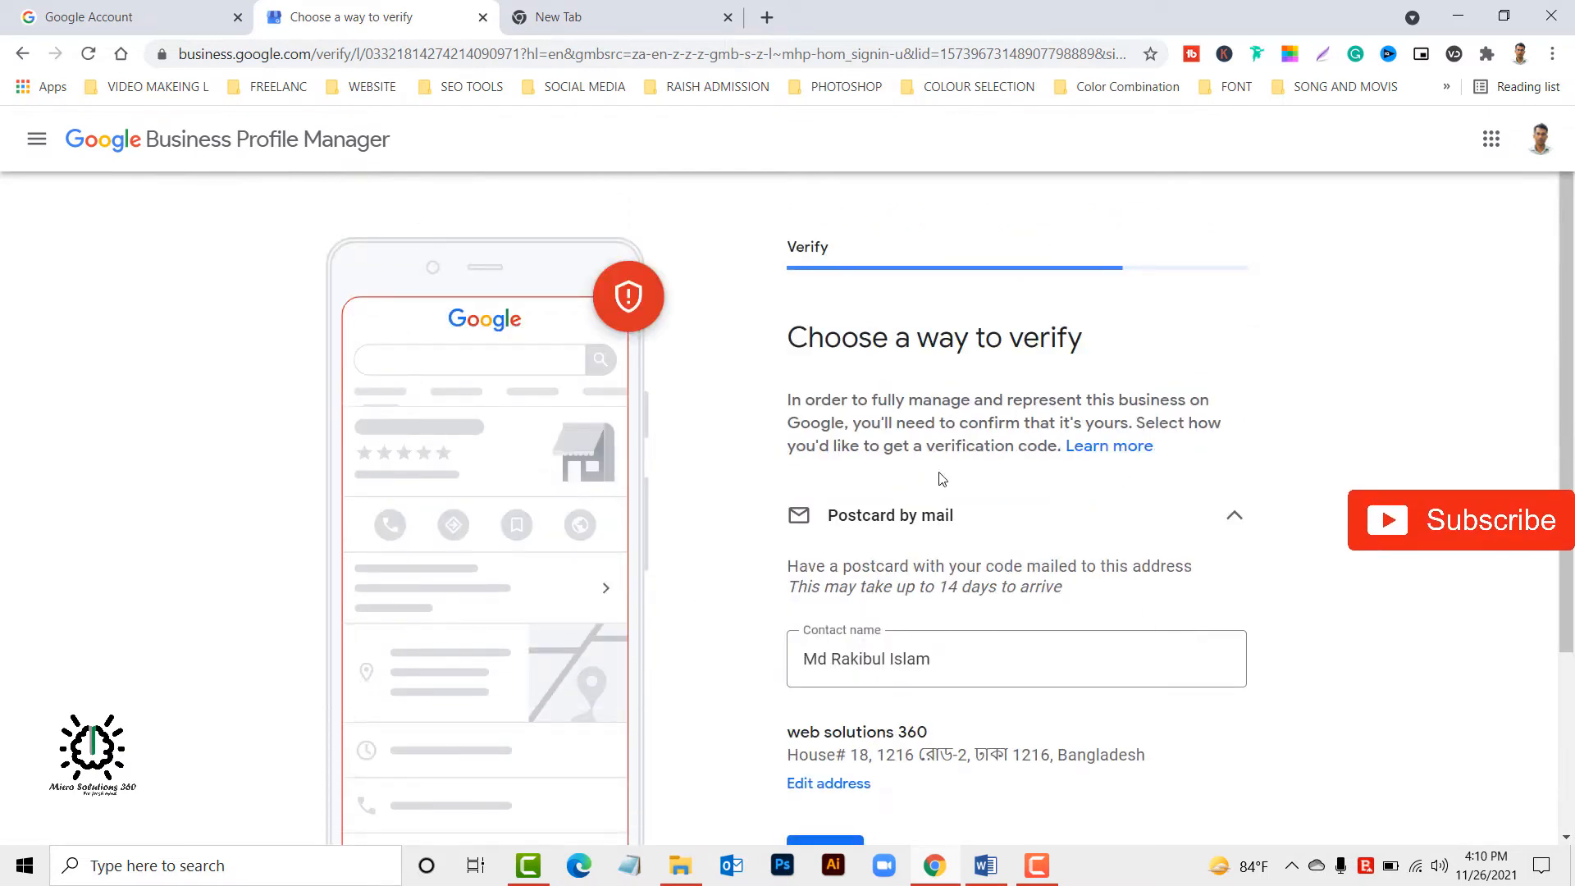
scroll(991, 534, down, 2)
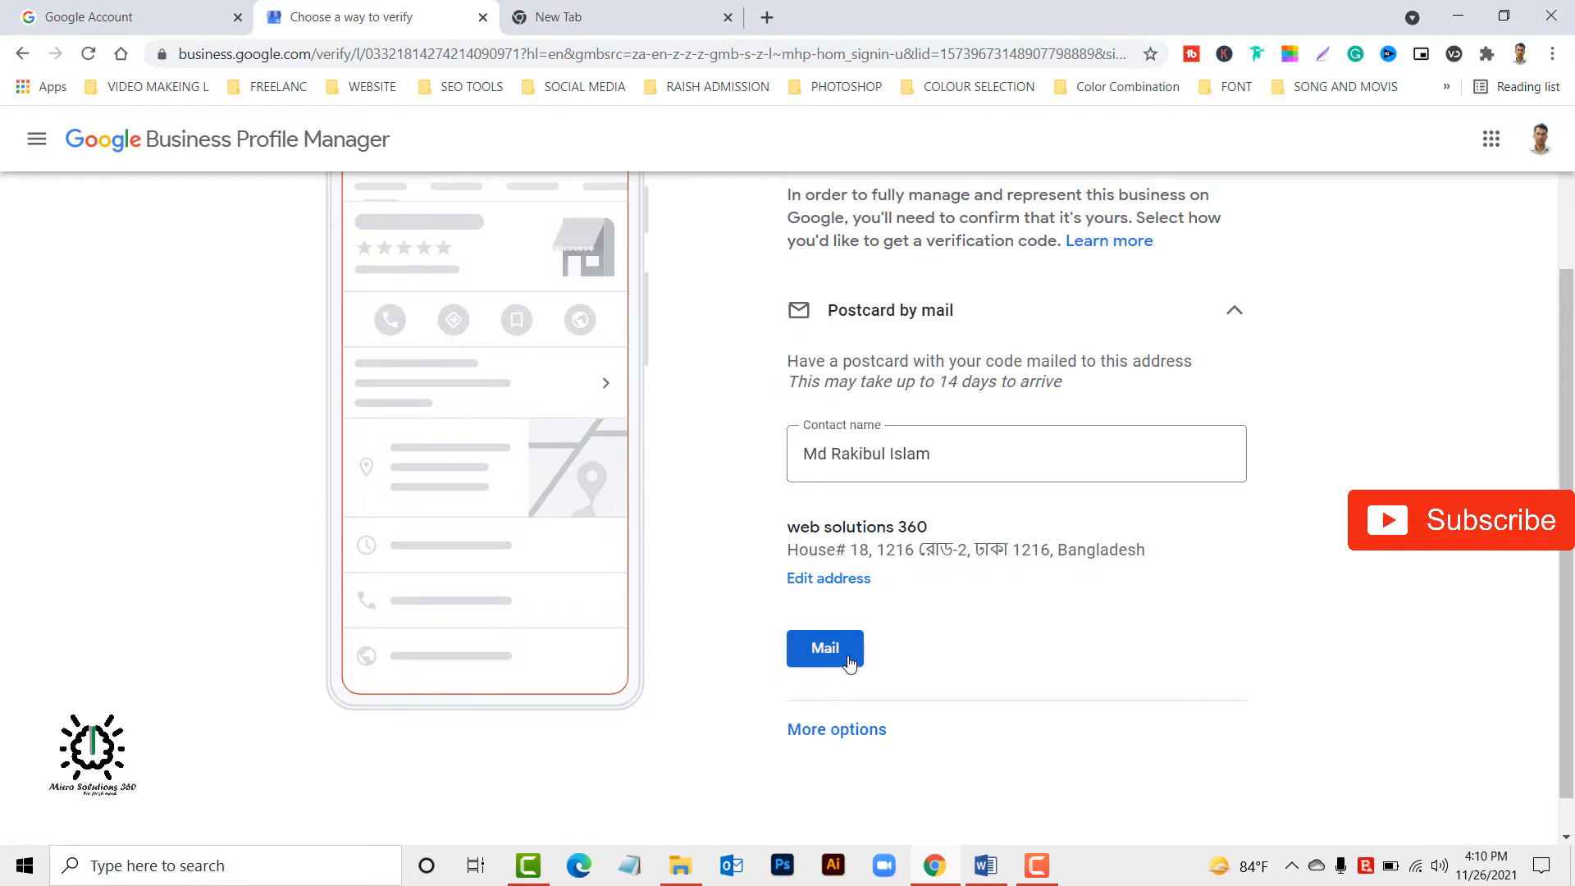
scroll(852, 722, down, 1)
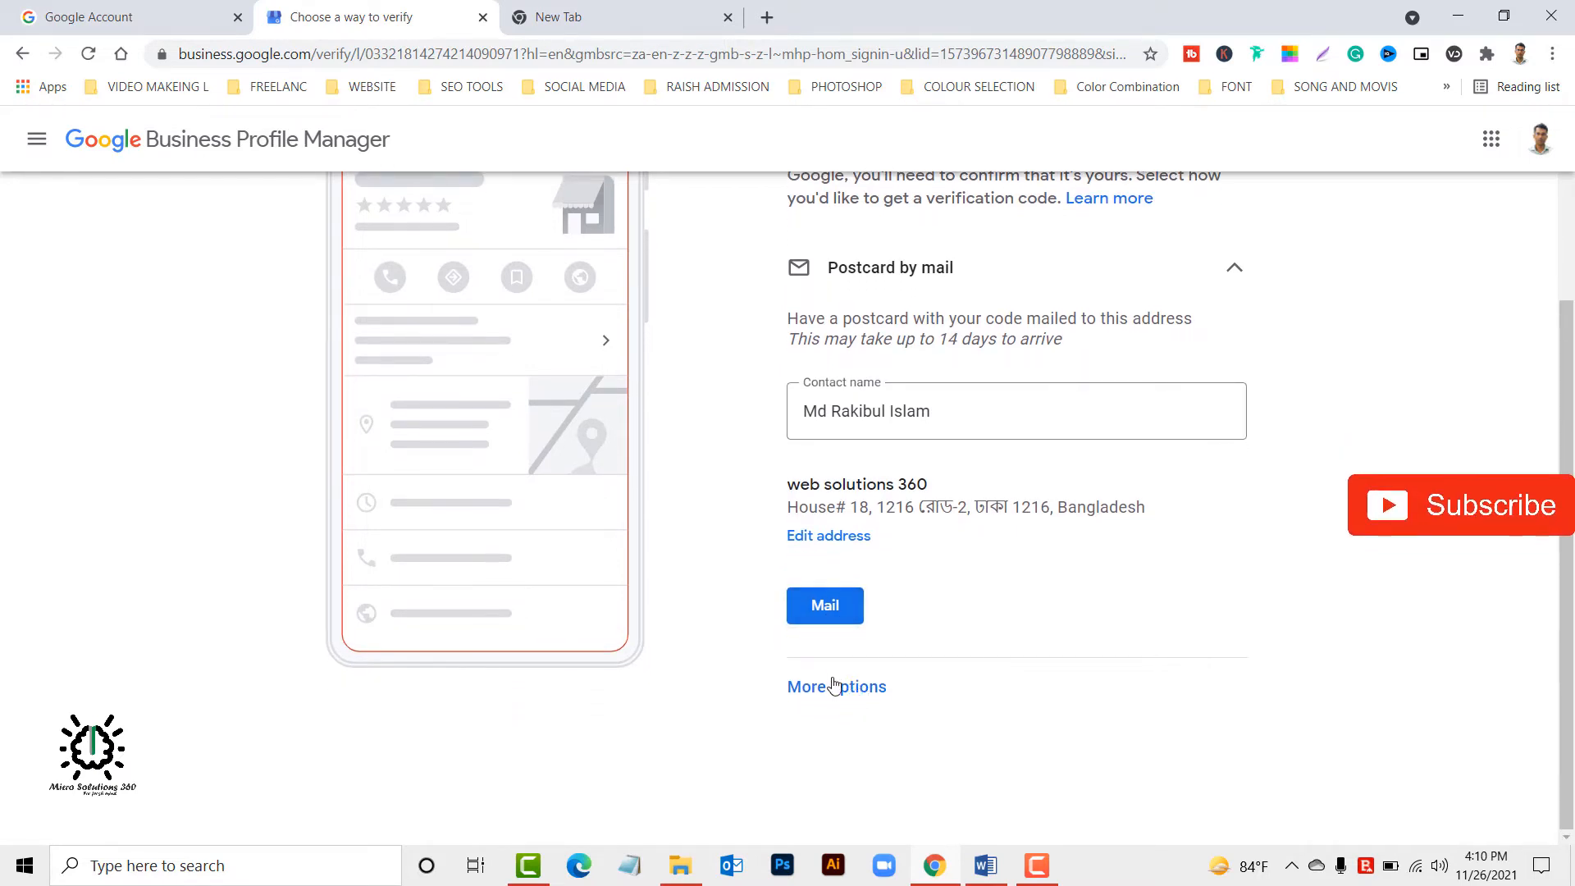
click(826, 610)
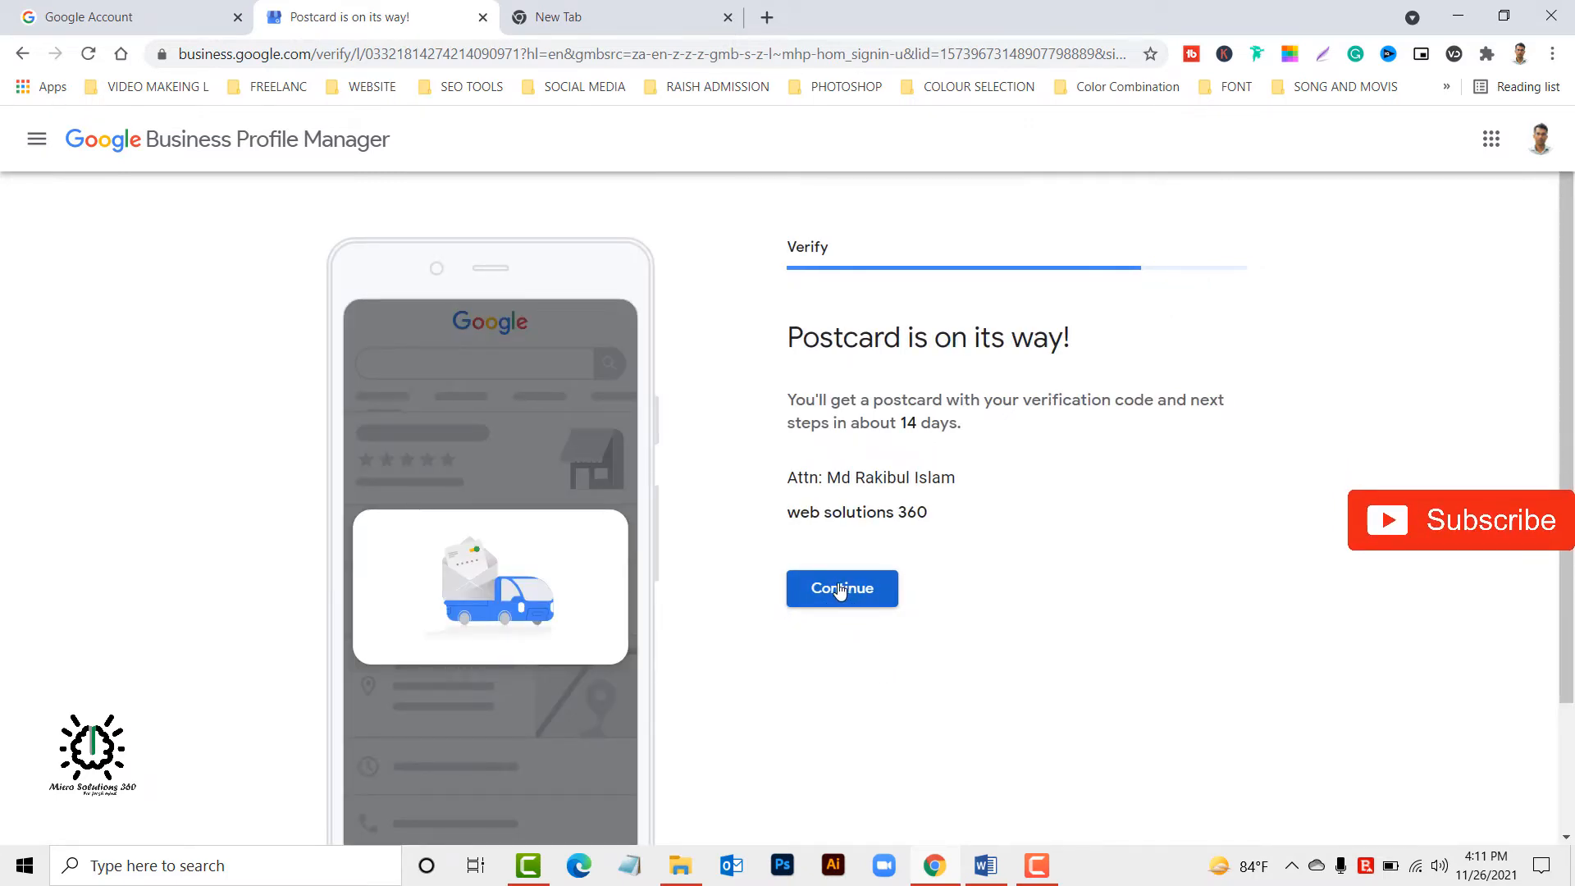
click(839, 589)
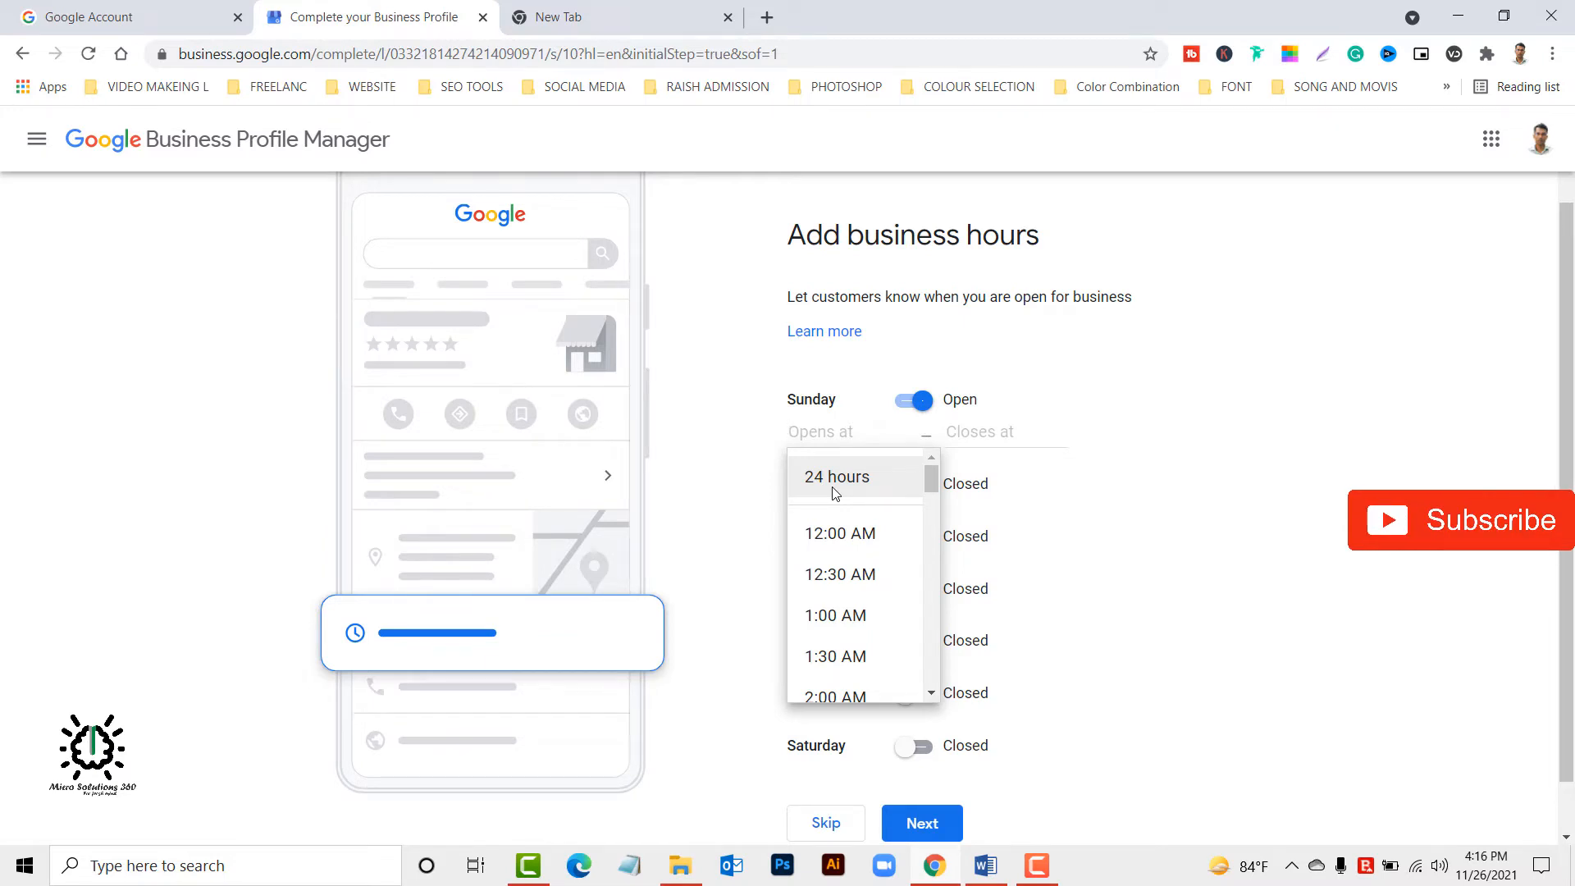
Set Sunday's business hours to open at 8:00 AM and close at 9:30 PM.
scroll(836, 552, down, 1)
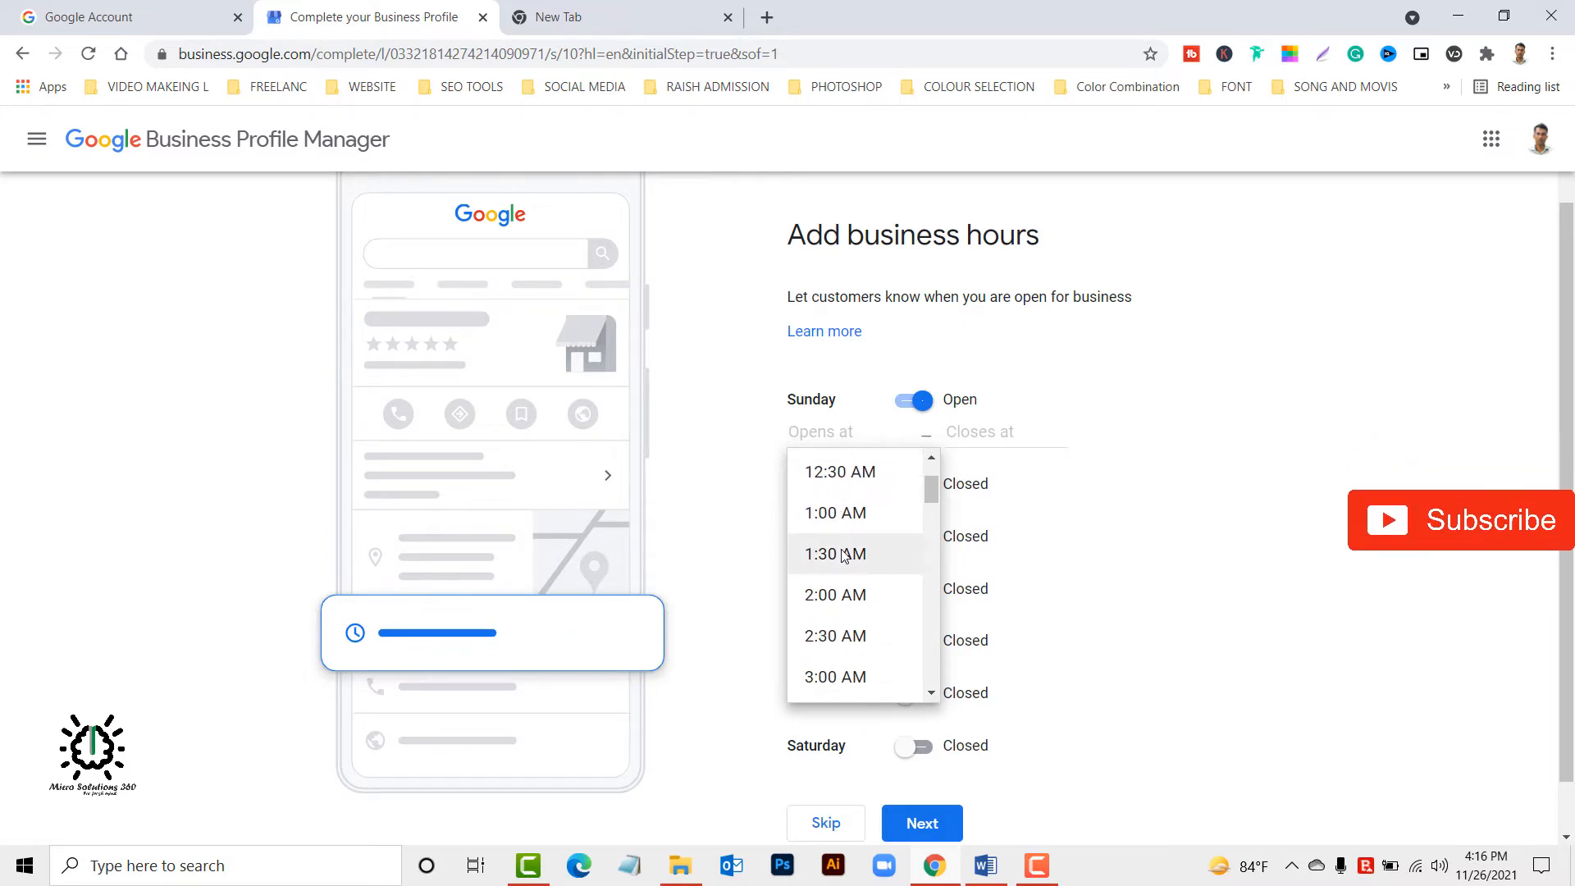
scroll(845, 557, down, 5)
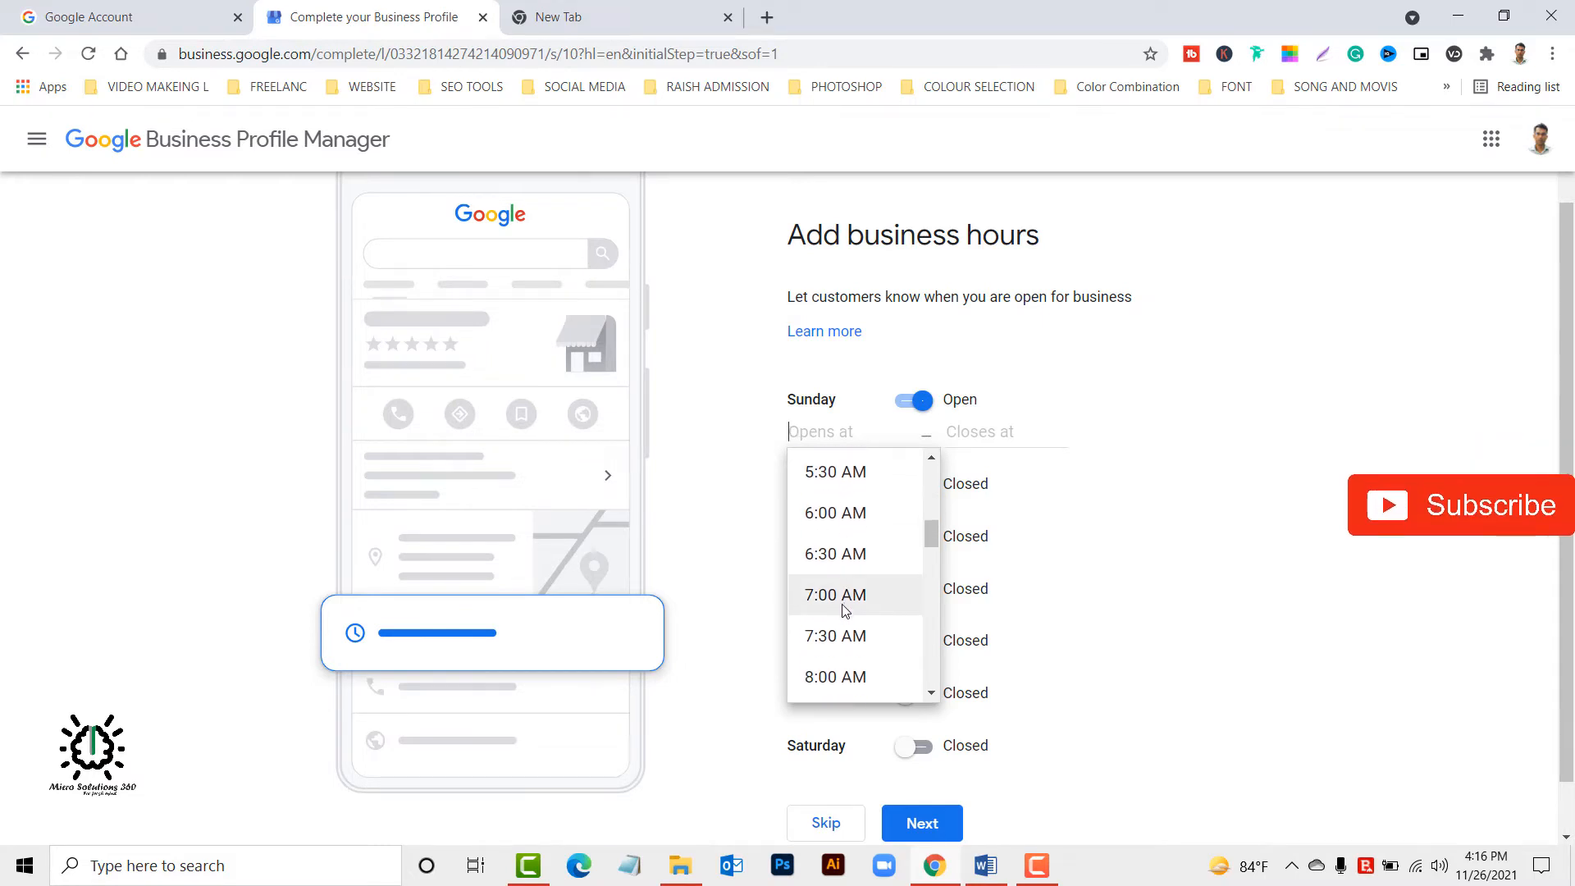
click(837, 677)
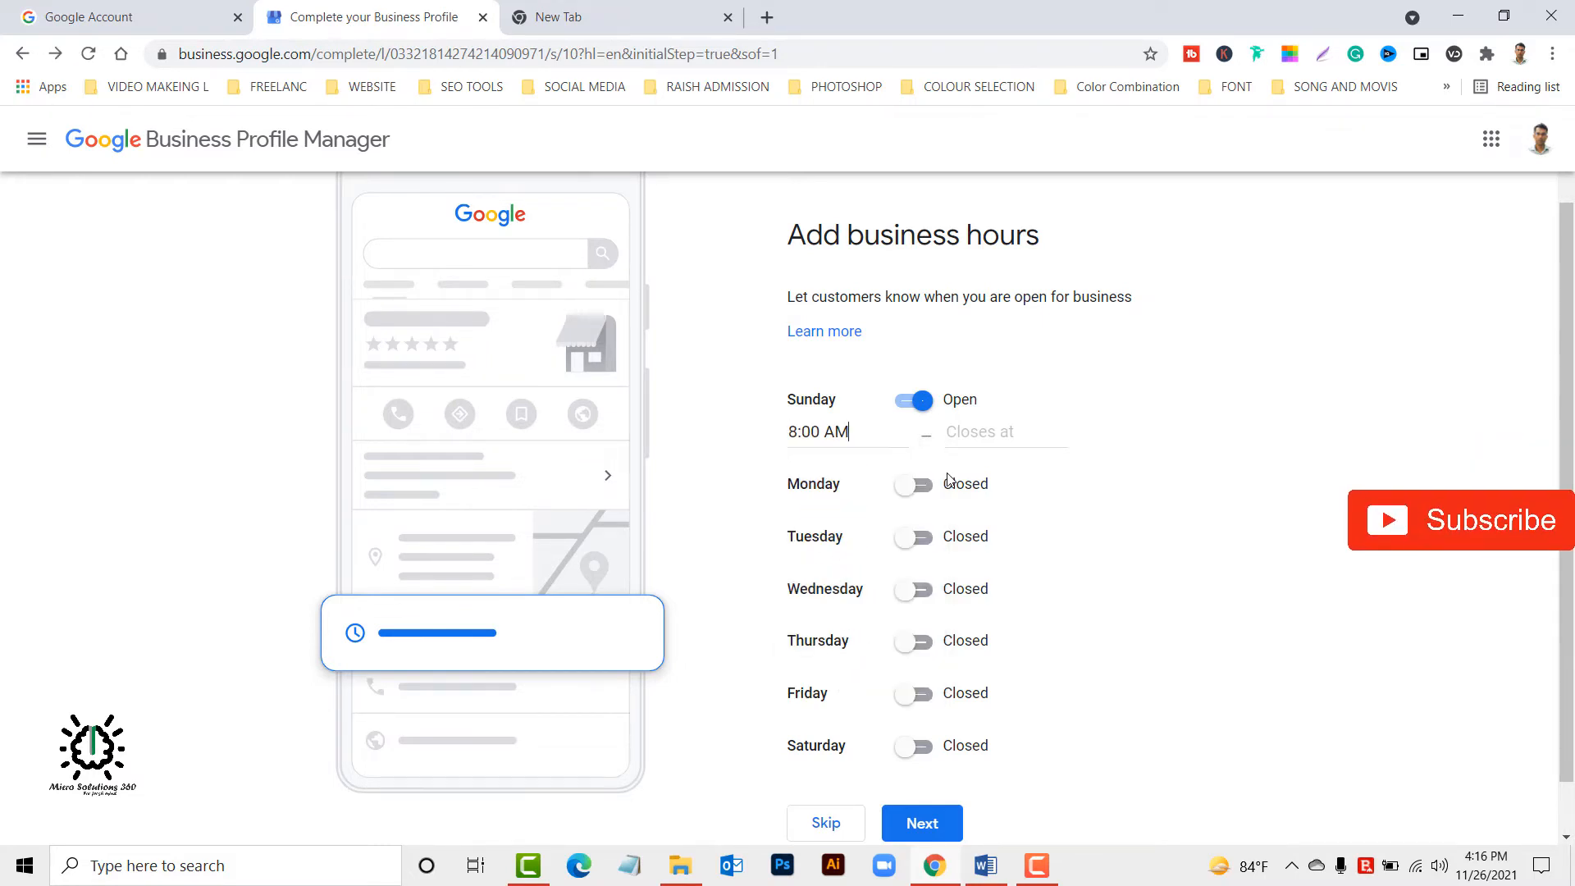
click(1001, 428)
scroll(1009, 638, down, 3)
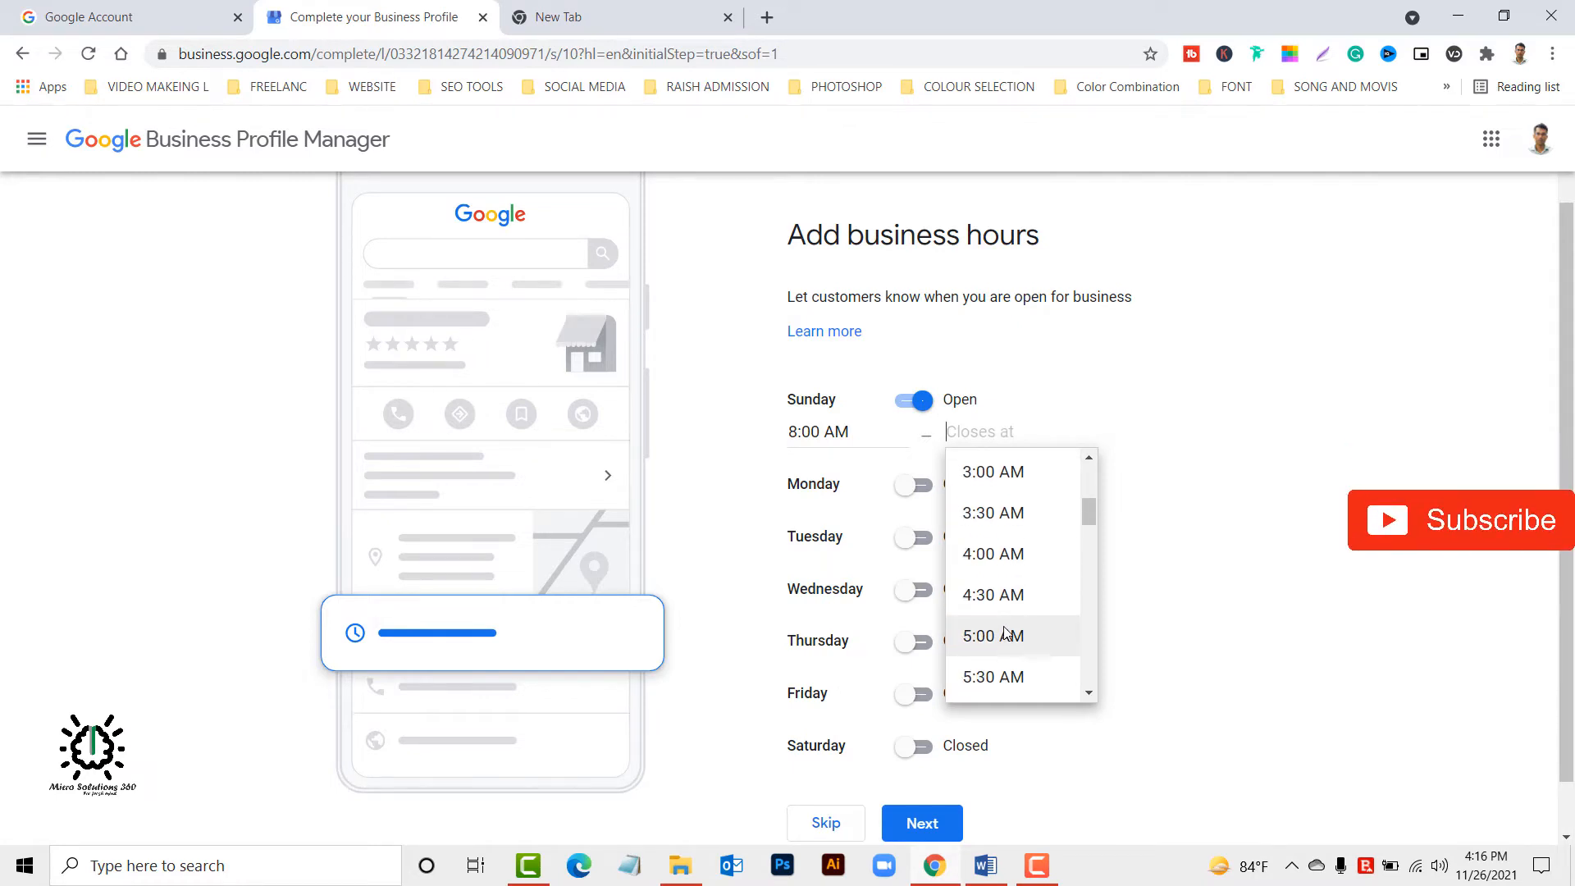
scroll(1007, 632, down, 4)
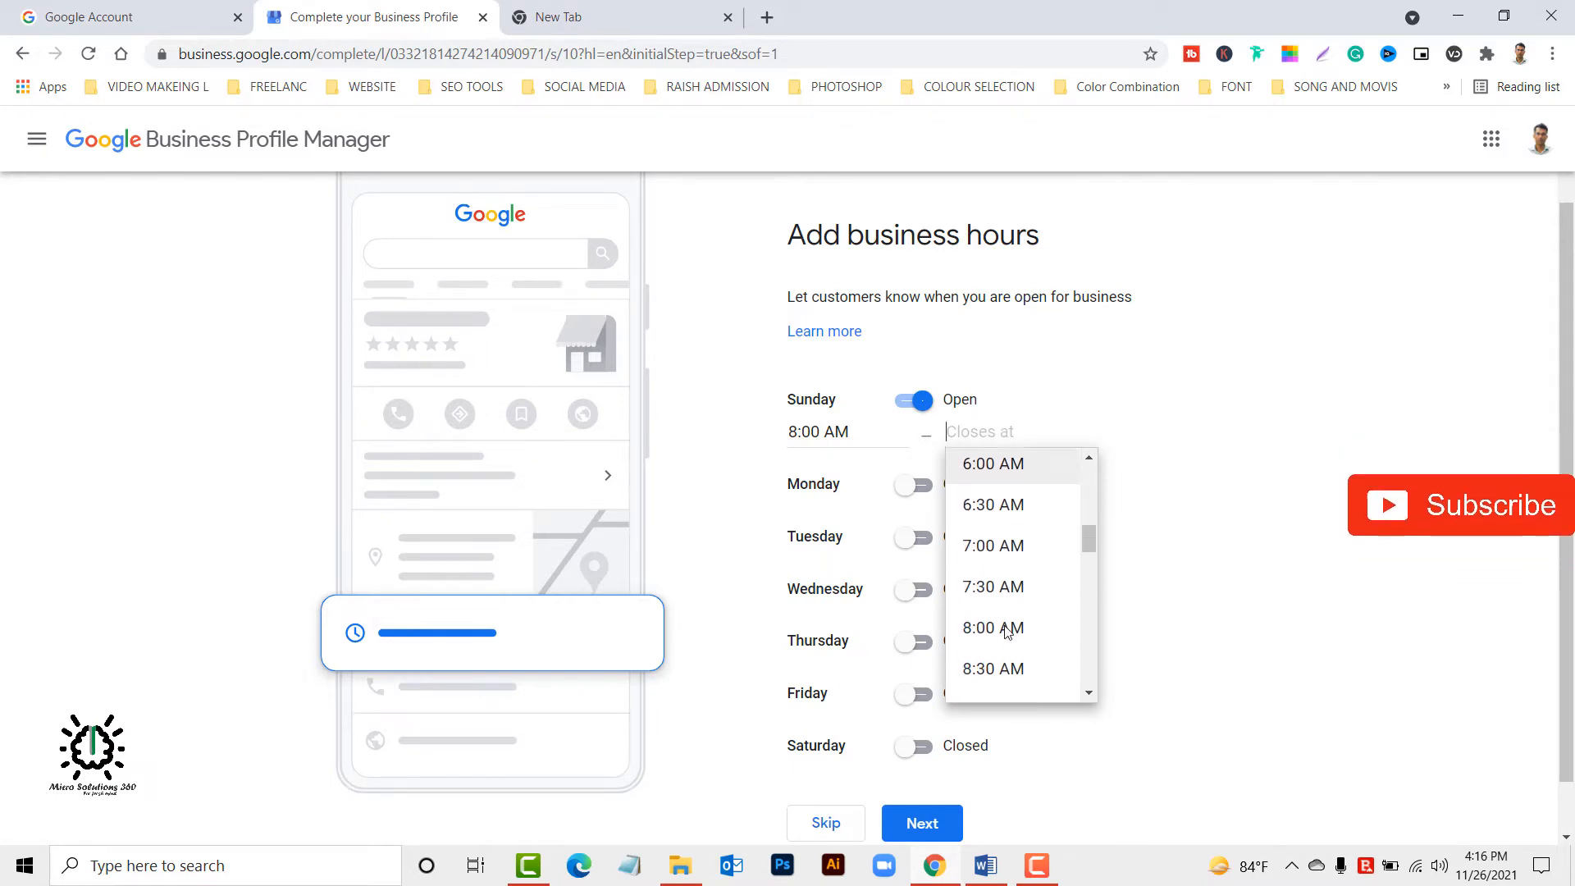
scroll(1009, 630, down, 2)
scroll(1018, 654, down, 4)
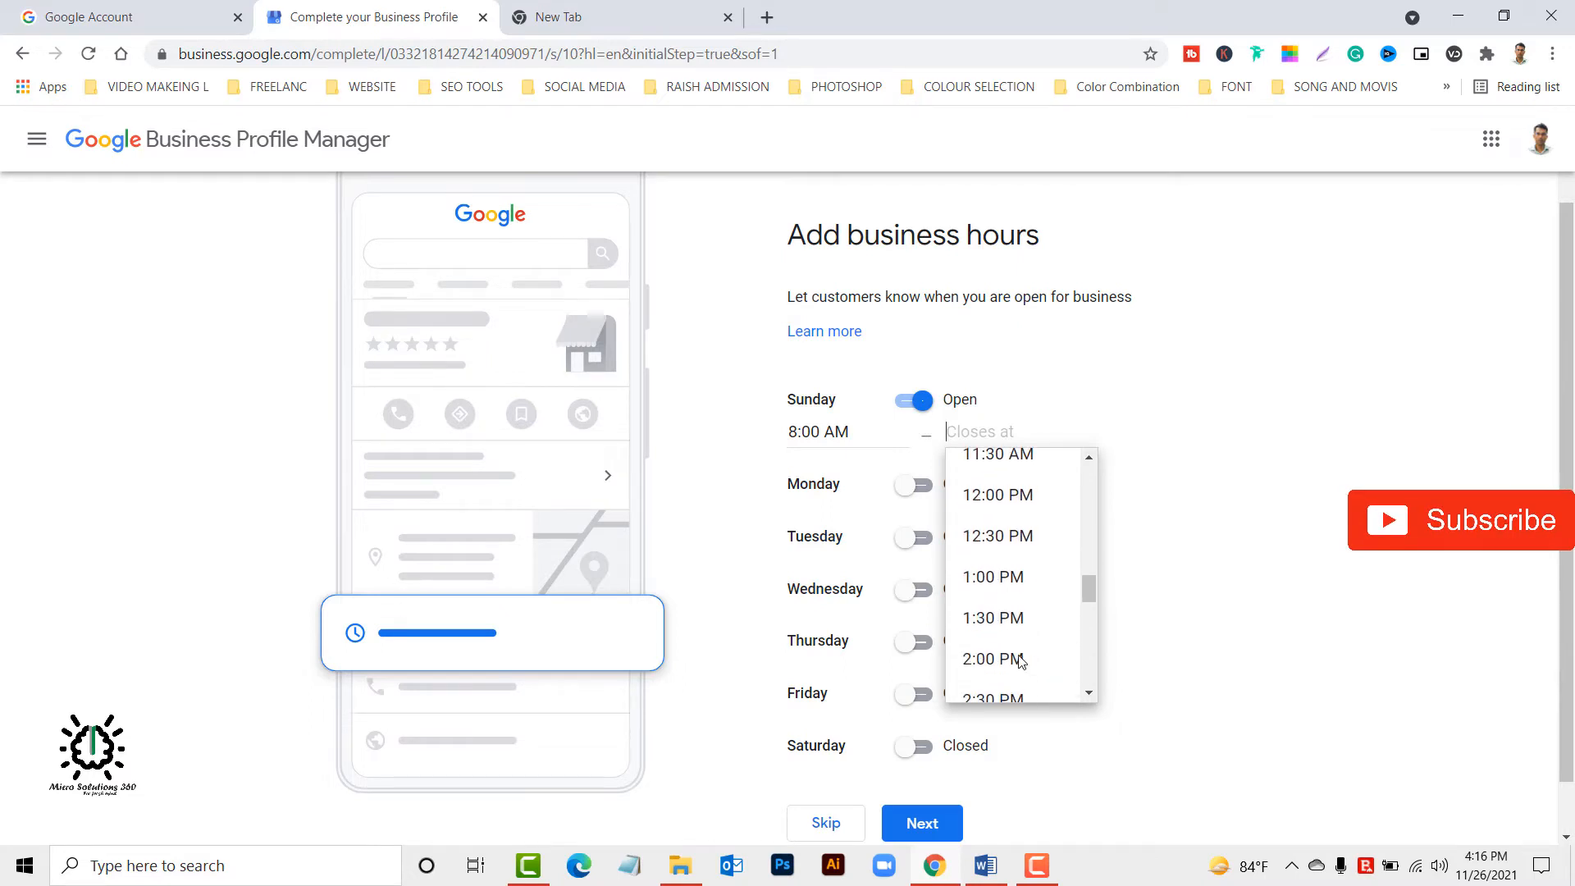
scroll(1017, 648, down, 7)
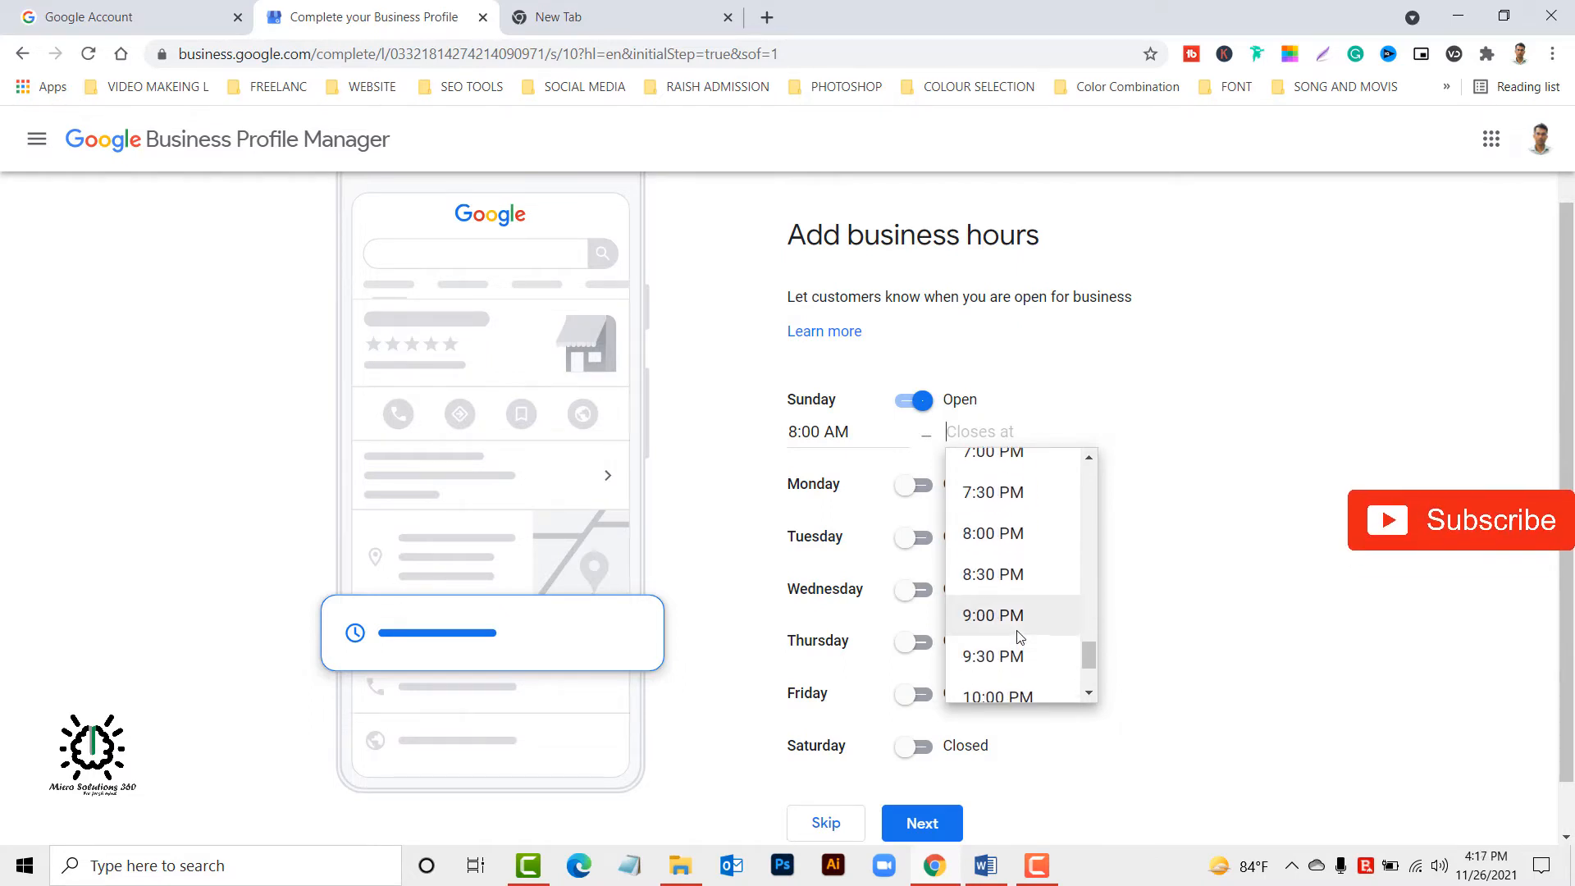
click(1020, 656)
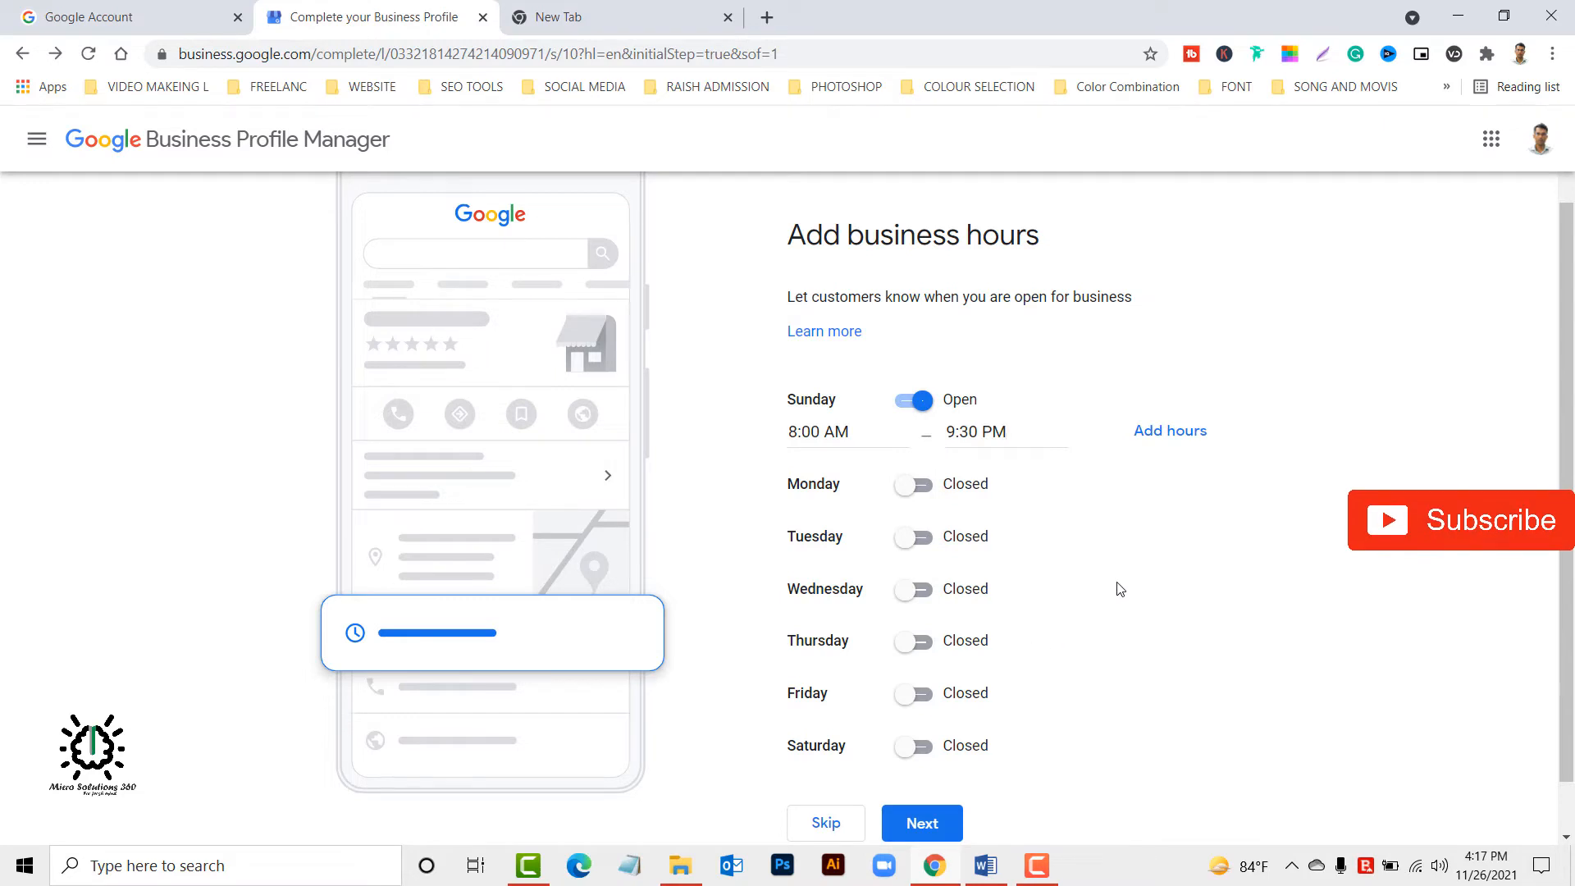
Mark Monday and Tuesday as open and set Monday's business hours to 24 hours.
click(915, 484)
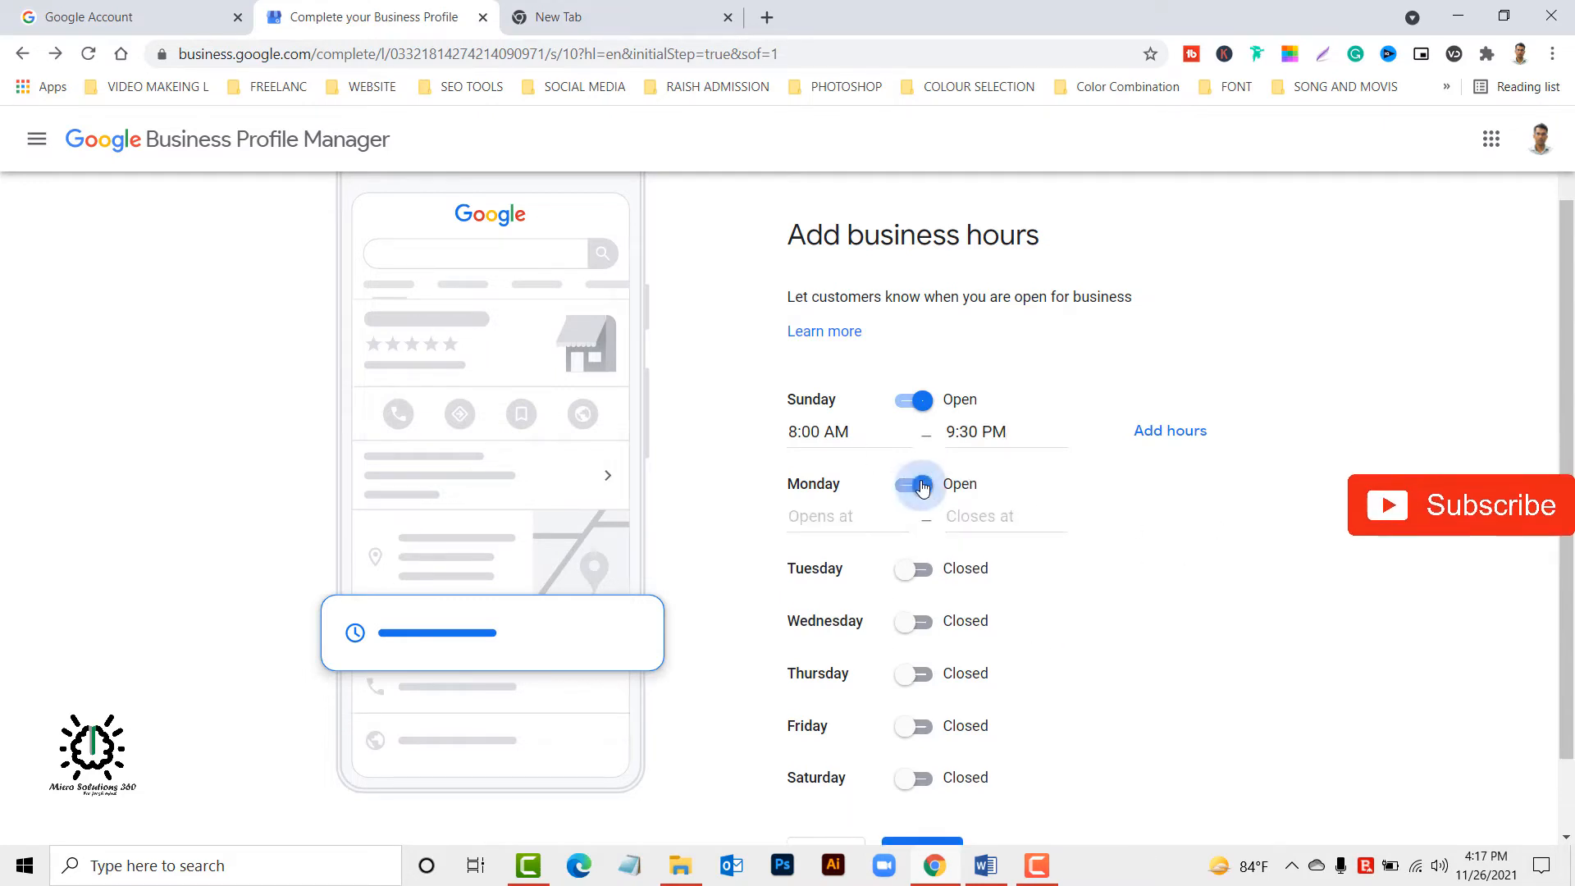
click(908, 570)
click(845, 518)
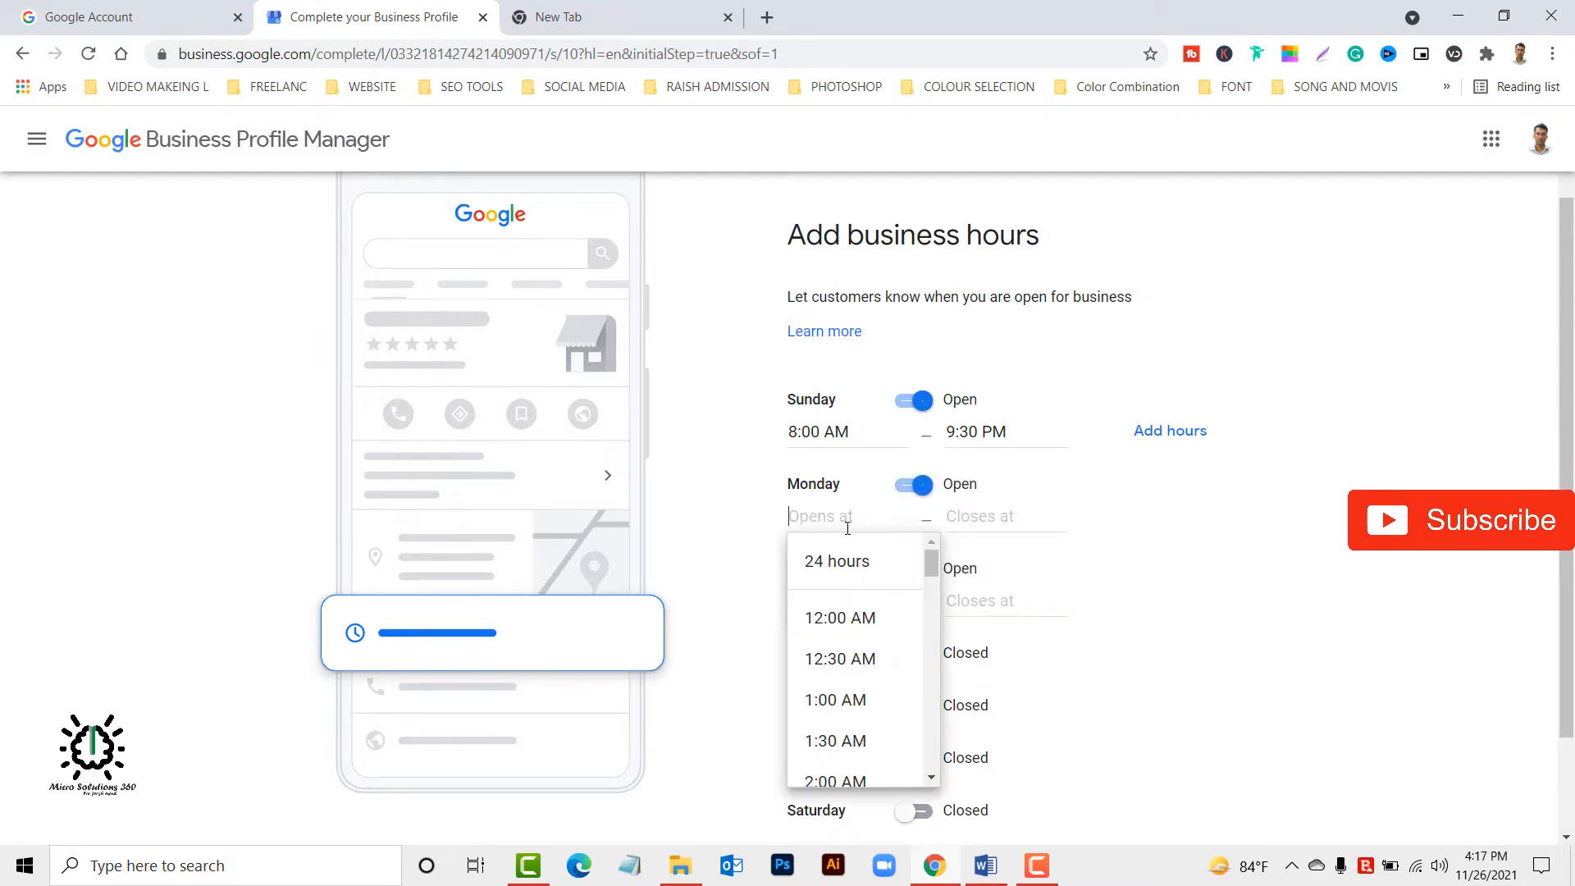
click(1126, 522)
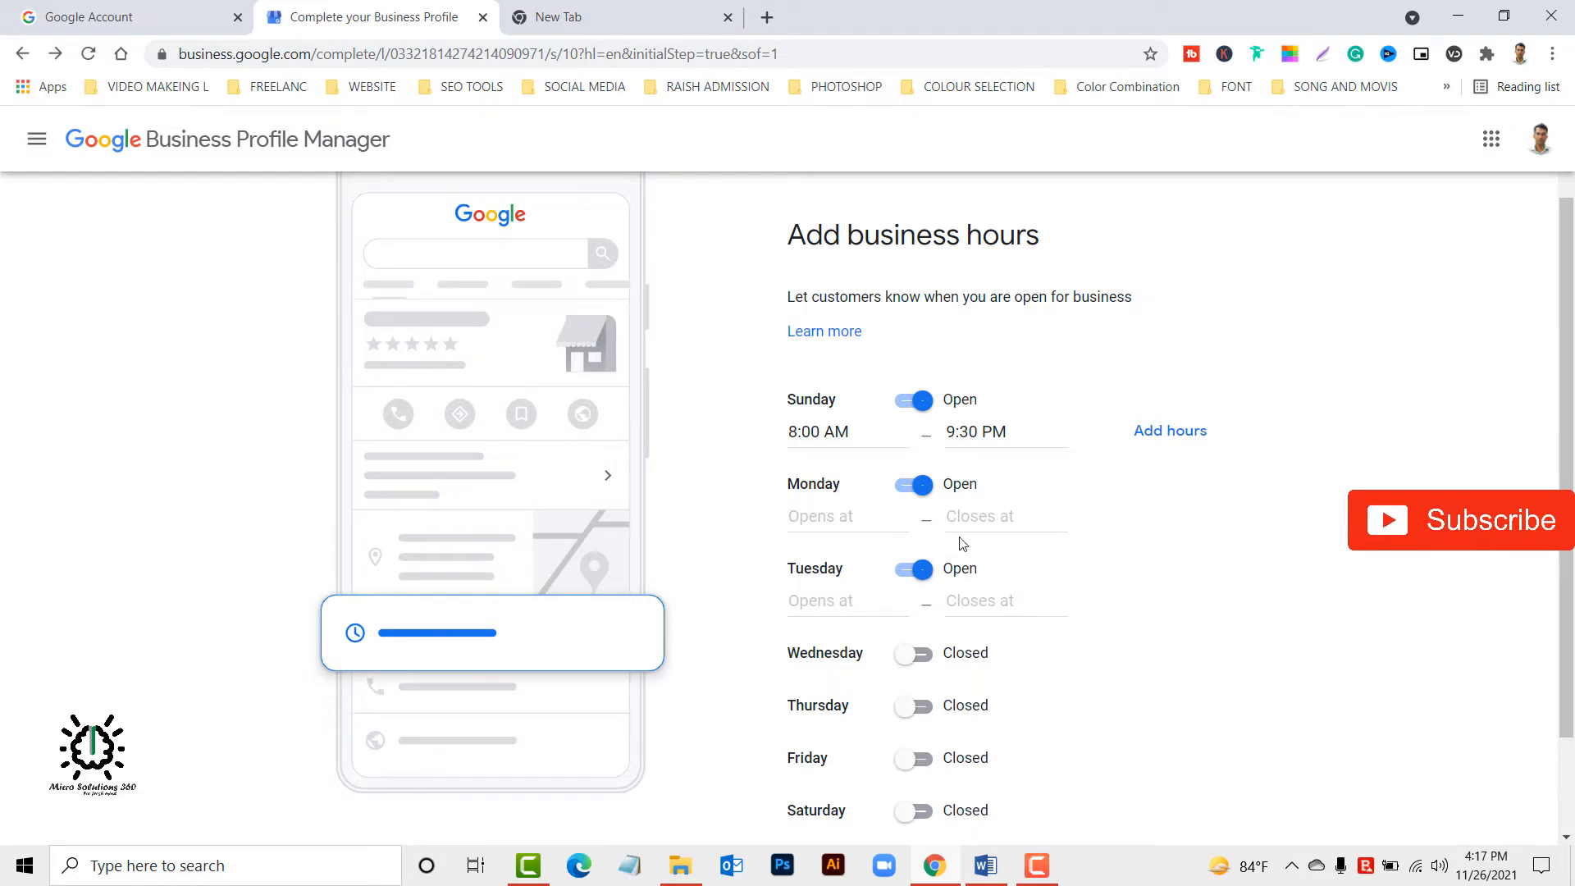
click(878, 515)
click(876, 566)
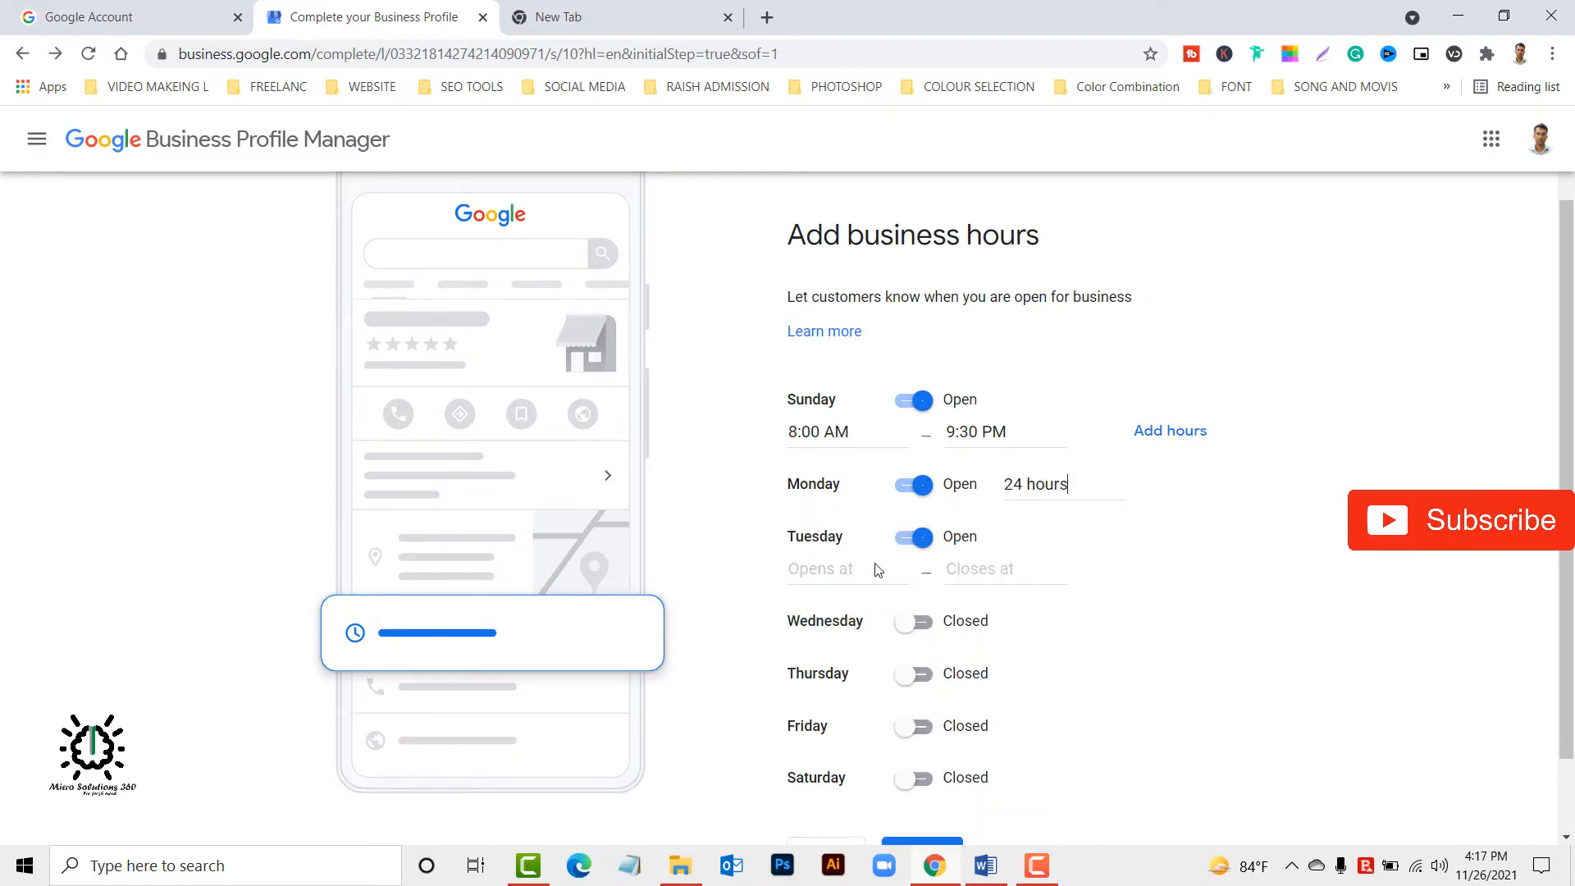
Set the business hours for Tuesday, Wednesday and Thursday to open 24 hours.
click(847, 569)
click(875, 612)
scroll(875, 608, down, 1)
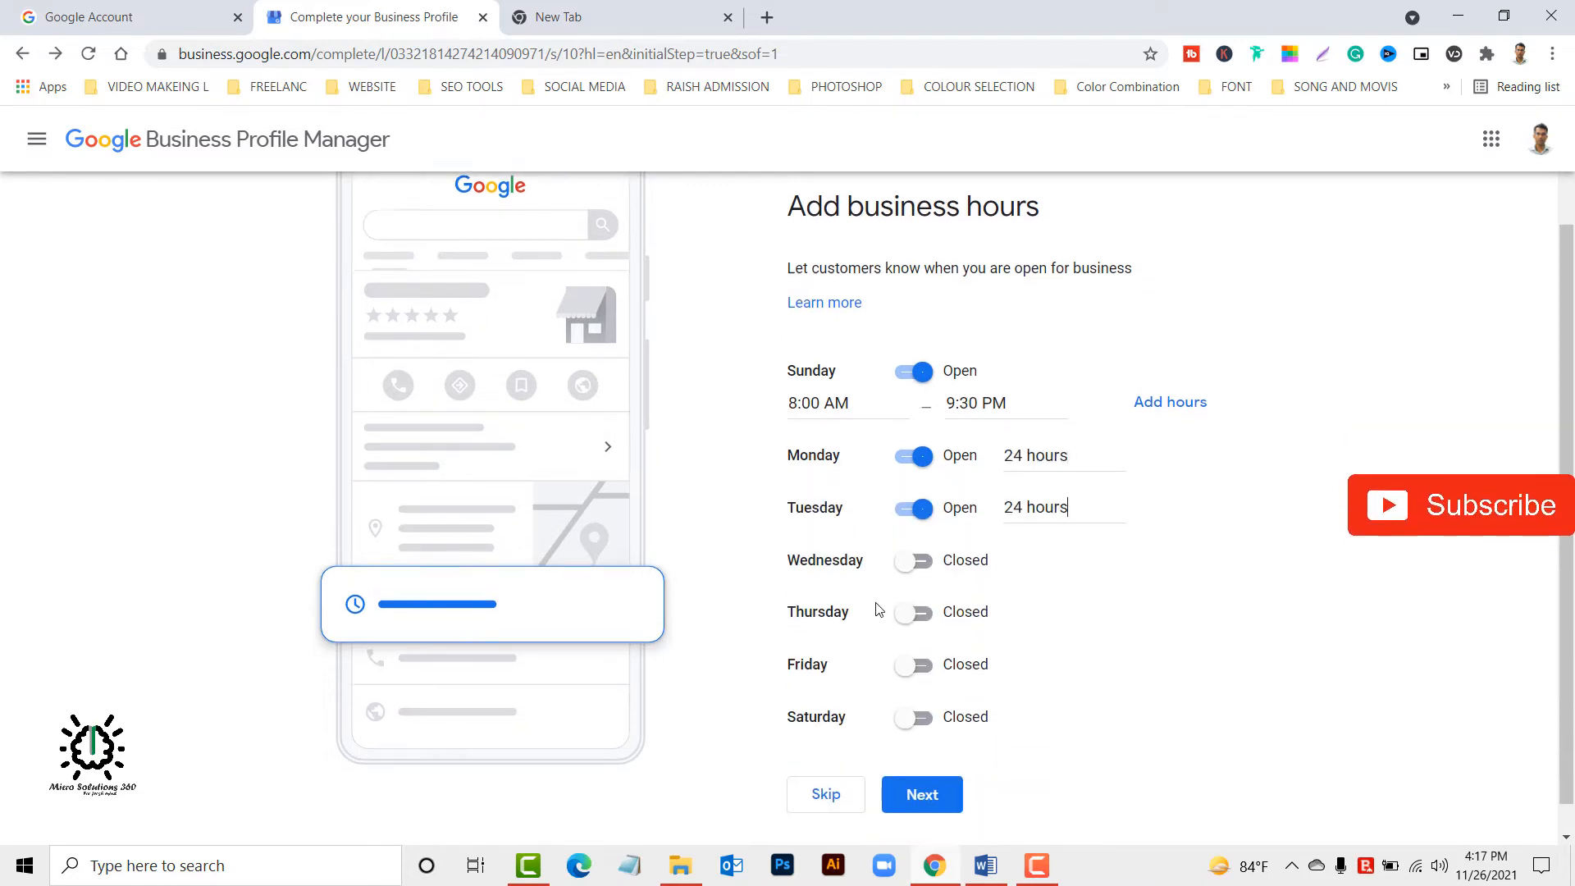
click(917, 529)
click(854, 552)
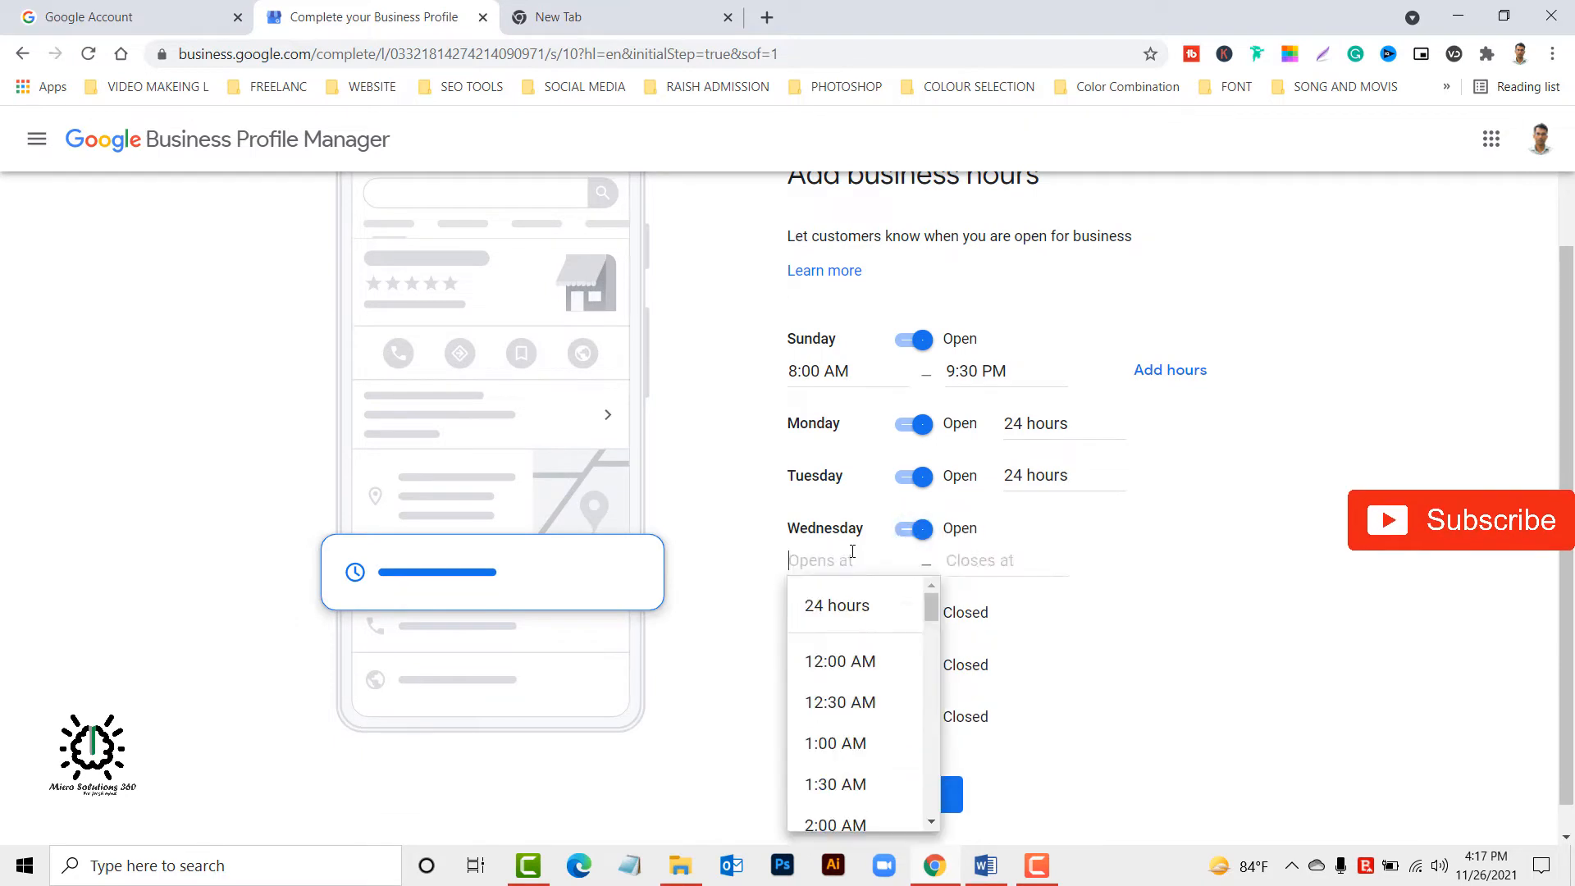
click(862, 607)
click(910, 584)
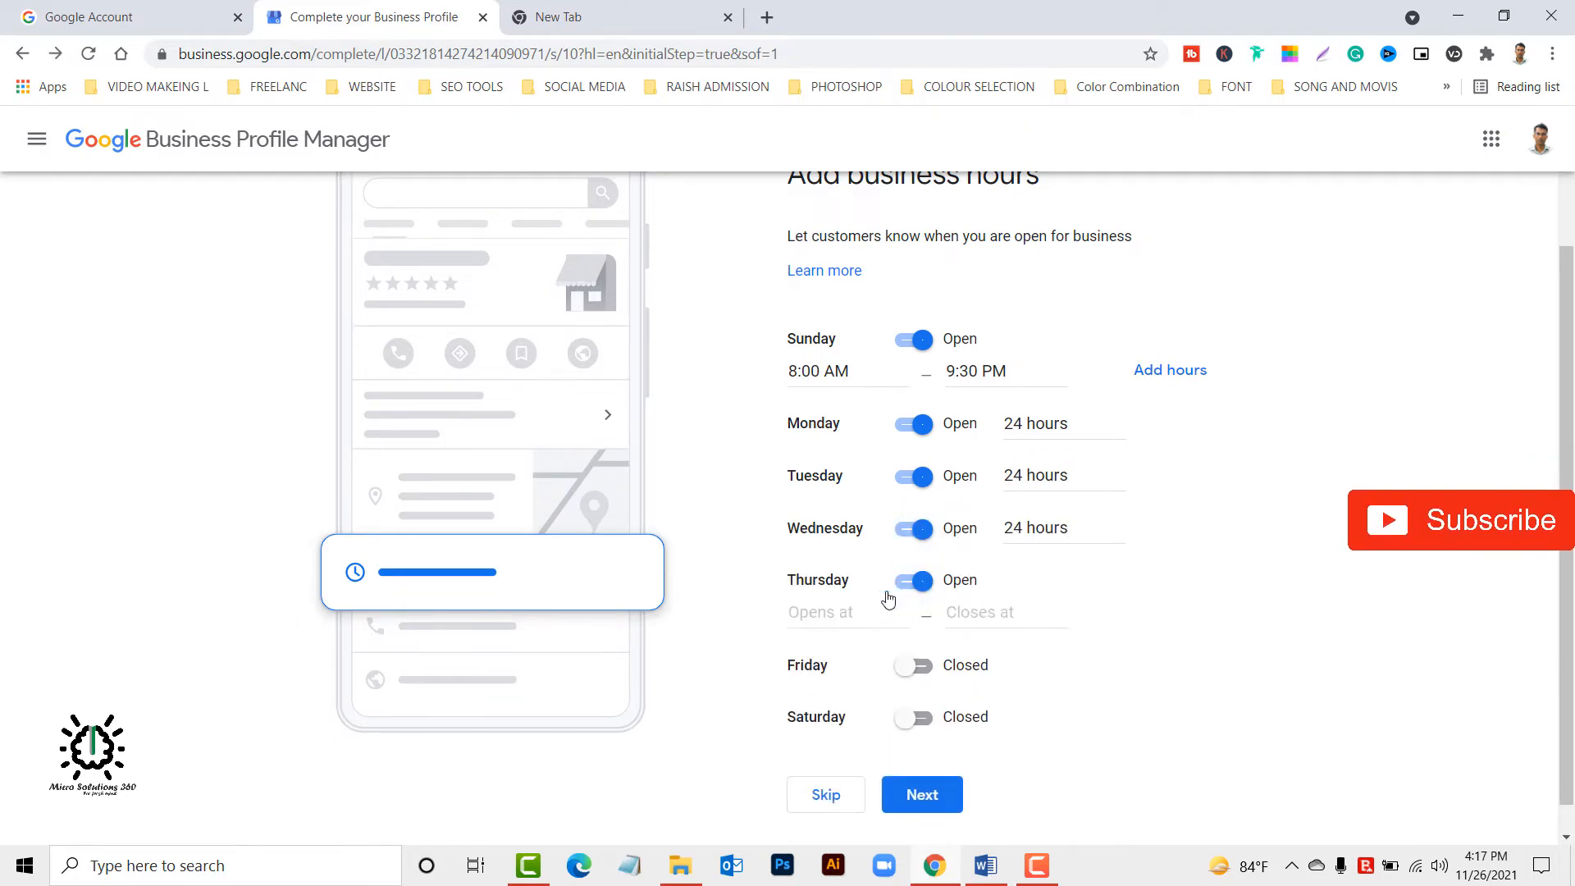
click(845, 611)
click(844, 654)
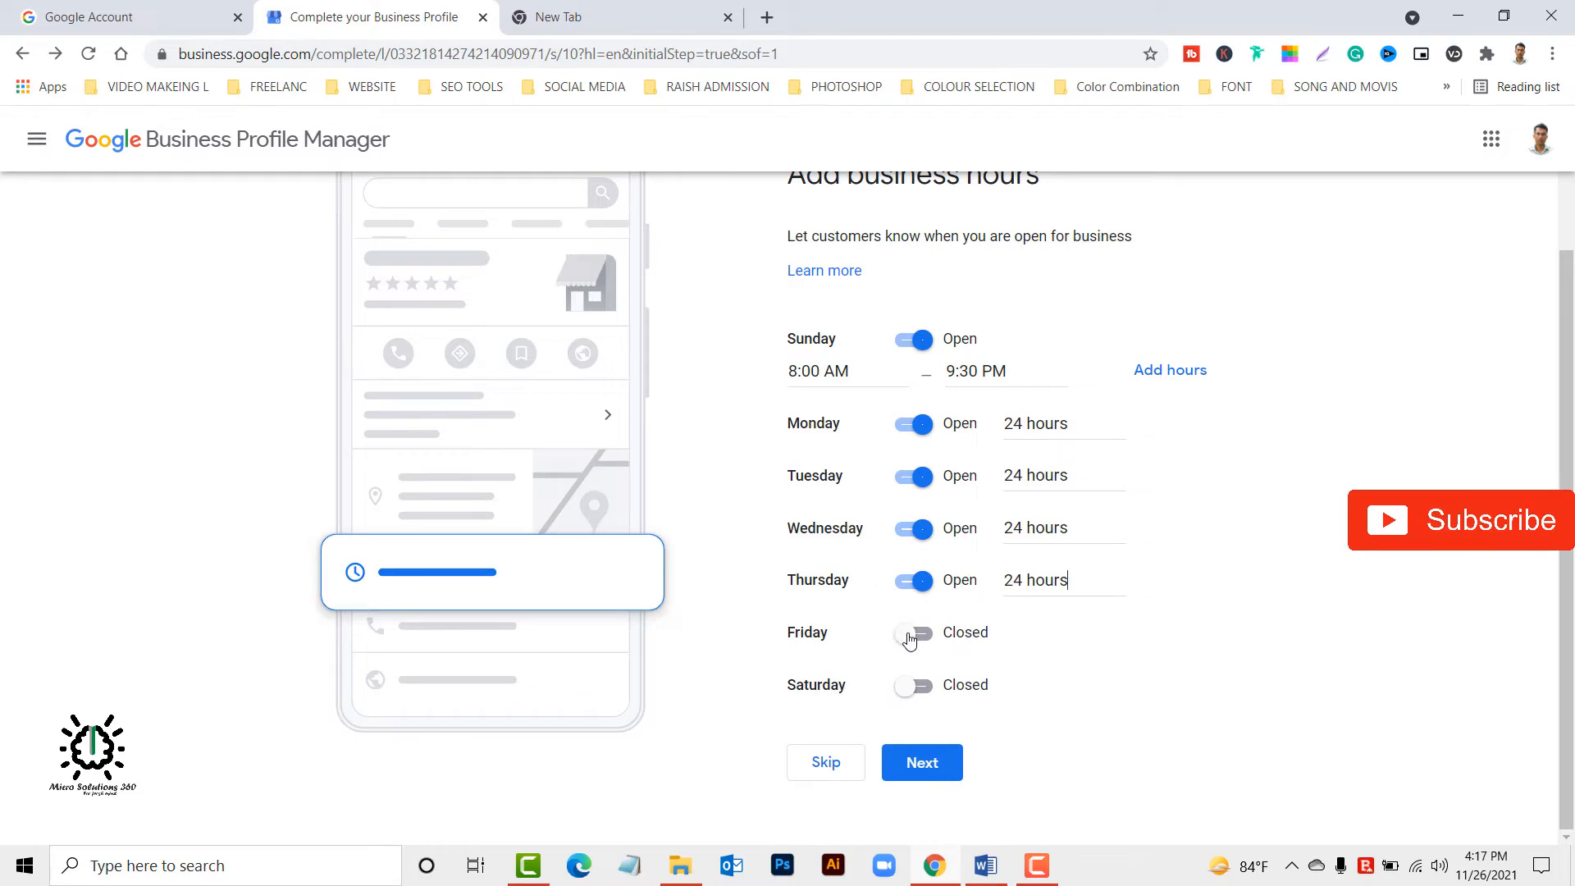
Mark Friday as open and set its business hours to 24 hours.
click(910, 636)
click(835, 666)
click(838, 708)
Mark Friday as closed, set Saturday's business hours to 24 hours and submit the weekly hours.
click(915, 686)
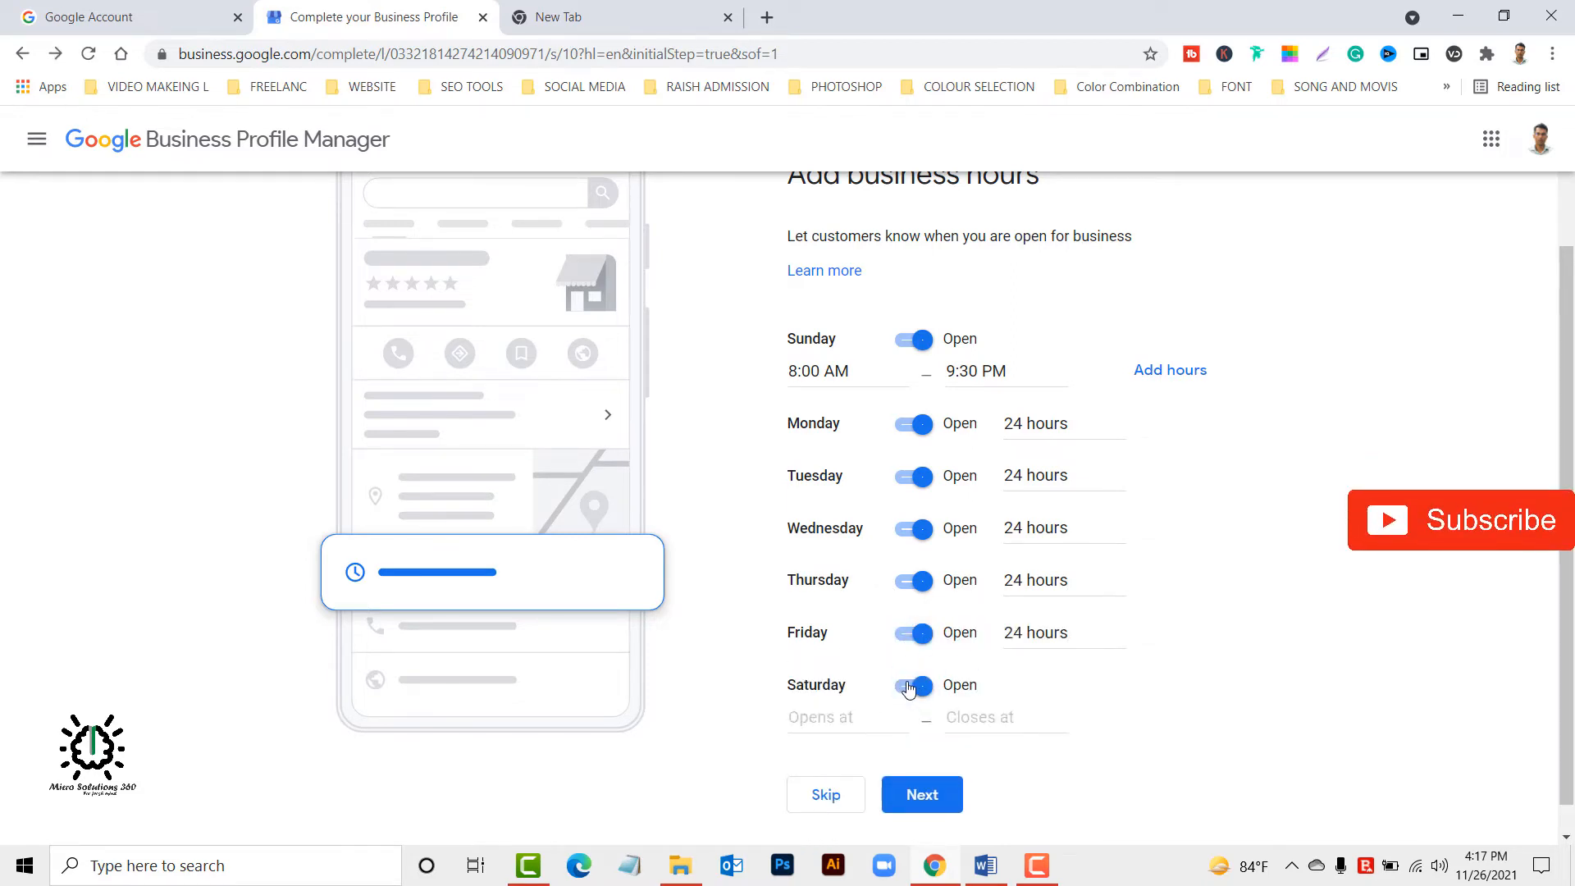
click(910, 687)
click(913, 686)
click(916, 686)
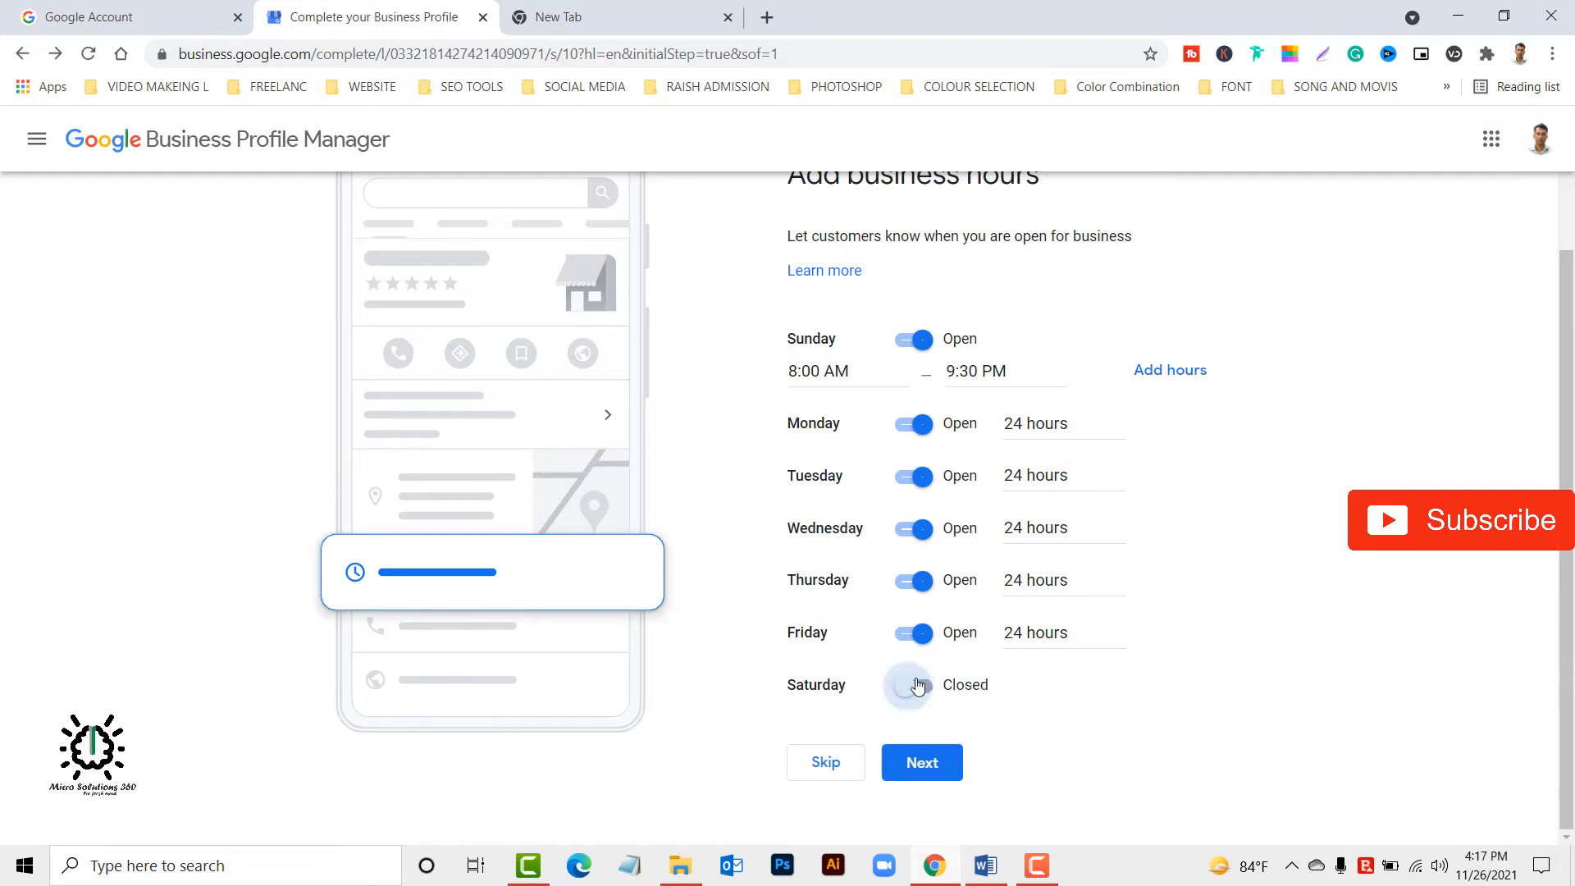
click(919, 687)
click(915, 634)
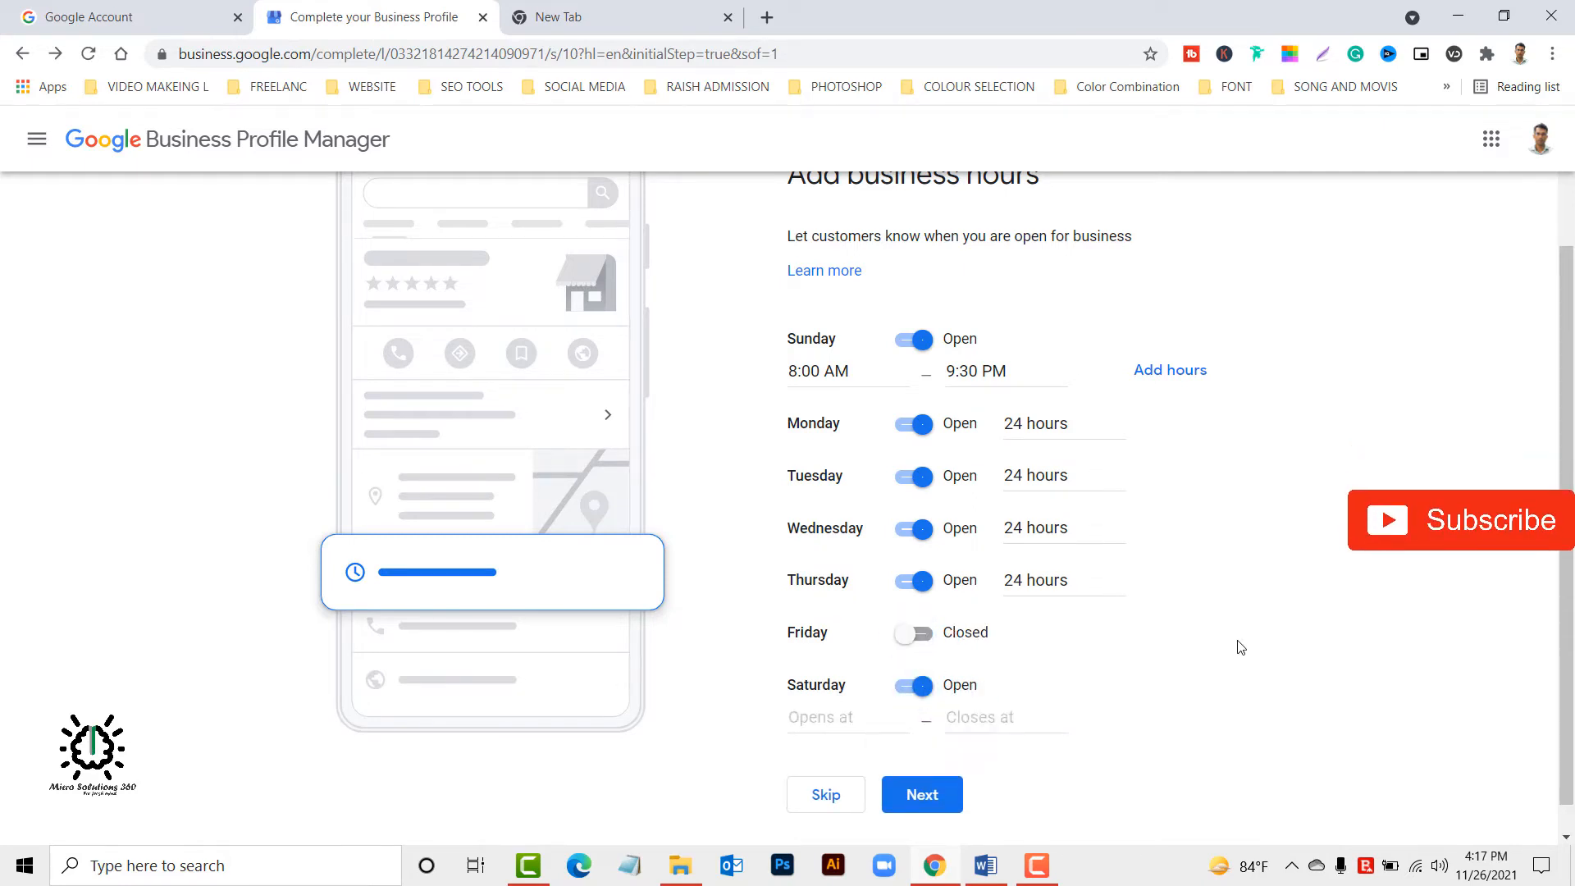
scroll(902, 666, down, 1)
click(829, 687)
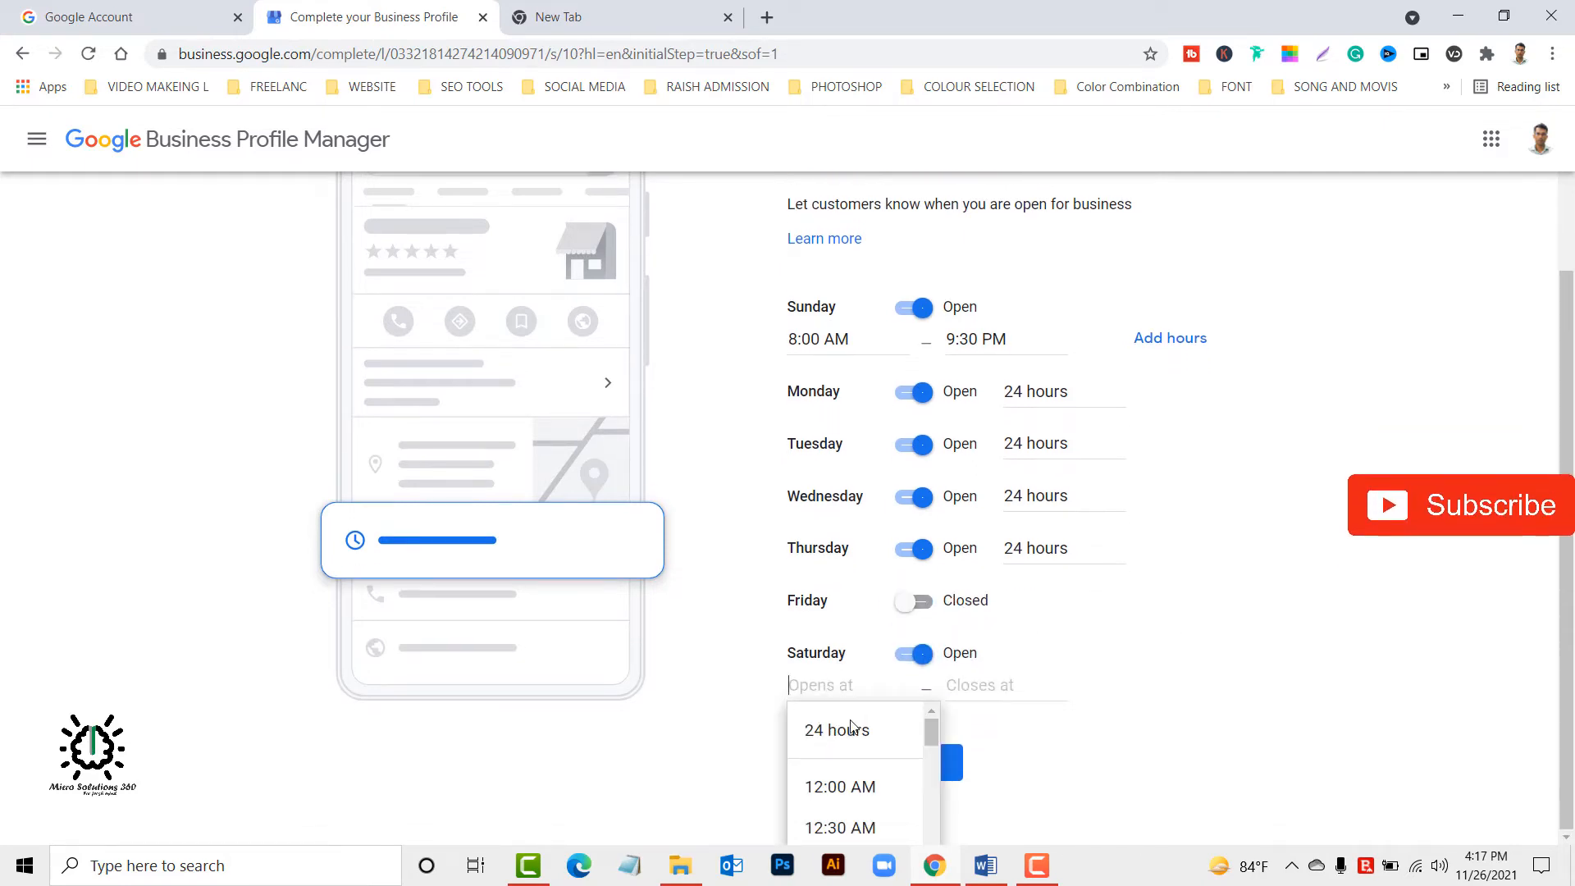
click(844, 728)
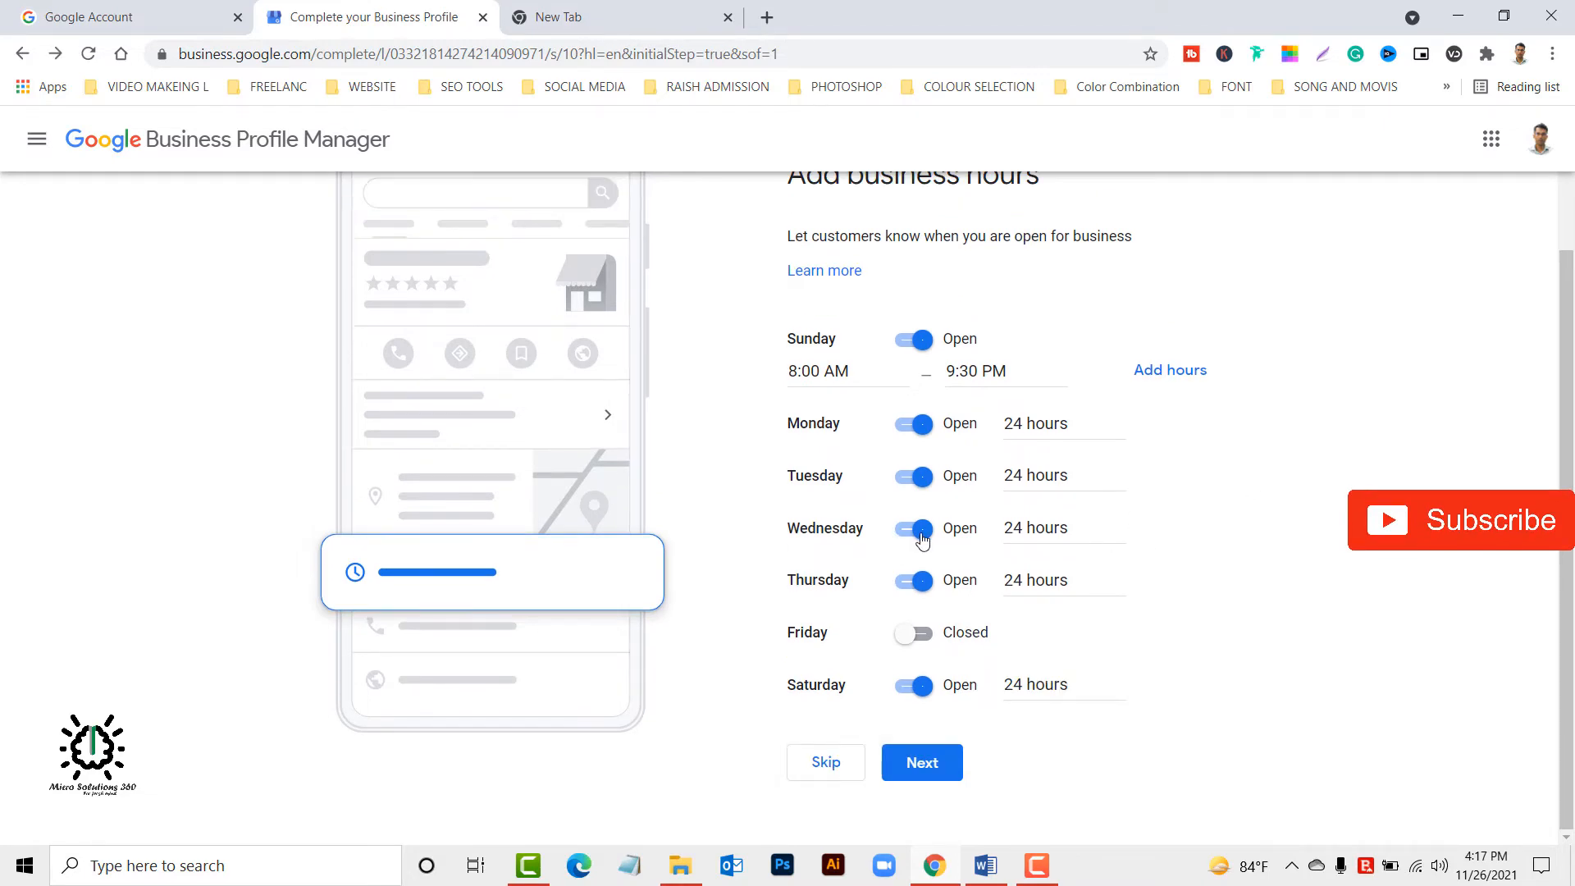
click(930, 769)
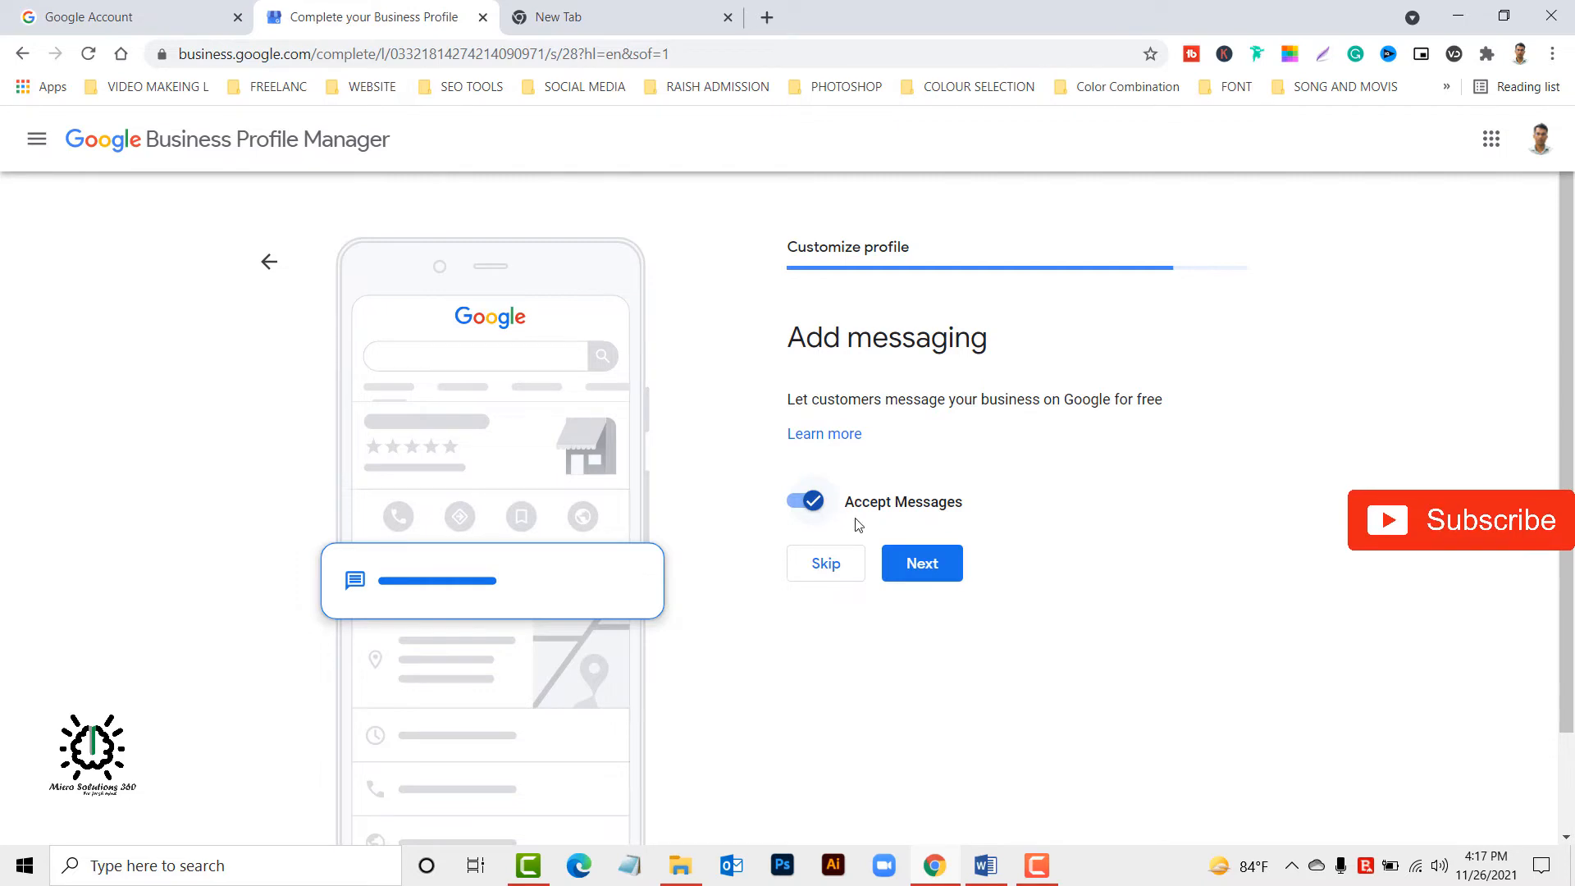
Toggle the Accept Messages option for the profile and continue to the business description.
click(808, 507)
click(935, 565)
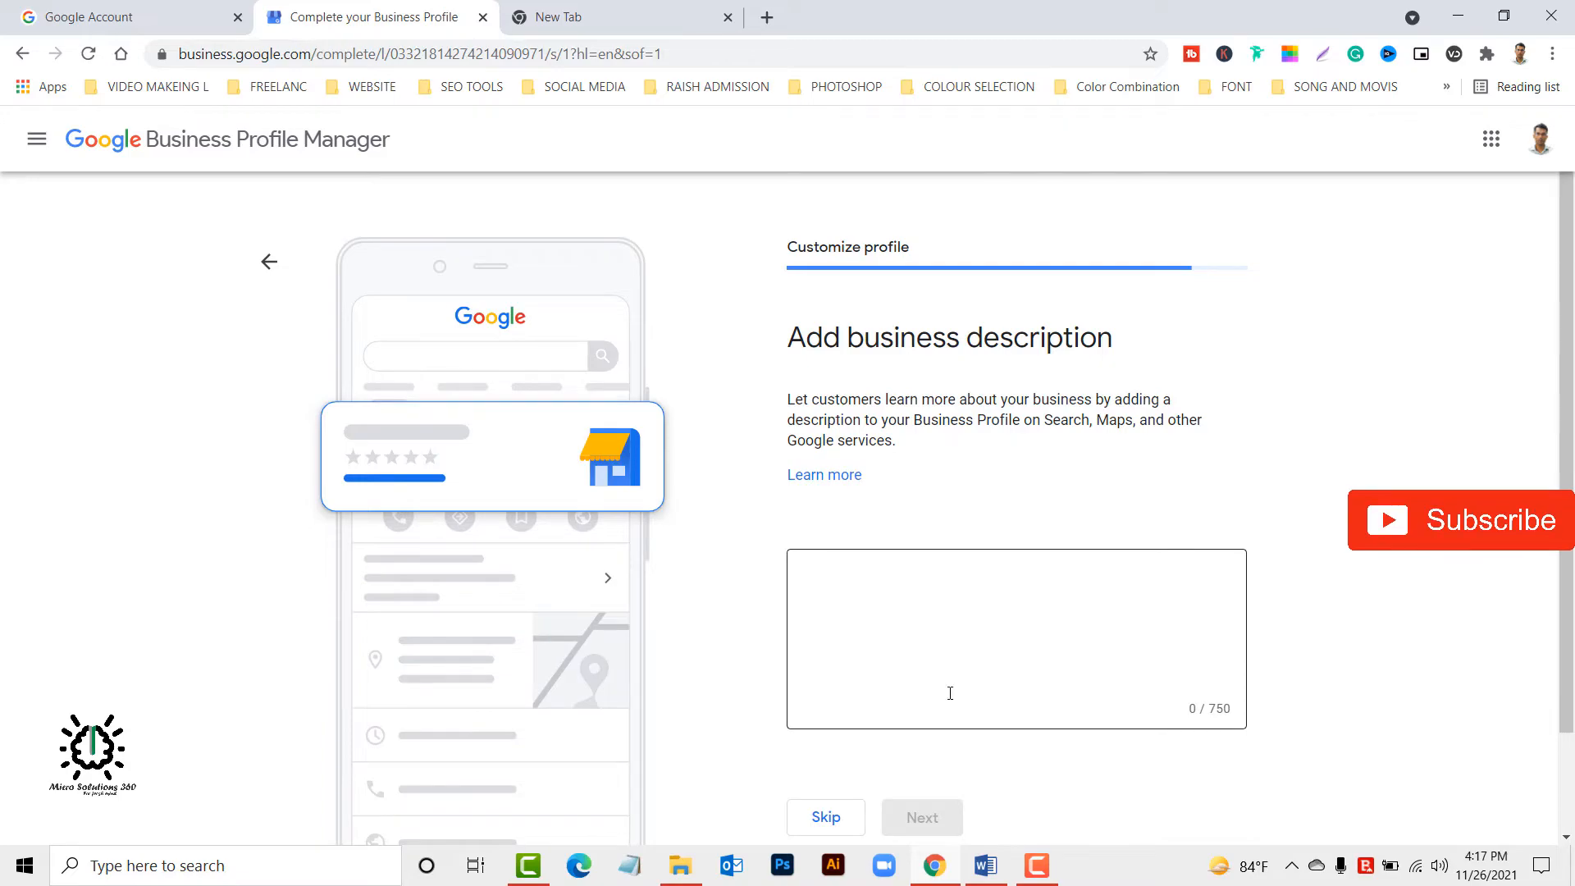
Switch to the Word document and copy its opening lines, from "Do things that benefit people" through the author's name.
click(986, 866)
scroll(1572, 326, up, 15)
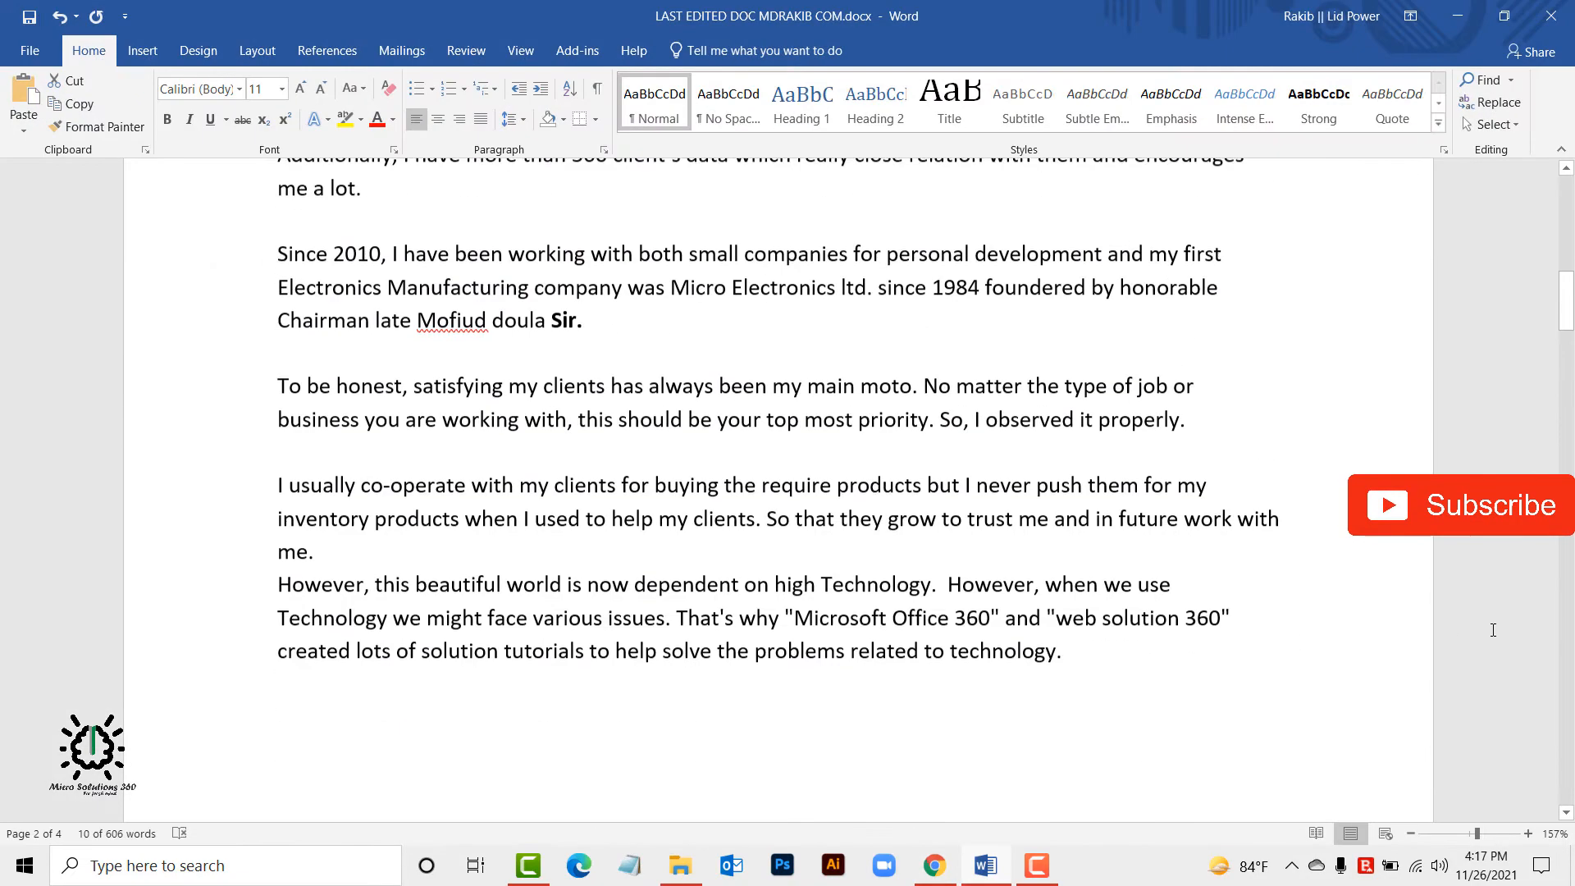
scroll(1570, 211, down, 6)
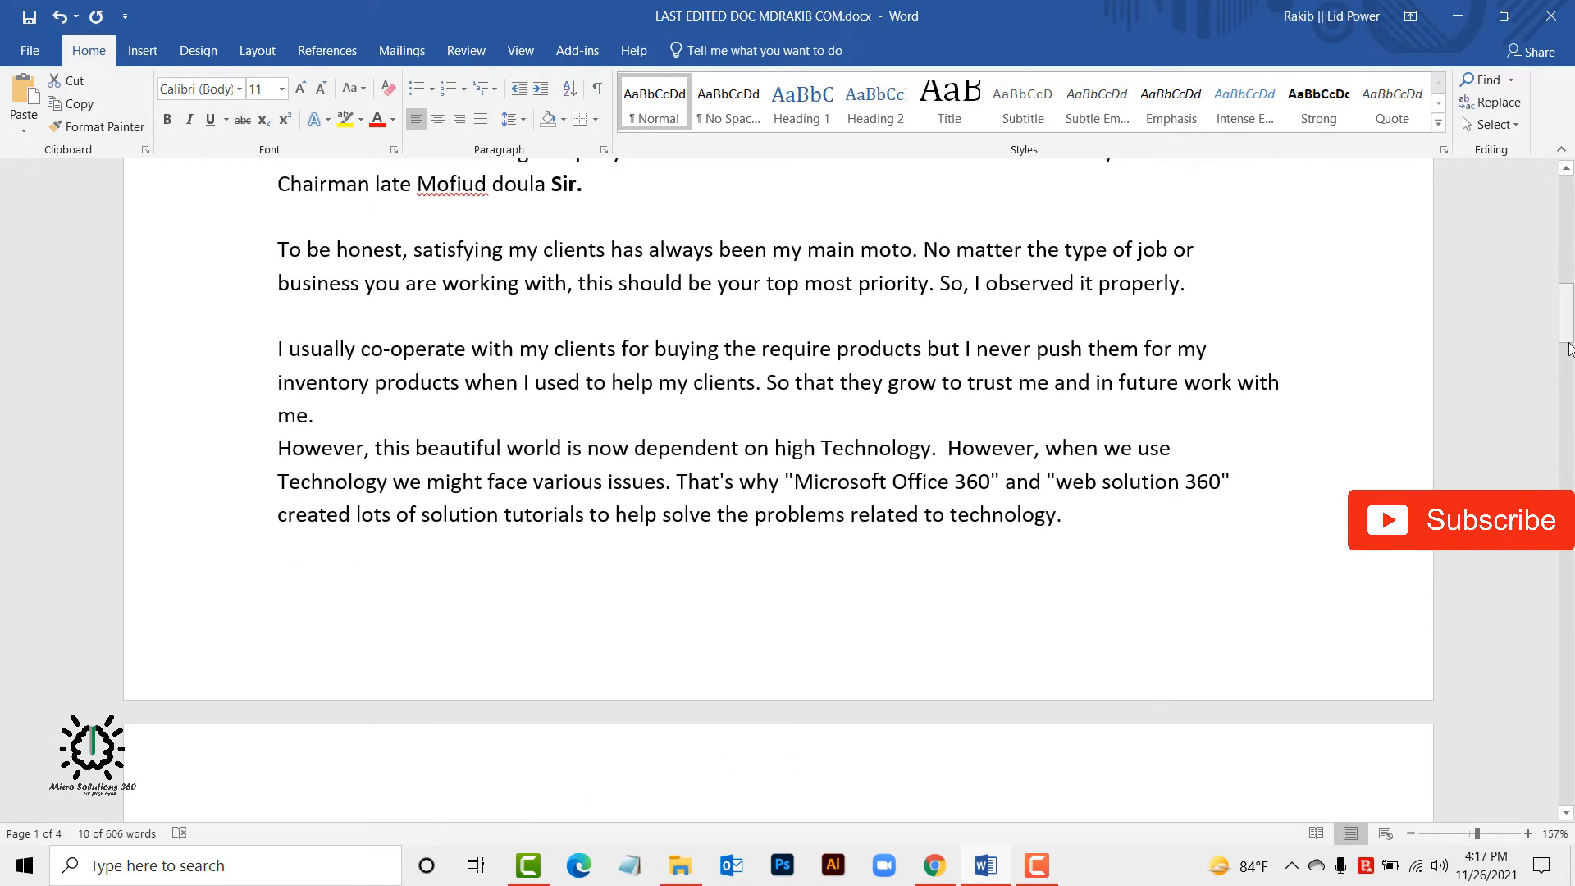
scroll(1569, 348, up, 10)
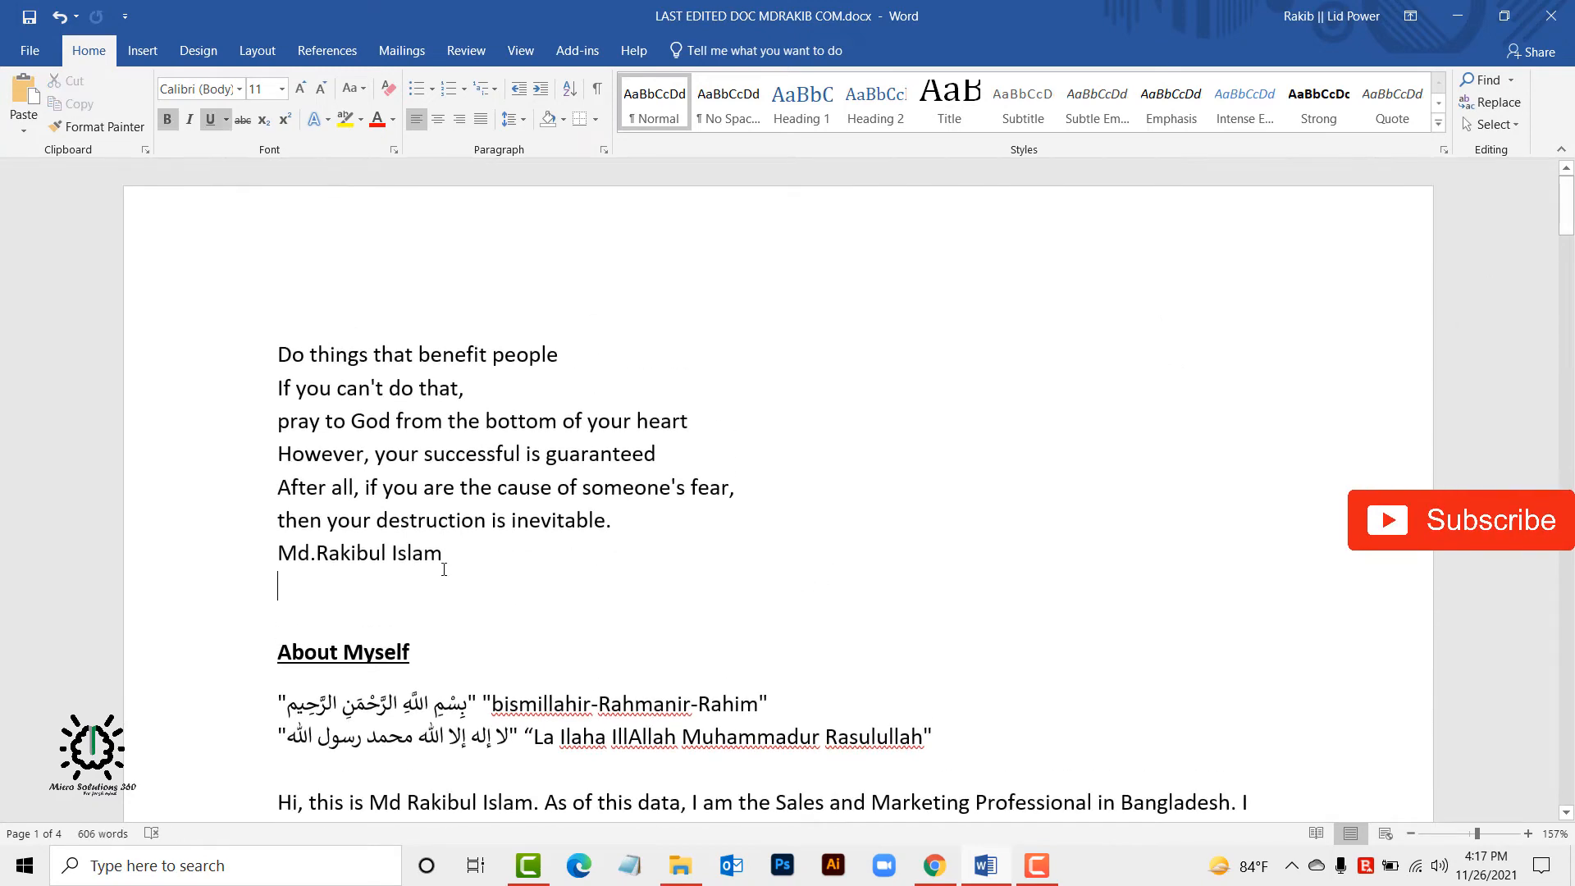
drag(459, 555, 278, 355)
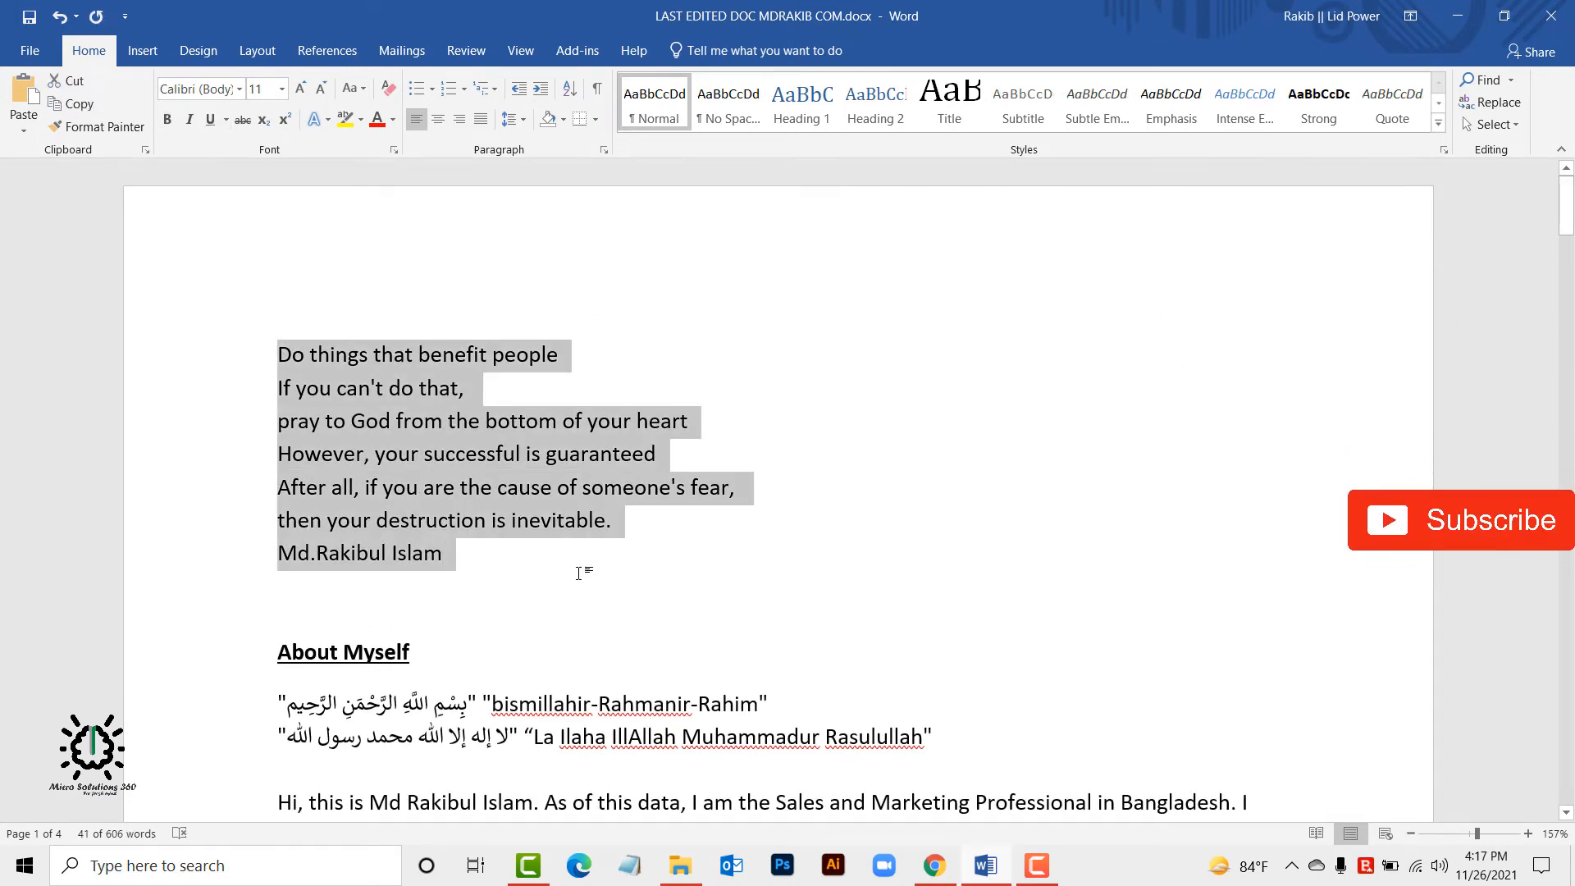
click(578, 585)
scroll(576, 585, down, 1)
scroll(577, 584, down, 3)
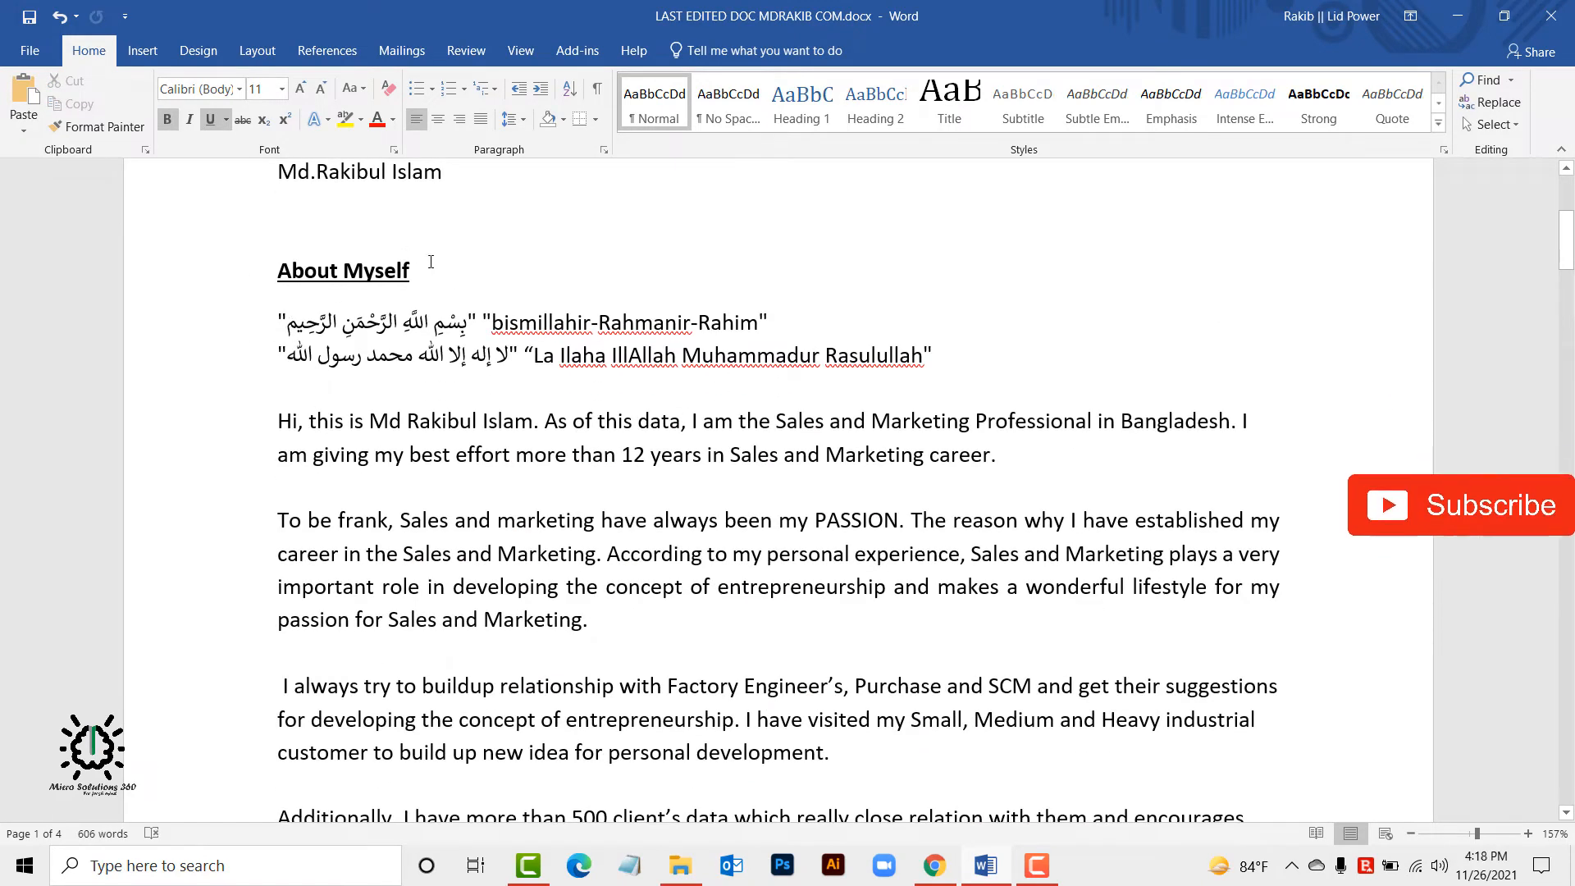
scroll(466, 323, up, 3)
drag(466, 398, 233, 207)
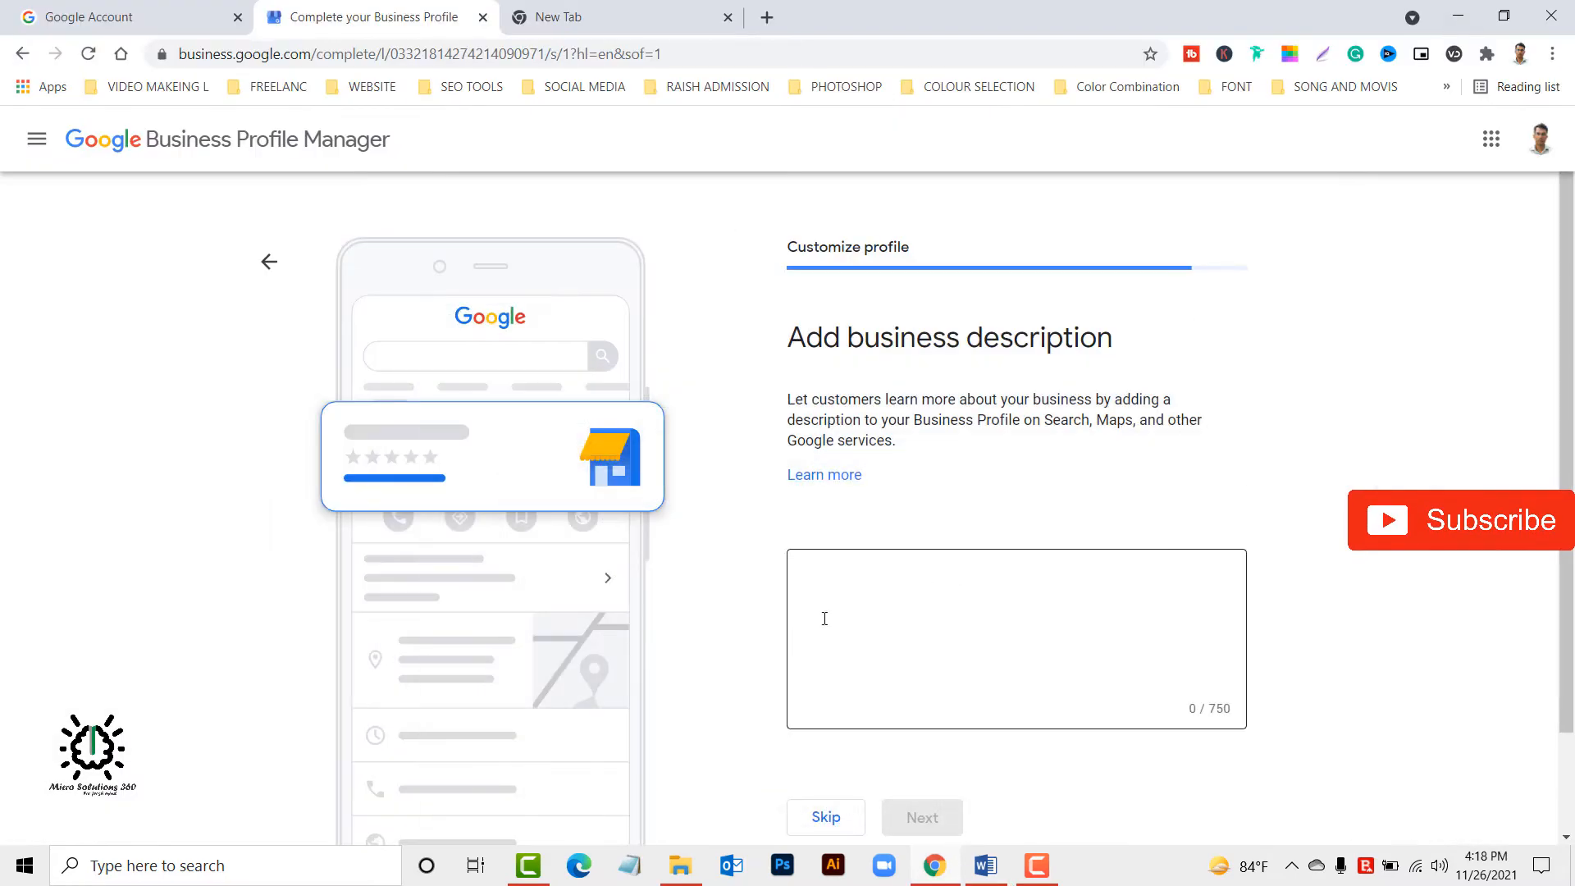
Return to the browser, paste the copied lines as the business description and continue to the photos.
click(837, 589)
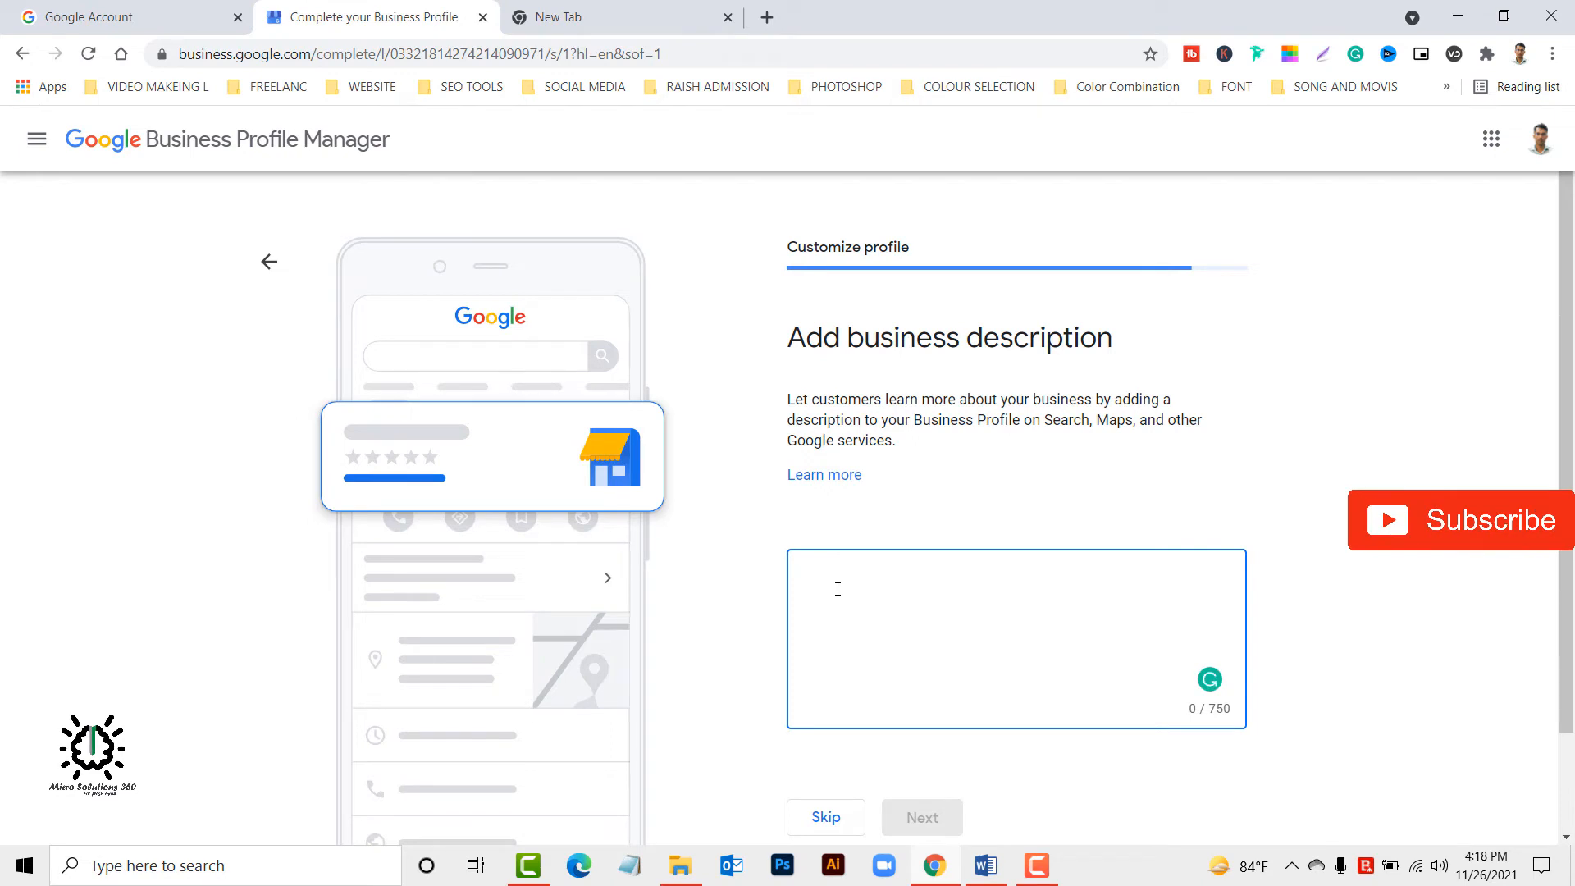
key(ctrl+v)
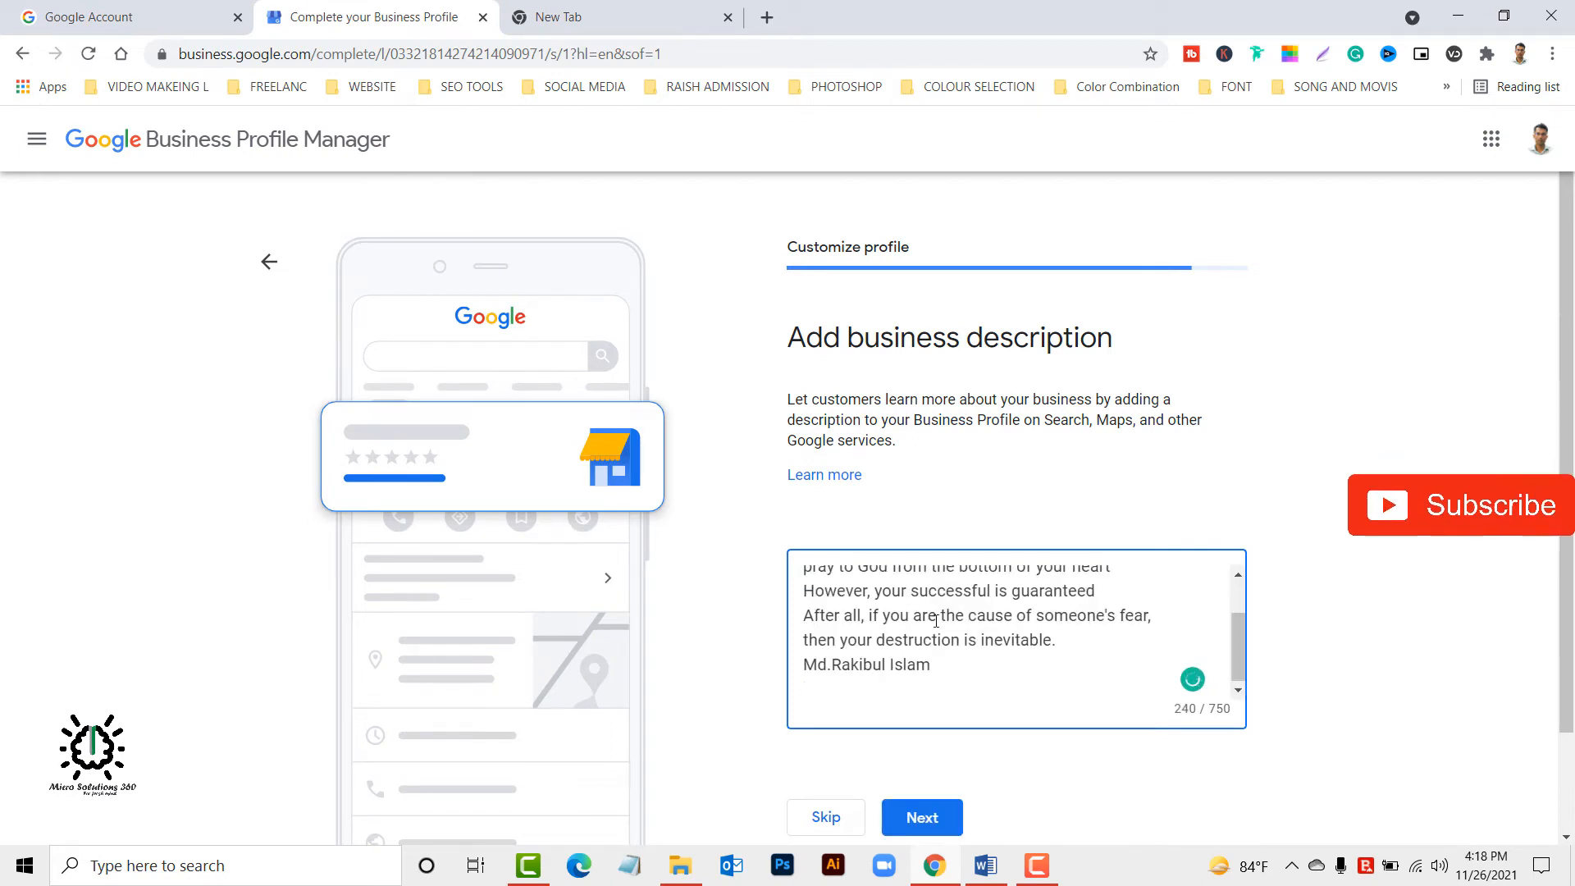
click(972, 595)
click(944, 648)
scroll(1027, 638, up, 2)
scroll(1027, 638, down, 2)
click(929, 821)
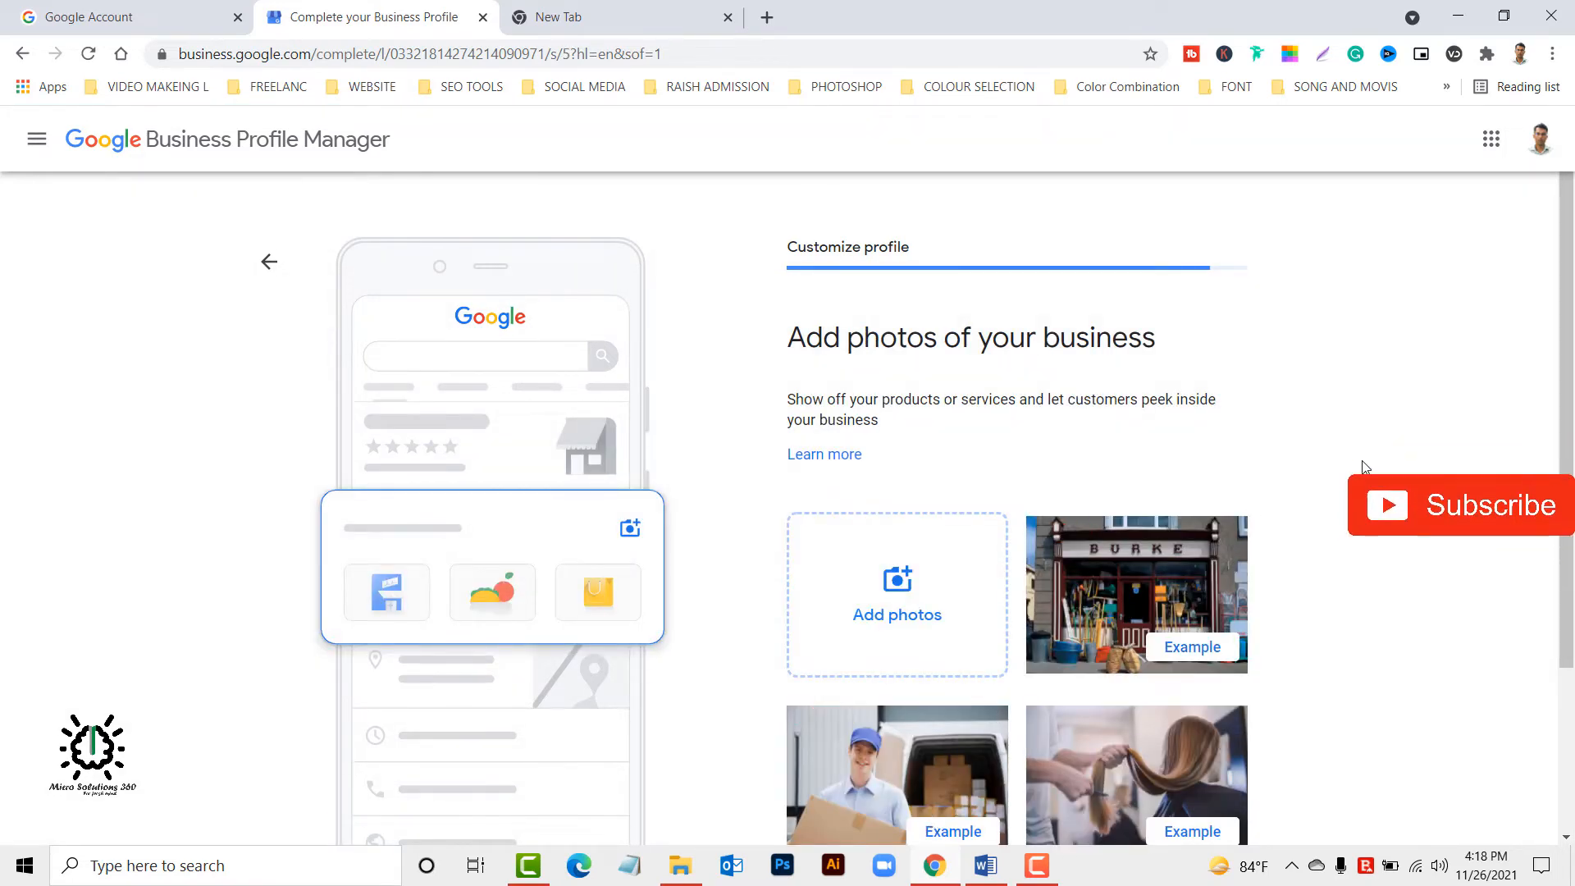
Upload the portrait PNG from the "google pay business account" folder on drive ADMIN (E:) as a business photo.
scroll(878, 608, down, 3)
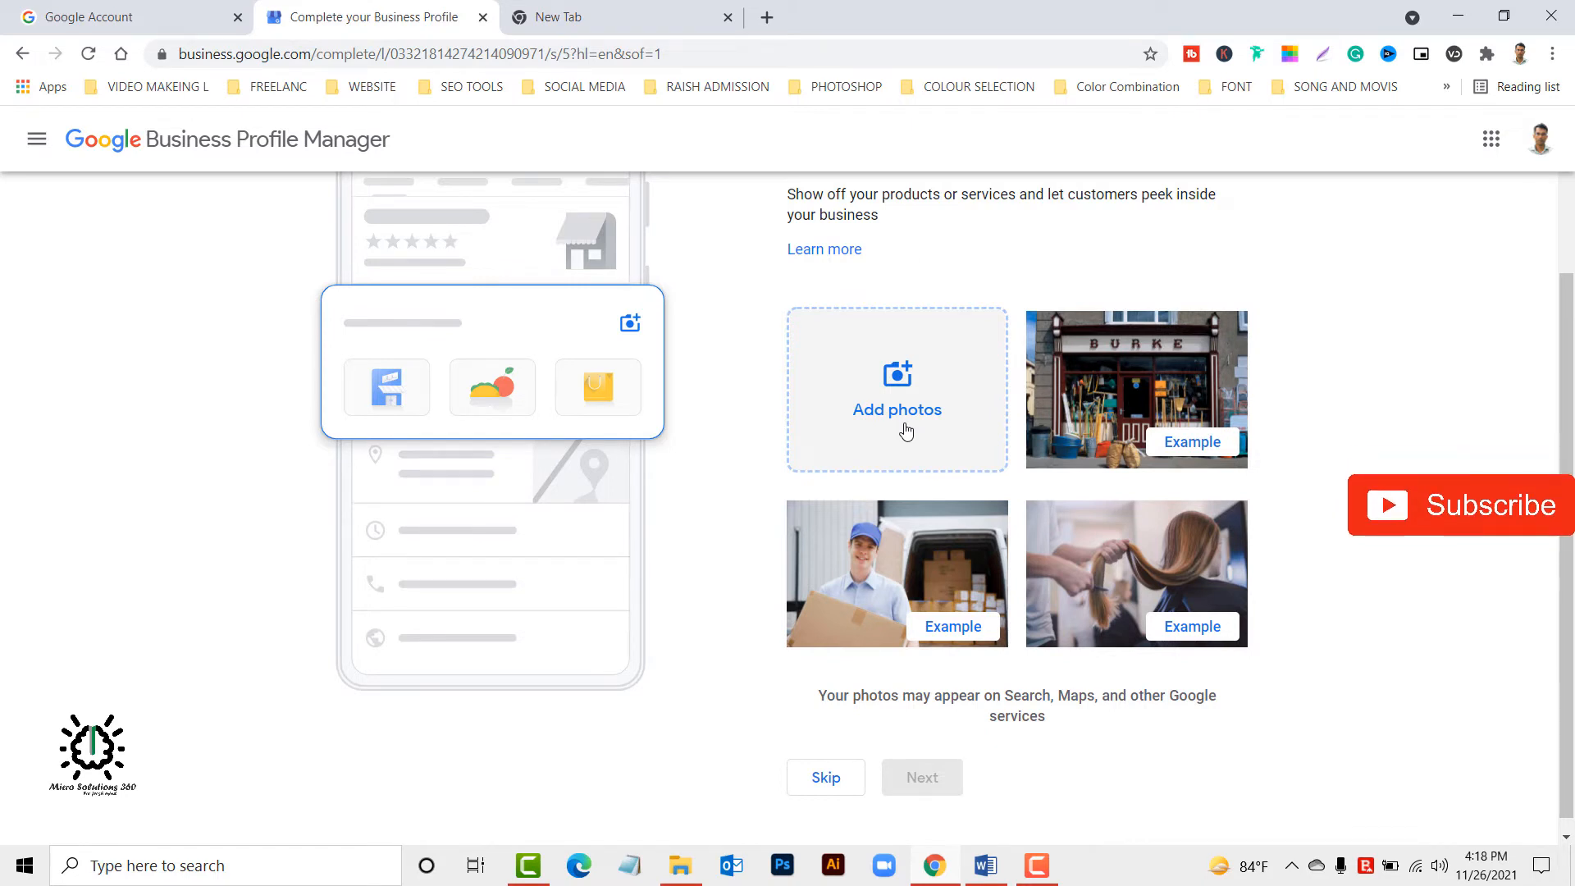
scroll(927, 617, up, 3)
click(899, 596)
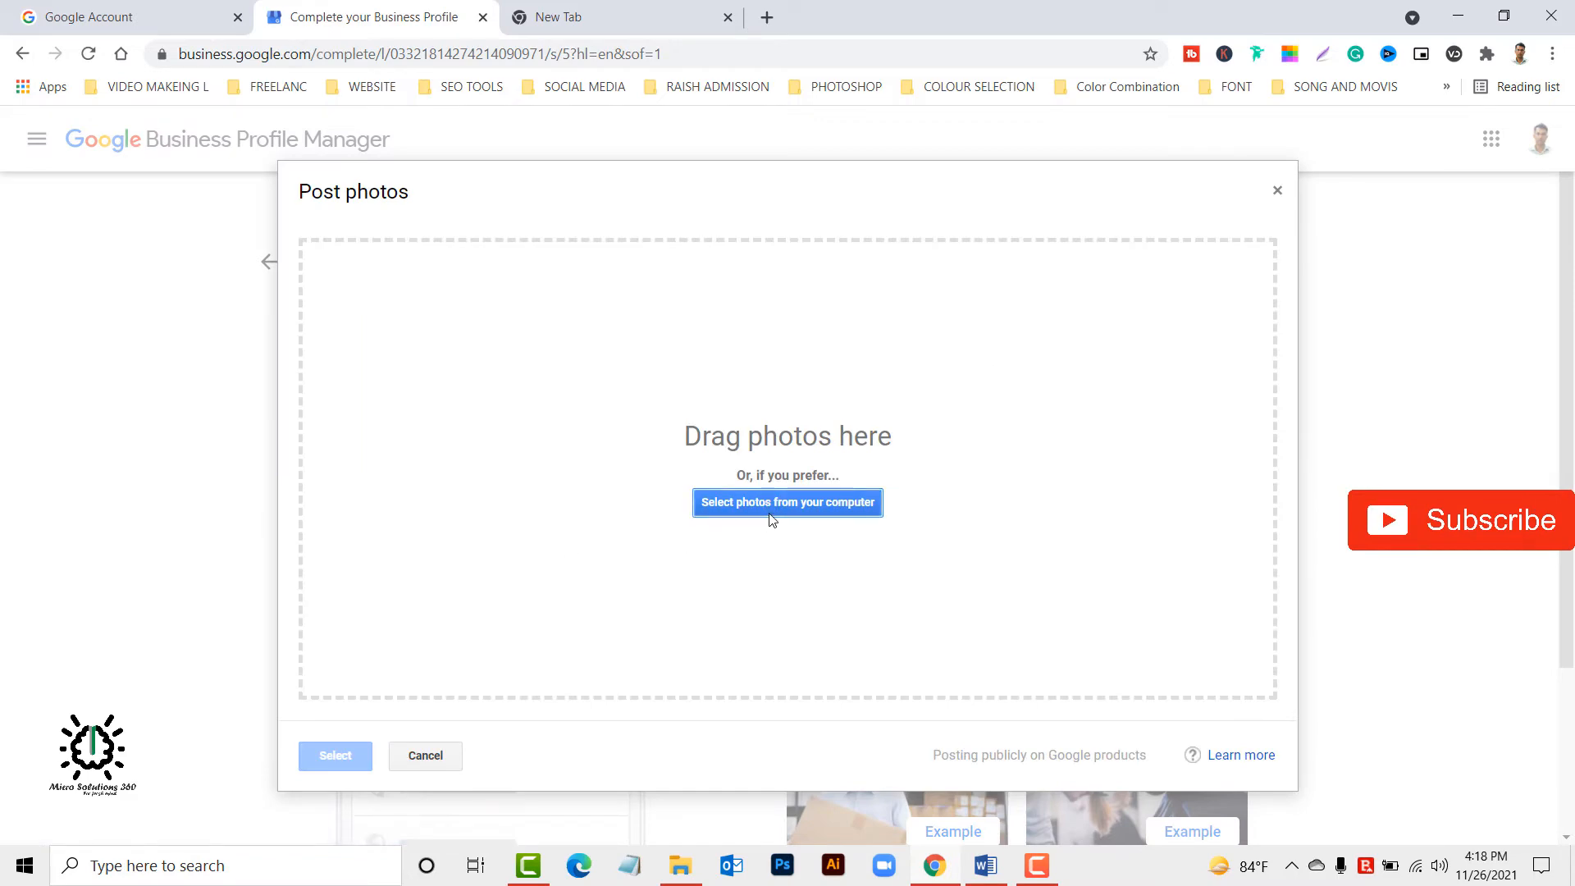
click(773, 504)
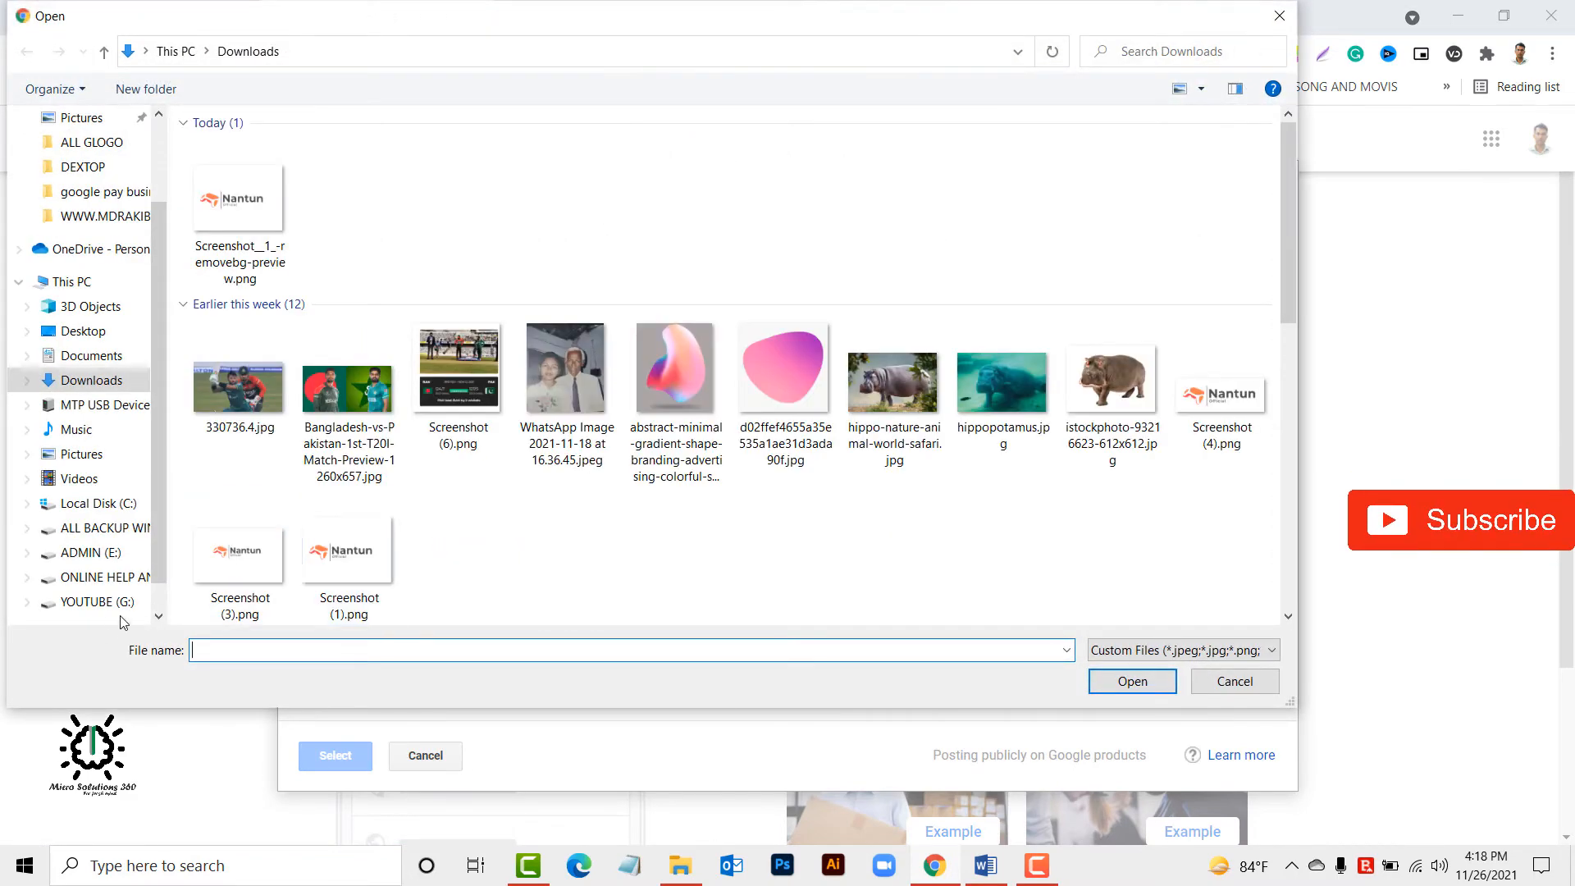
click(103, 554)
click(343, 396)
double_click(342, 397)
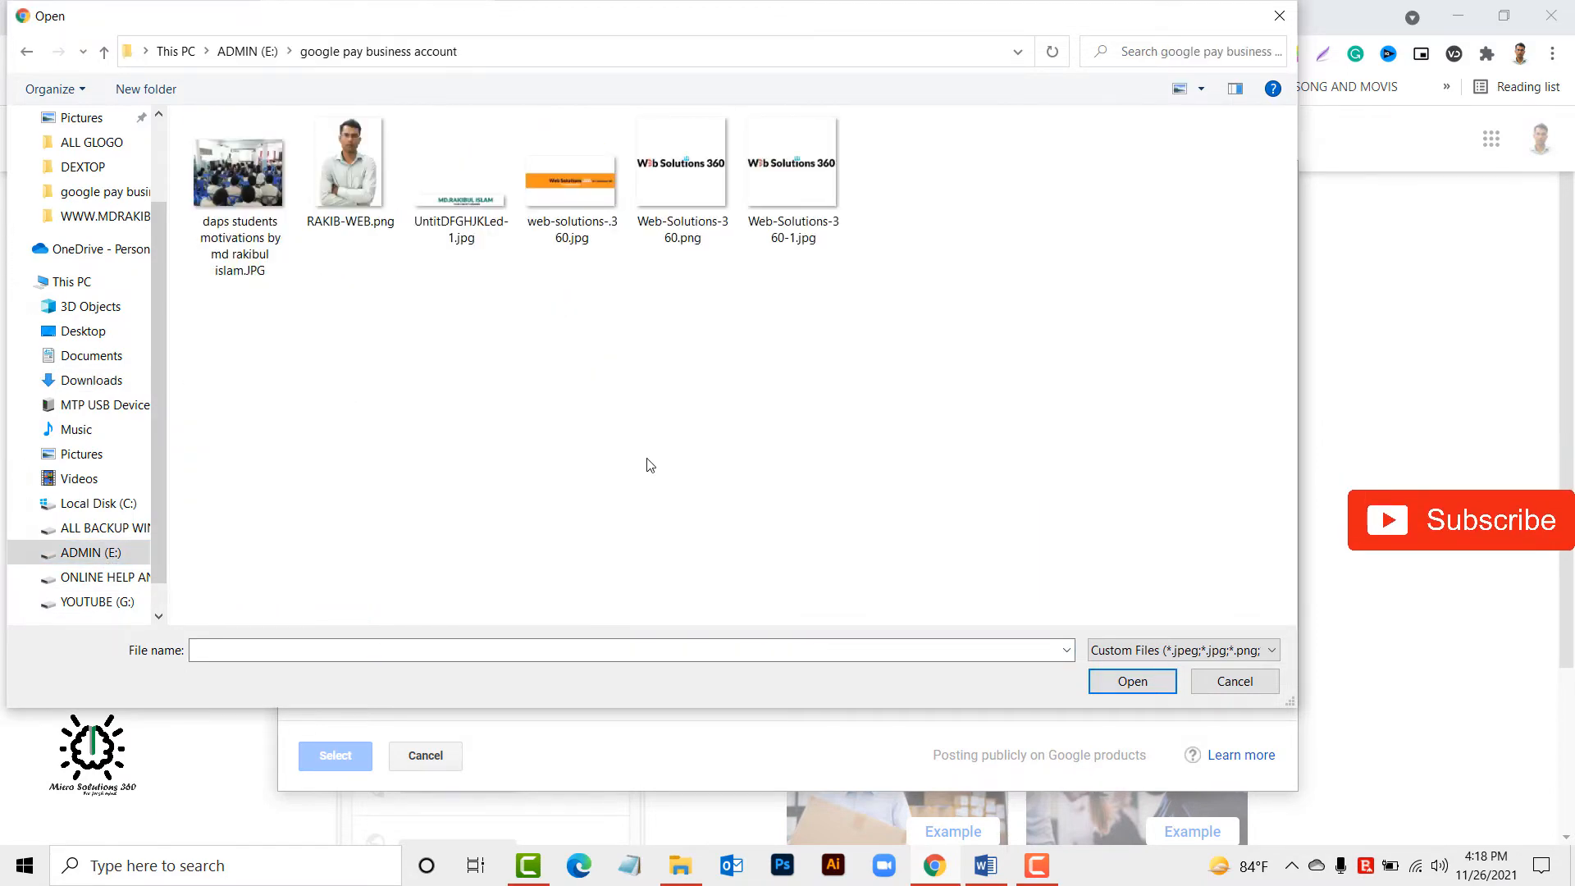
double_click(351, 197)
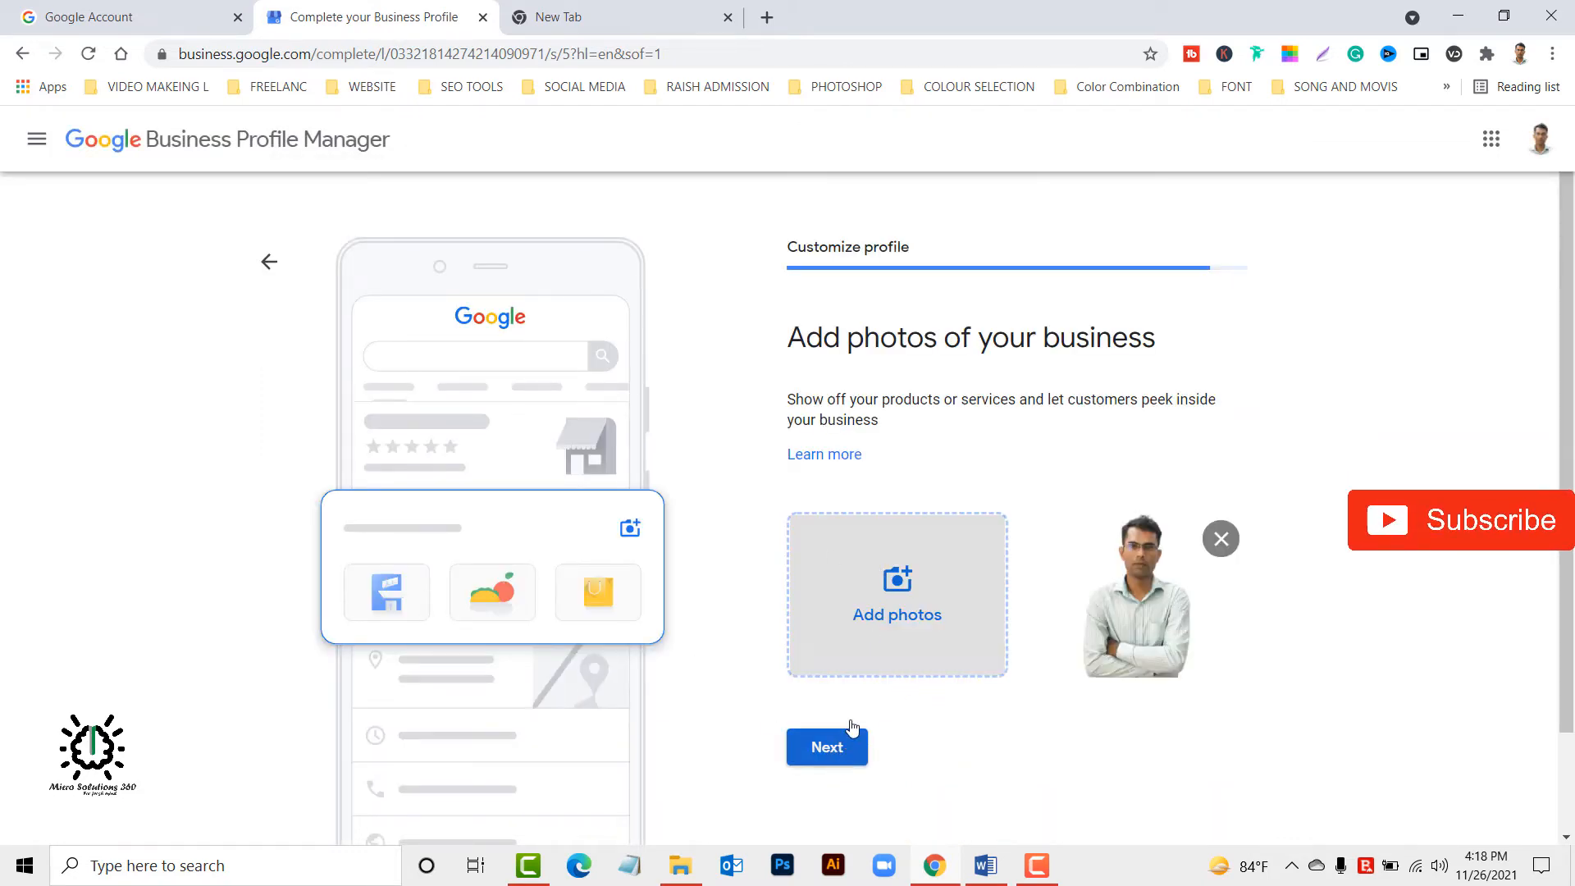
Upload the student classroom JPG from the same folder as a second business photo and continue.
click(902, 598)
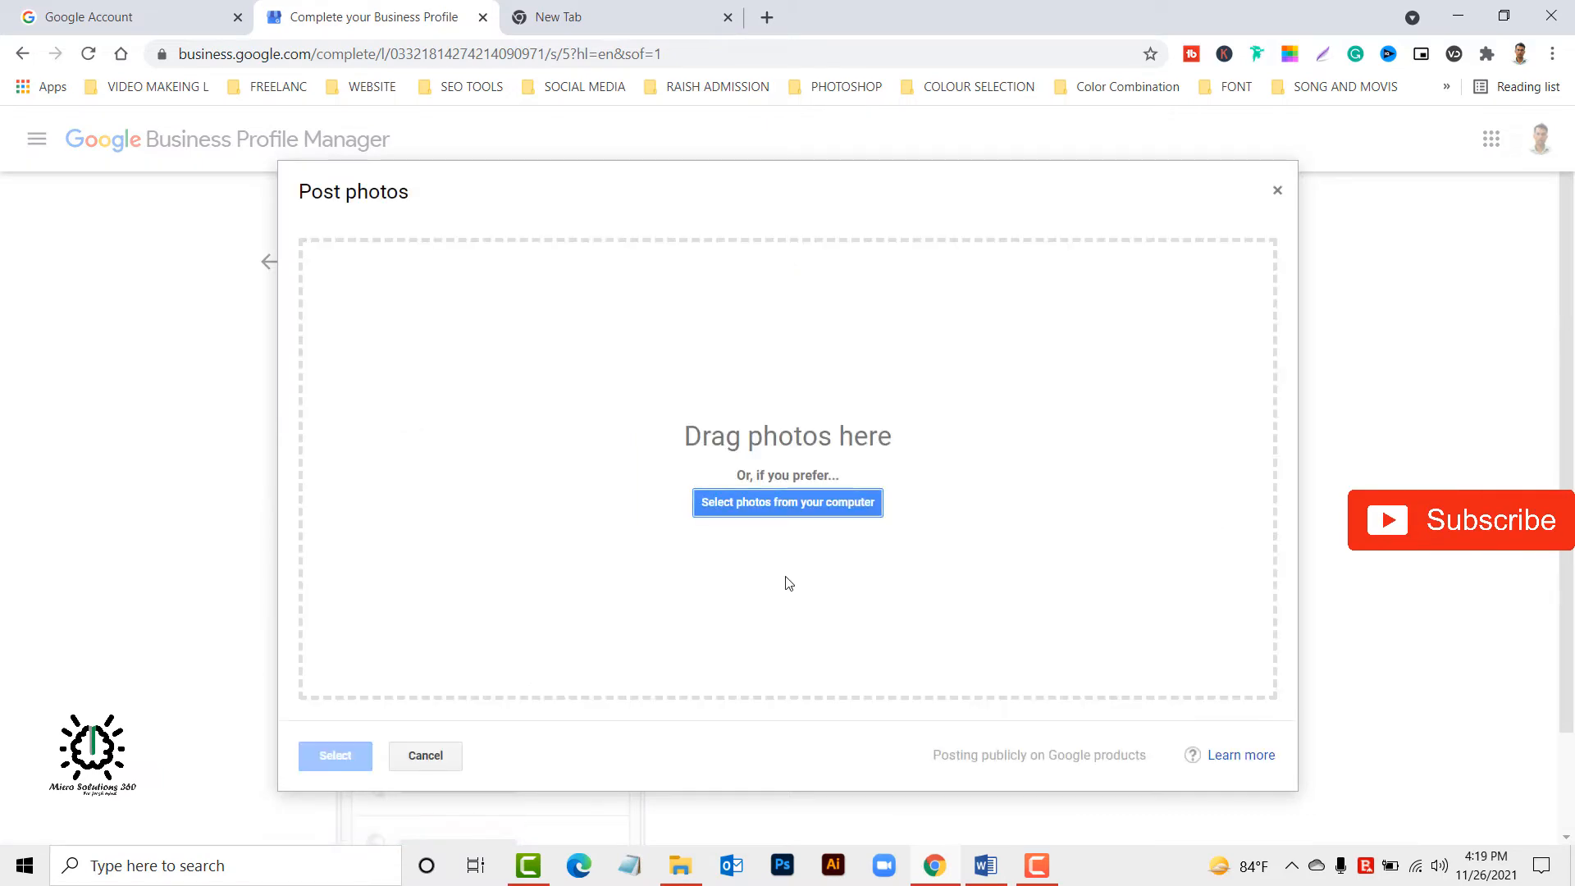
click(787, 513)
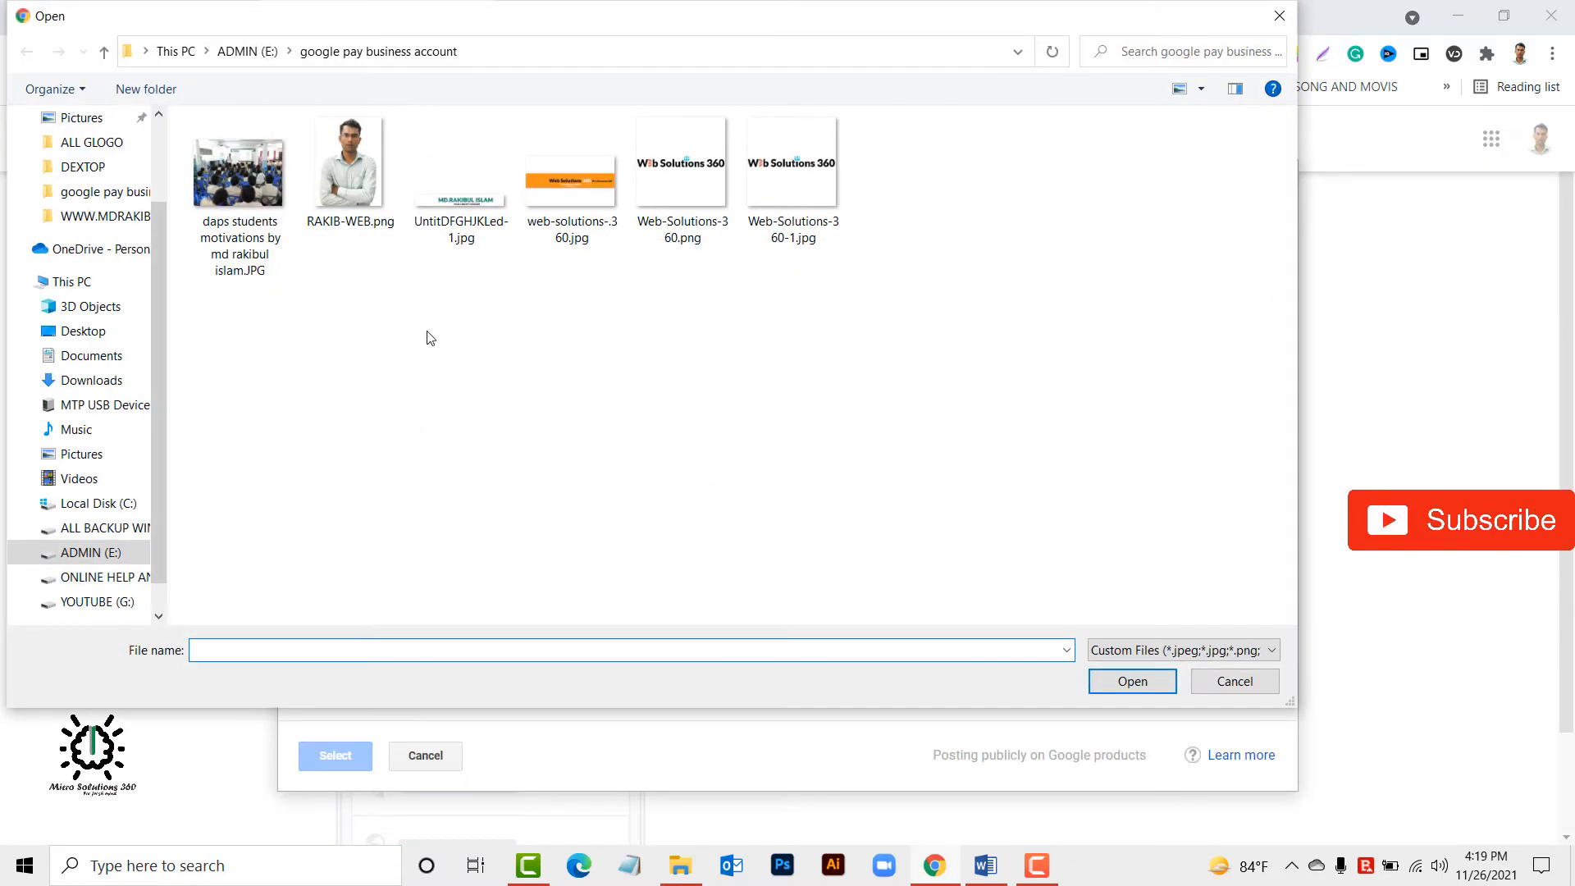
double_click(201, 160)
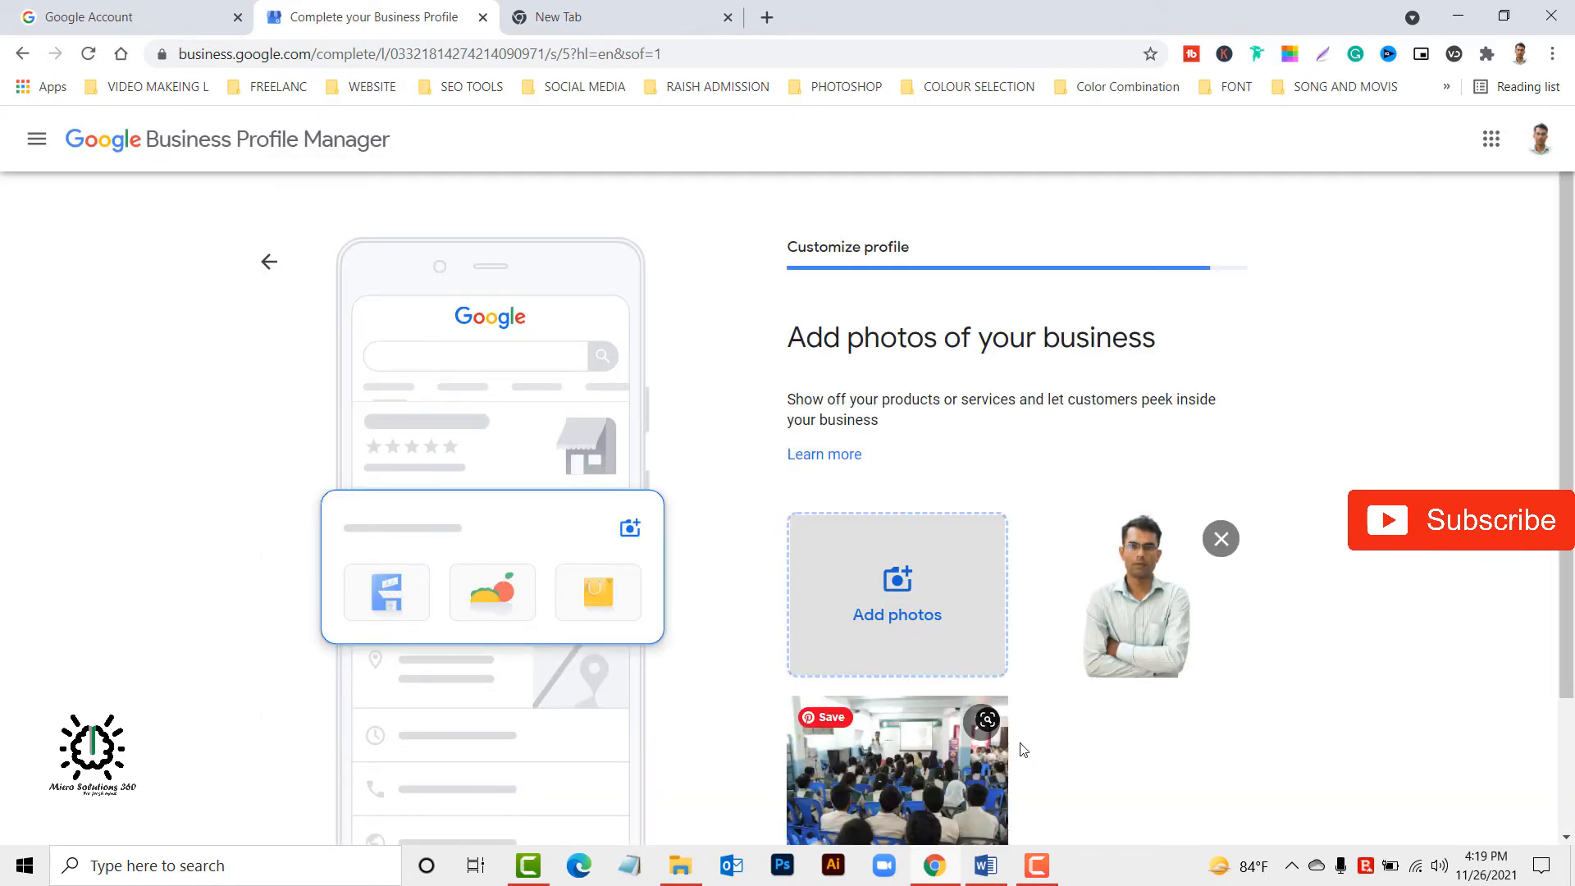
scroll(1033, 745, down, 2)
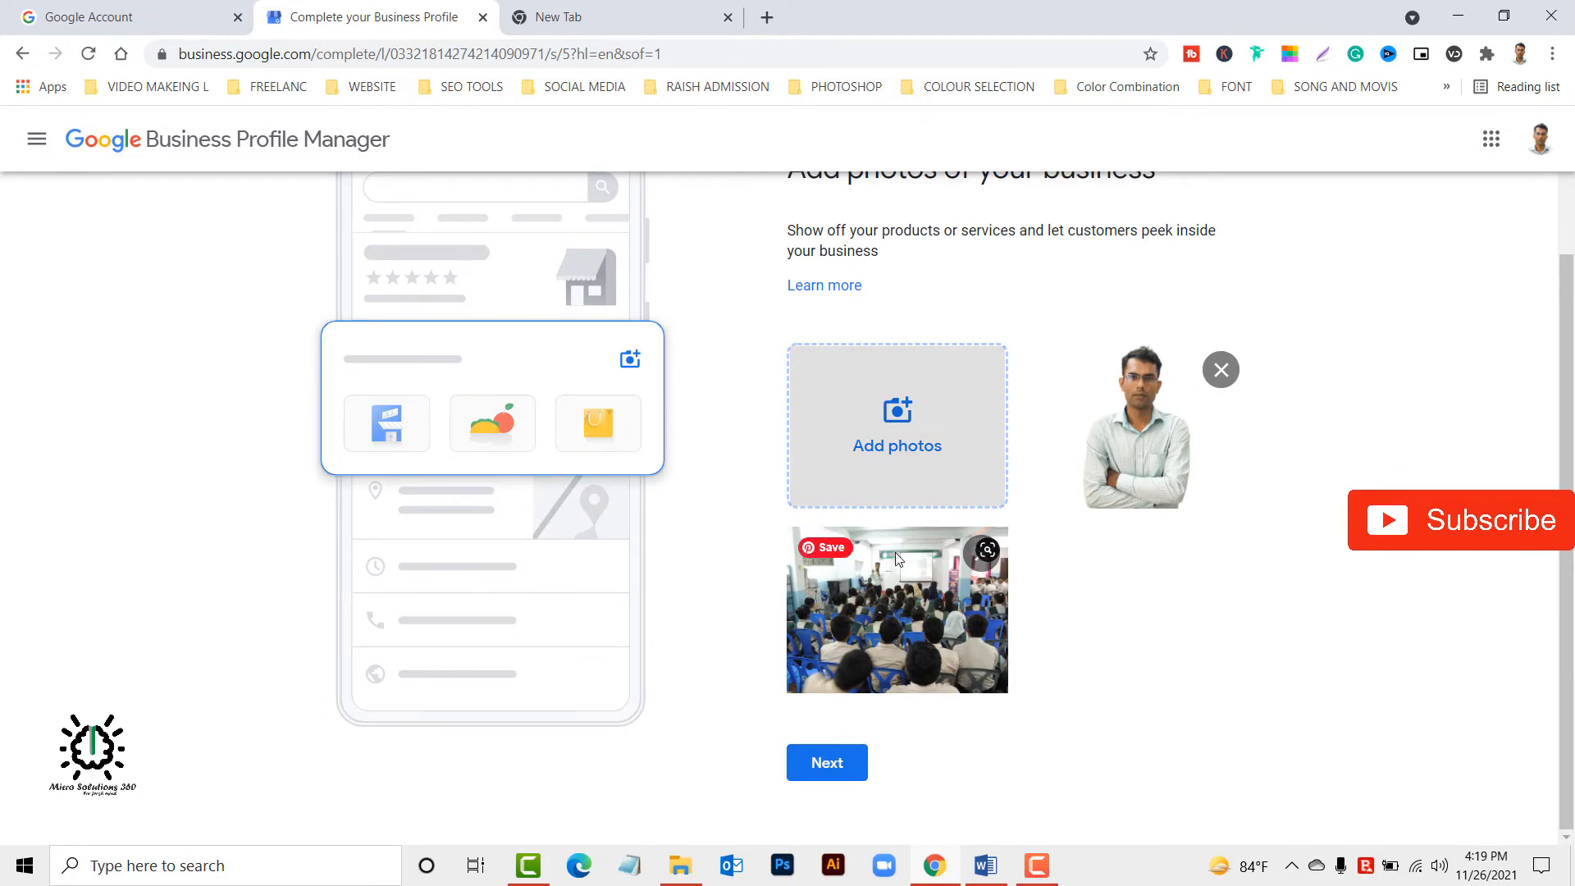
click(823, 765)
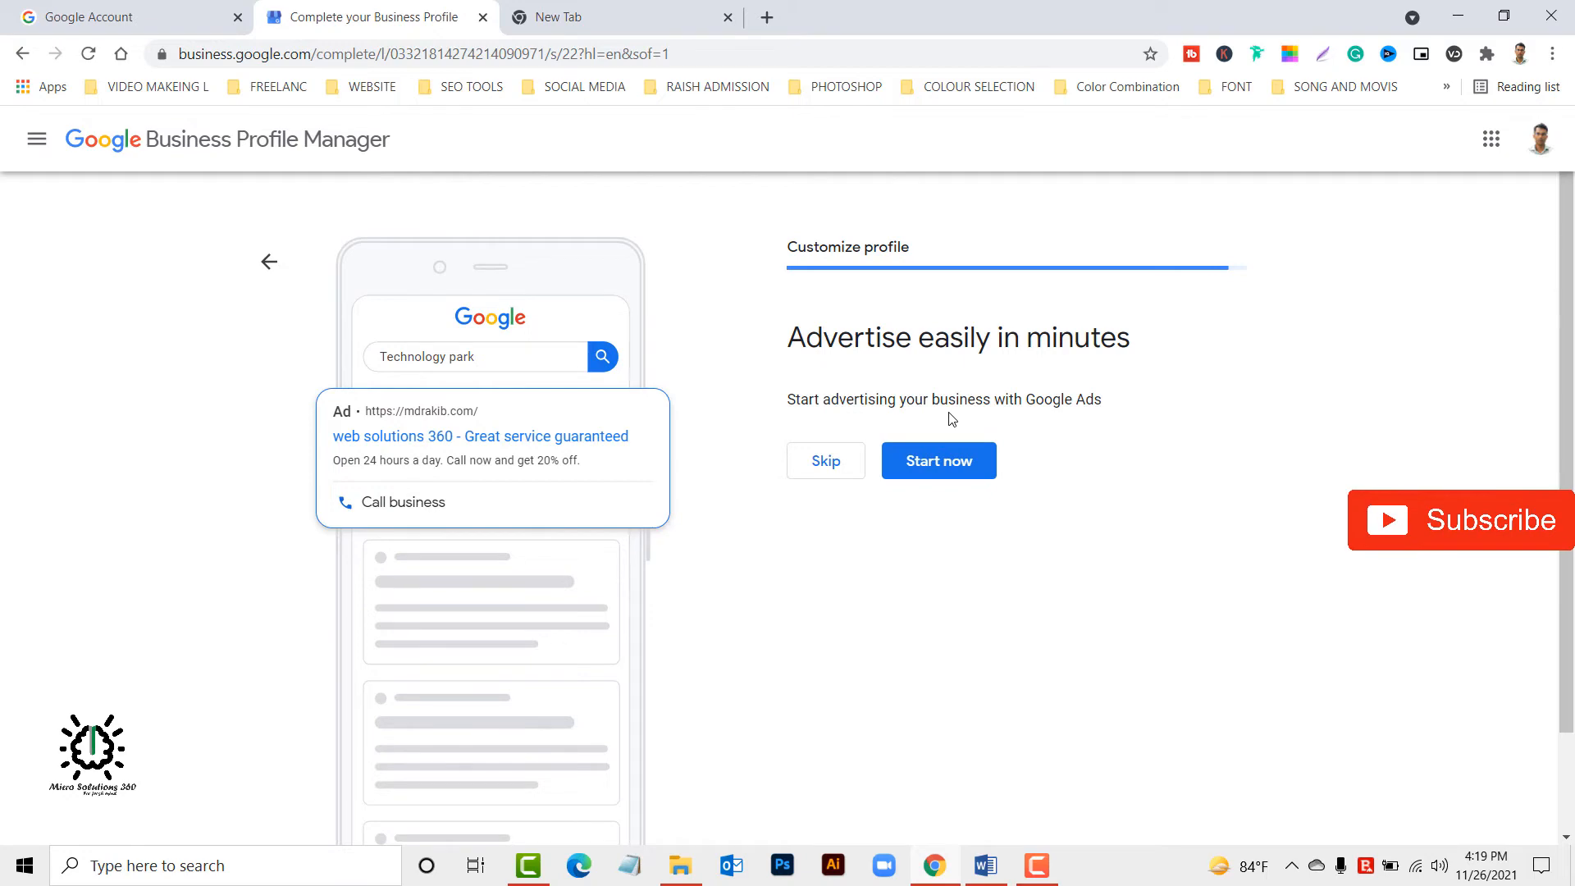
Skip the Google Ads offer, finish customizing the profile and accept the Business Profile Manager welcome notice.
click(846, 469)
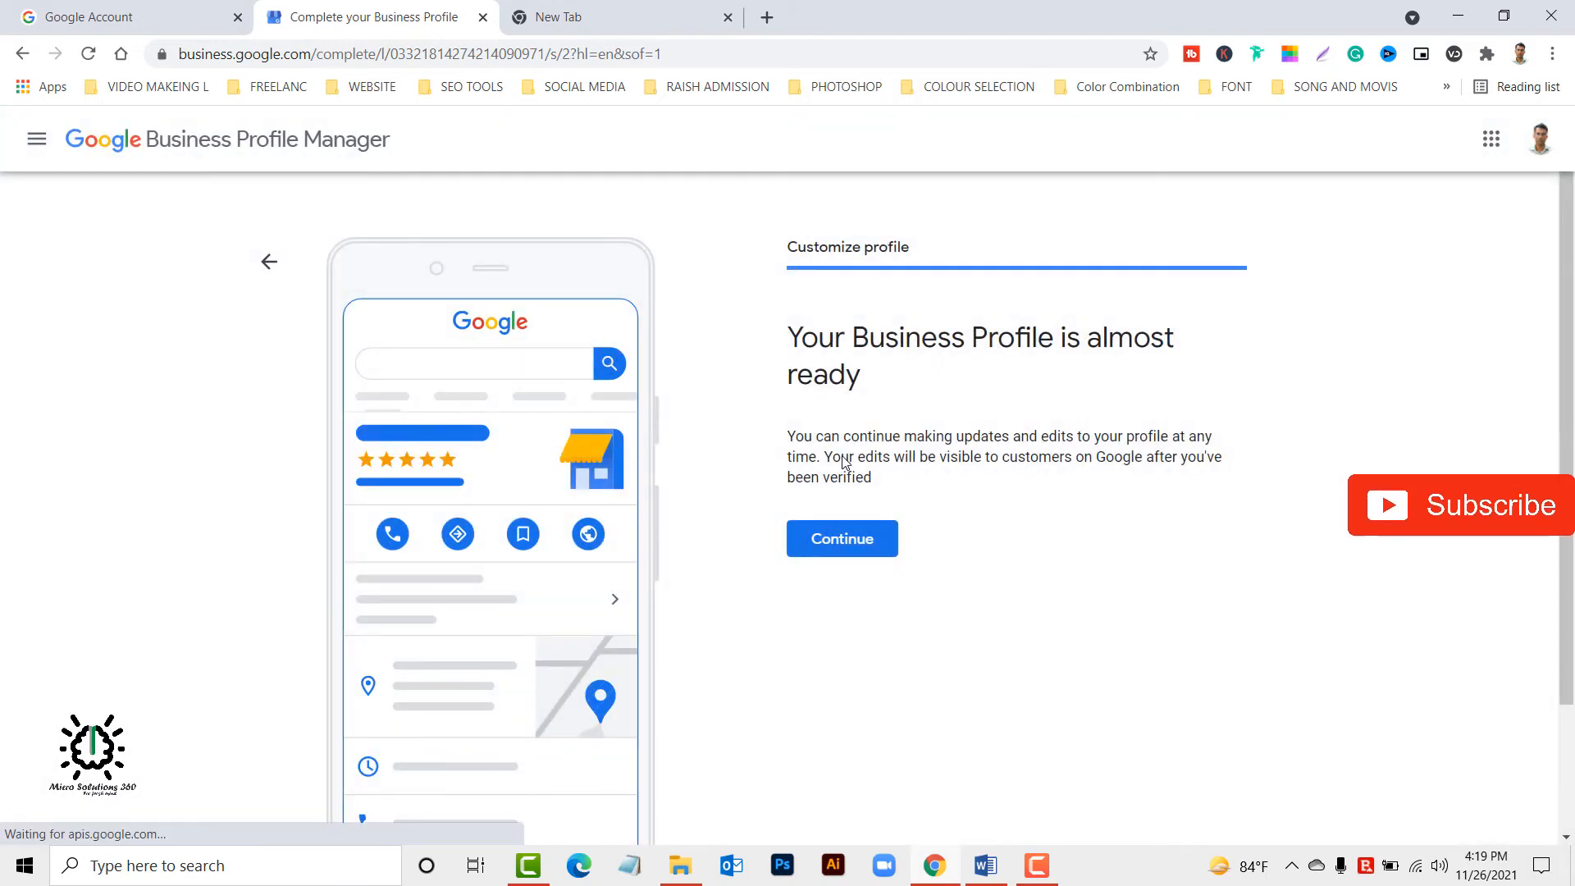
click(882, 538)
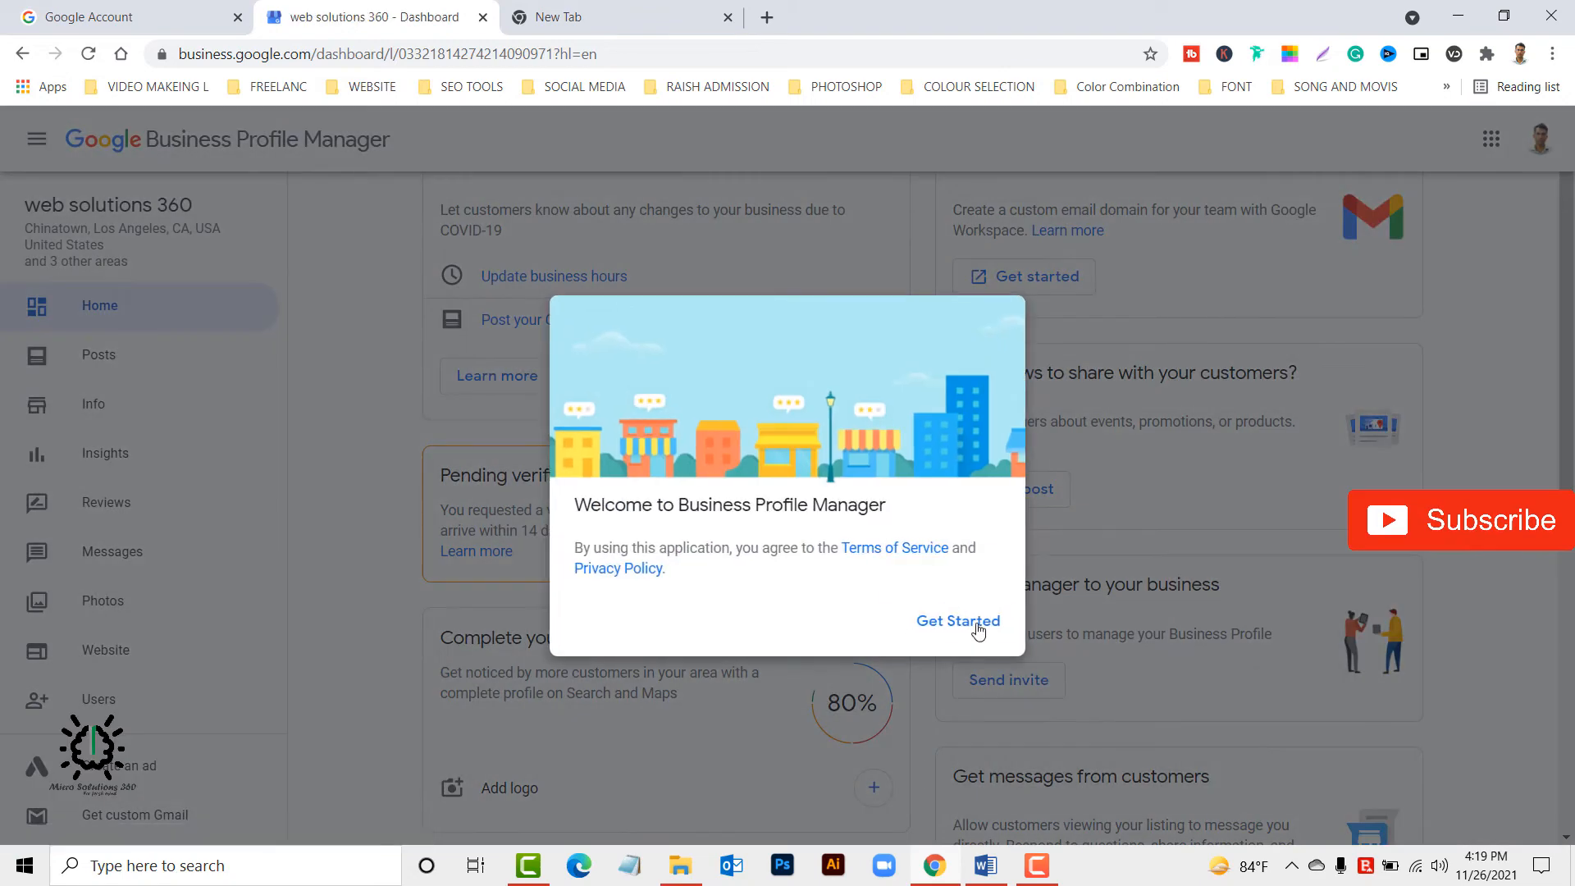
click(958, 621)
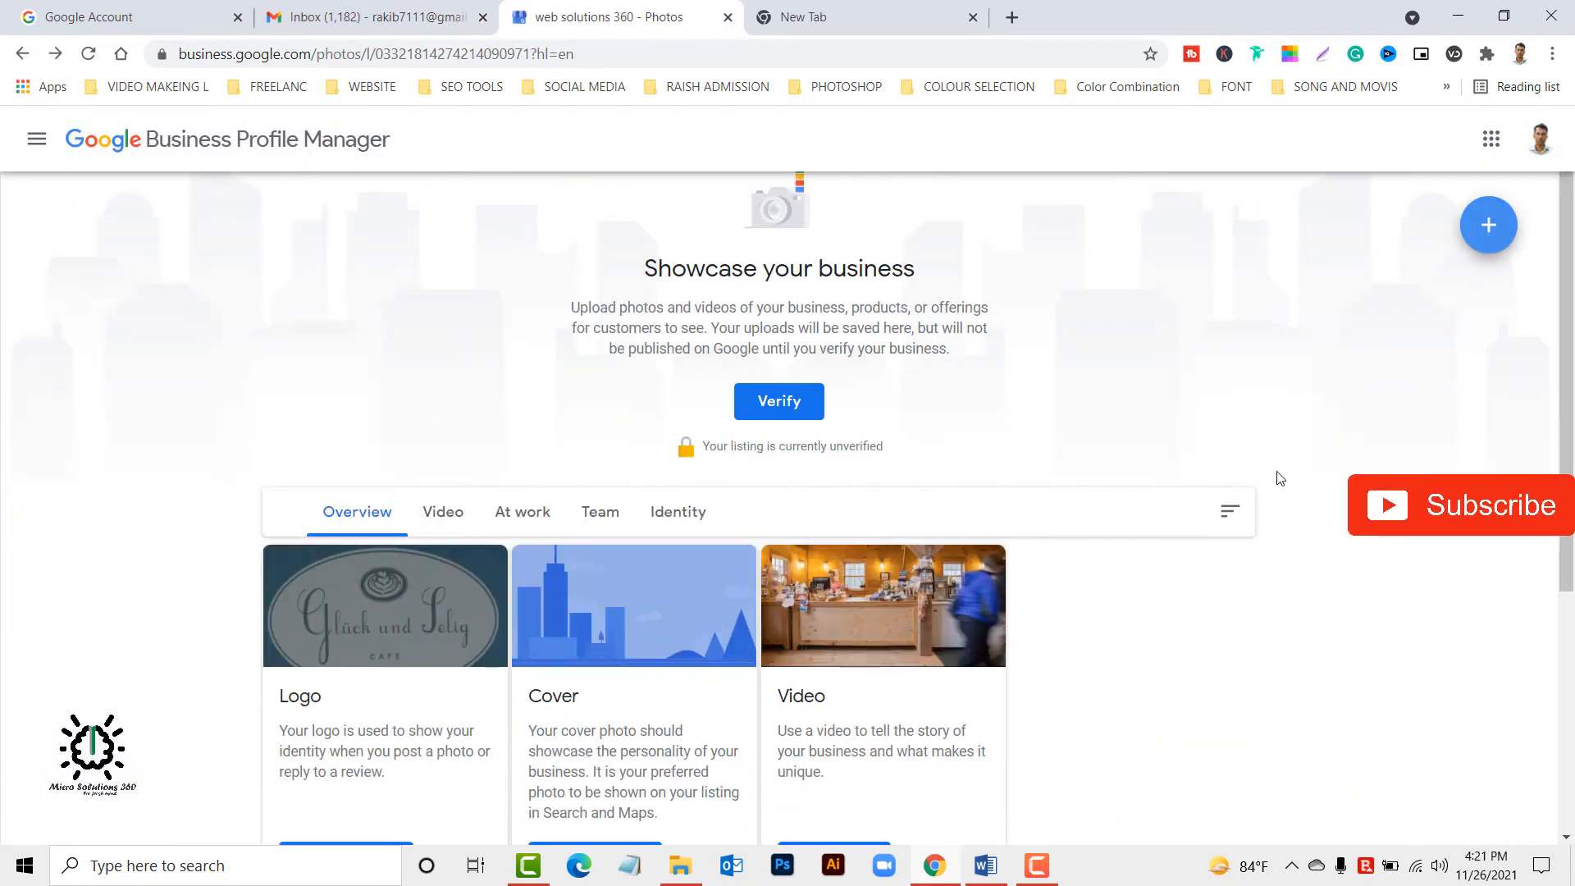
scroll(988, 450, down, 5)
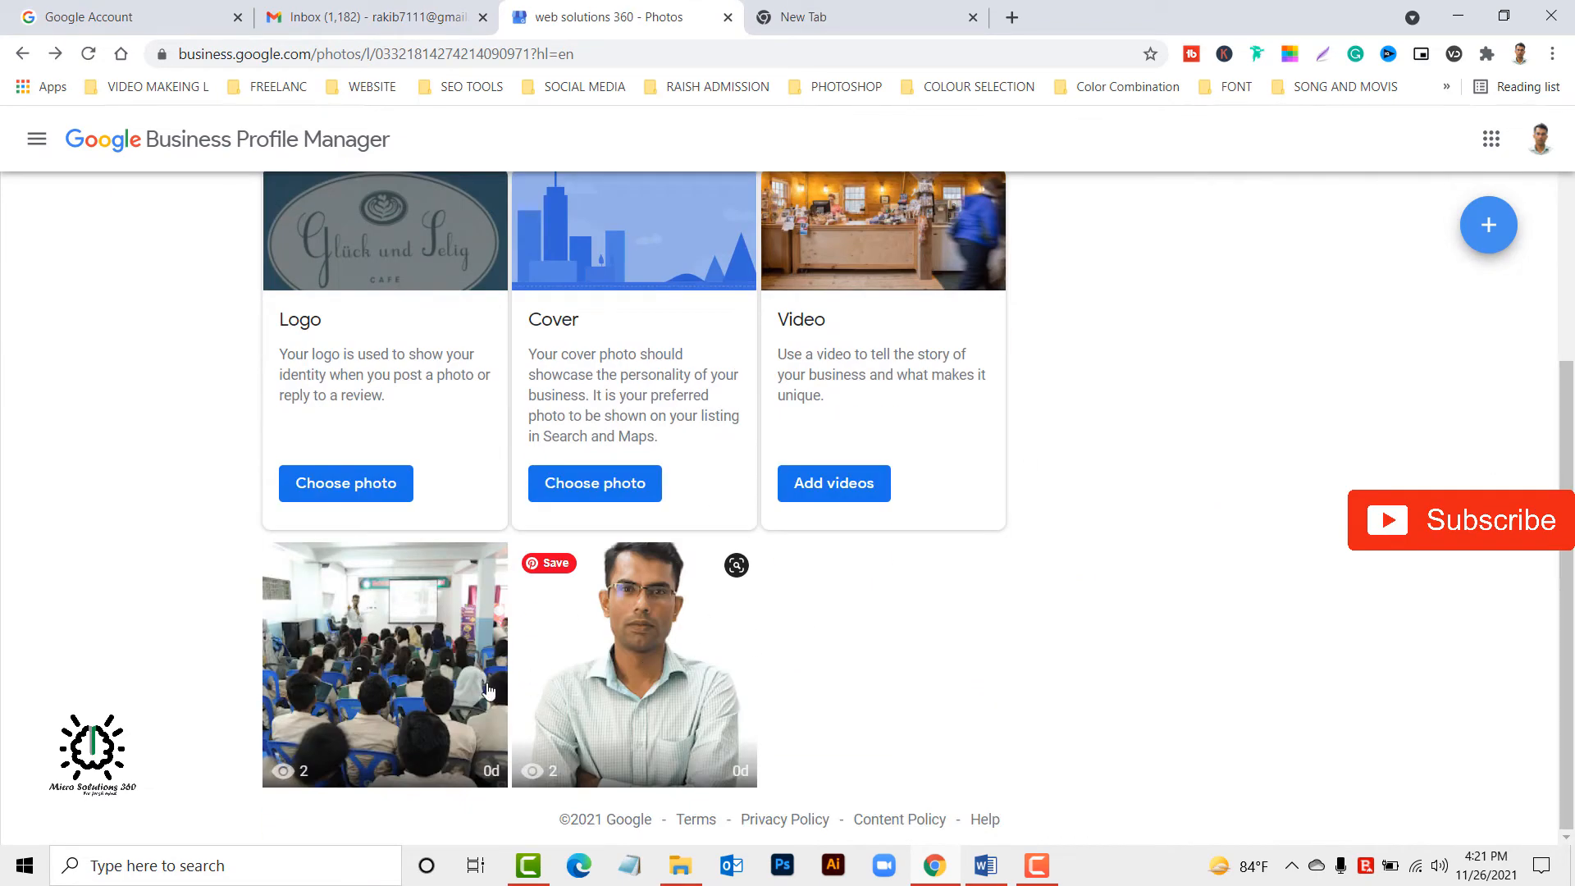
scroll(952, 599, up, 3)
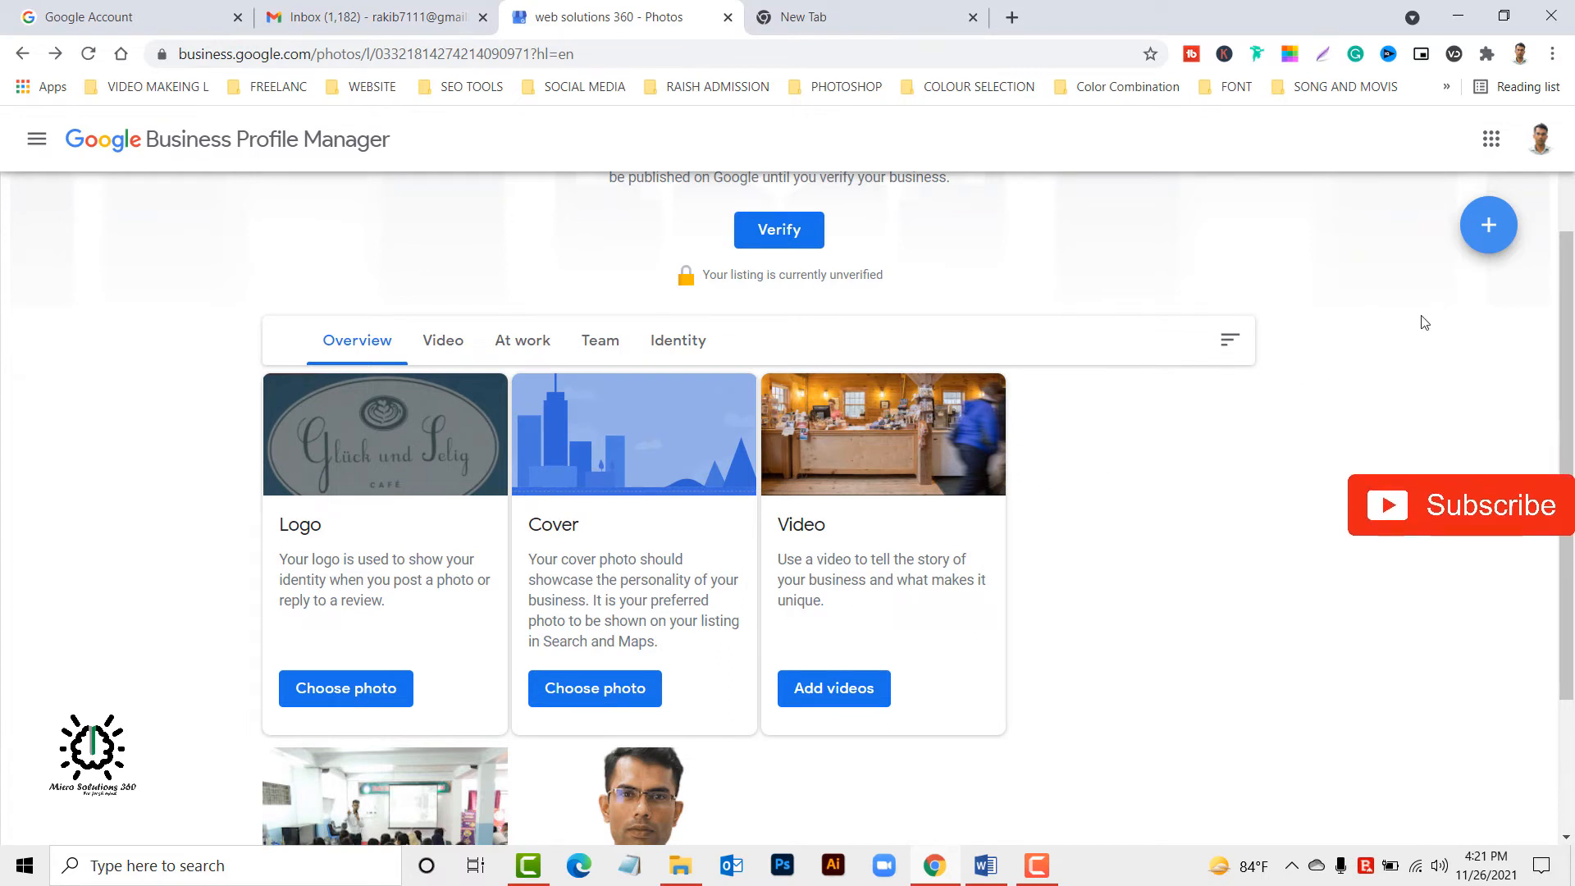
Try to upload web-solutions-.360.jpg from the "google pay business account" folder as the business cover photo.
scroll(812, 467, up, 1)
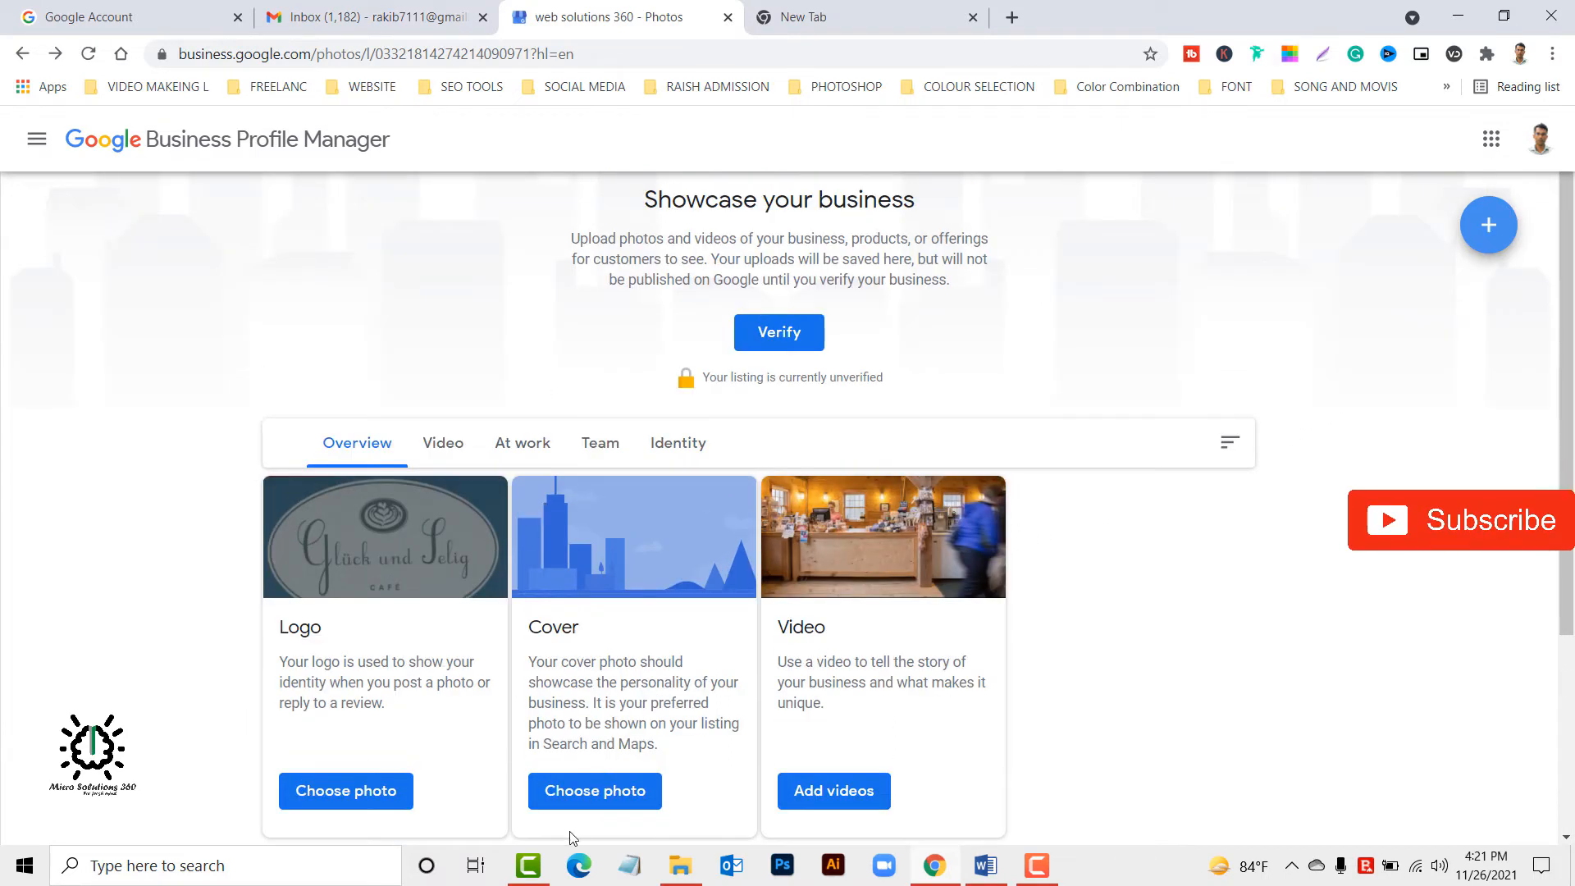
click(588, 790)
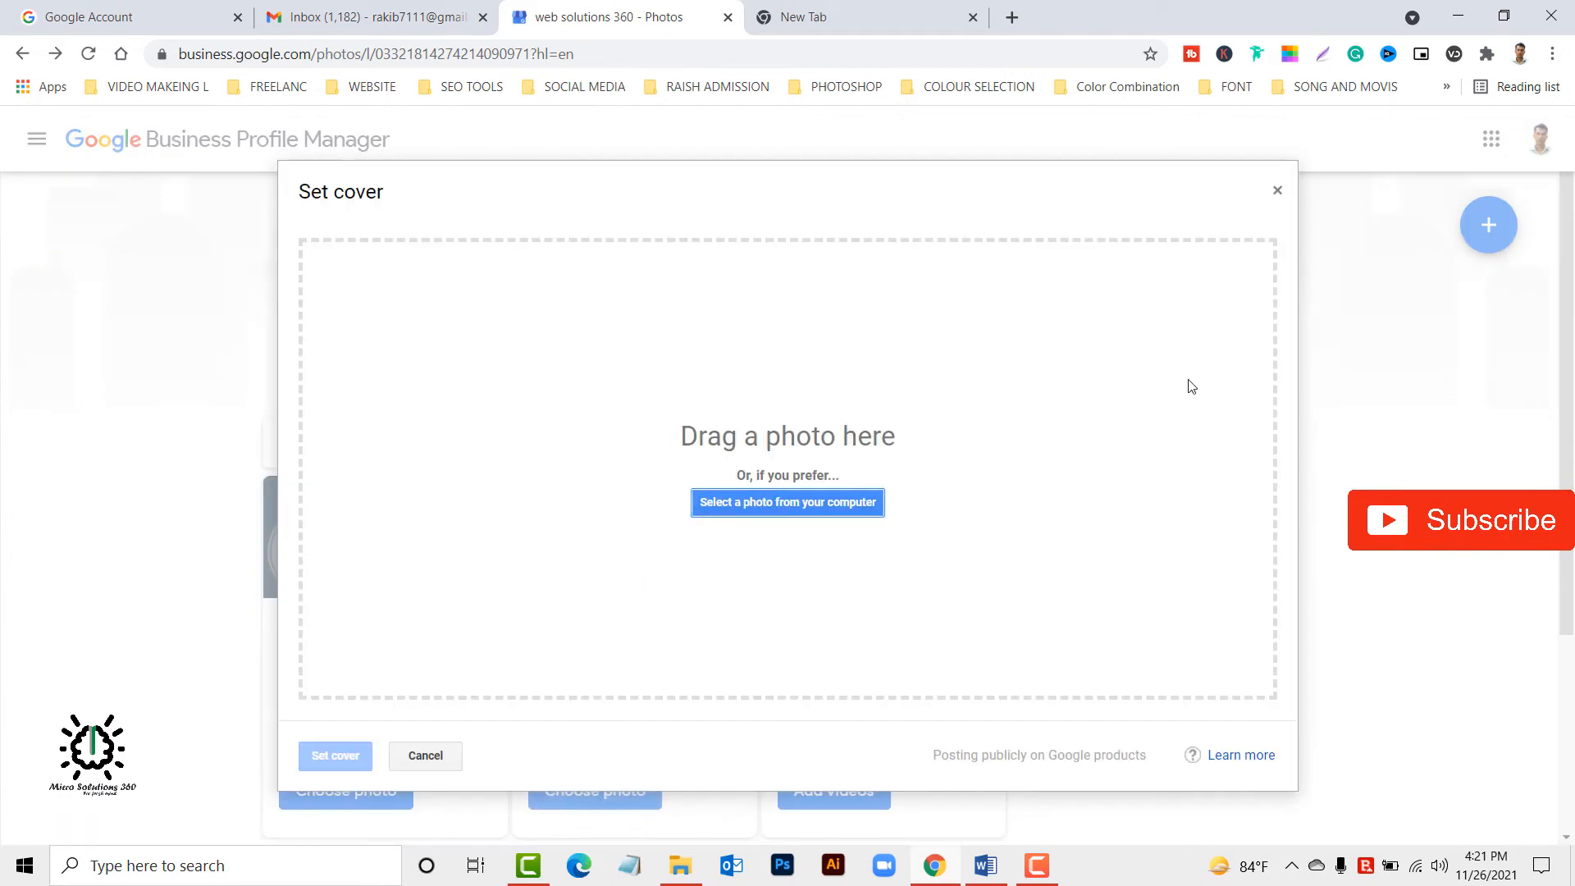
click(1276, 191)
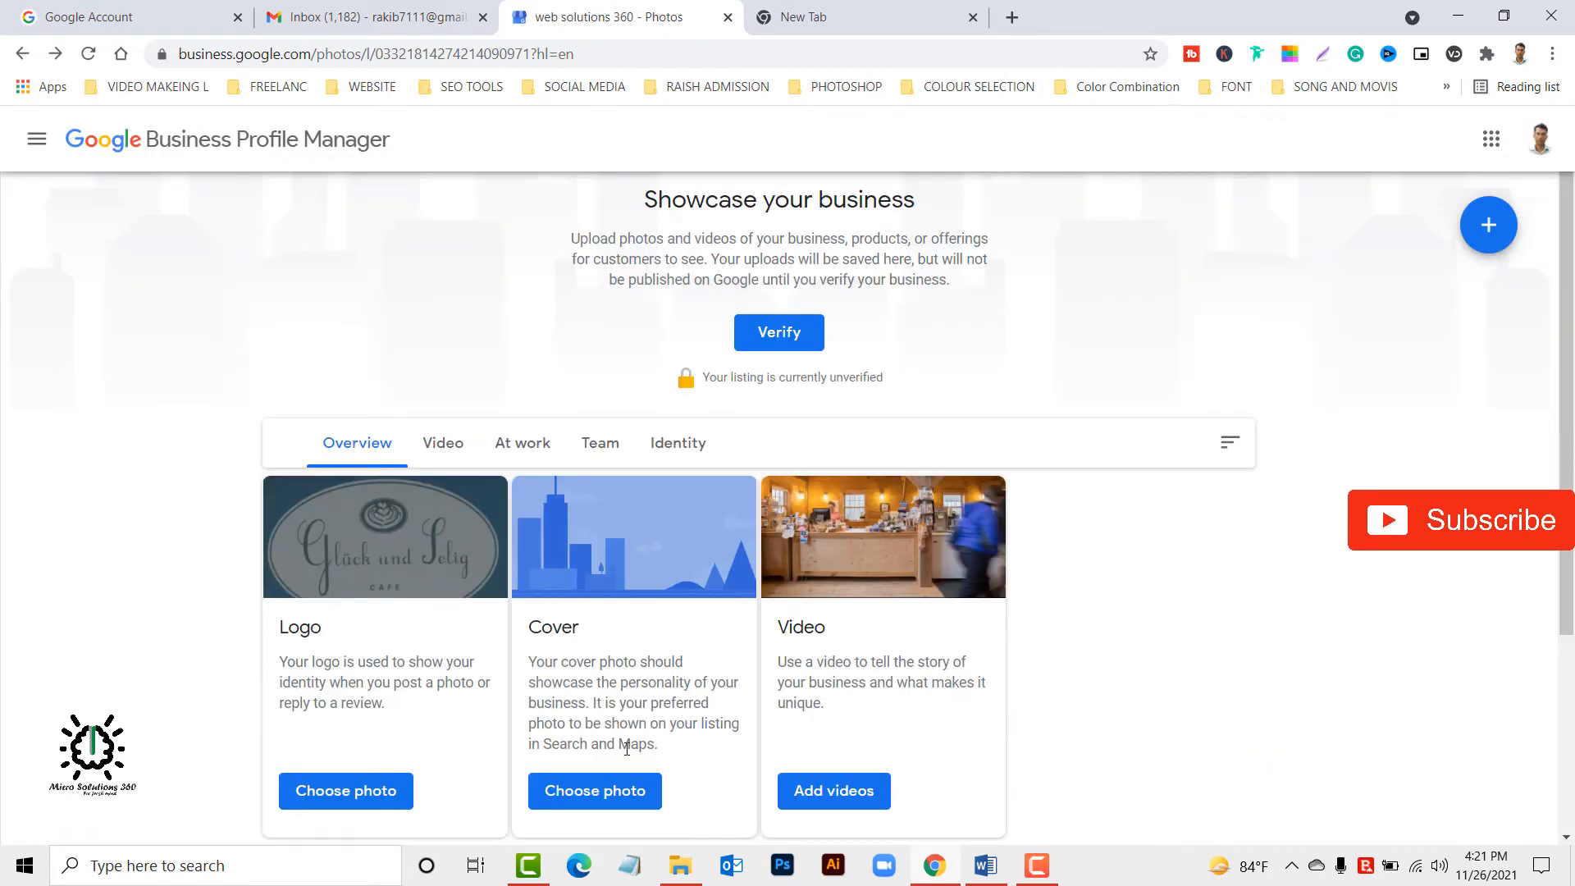
click(548, 795)
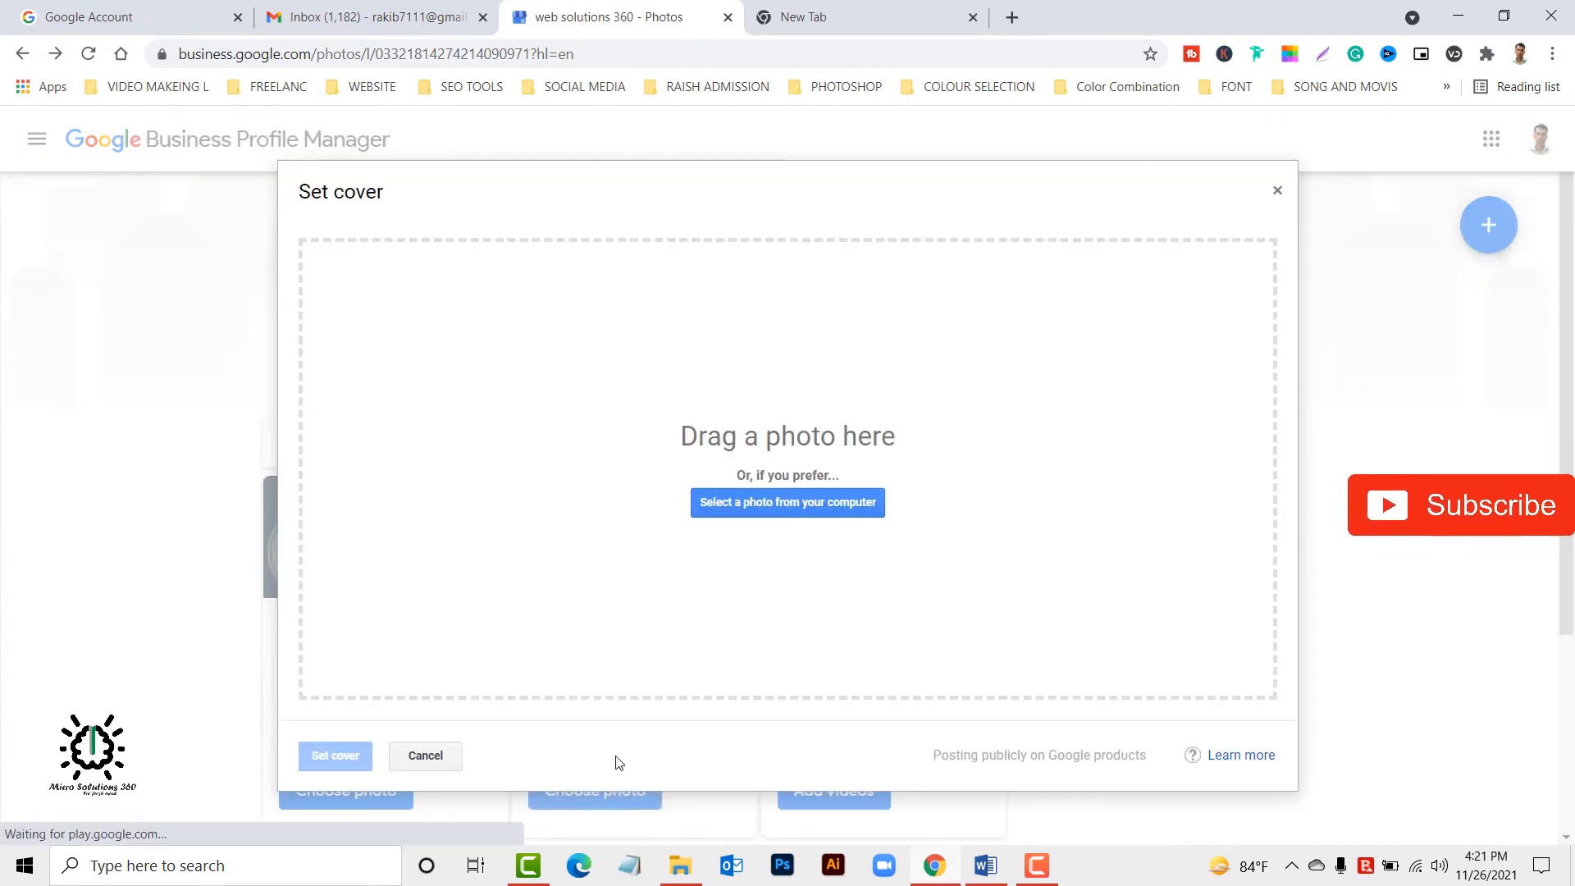
click(809, 502)
click(551, 185)
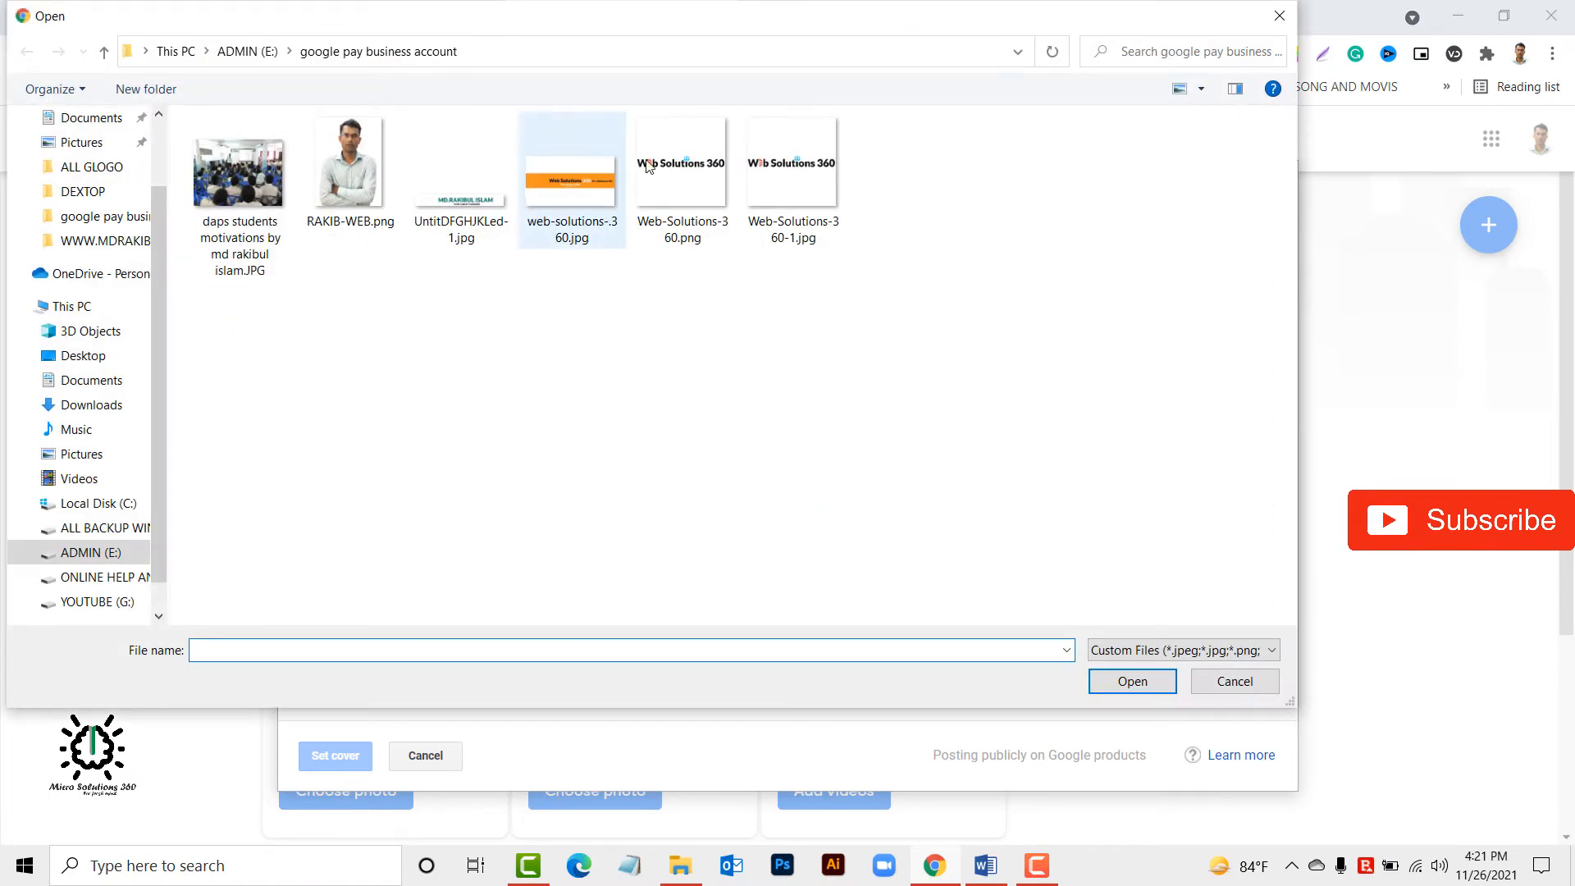
double_click(566, 211)
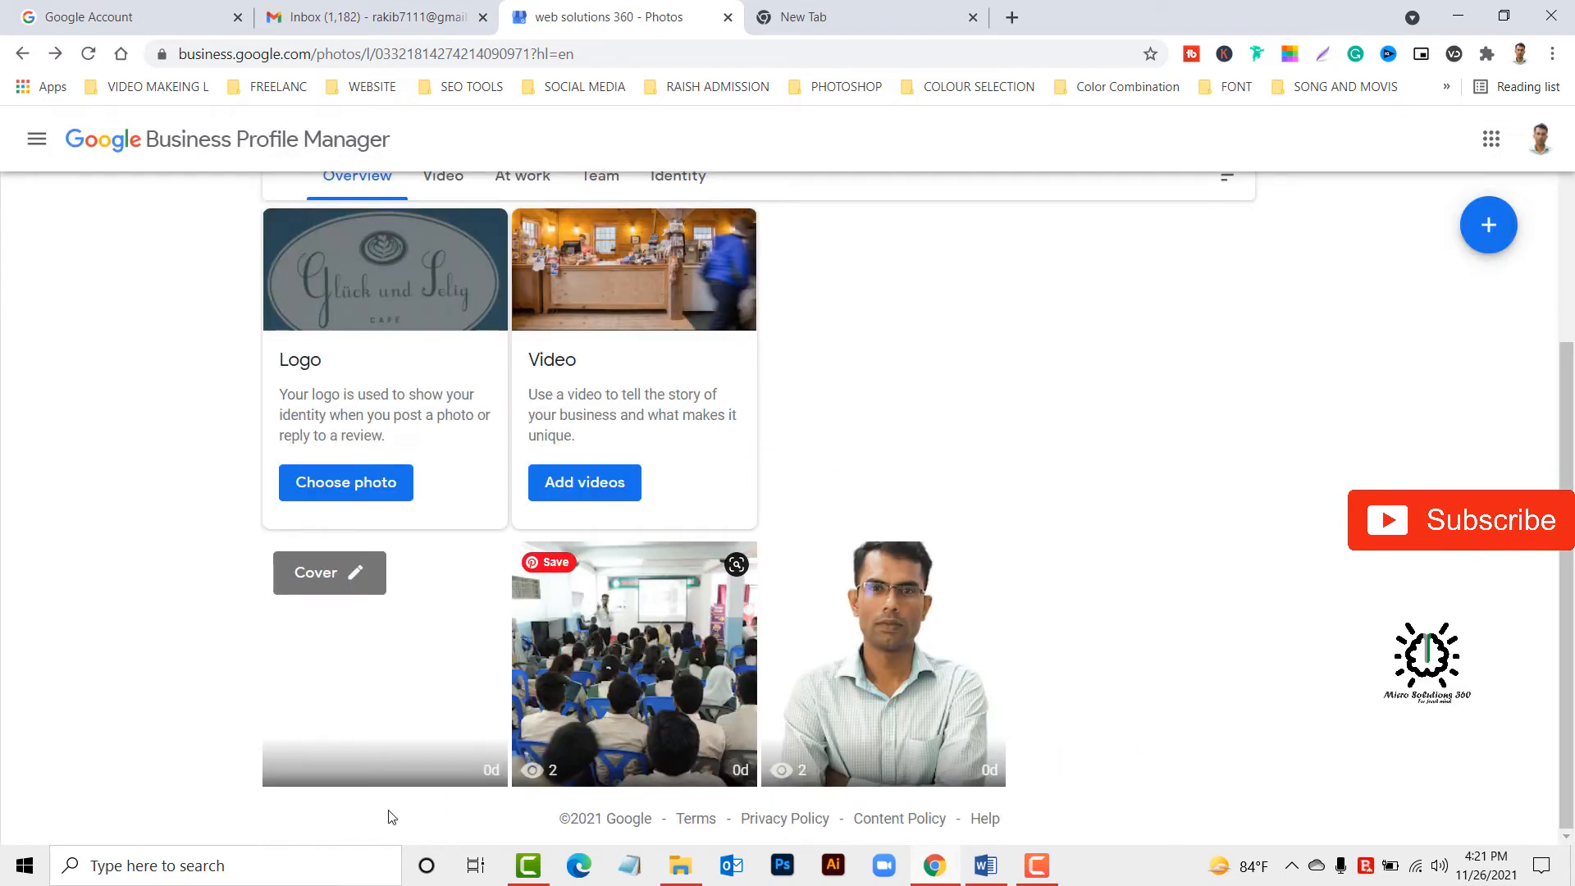
Start adding a logo from the profile completion card and upload Web-Solutions-360.png from the "google pay business account" folder.
scroll(750, 619, up, 4)
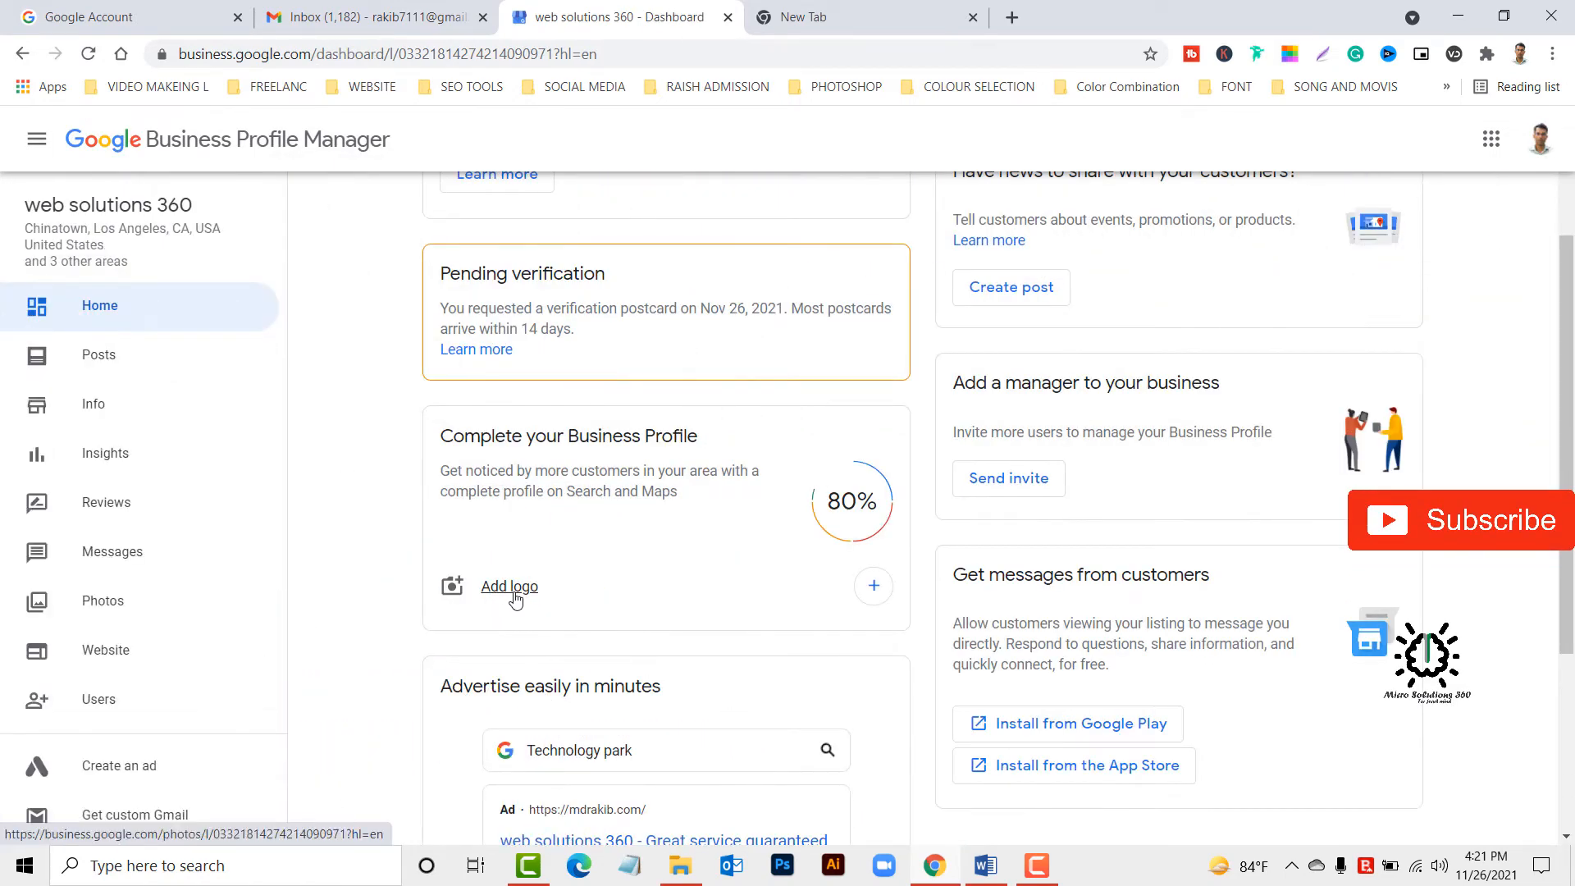
click(503, 587)
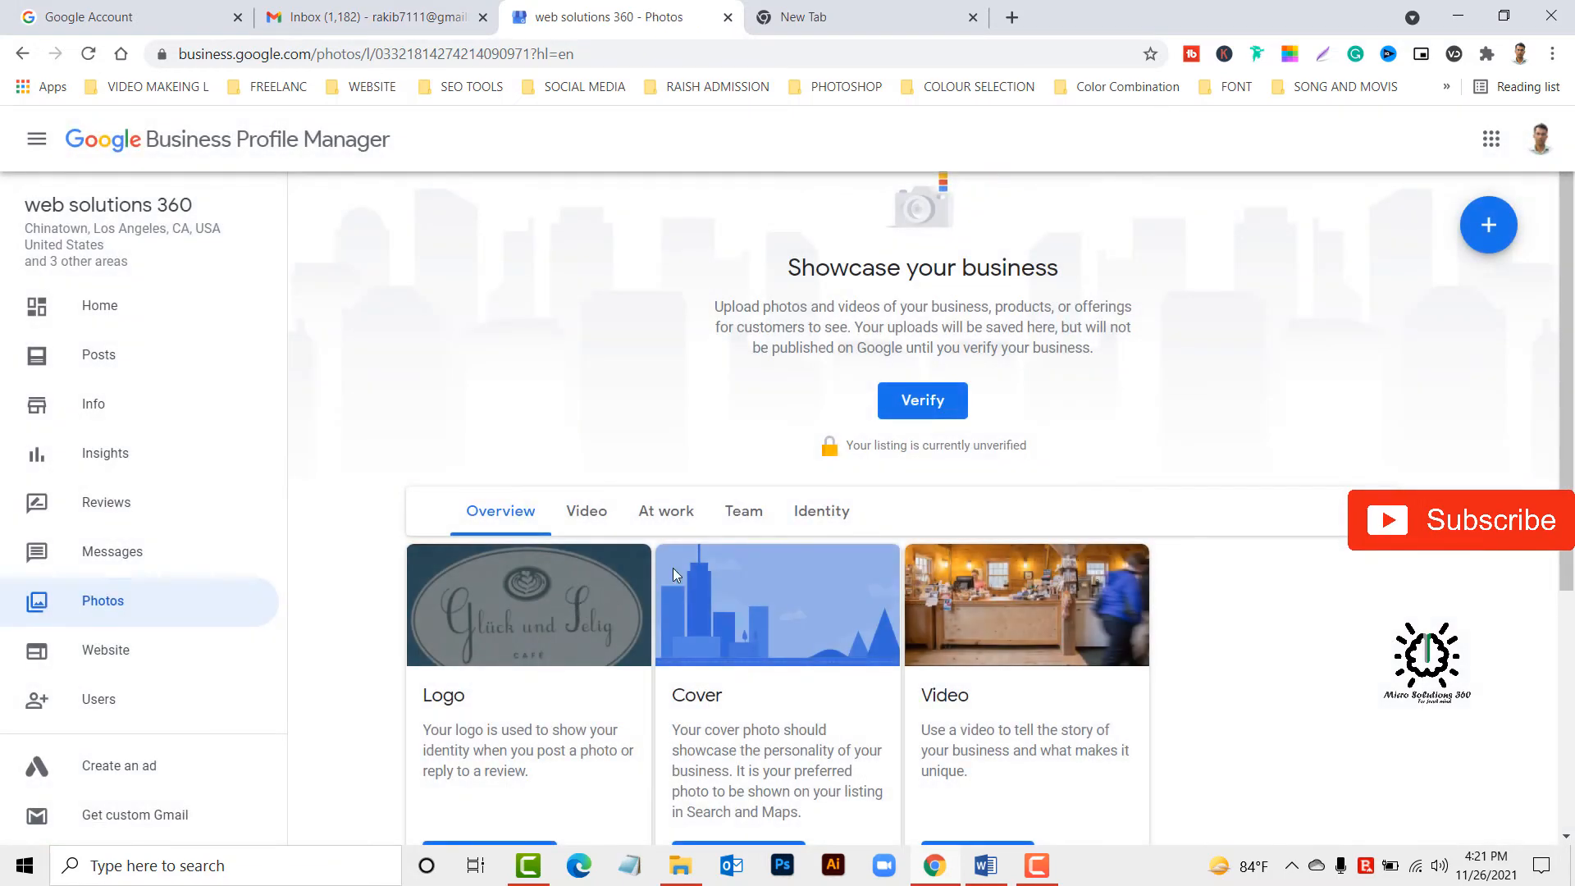
scroll(681, 579, down, 3)
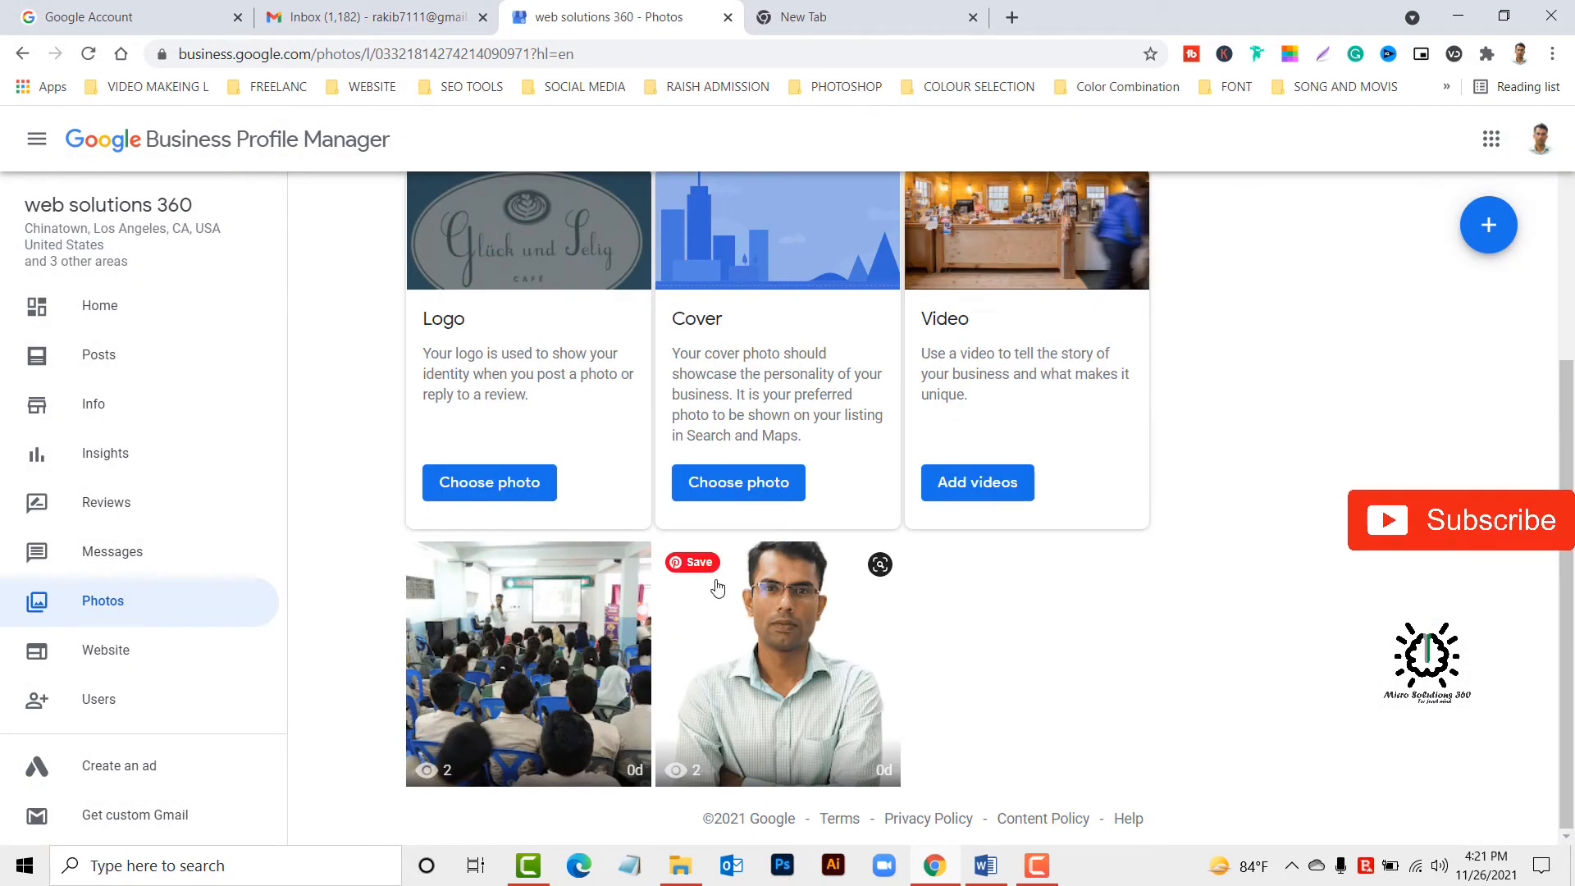
click(489, 489)
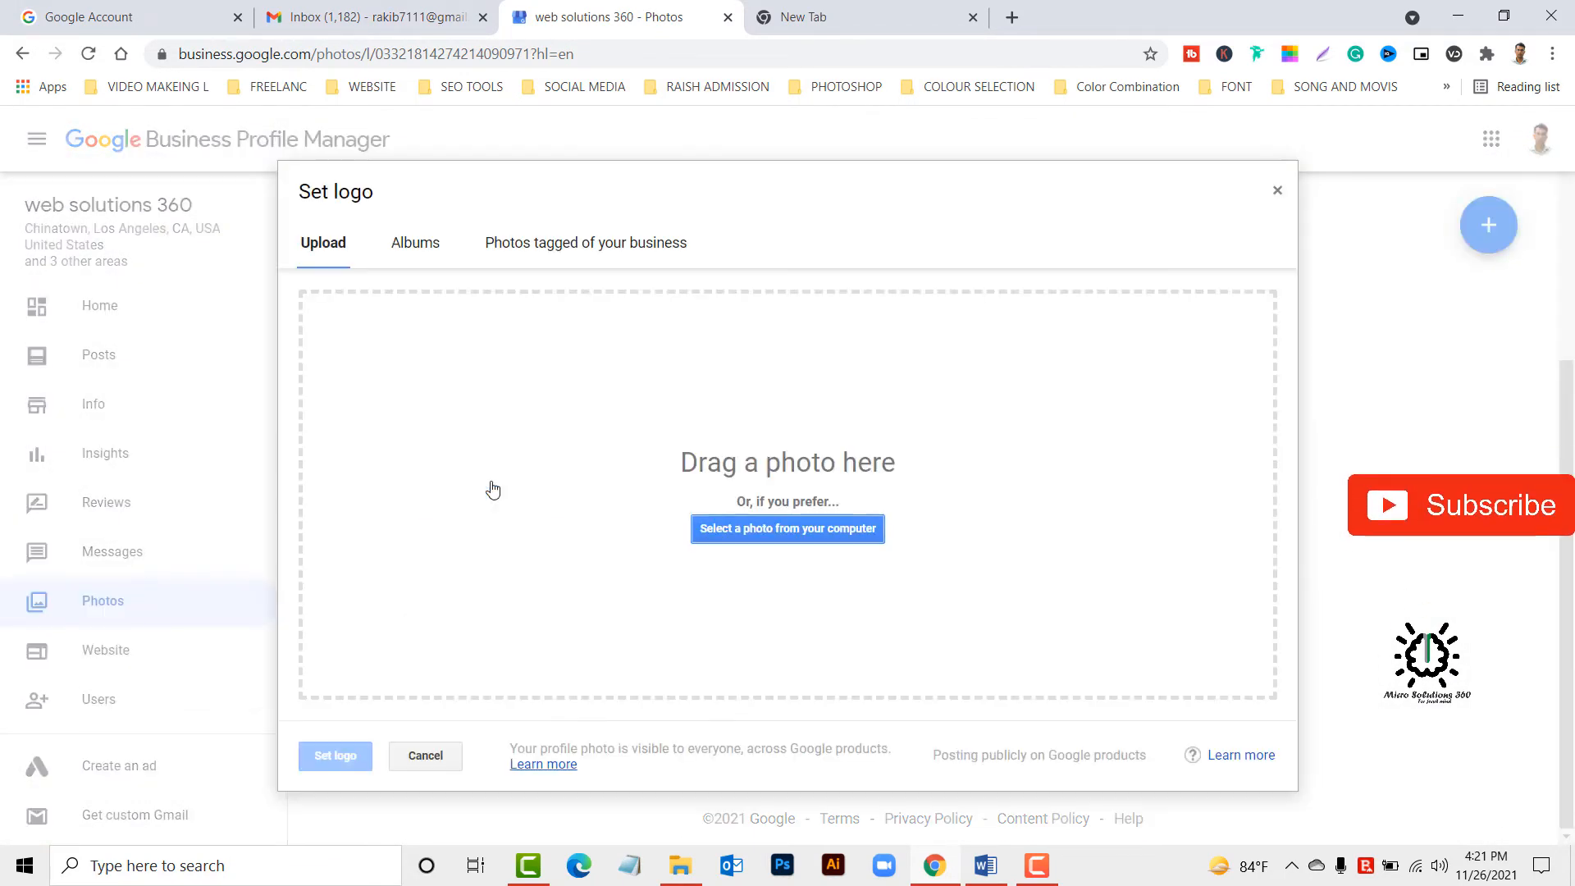
click(781, 531)
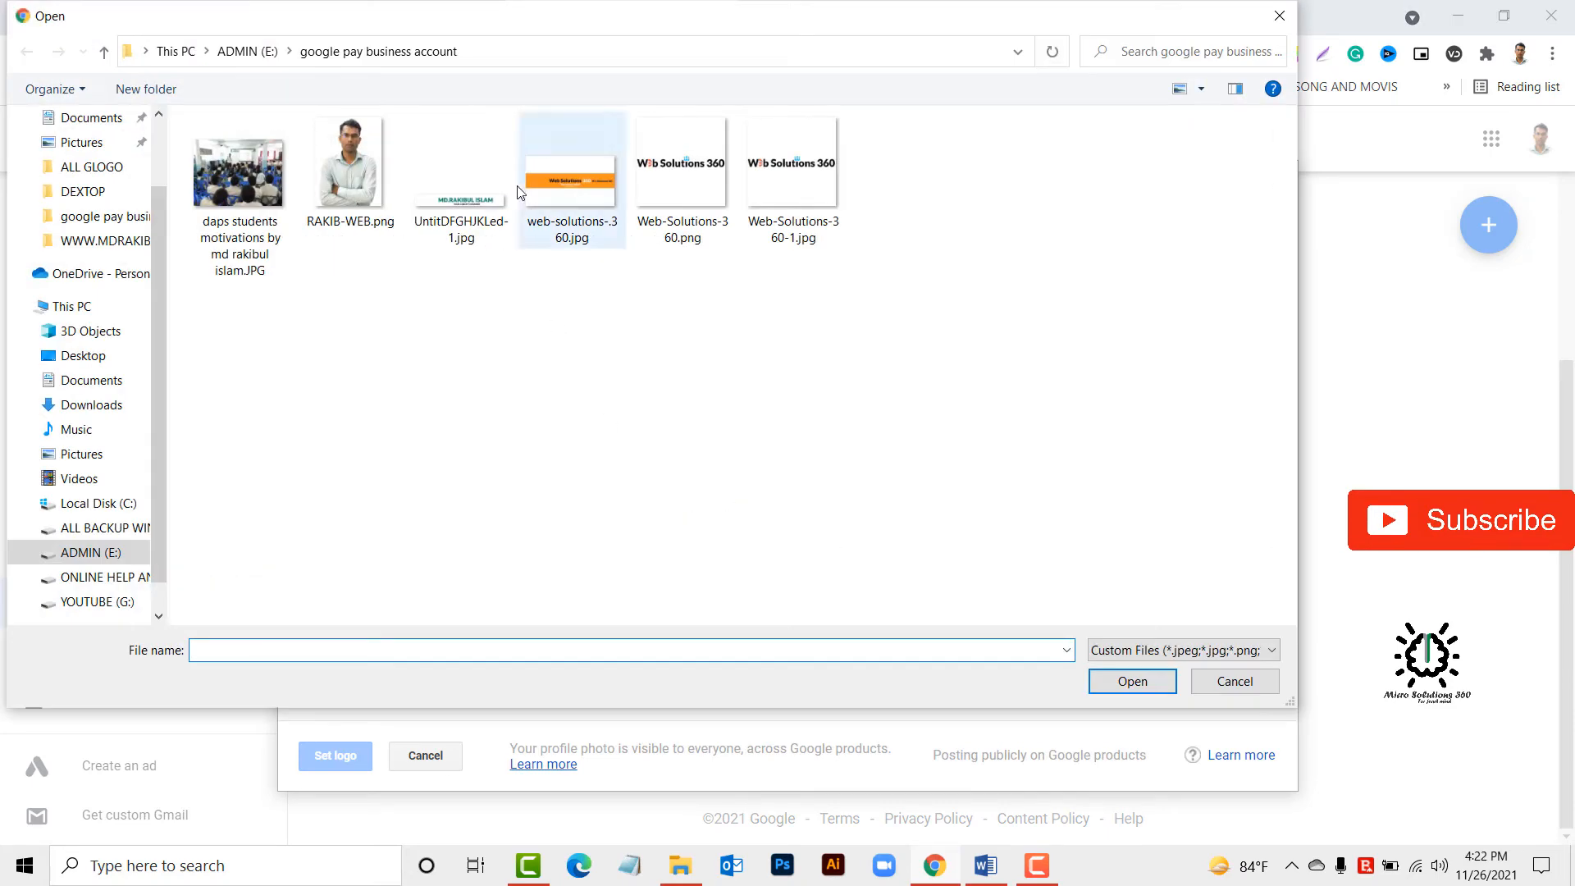
double_click(682, 173)
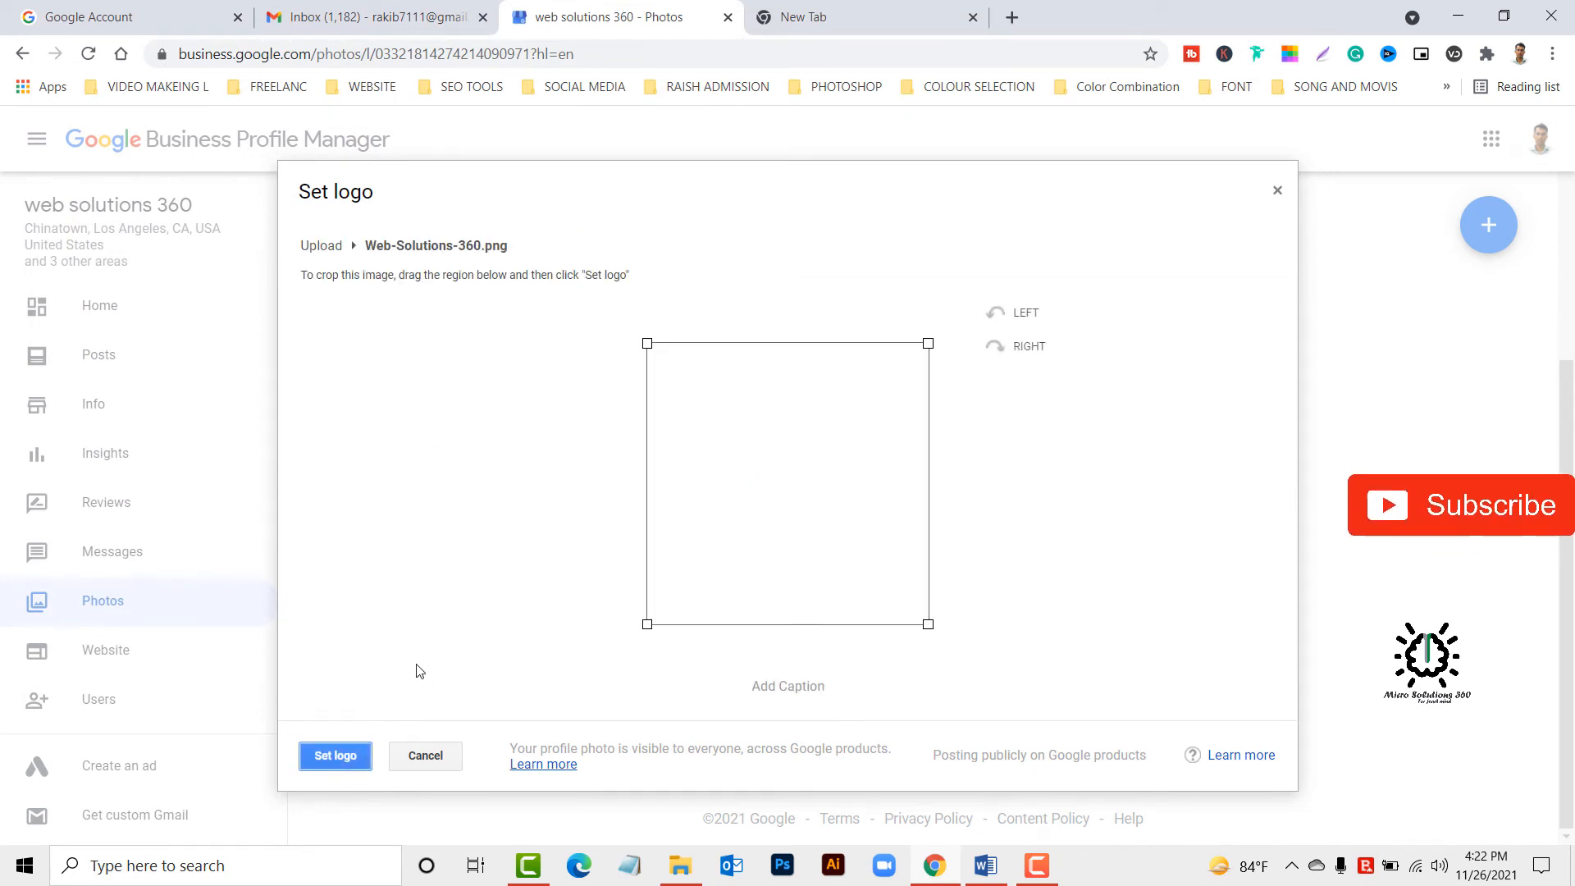
Enlarge the crop area around the uploaded image, set it as the business logo and reload the page.
drag(643, 337, 537, 328)
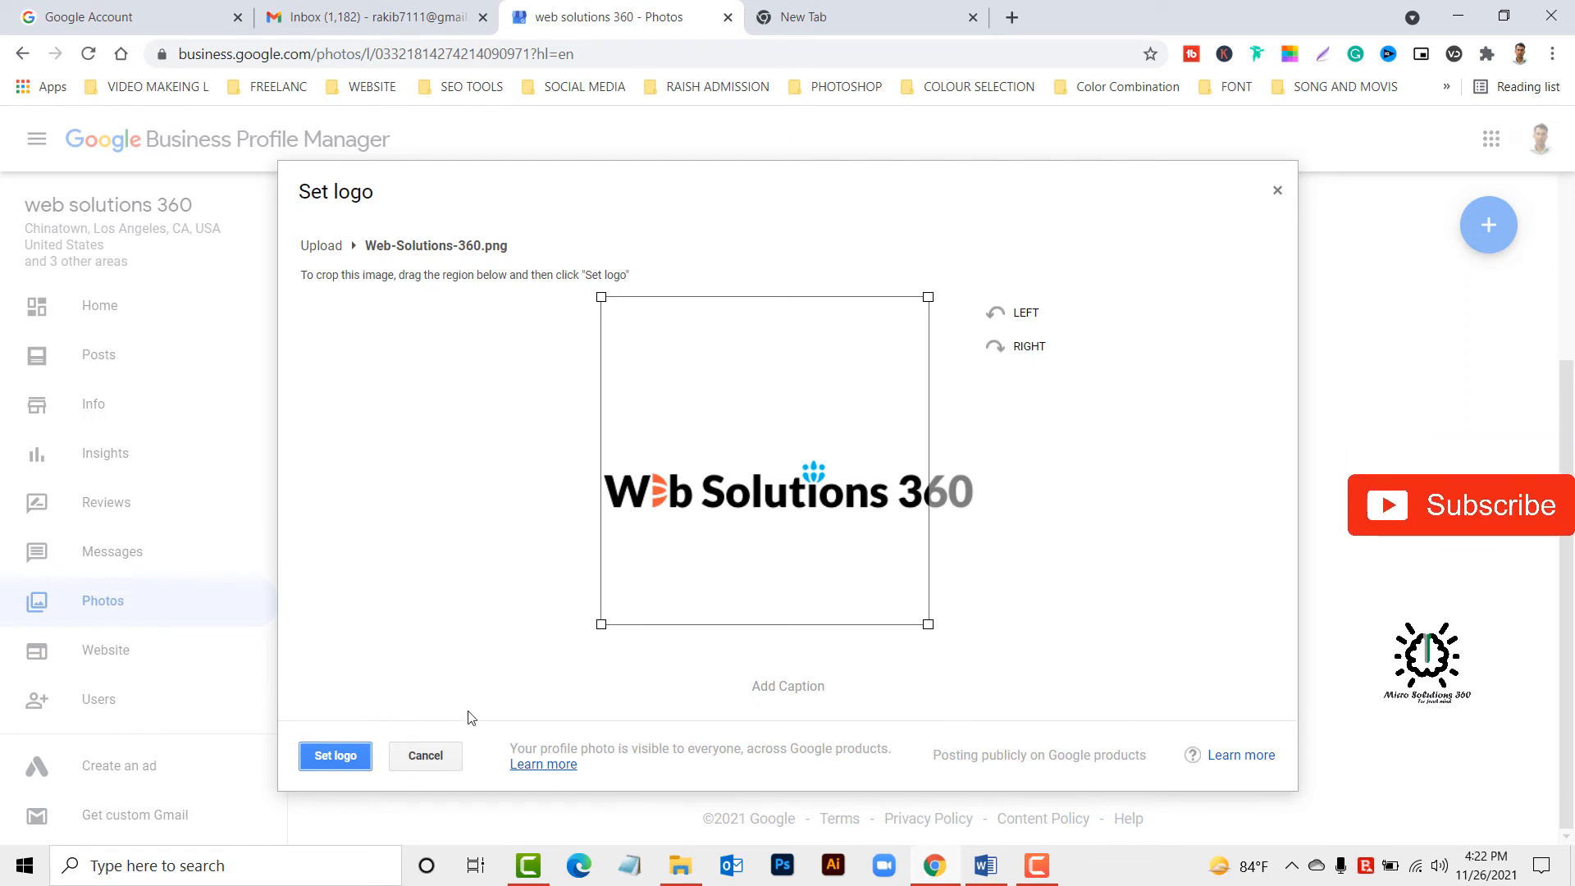
click(336, 756)
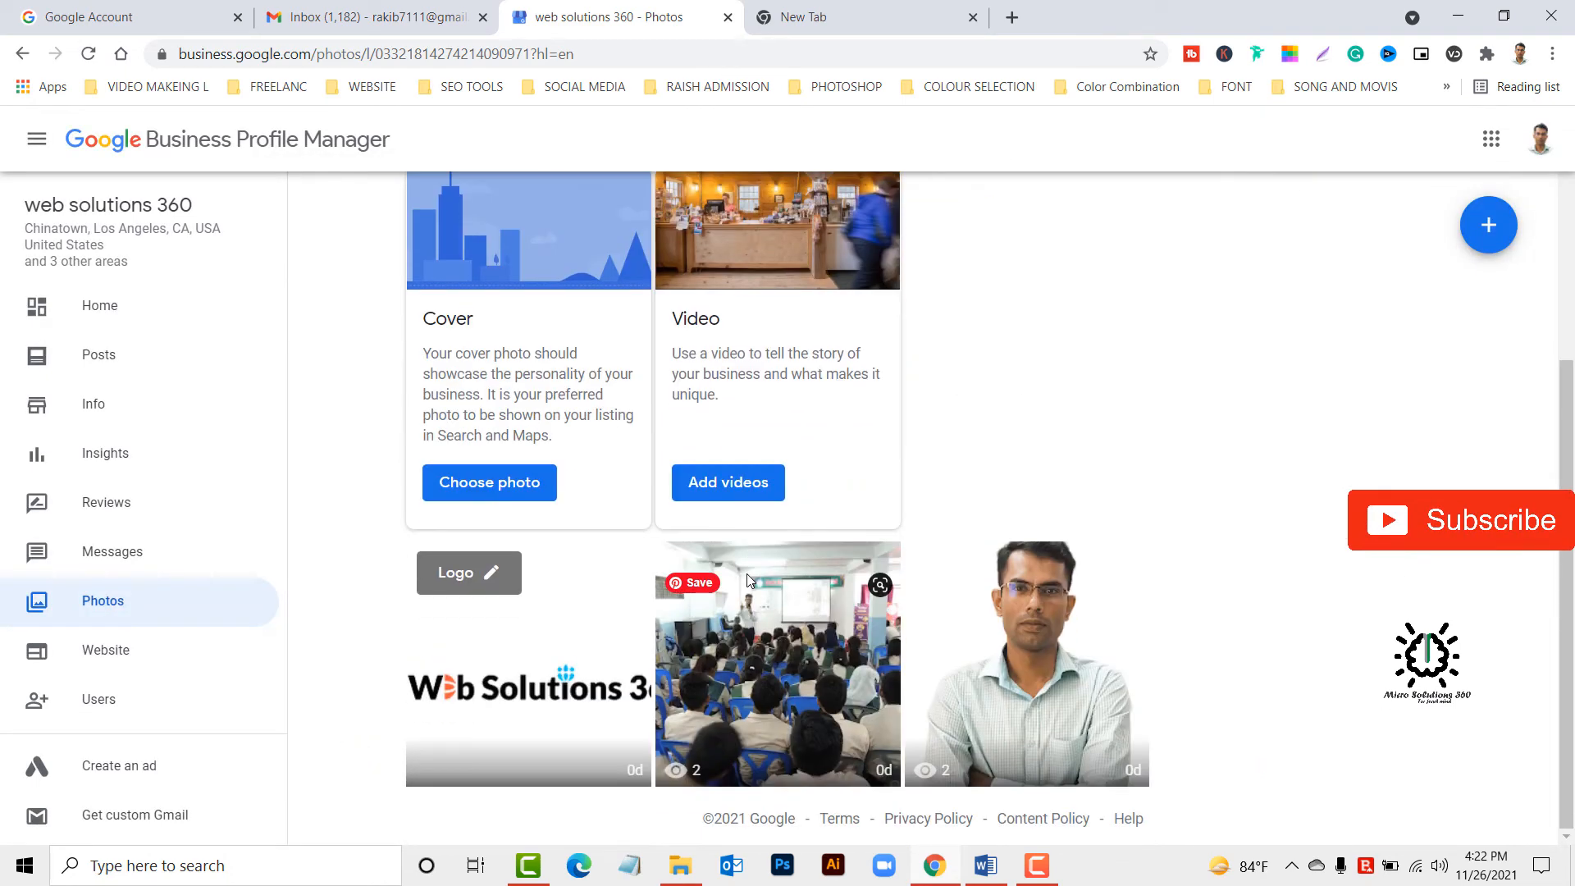
scroll(565, 656, up, 5)
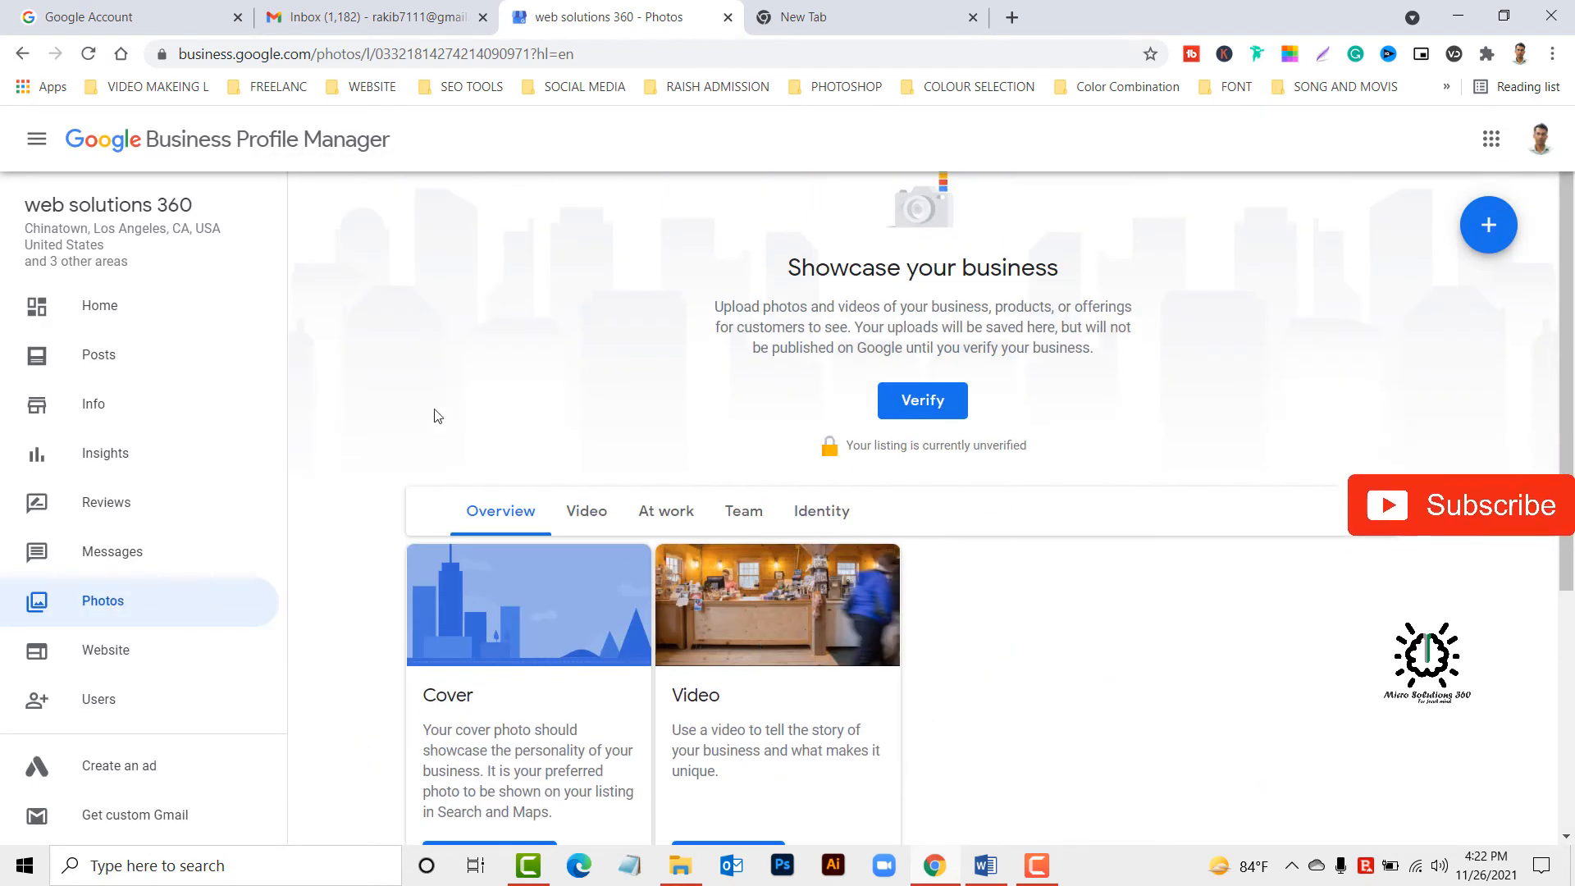
click(86, 54)
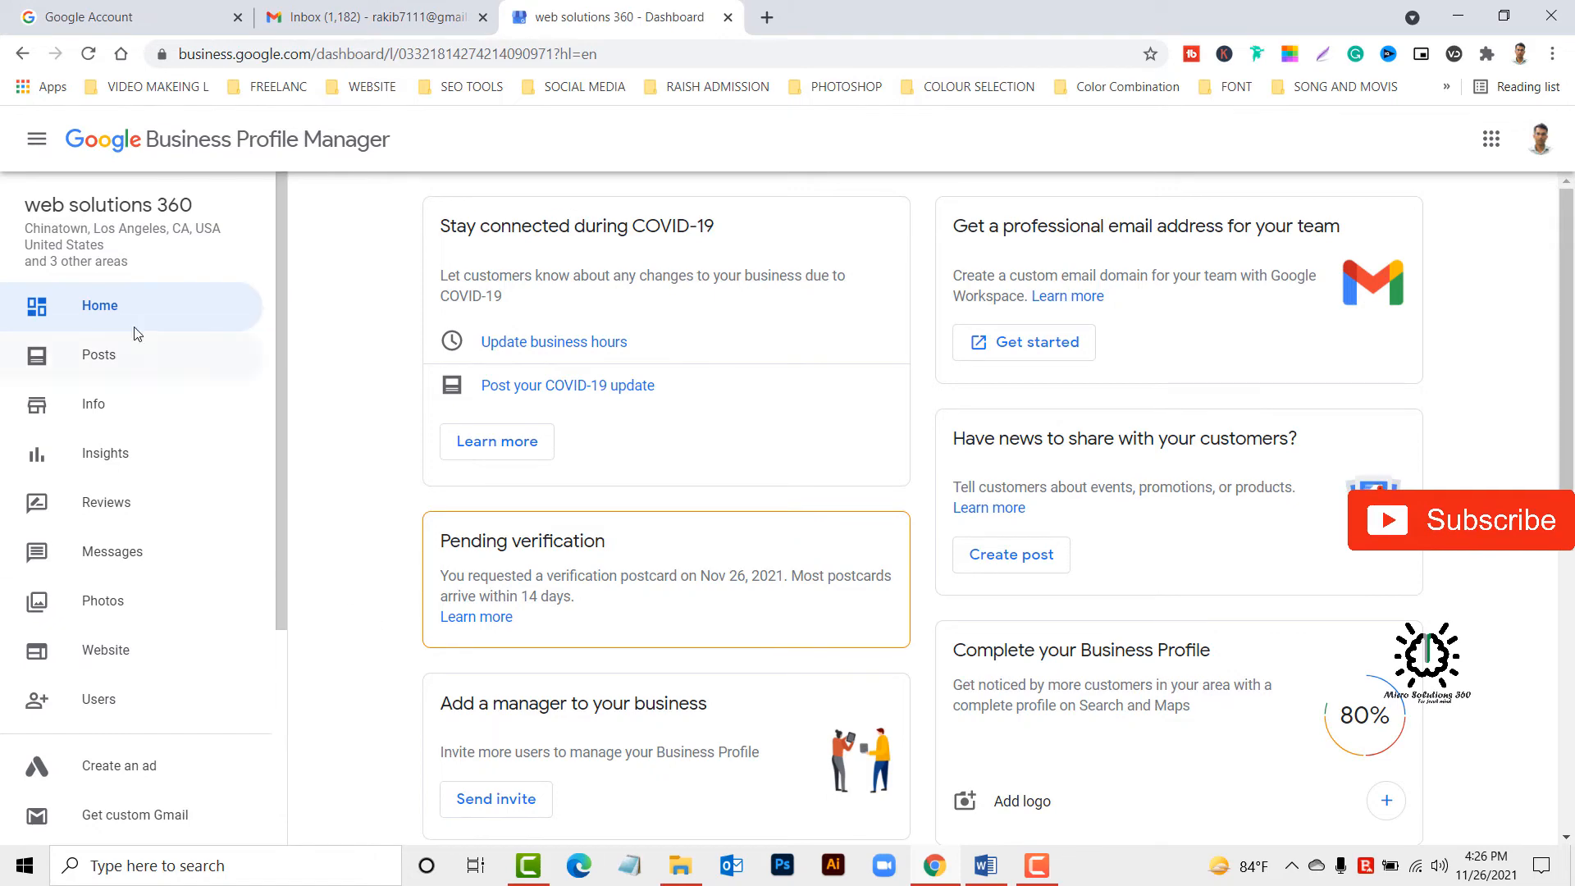
Open the business location for editing from the business info, accept the postcard warning and paste the street address.
click(116, 419)
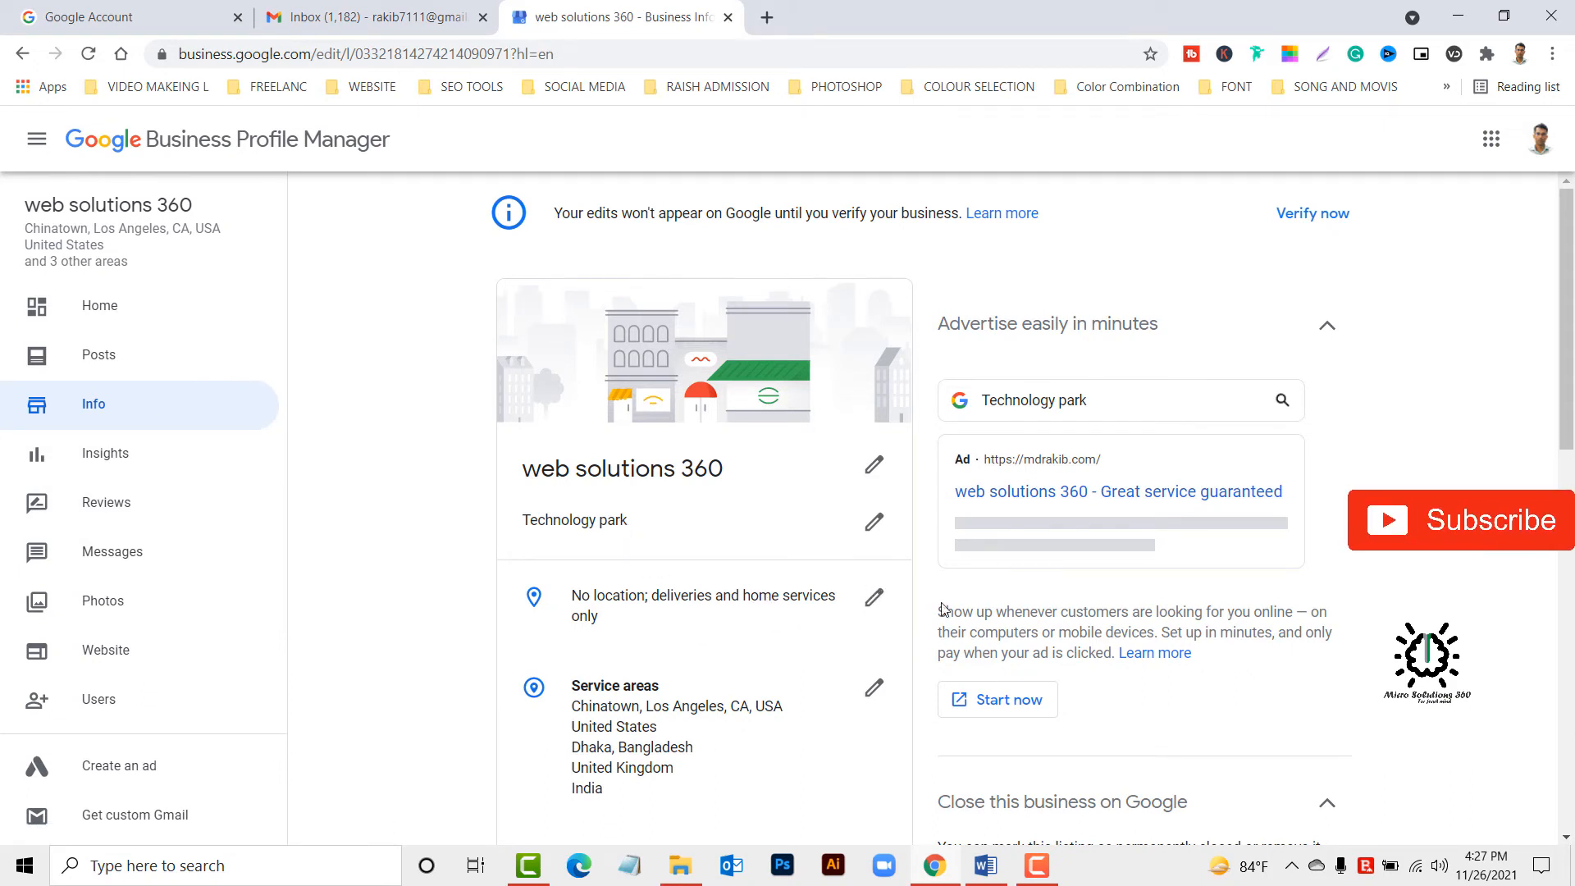
click(875, 603)
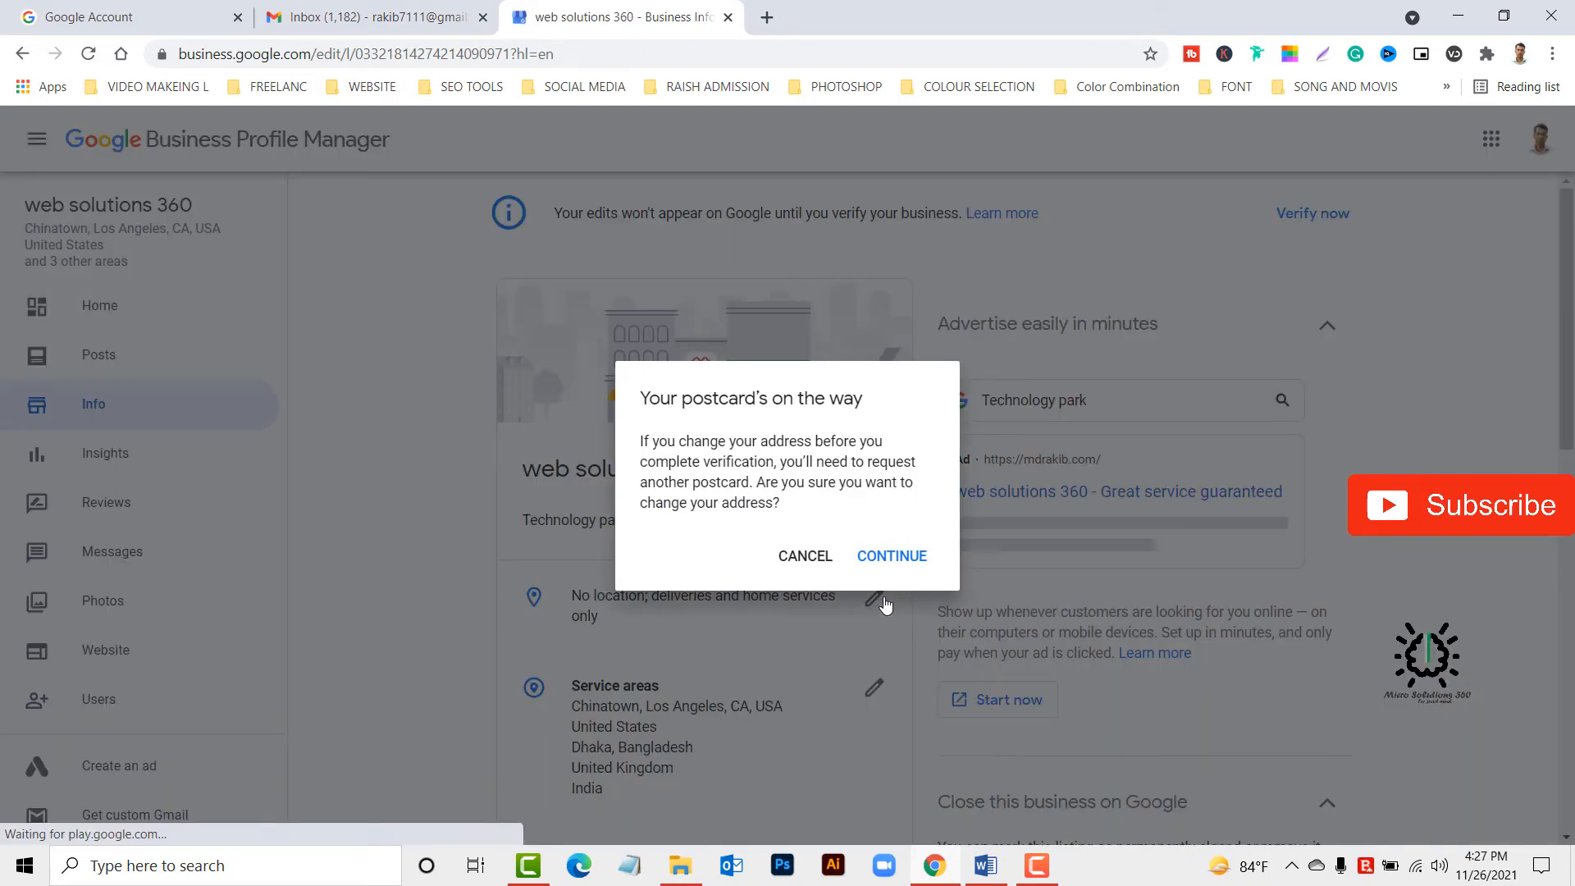
click(895, 561)
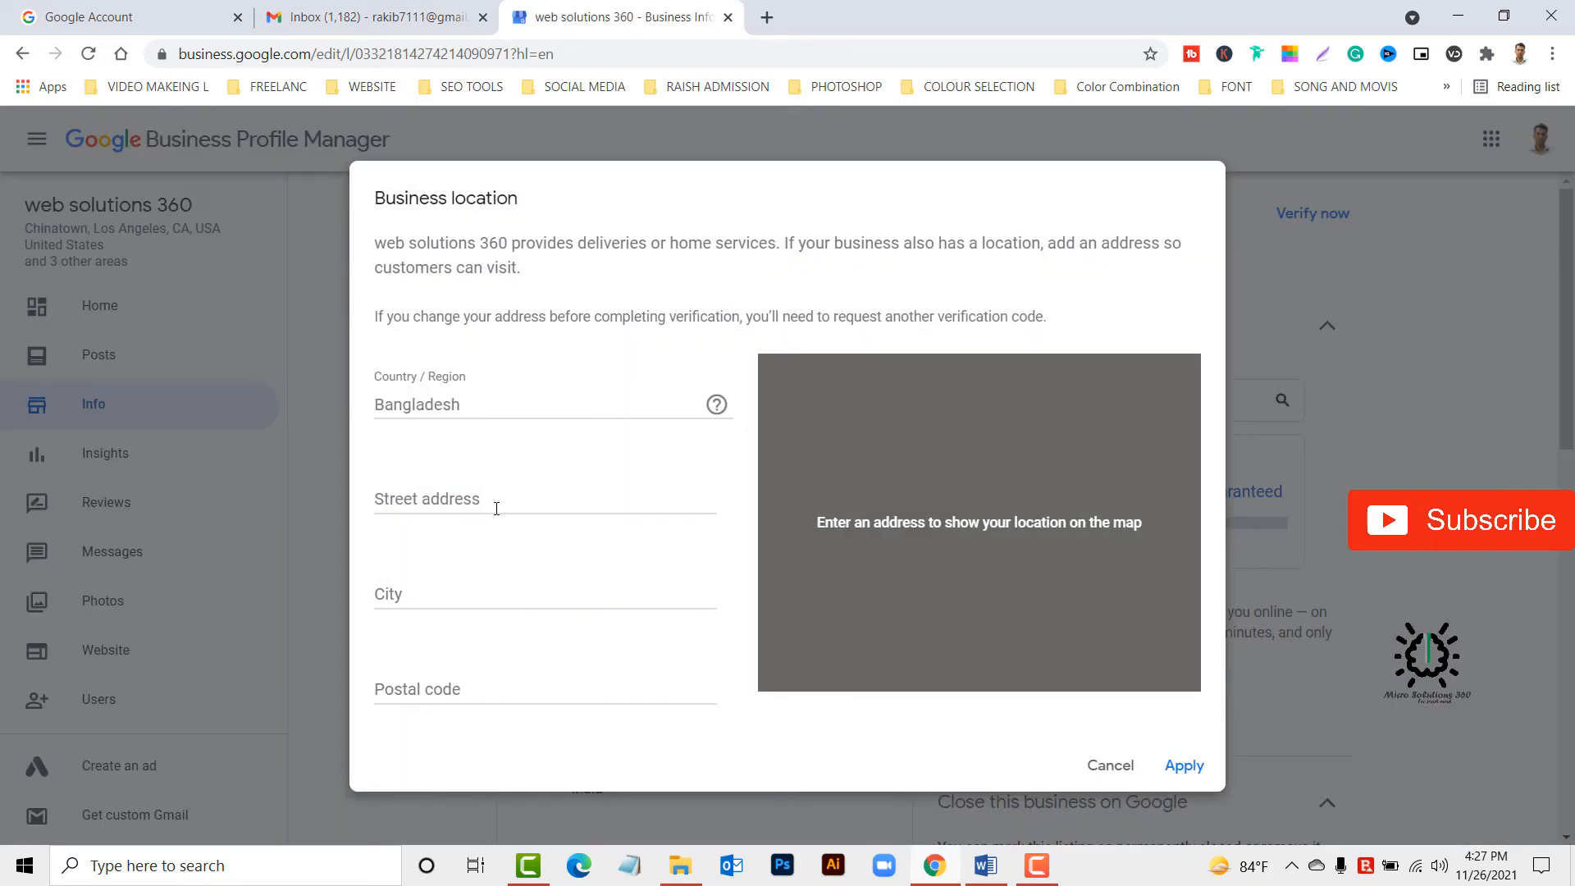
click(497, 510)
text(Mirpur Dhaka Bangladesh 1216)
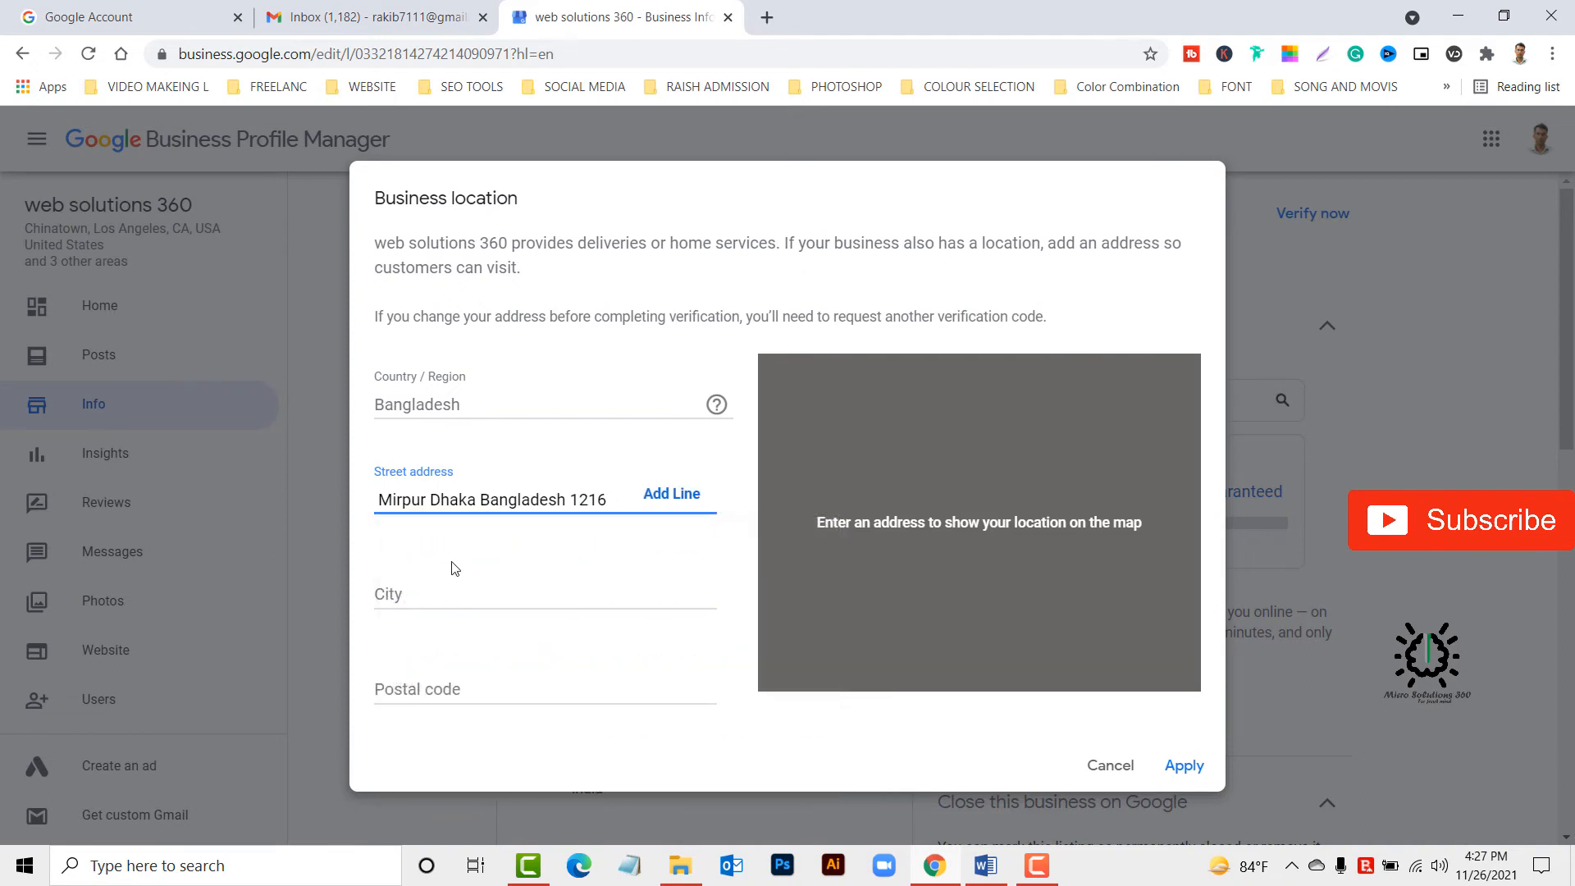
Fill in the postal code and city of the business location.
click(443, 681)
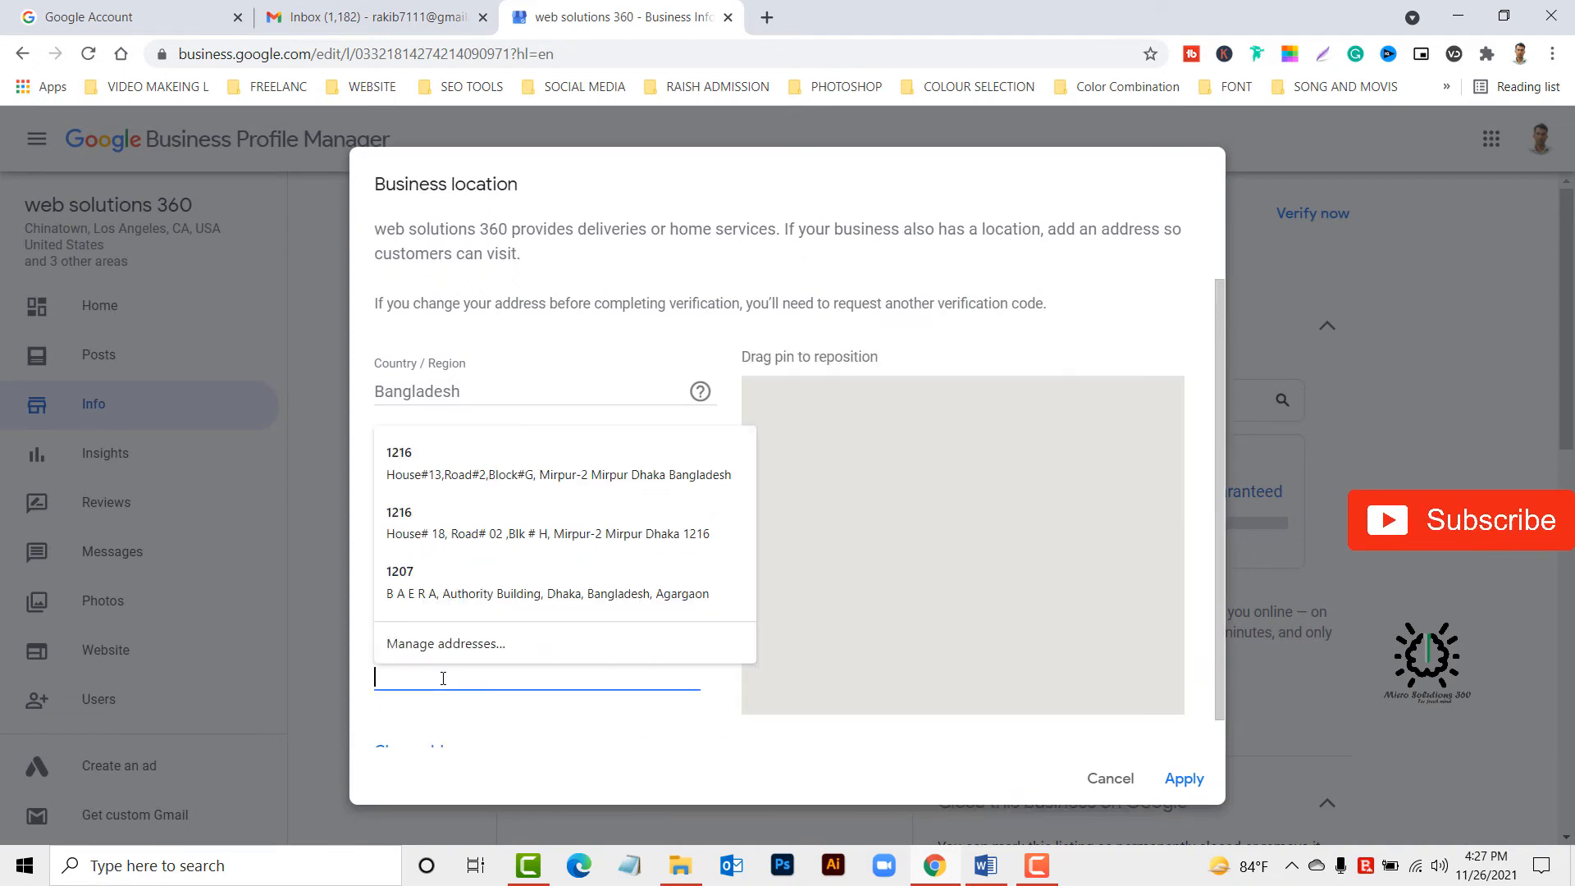
text(1216)
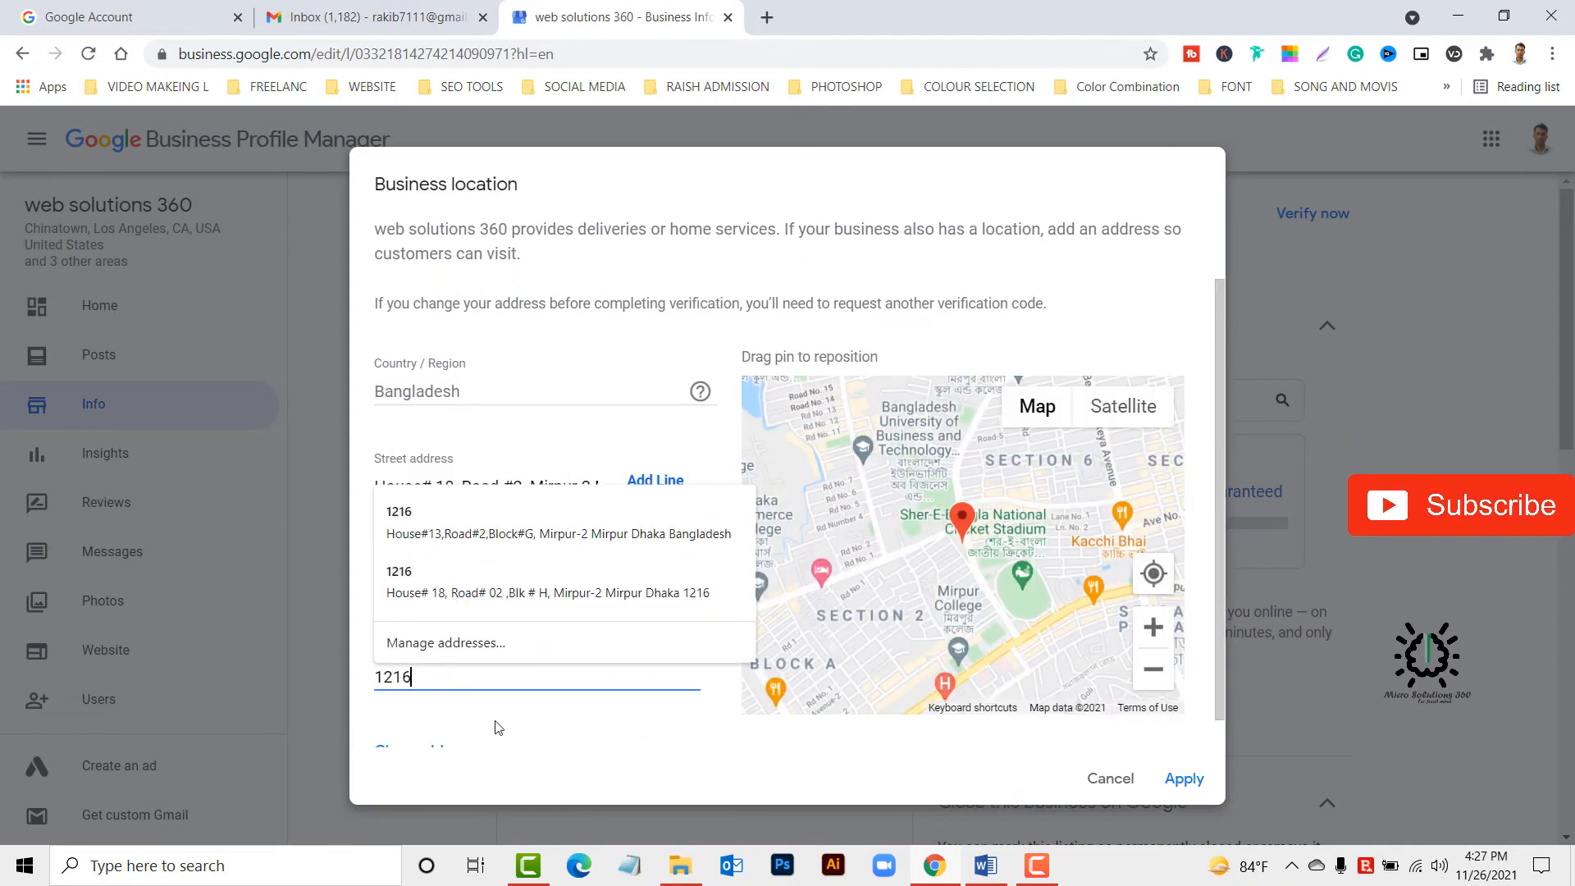
click(503, 729)
click(445, 578)
text(dhaka)
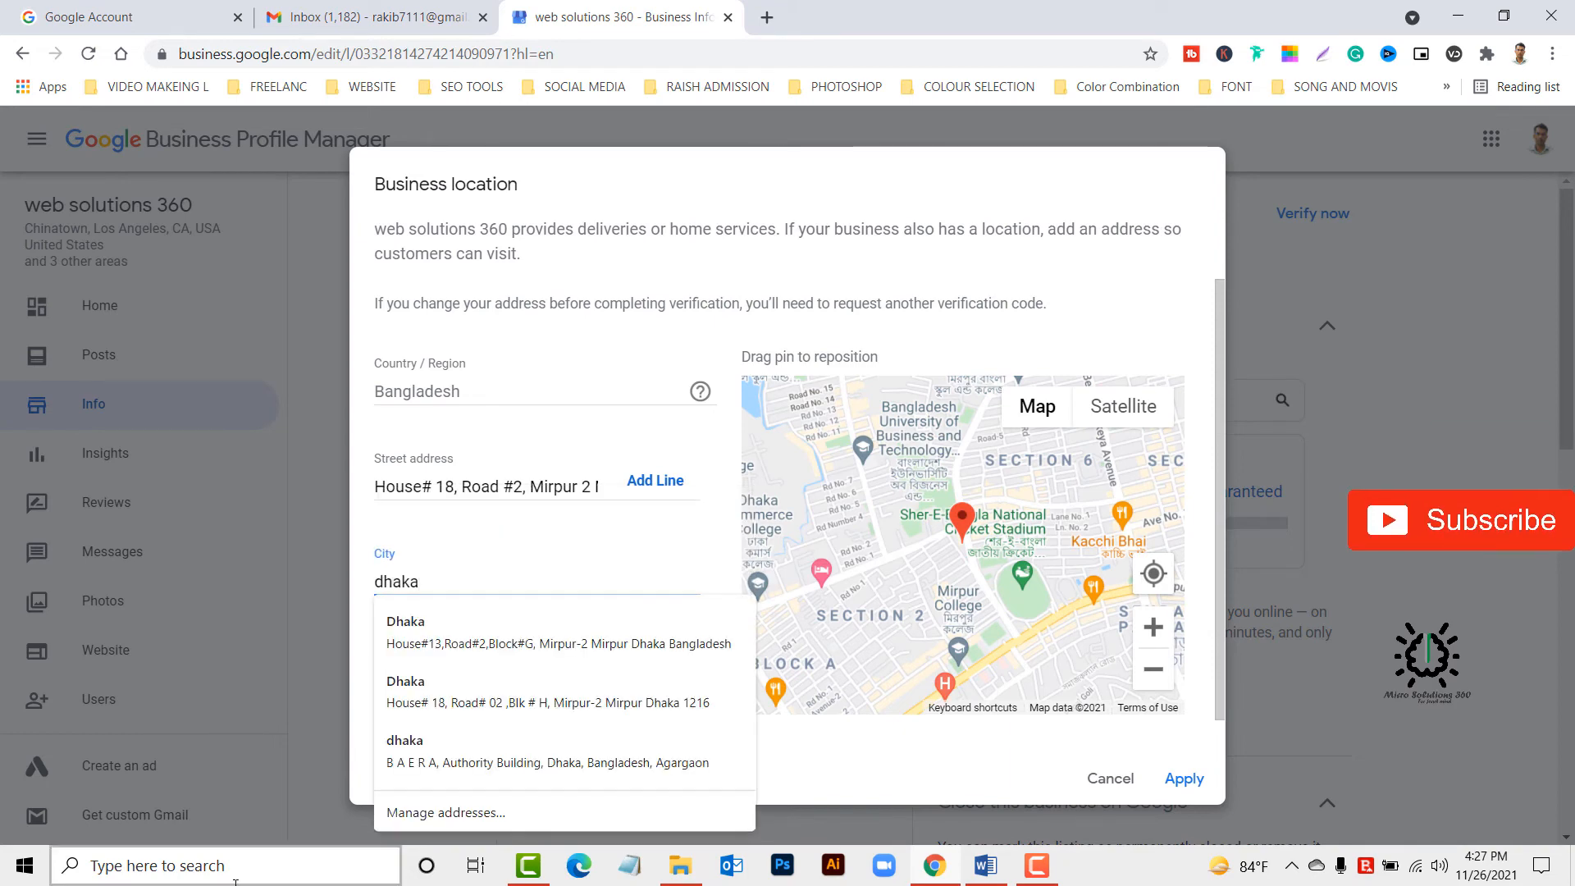
click(572, 418)
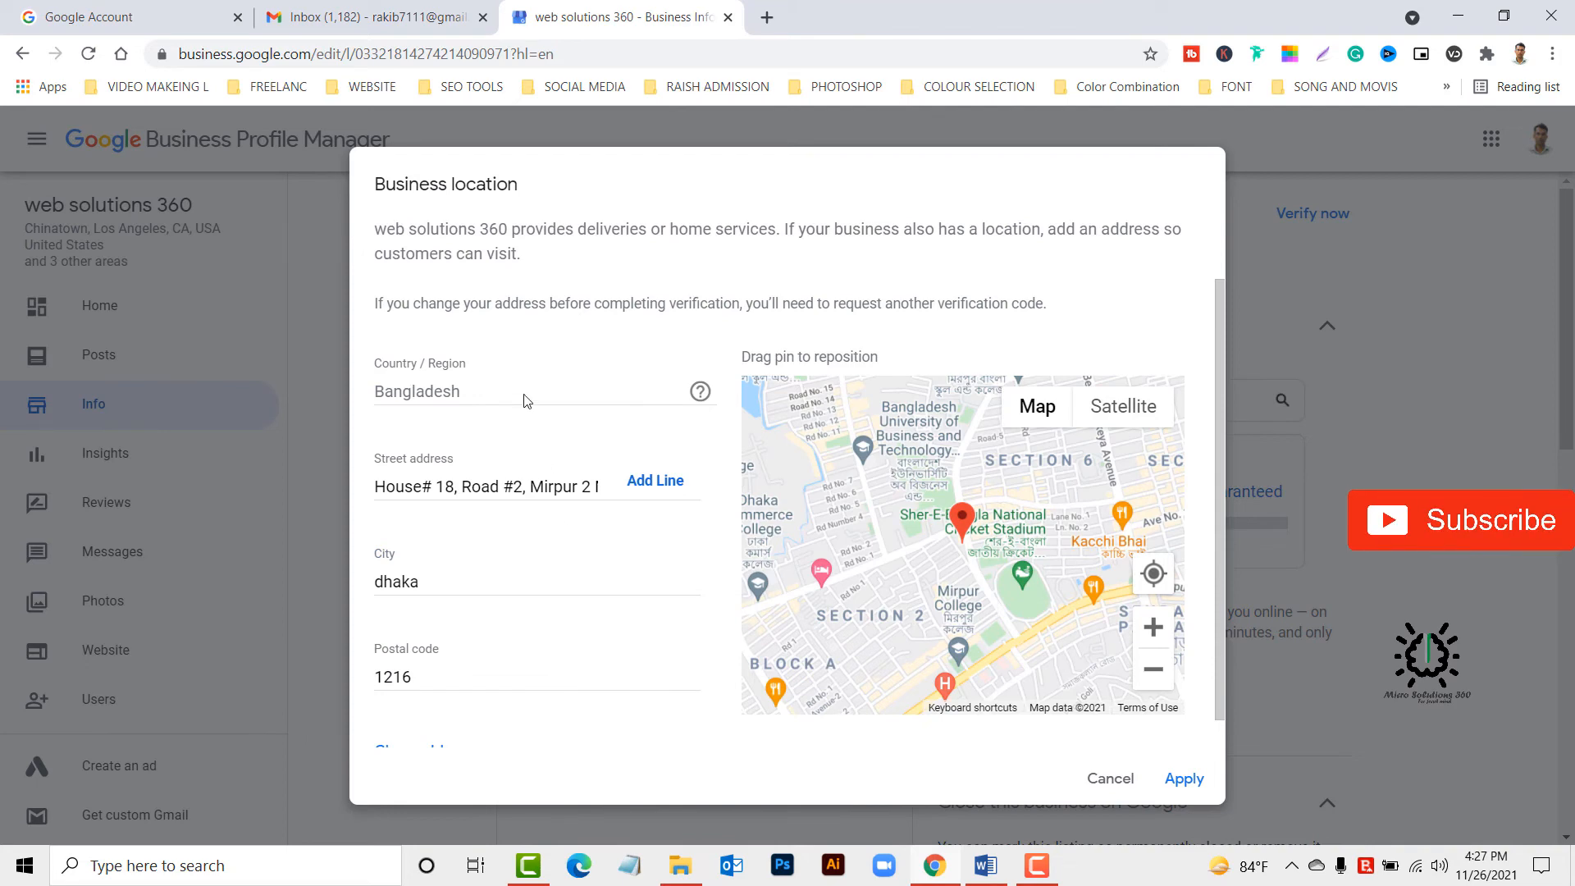
Apply the new business location and save the address in the browser.
scroll(525, 522, down, 1)
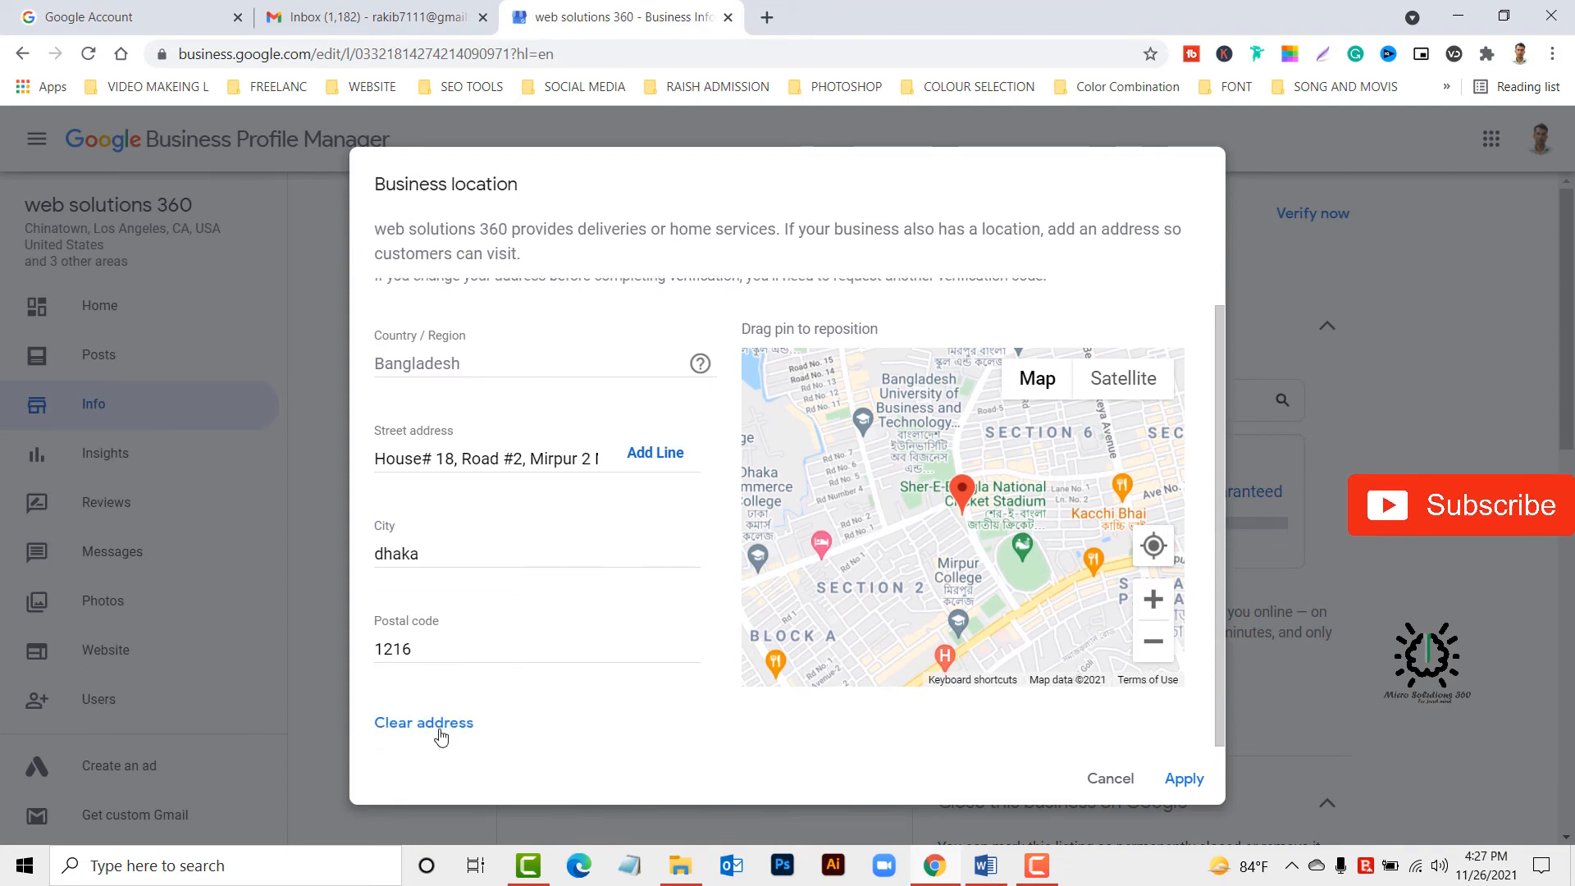
click(1184, 780)
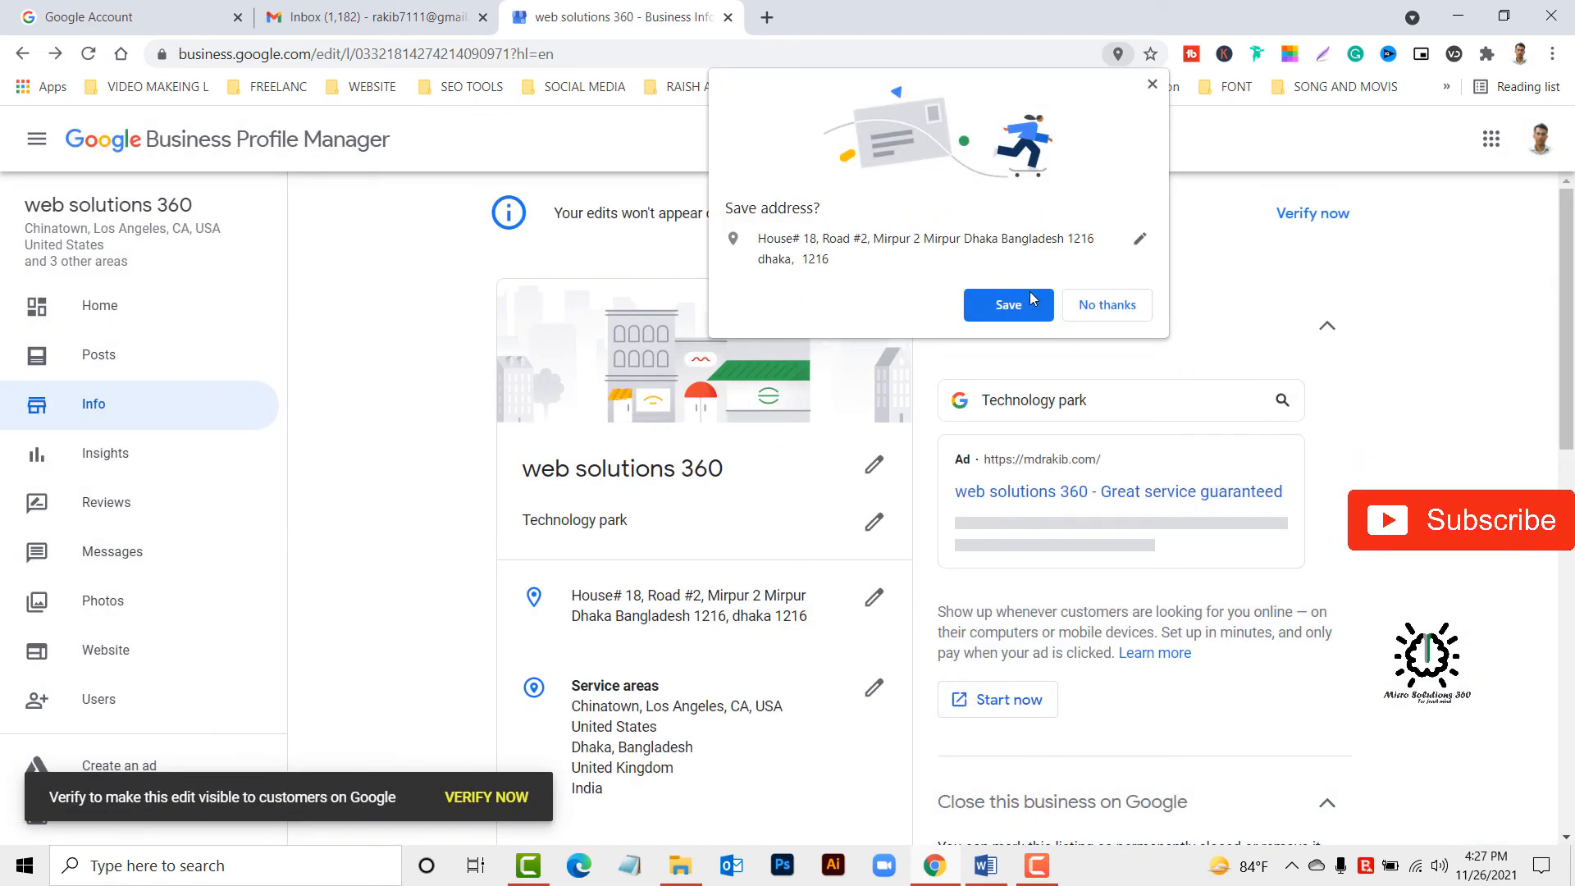
click(1018, 303)
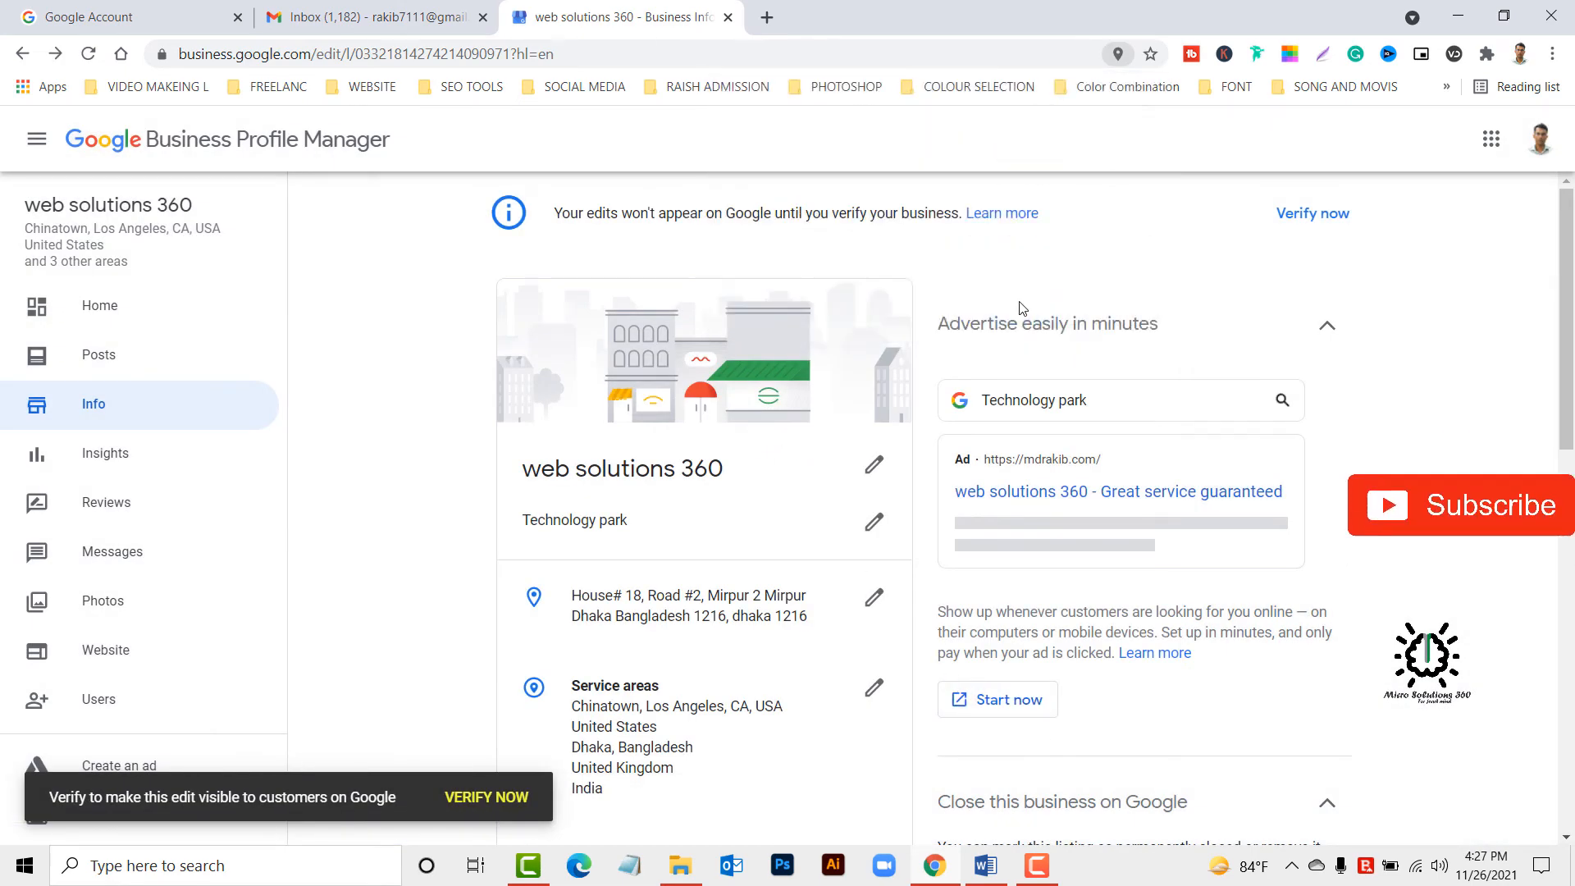
Reopen the business location, adjust the pin's position on the map and apply the change.
click(876, 599)
click(889, 556)
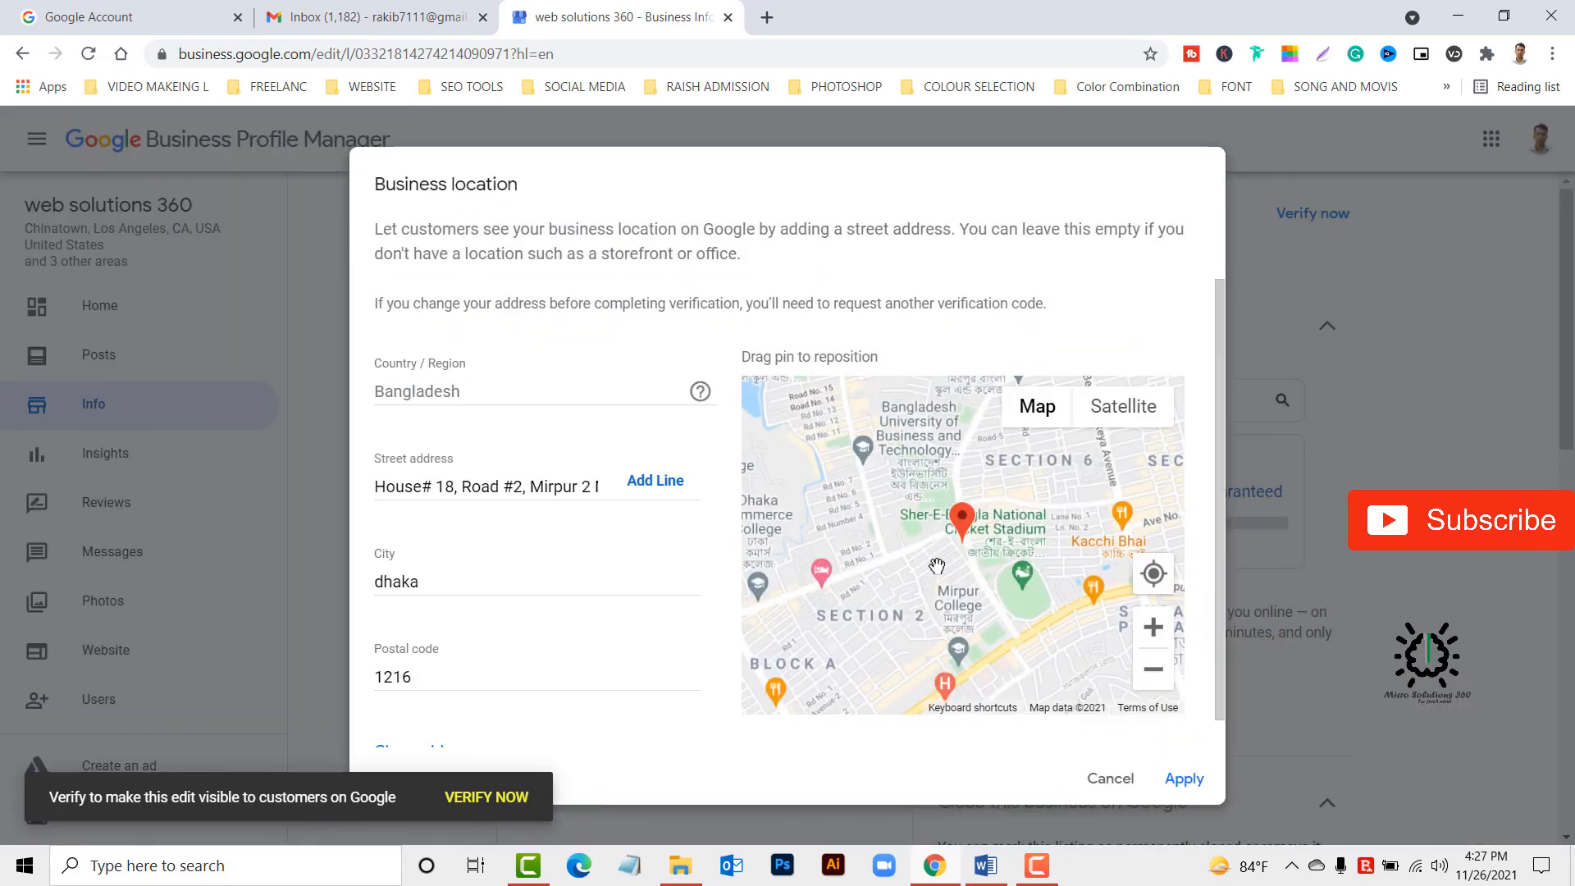
scroll(961, 488, up, 3)
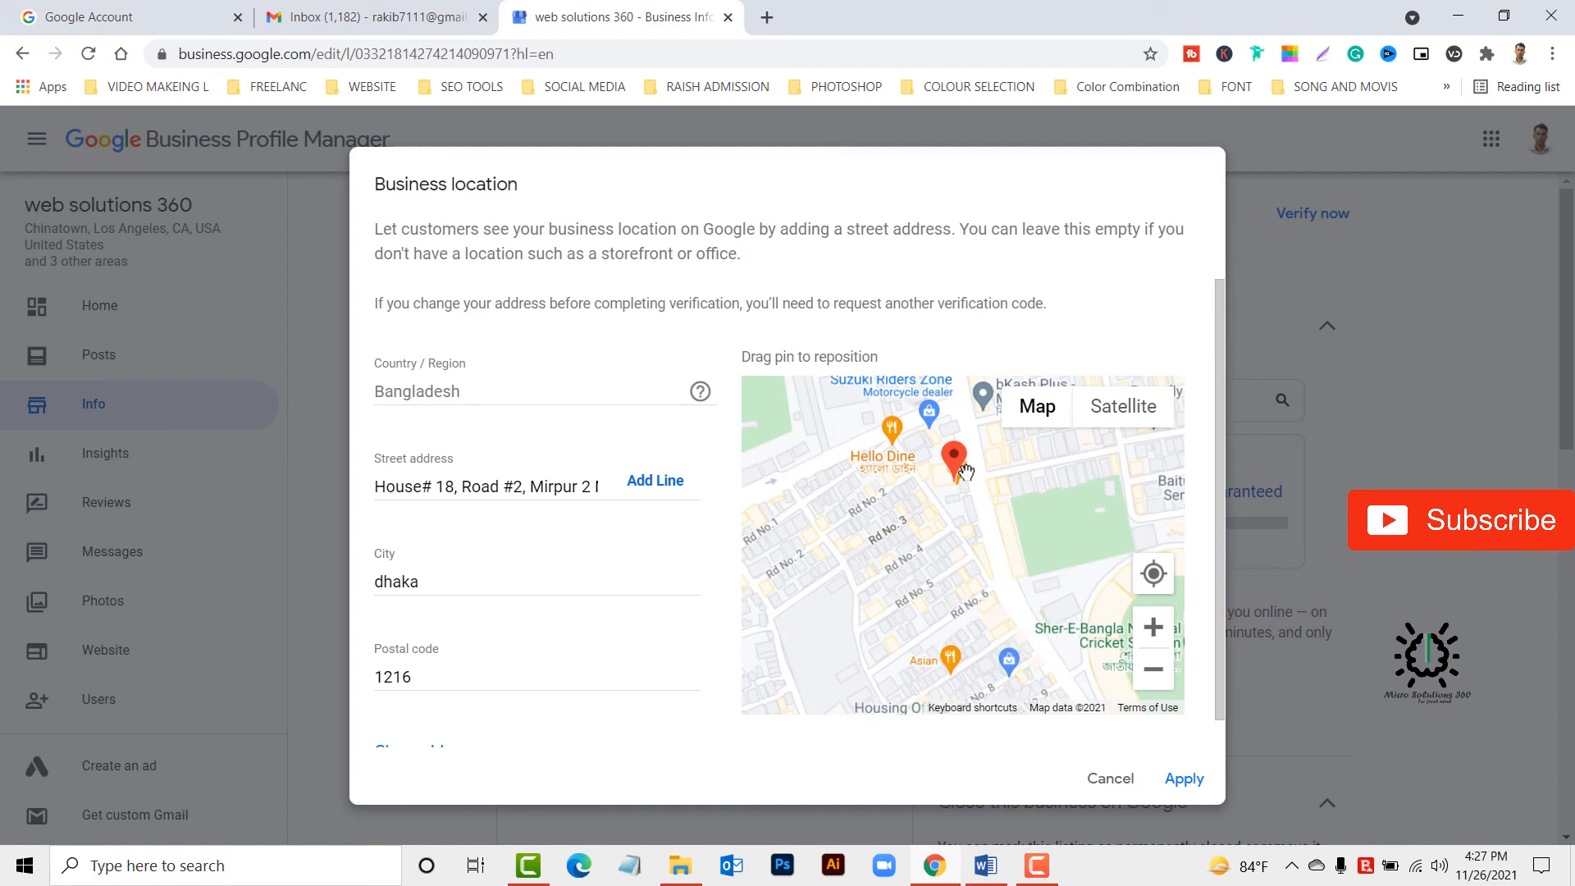
scroll(976, 539, down, 3)
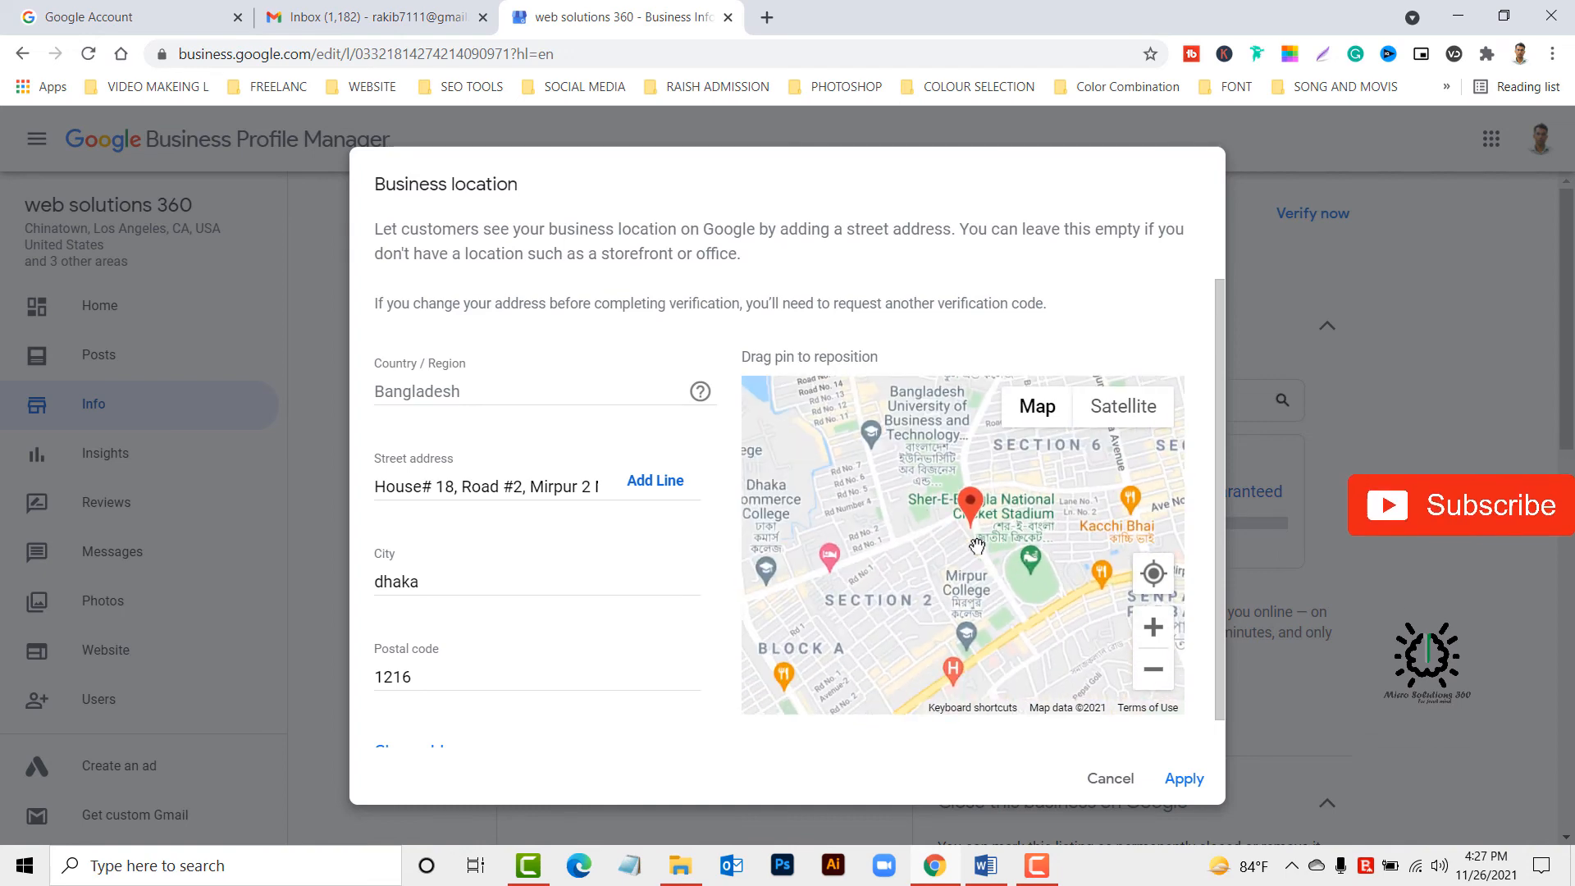
scroll(976, 544, up, 3)
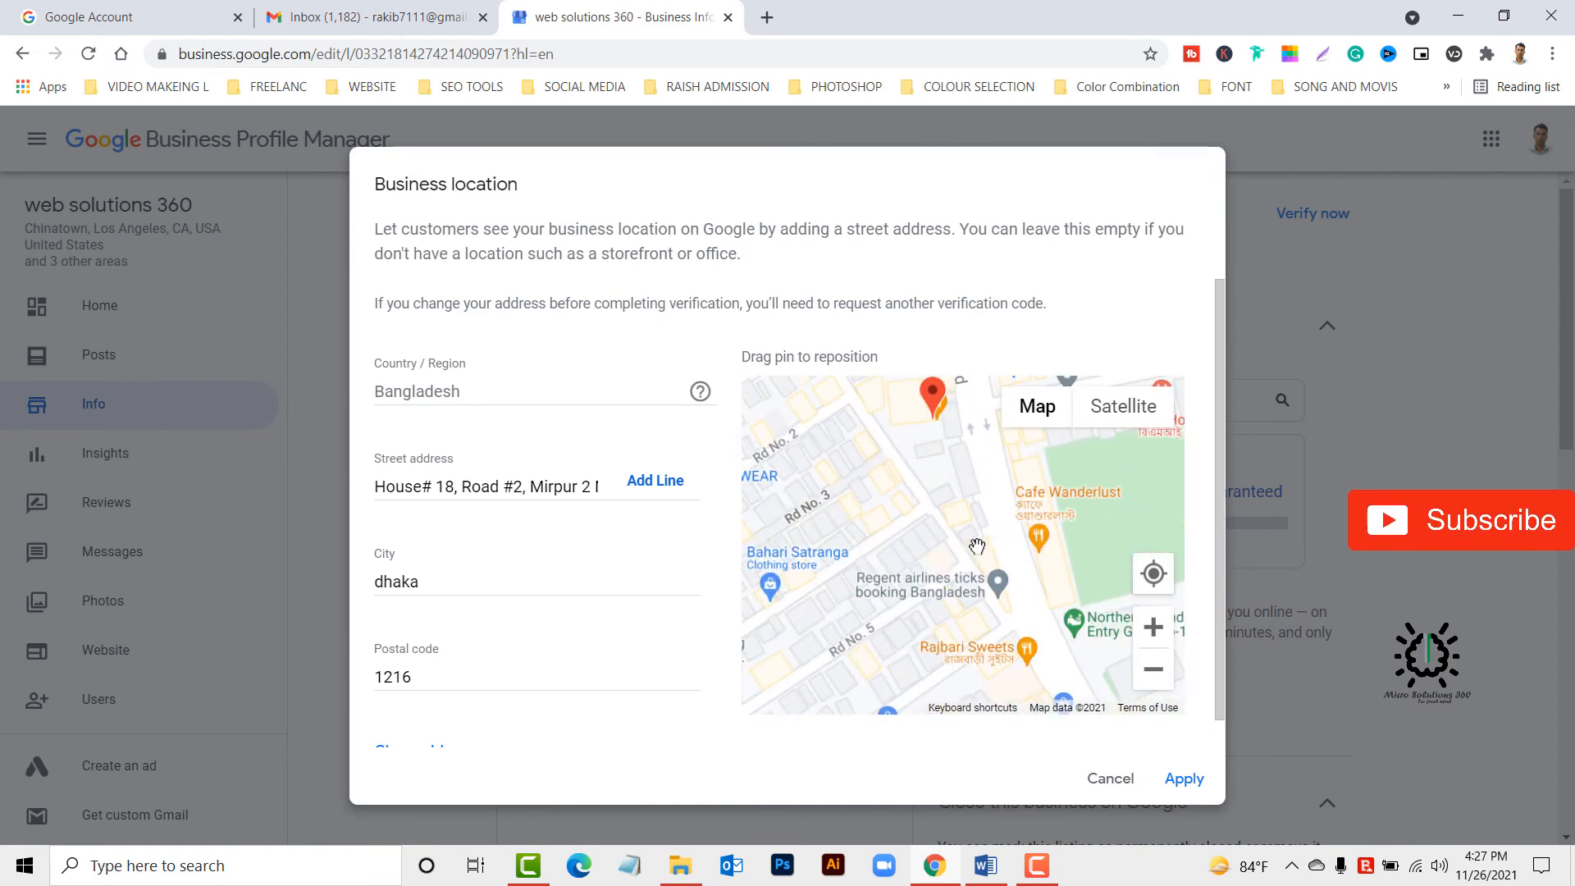
scroll(939, 420, up, 3)
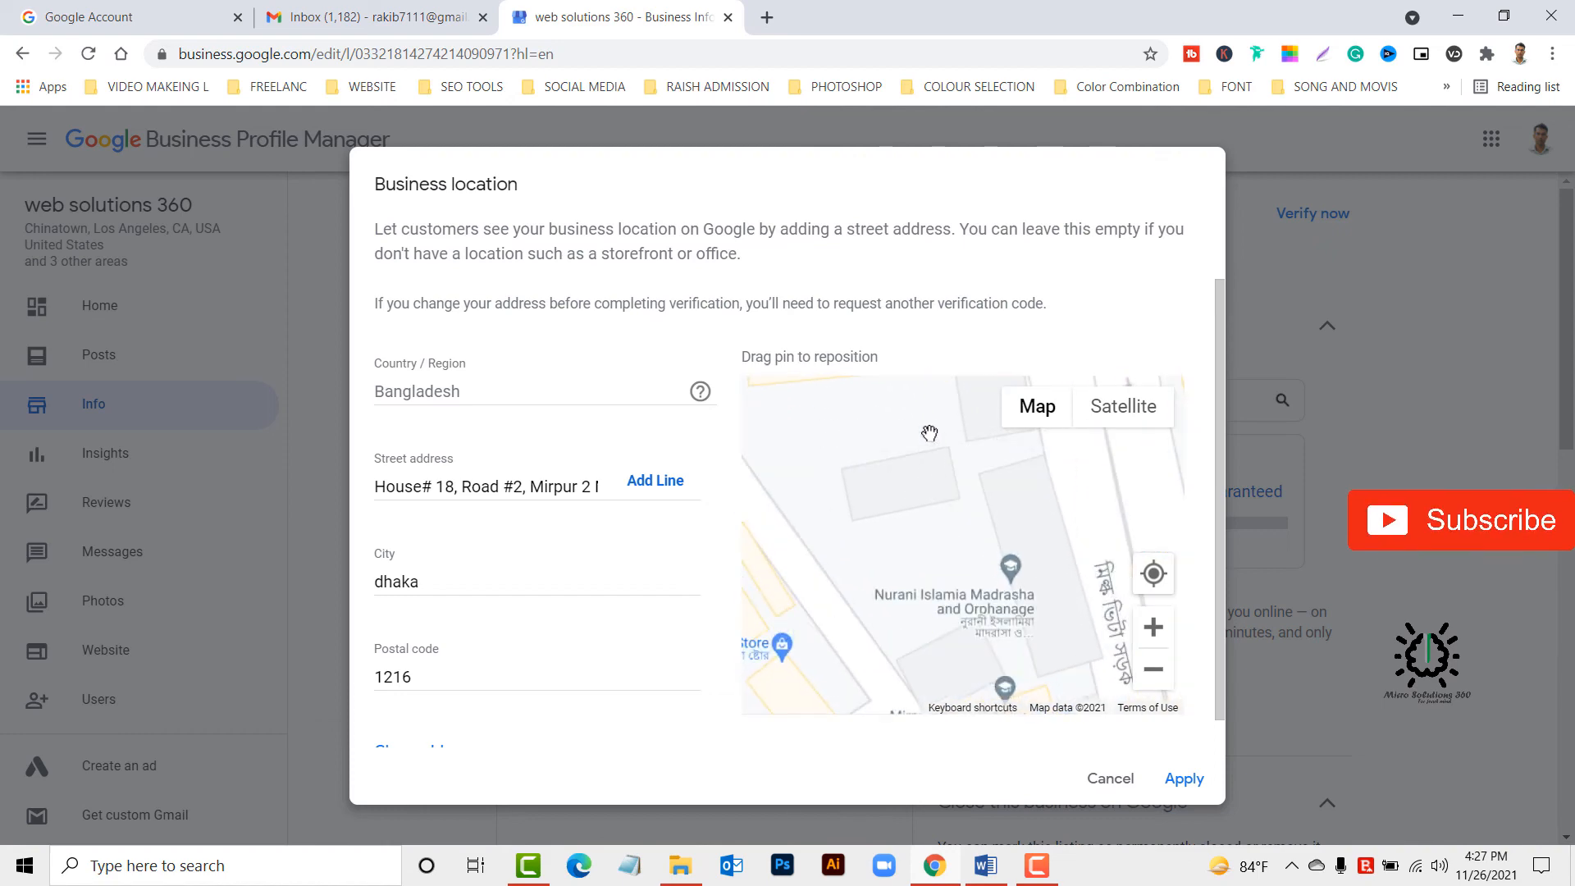
drag(930, 443, 948, 591)
scroll(943, 500, down, 3)
drag(946, 495, 958, 507)
click(1192, 786)
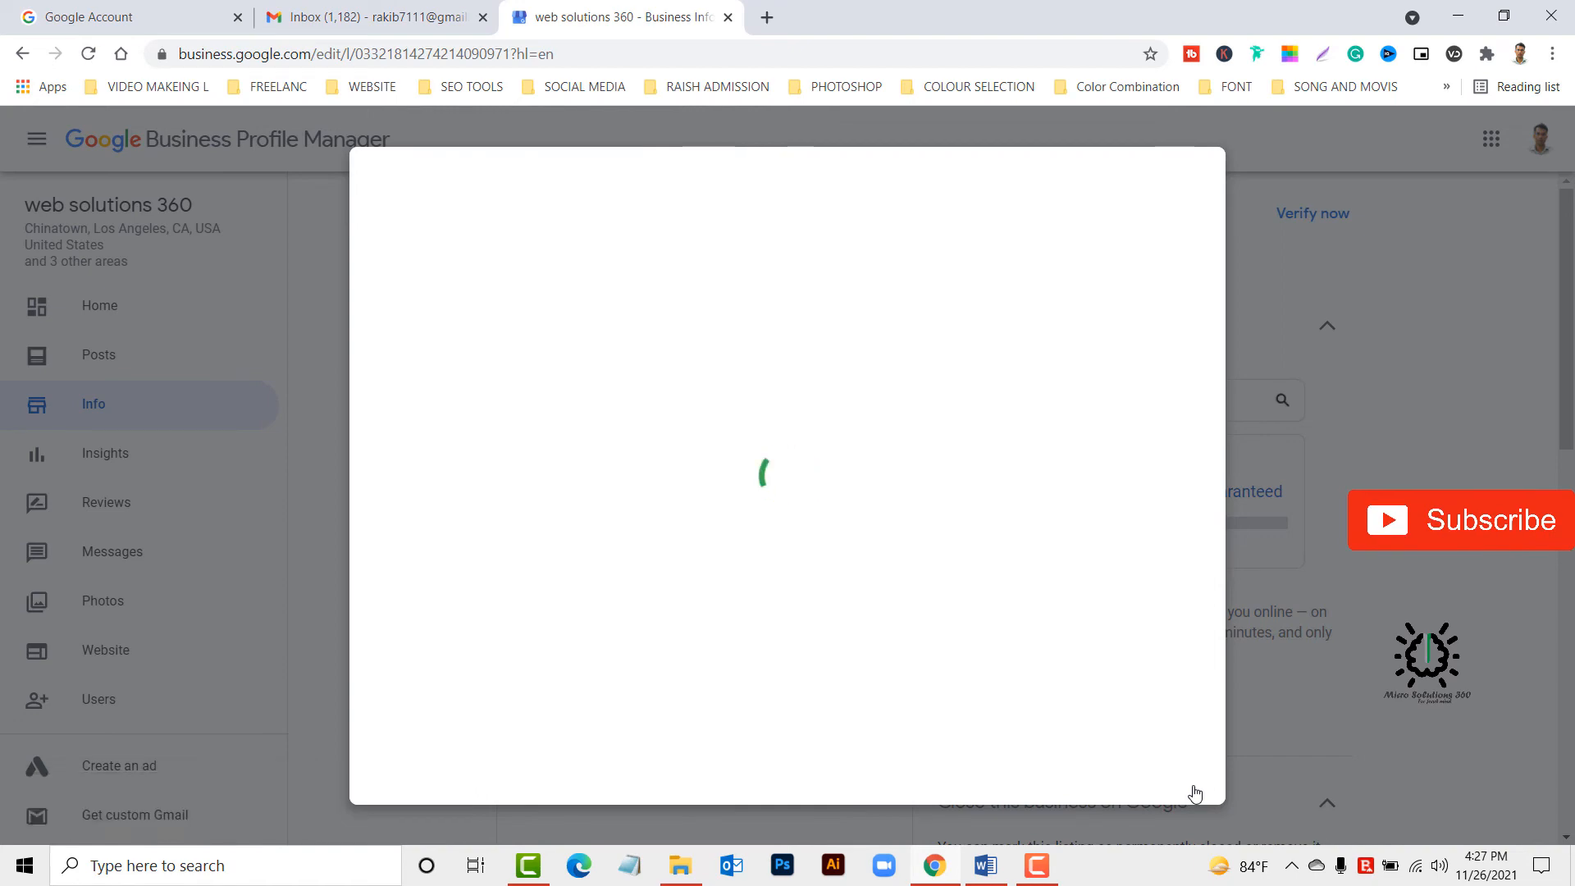
scroll(807, 617, down, 2)
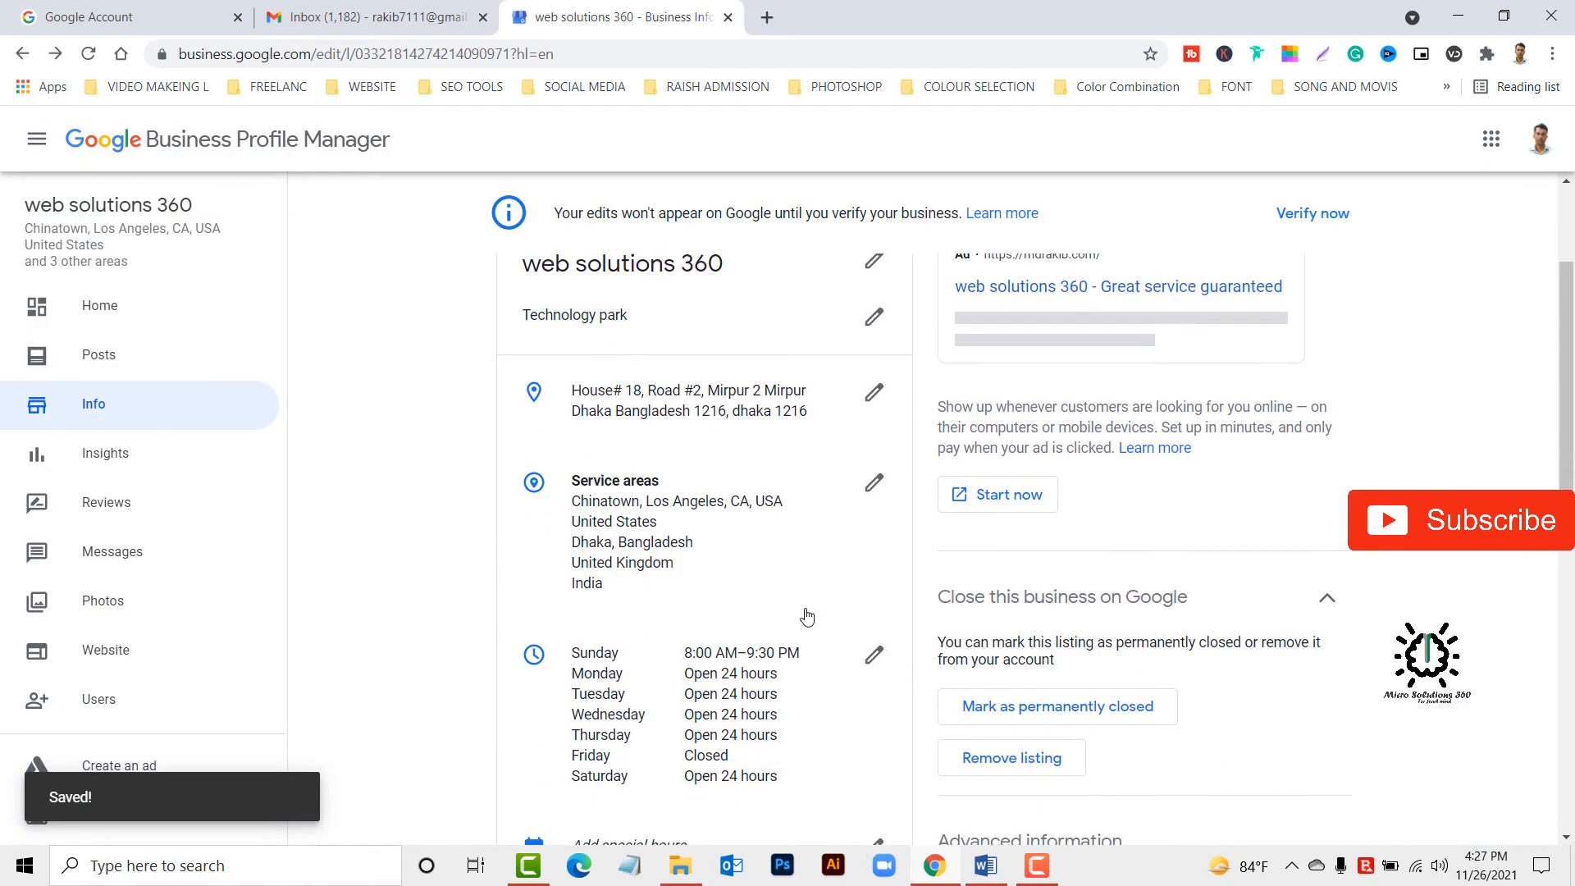
scroll(807, 616, down, 2)
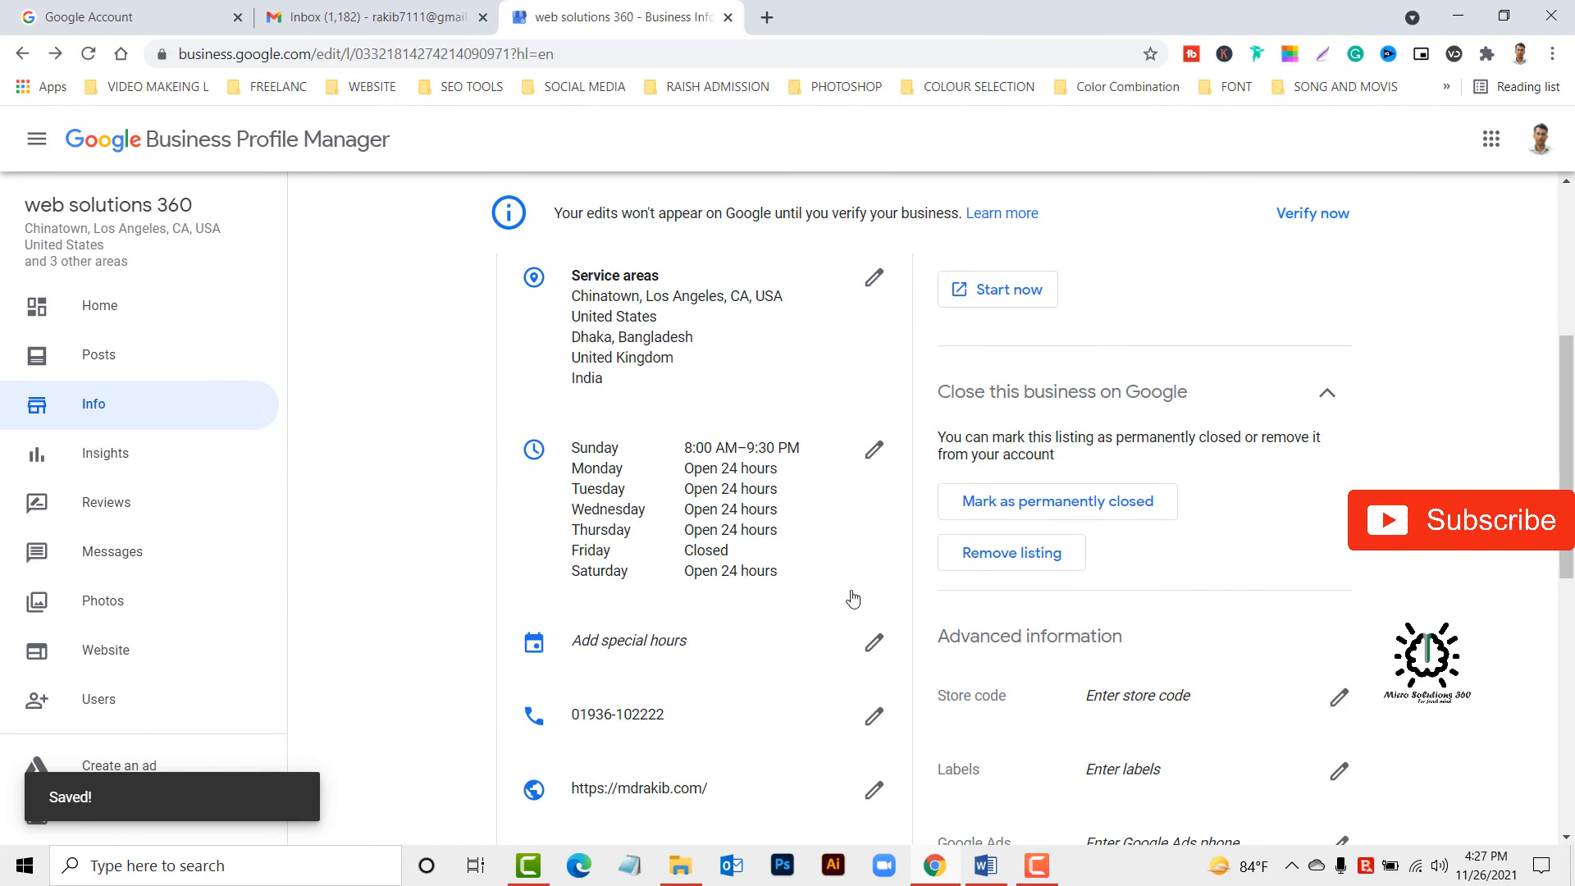
Set the business's opening date to February 2, 2021 in the business info and apply it.
scroll(762, 459, down, 2)
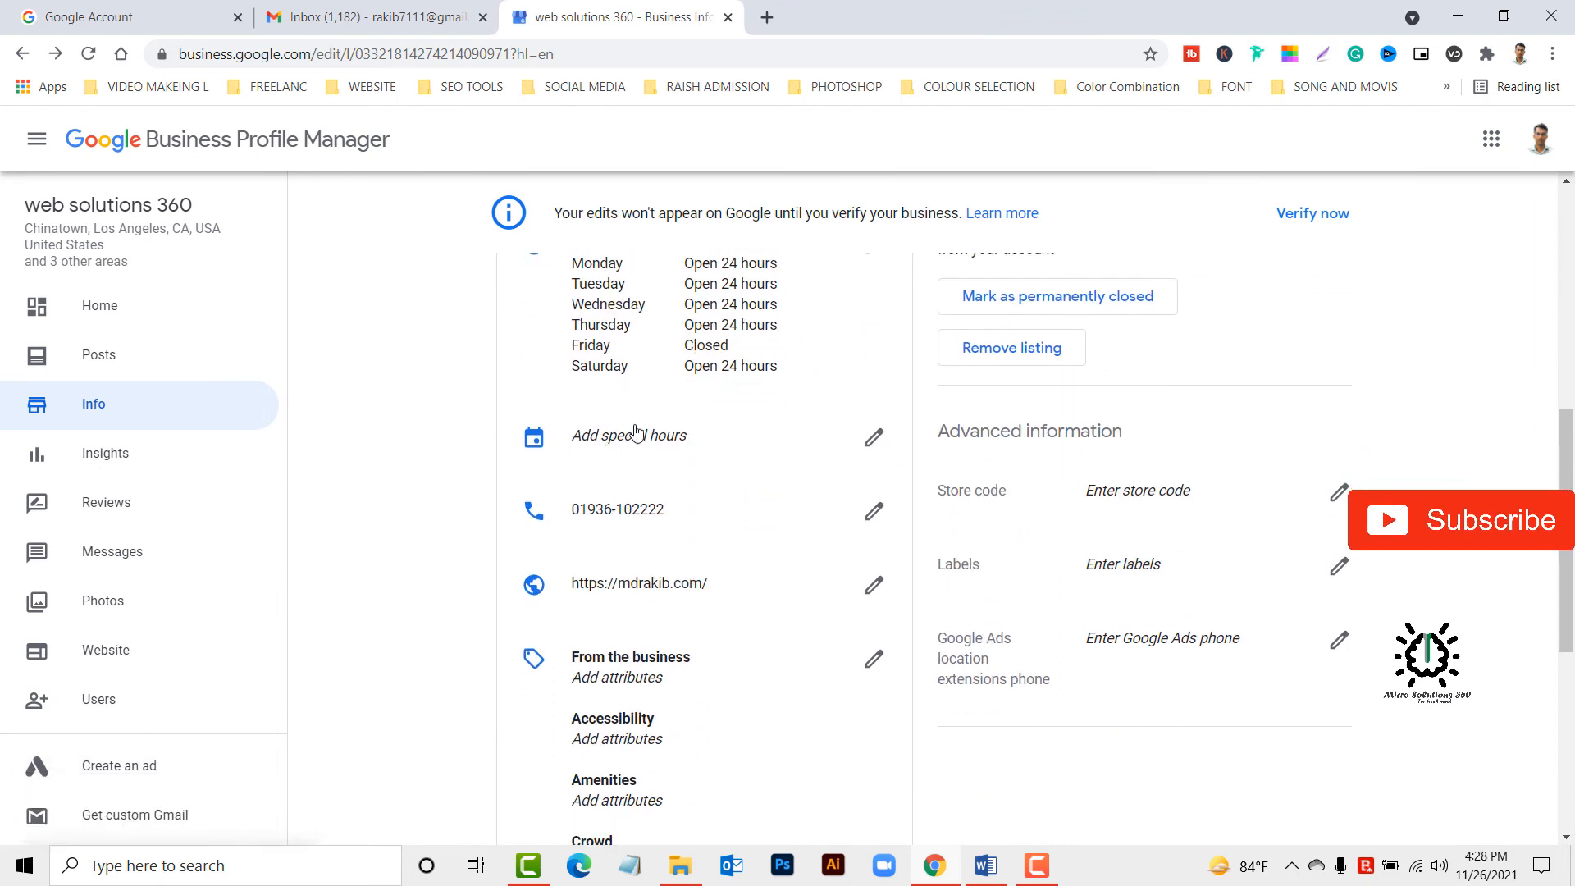
scroll(780, 508, down, 1)
scroll(702, 603, down, 1)
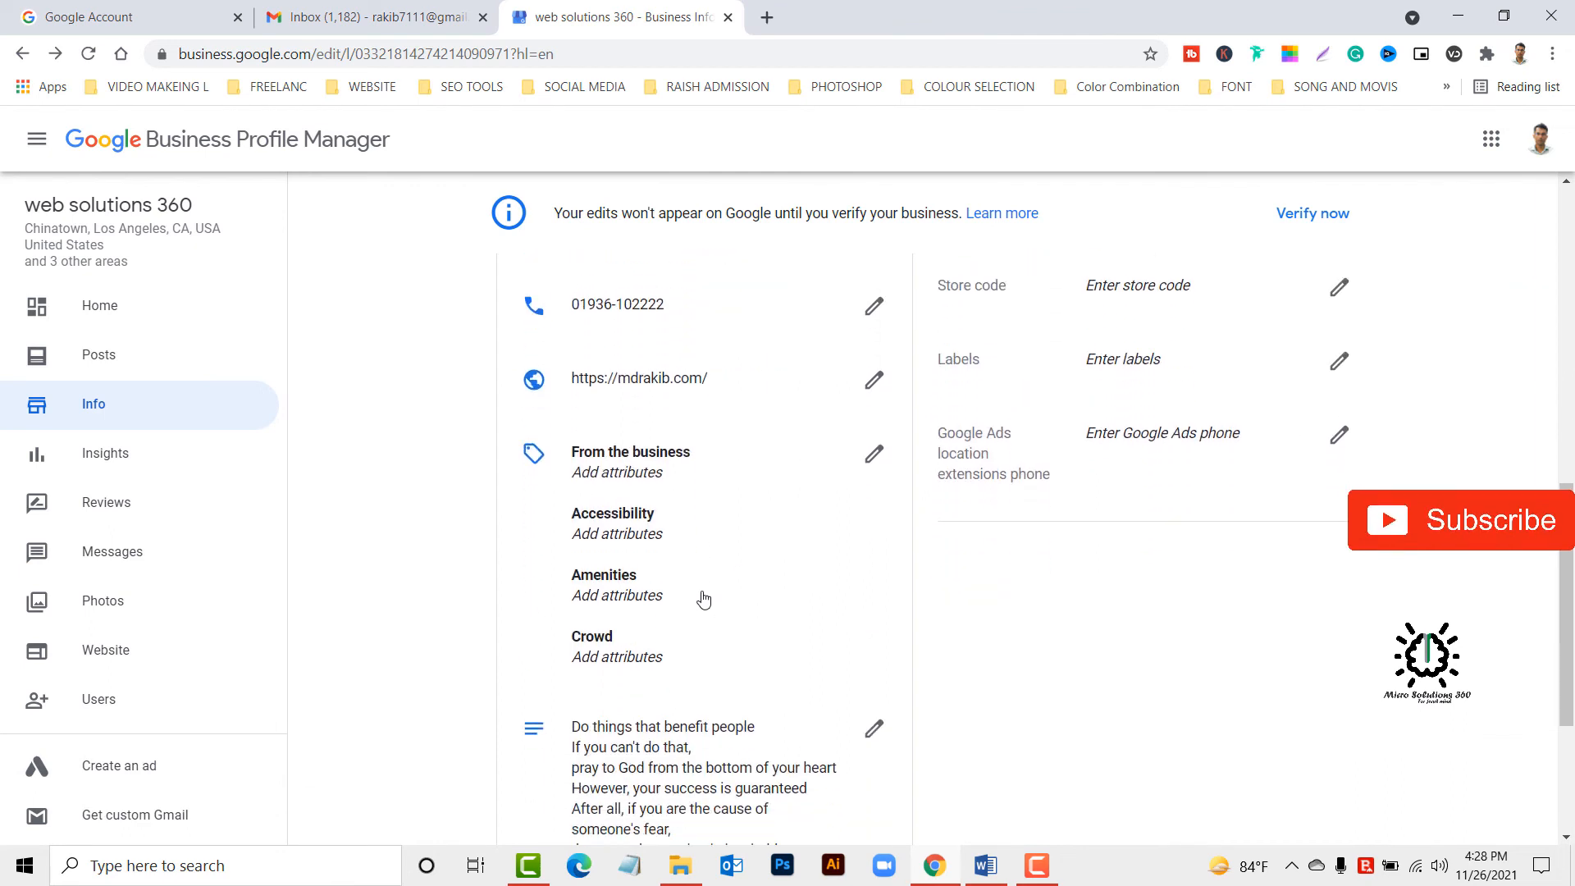
scroll(648, 656, down, 2)
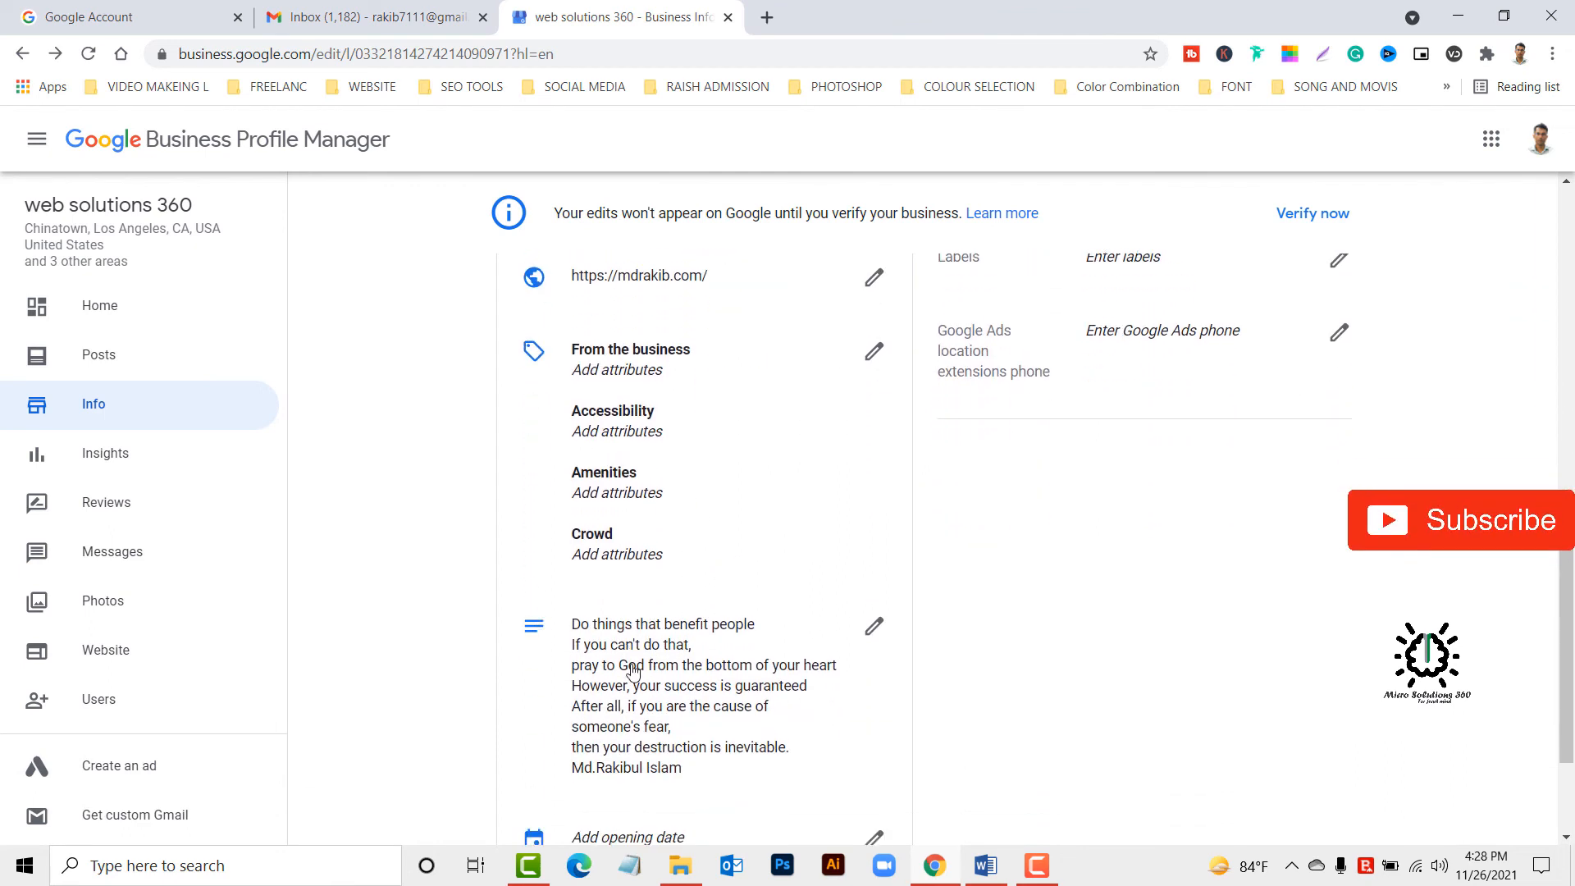
scroll(681, 652, down, 1)
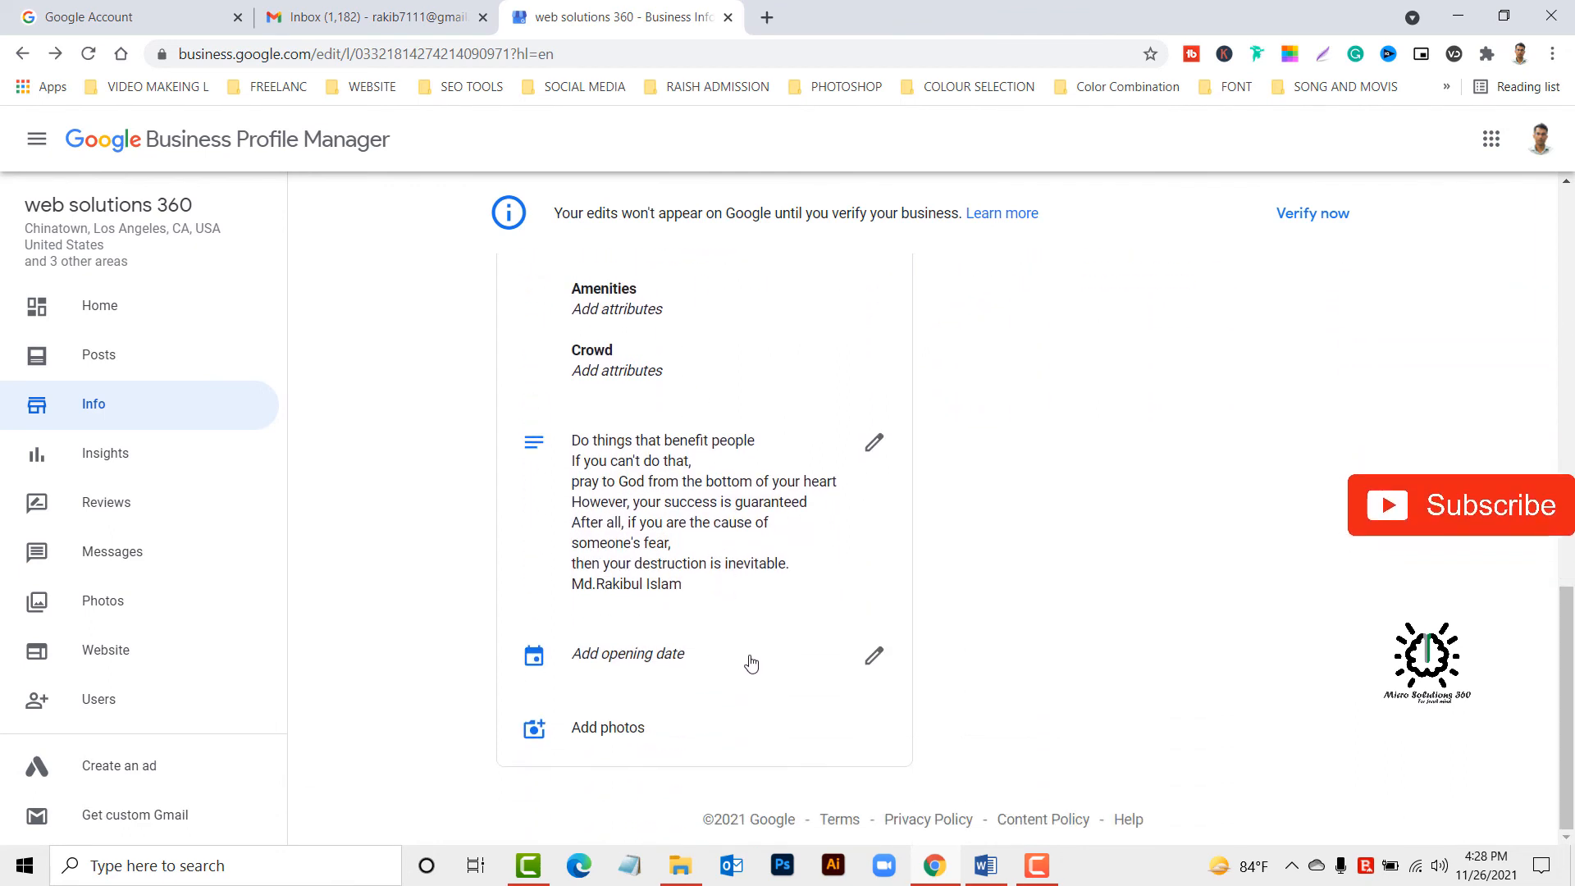
click(874, 661)
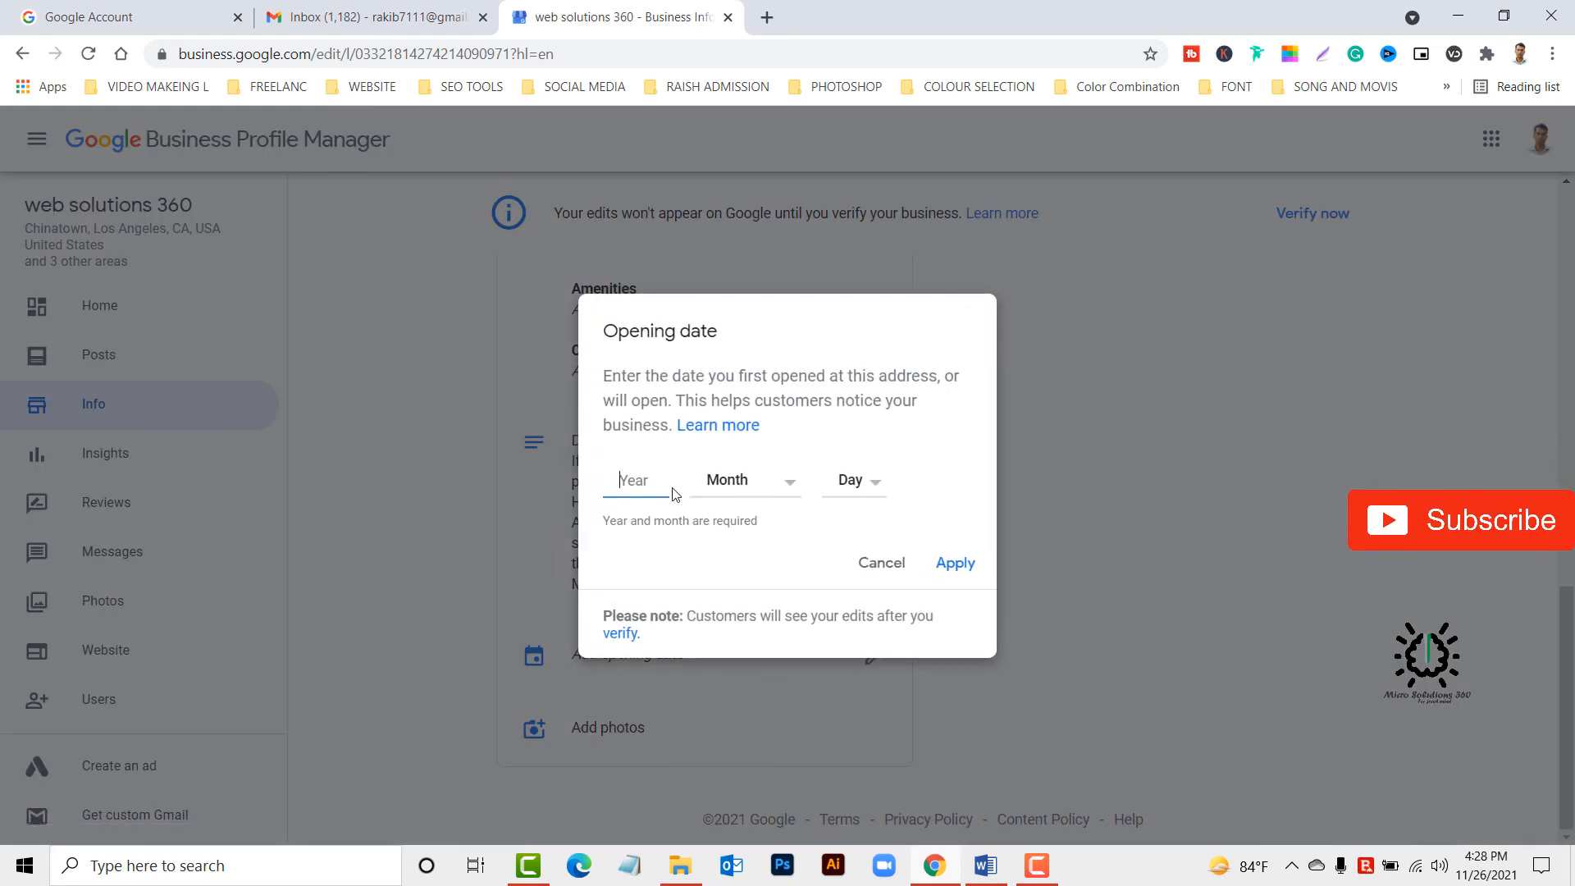
text(201)
text(8)
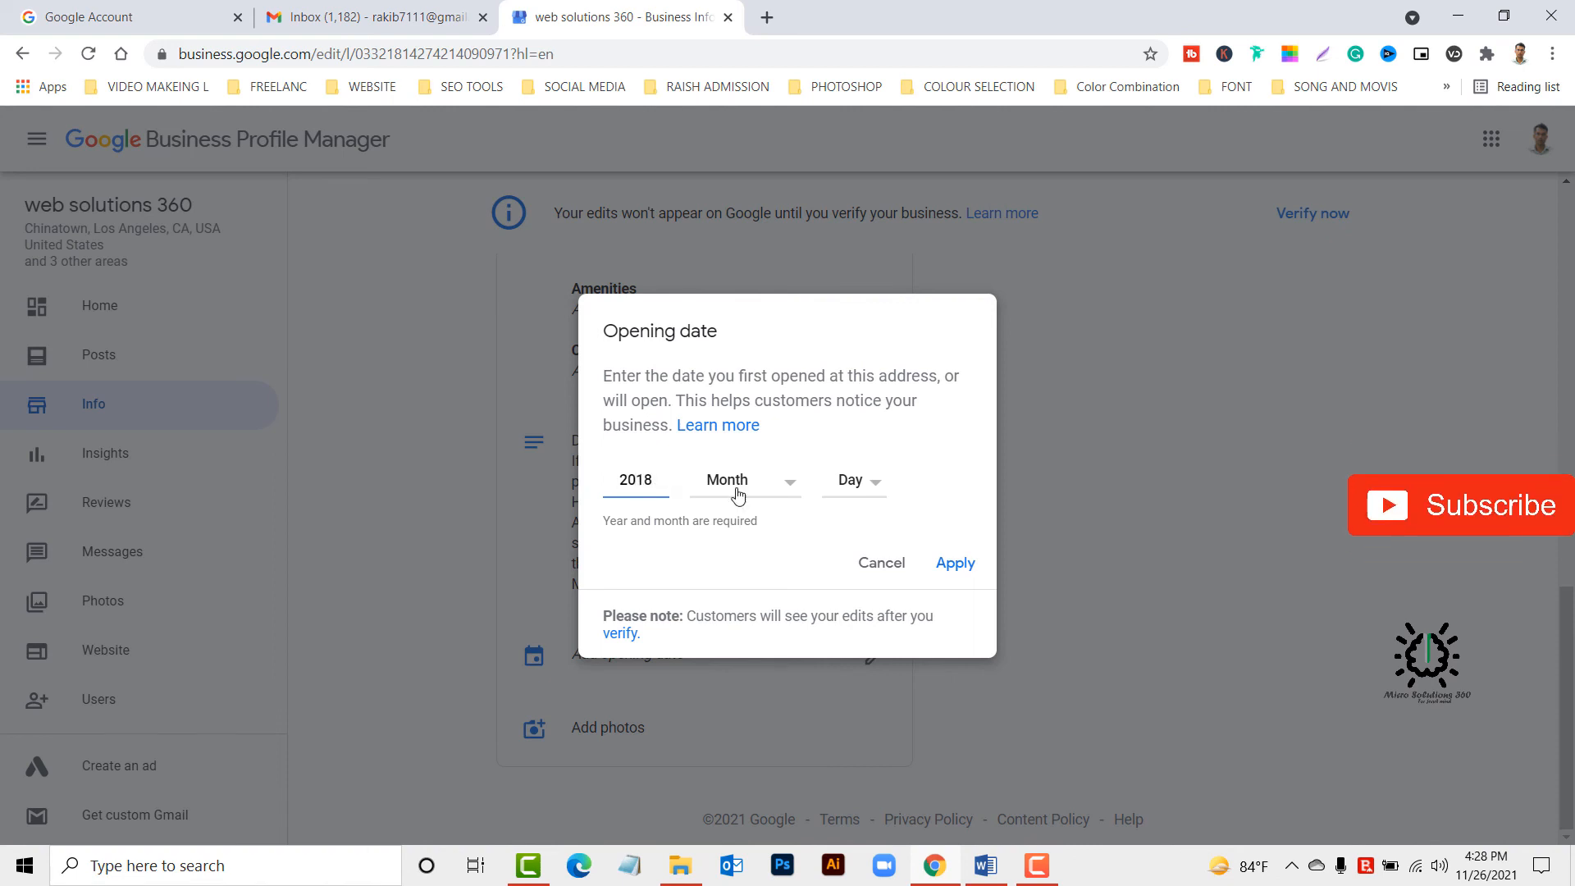
text(21)
click(737, 485)
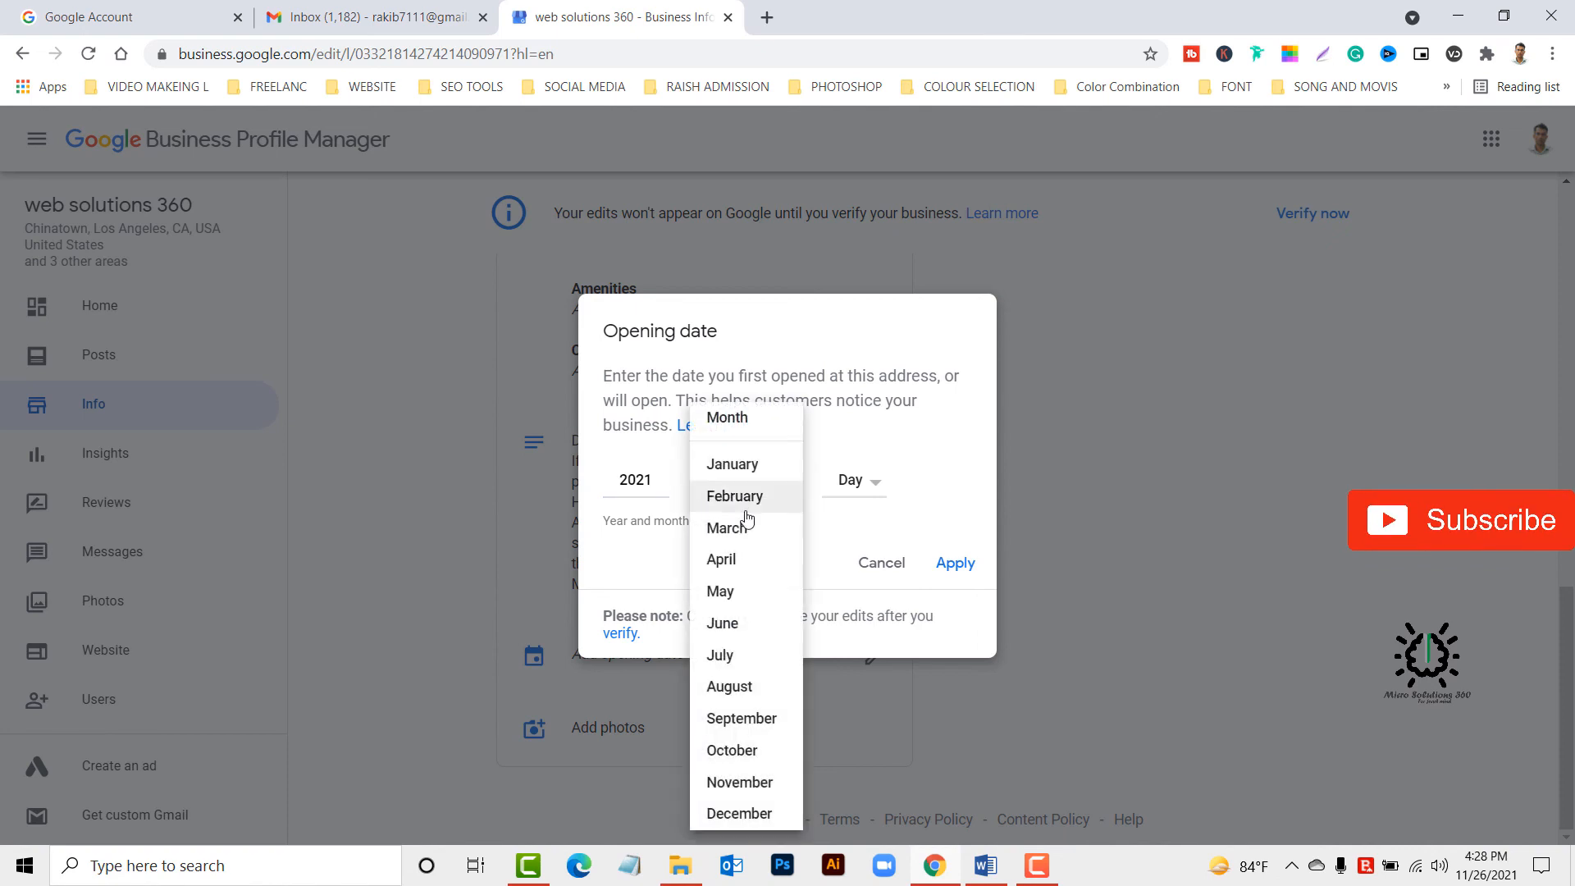
click(762, 500)
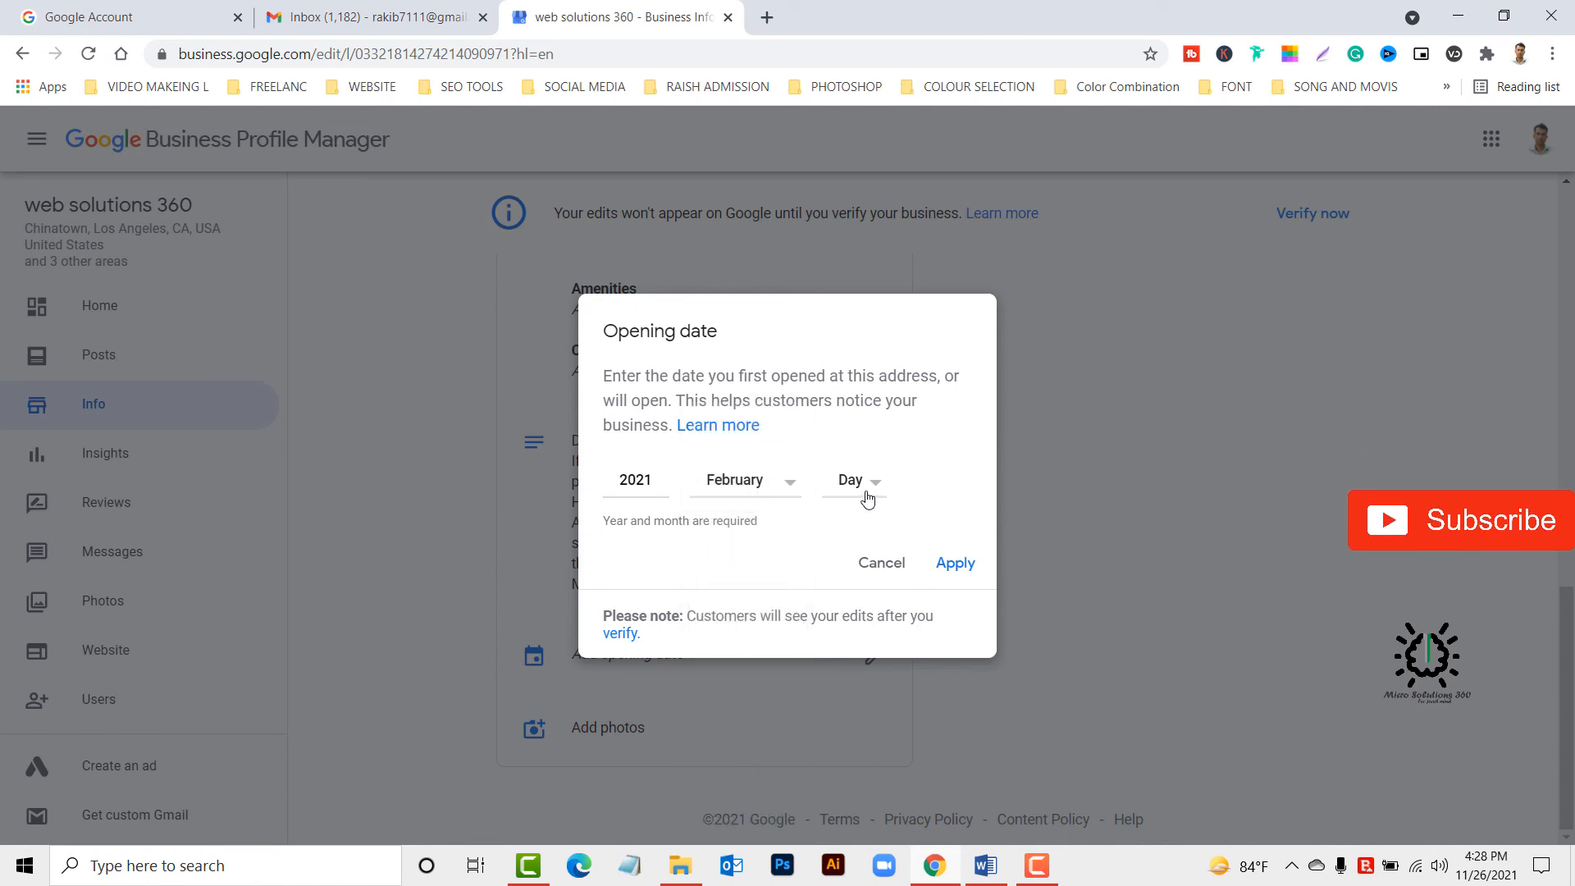
click(865, 496)
click(844, 220)
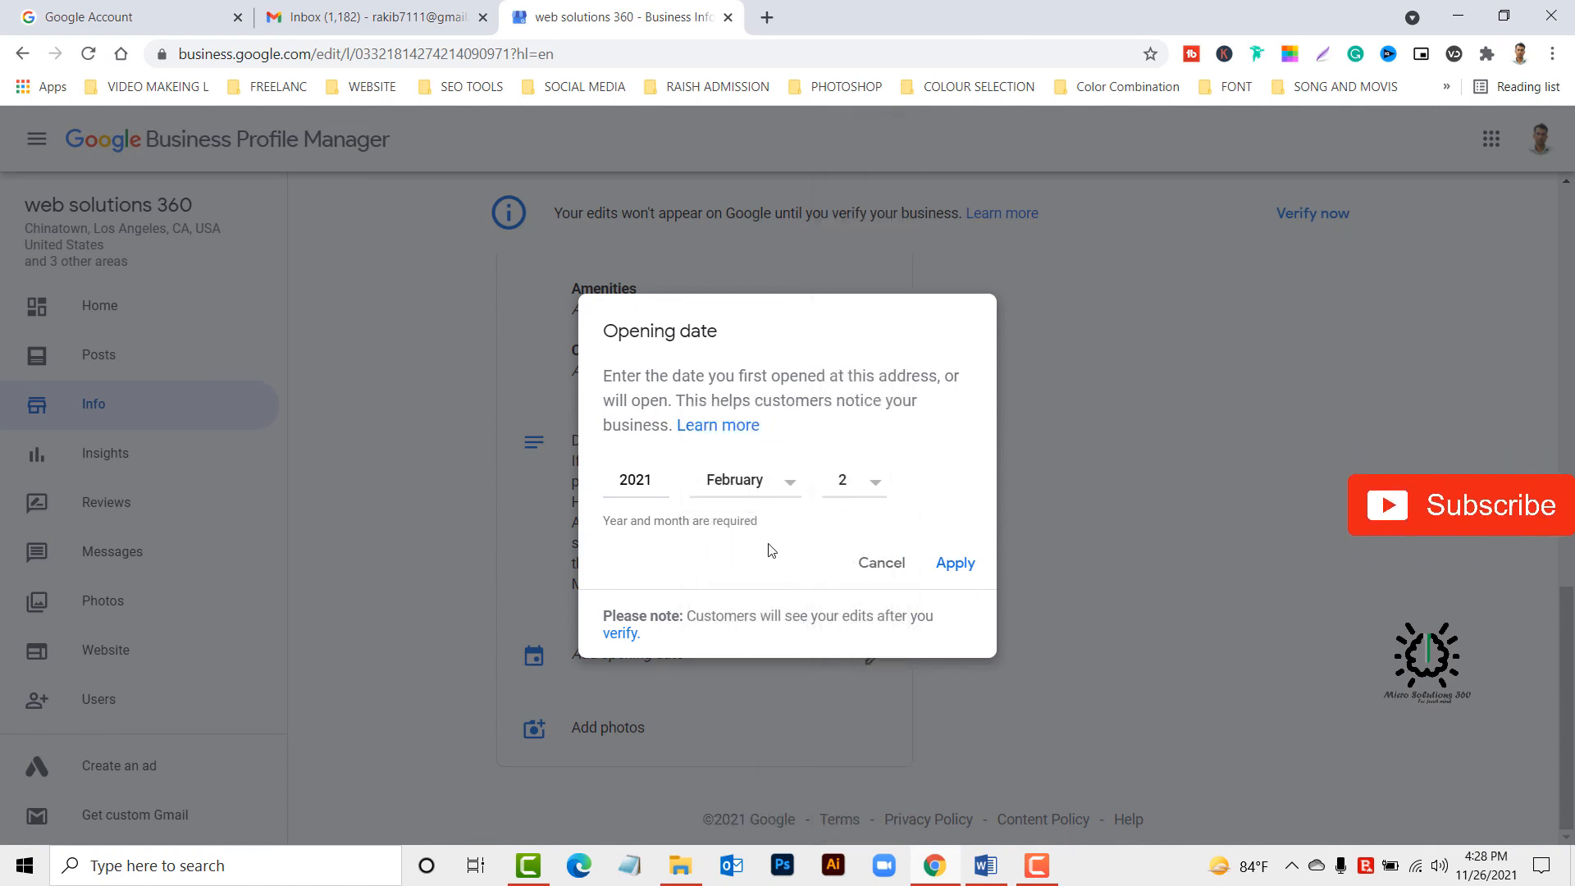
click(954, 564)
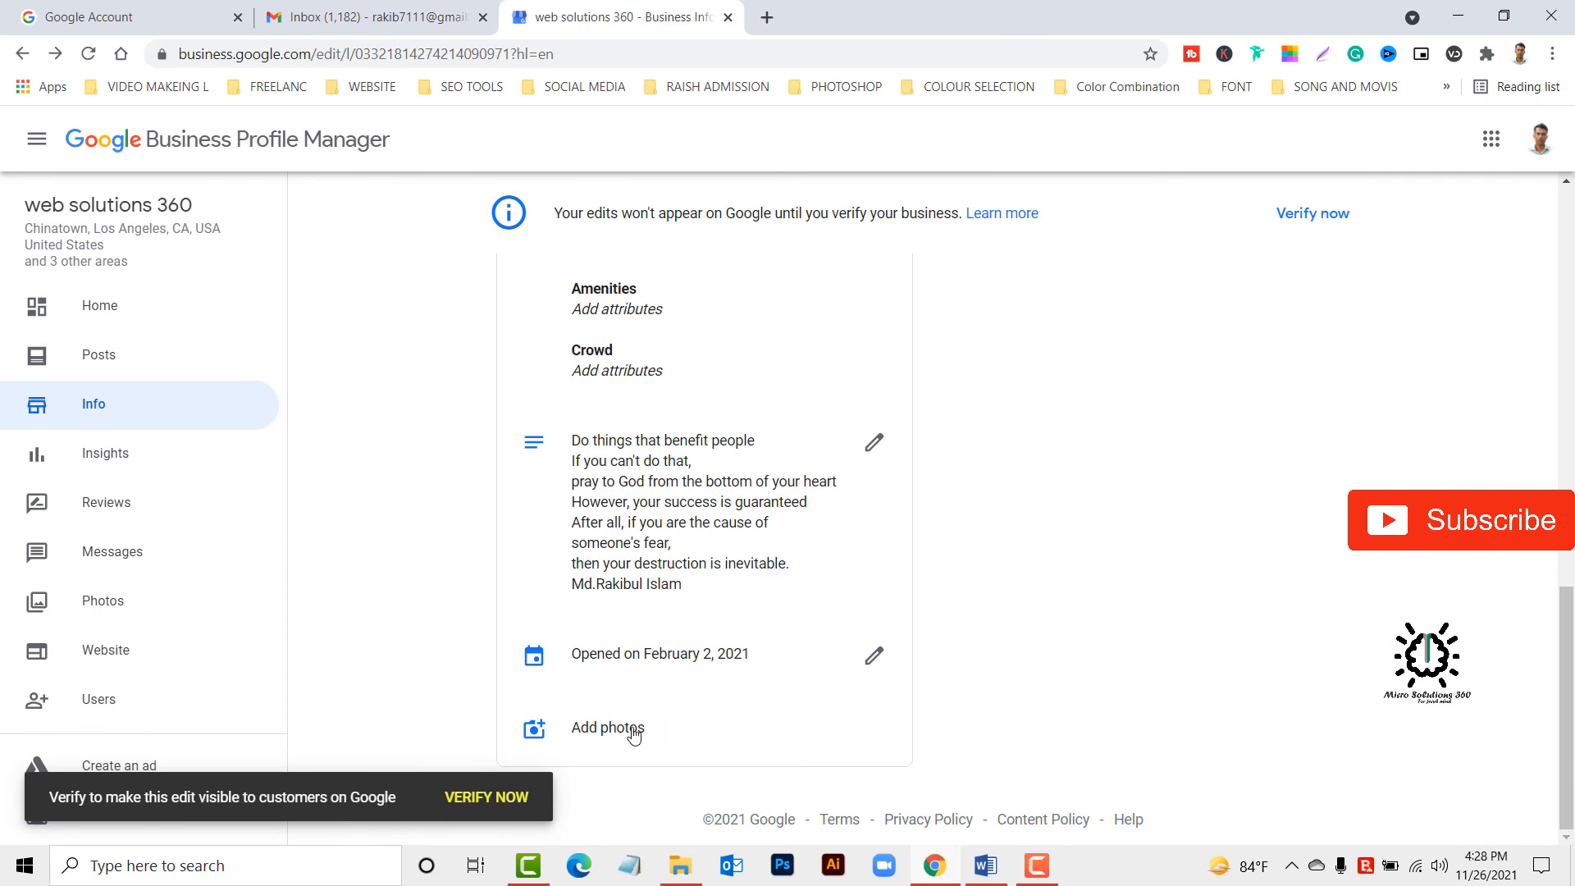
View the business's photos page, return to the profile's home dashboard and reload it.
click(633, 734)
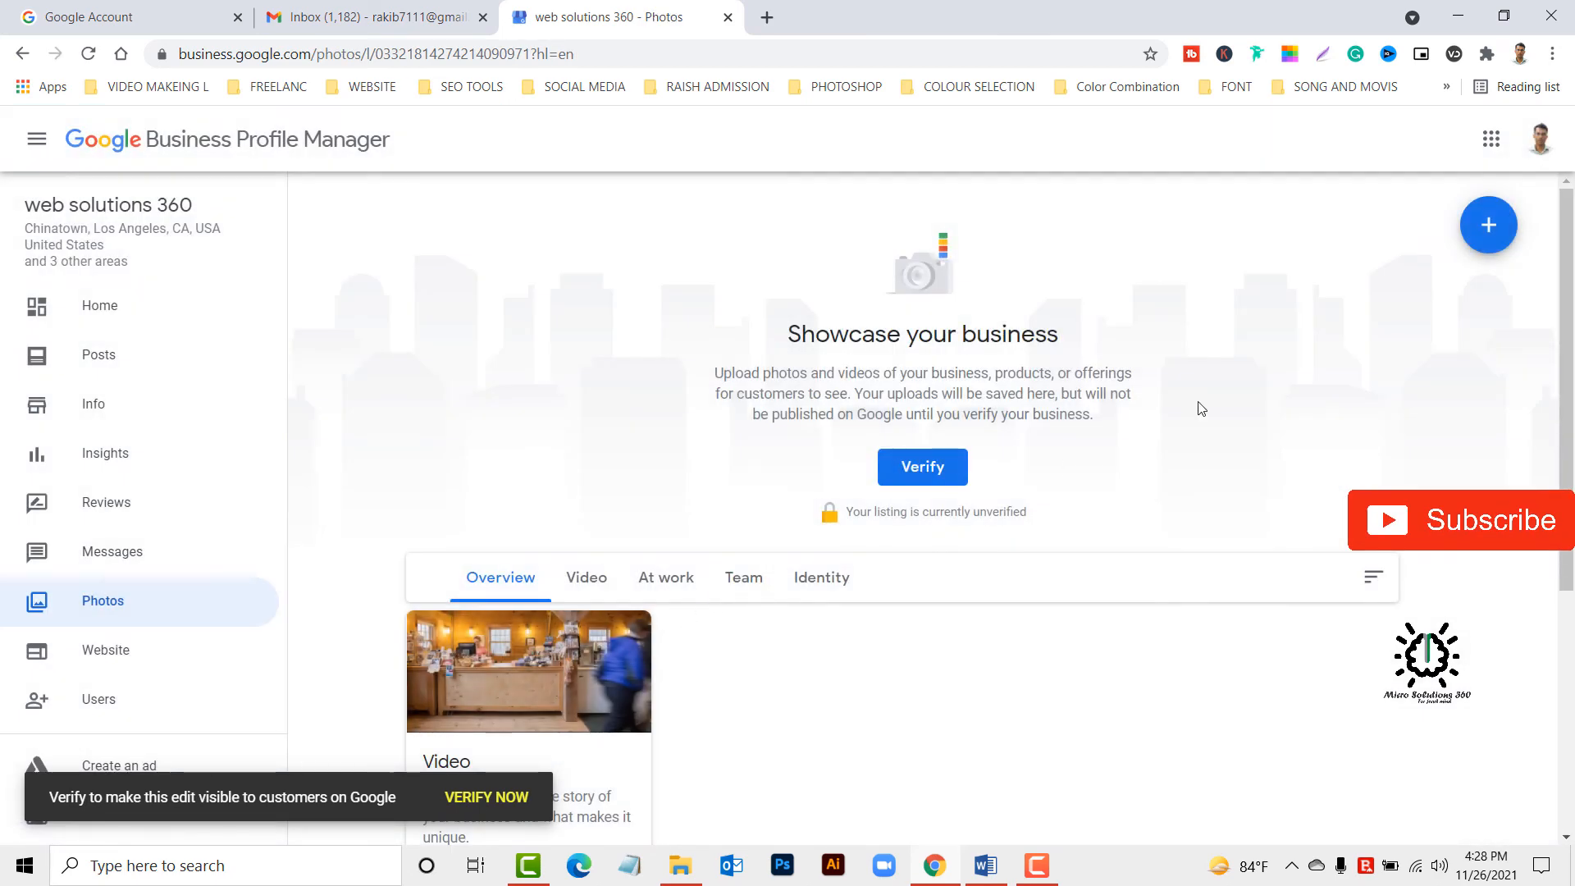
click(105, 310)
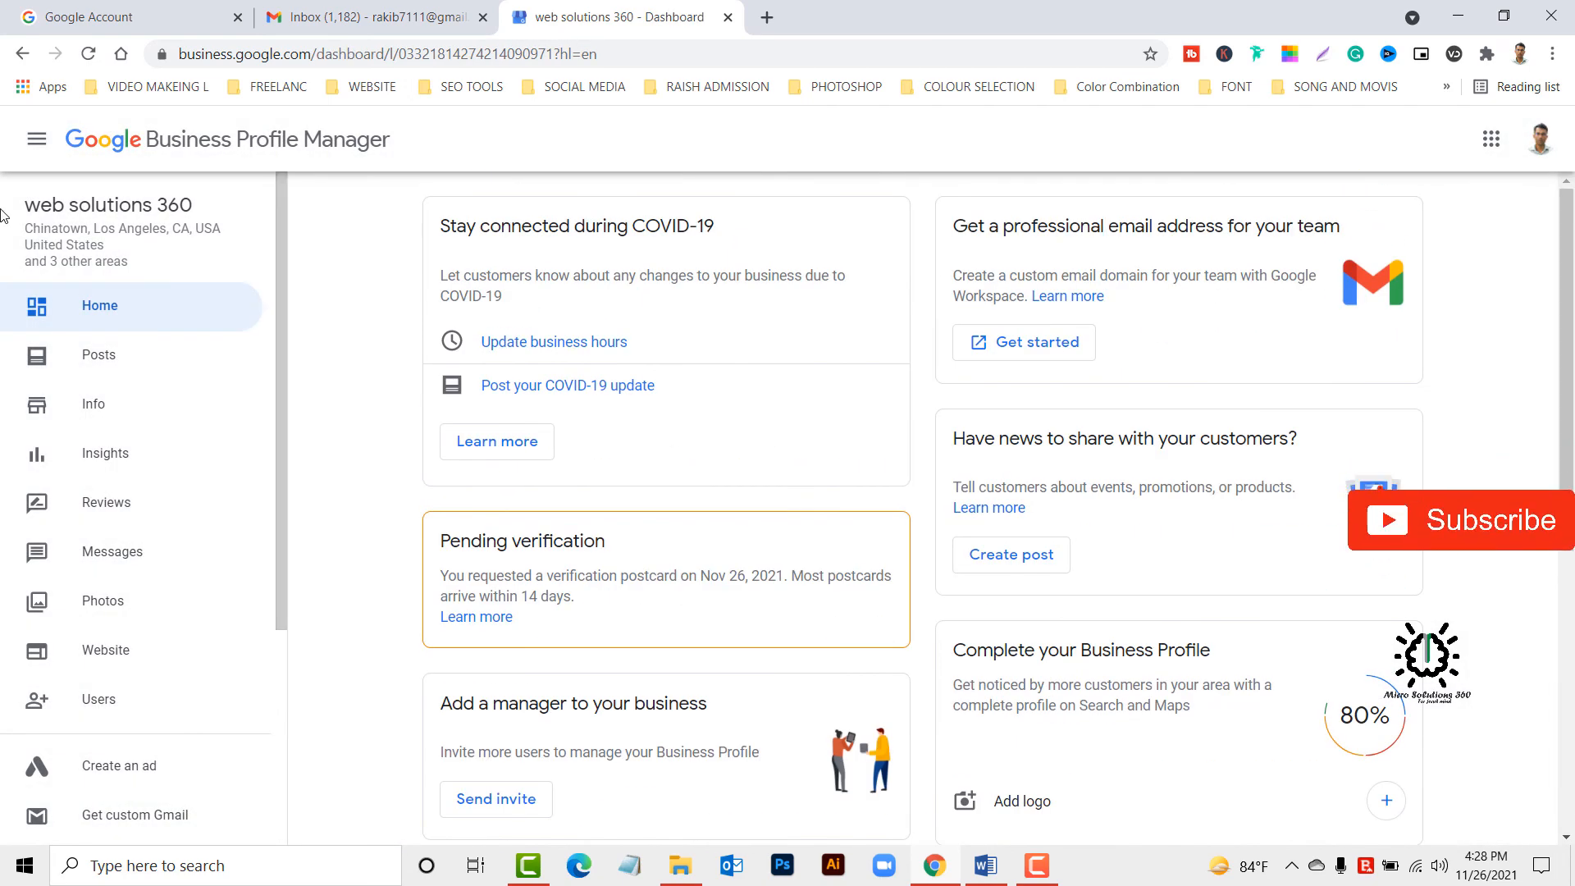
click(86, 54)
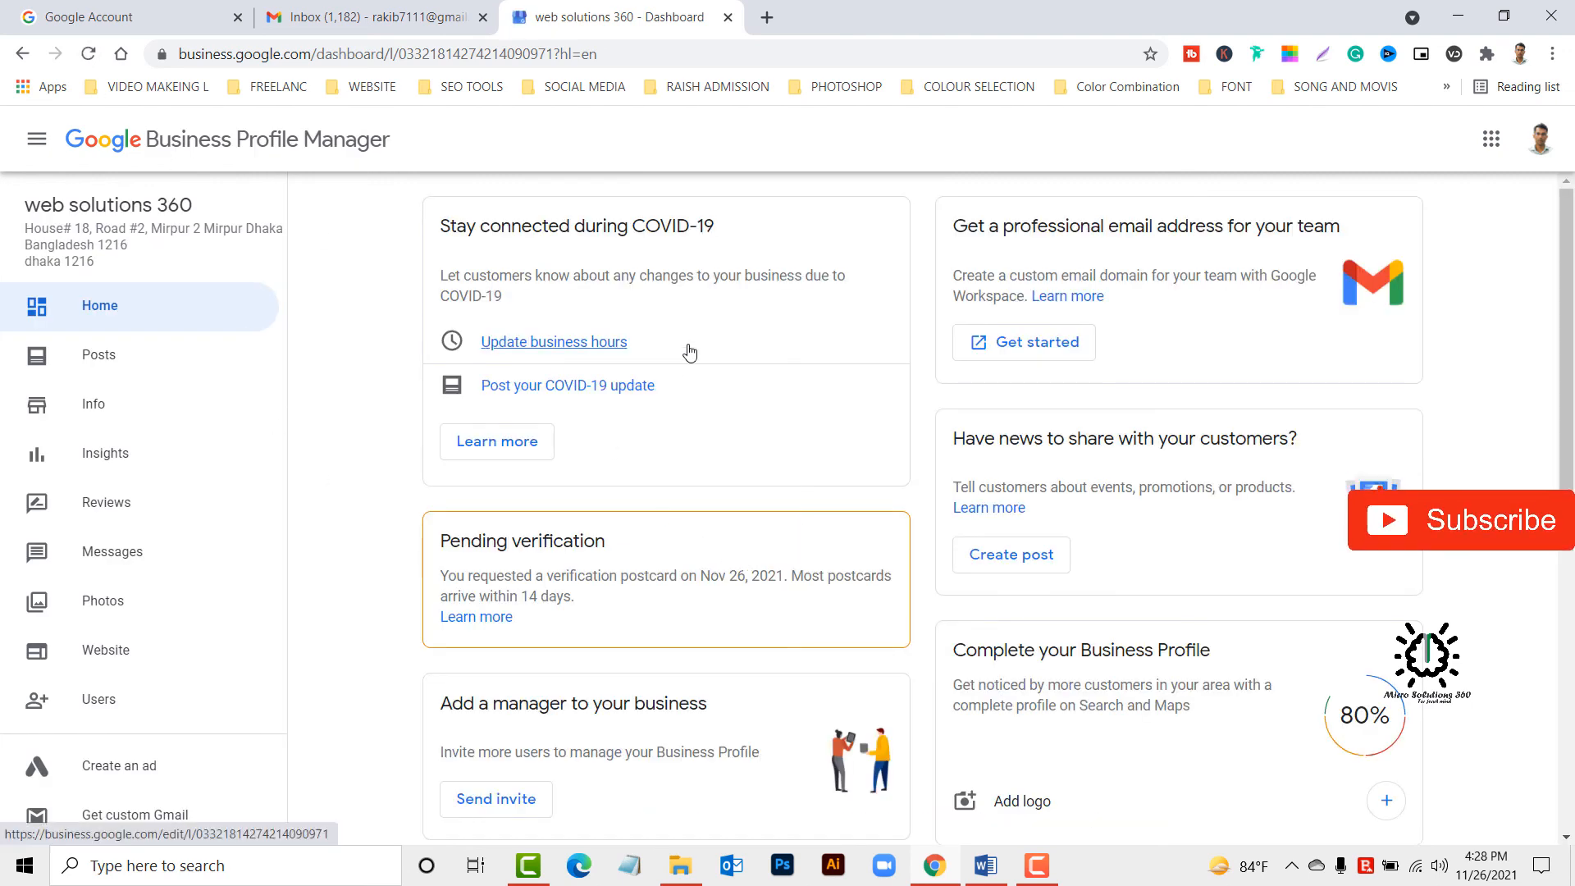
Search Google for "micro solutions 360" in a new browser tab.
click(763, 27)
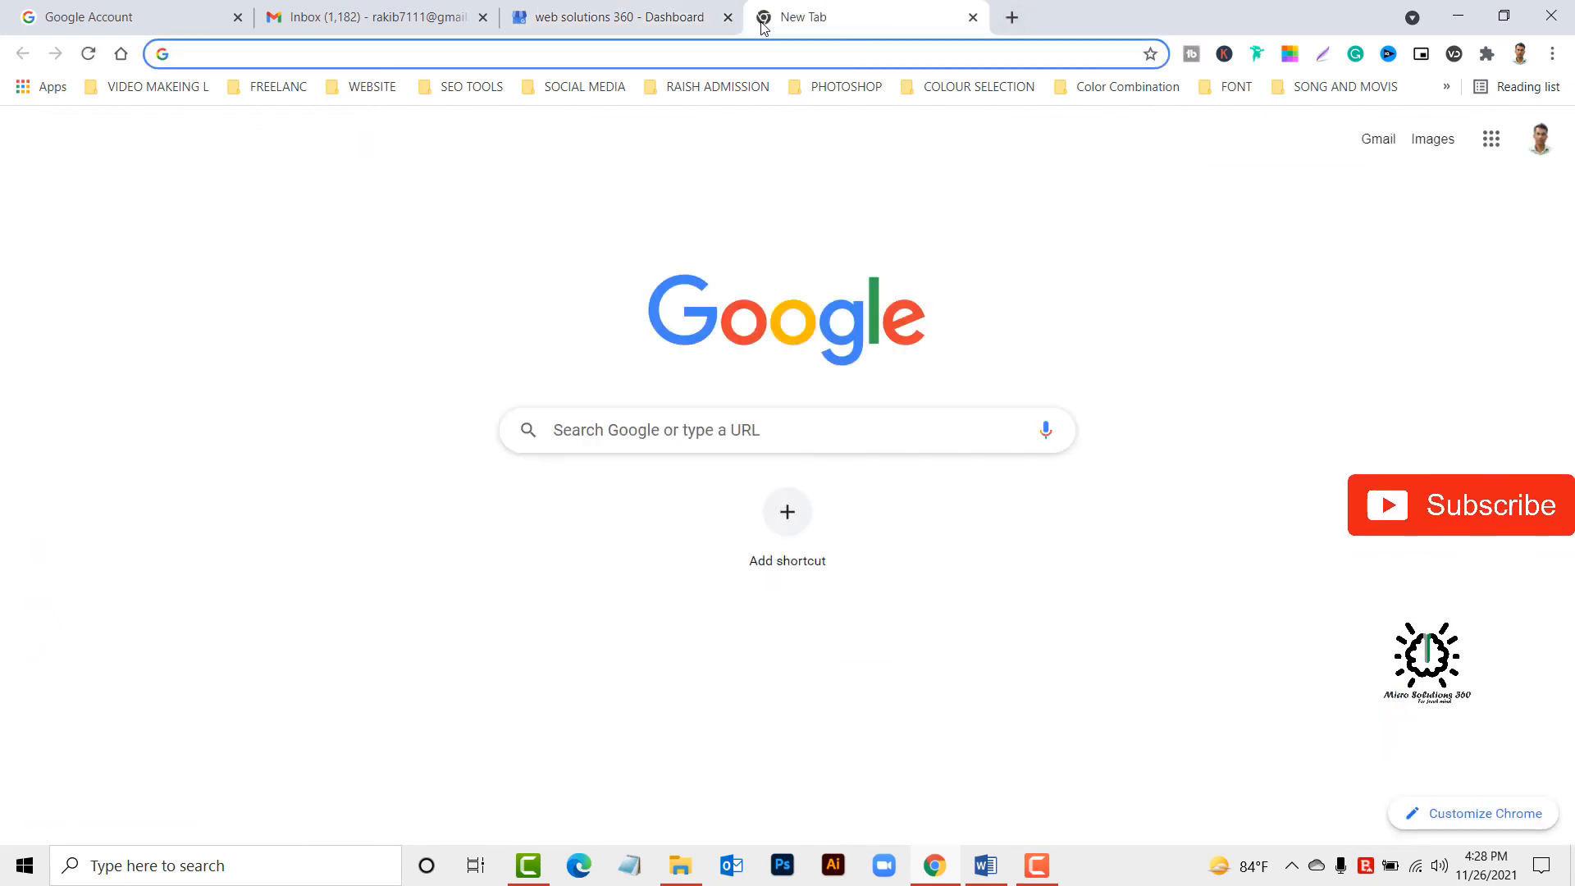
text(micrp)
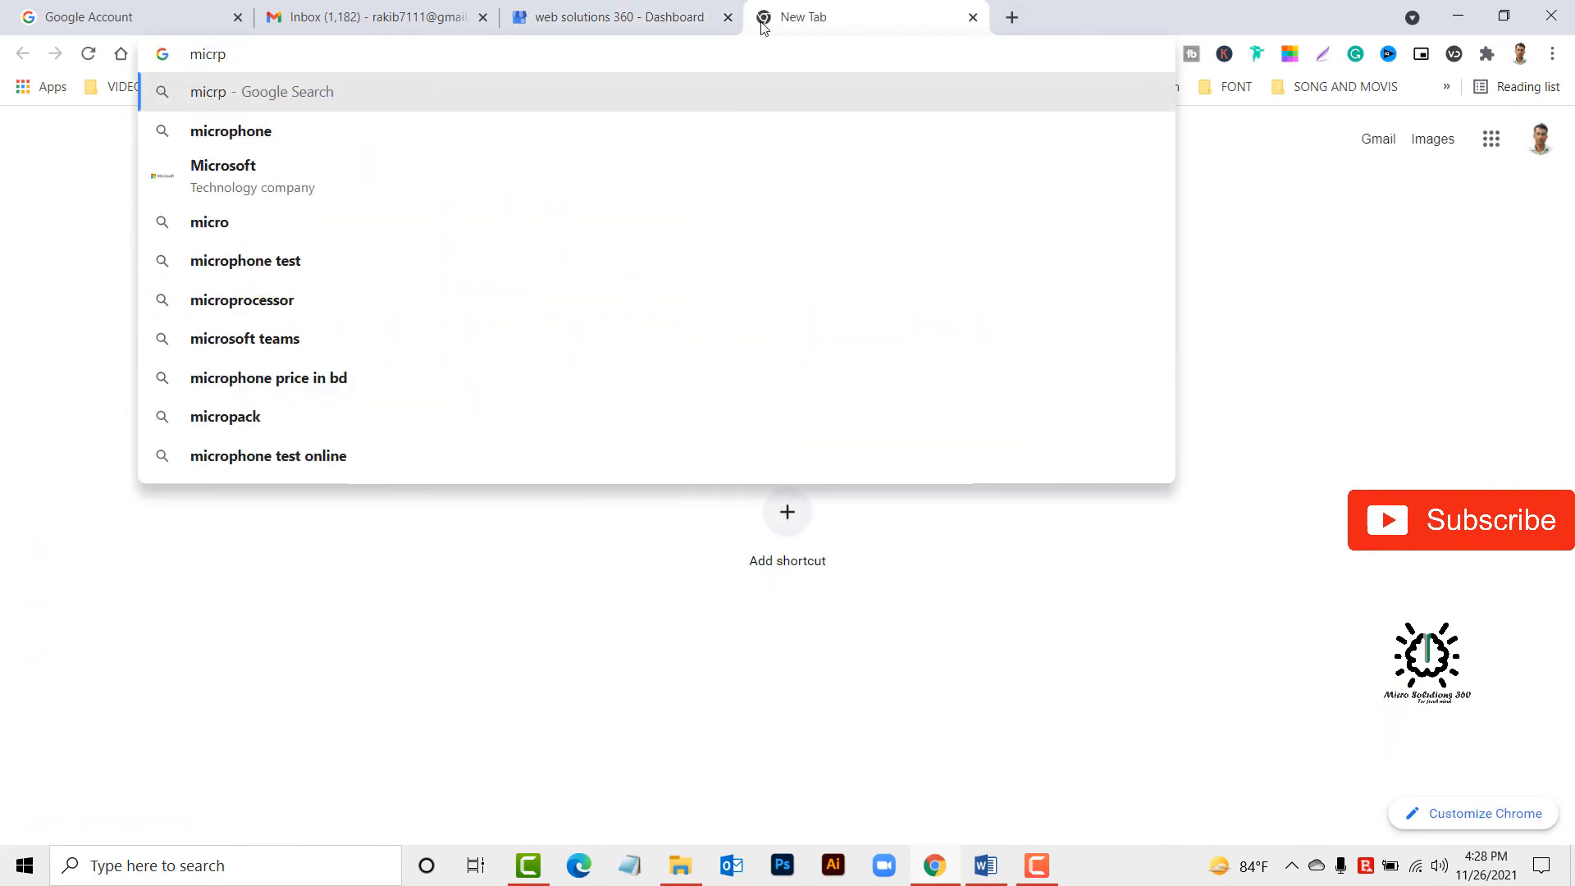
key(BackSpace)
text(o)
key(Return)
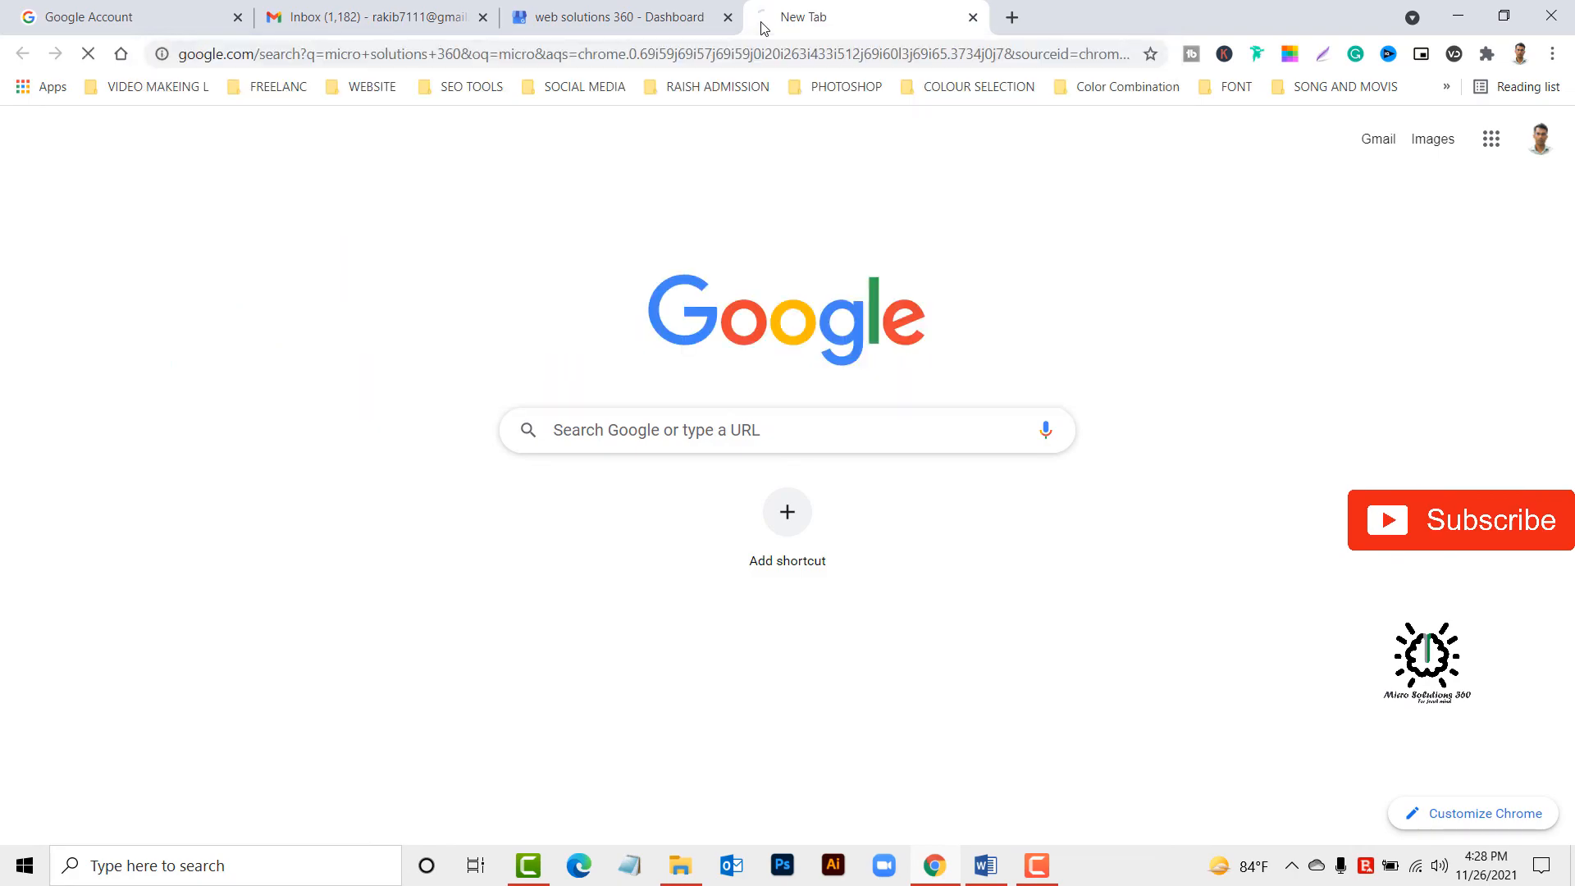